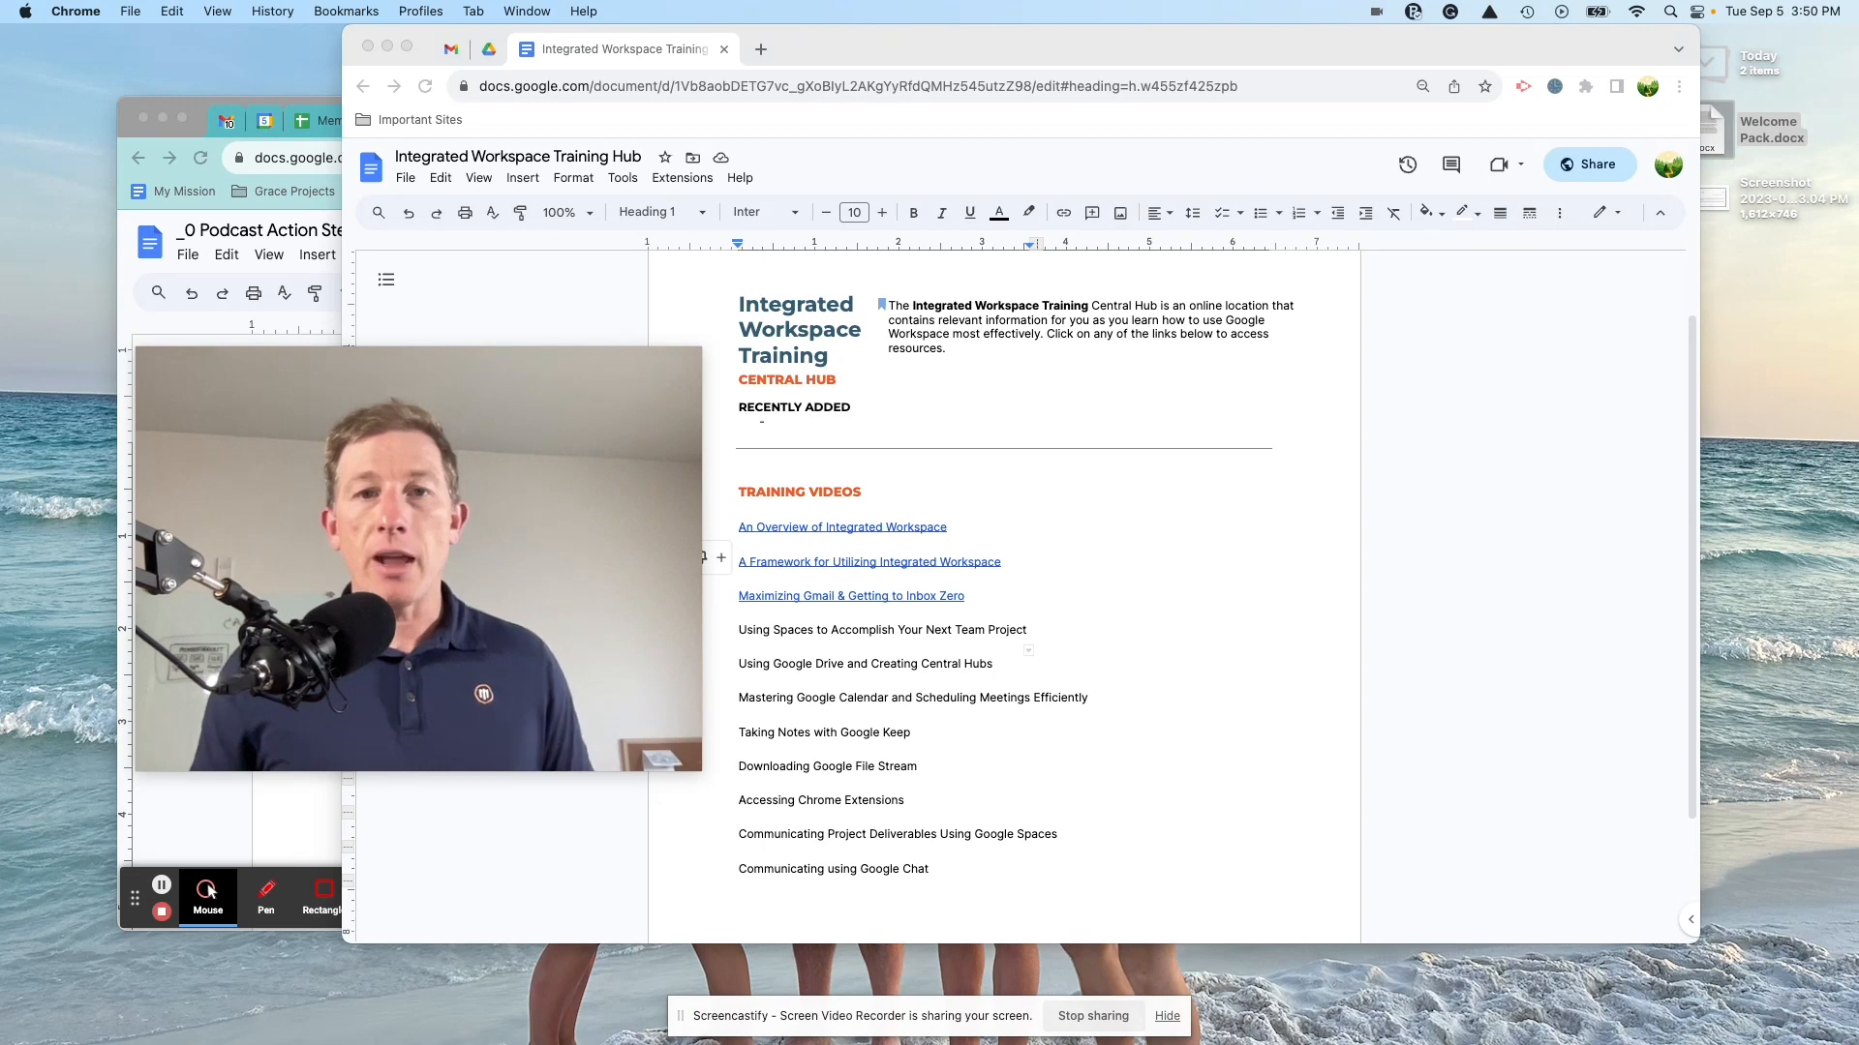
# Step: Shift the Chrome window right, then preview and dismiss the first training video link
pyautogui.click(584, 85)
pyautogui.moveTo(837, 60); pyautogui.dragTo(1031, 63)
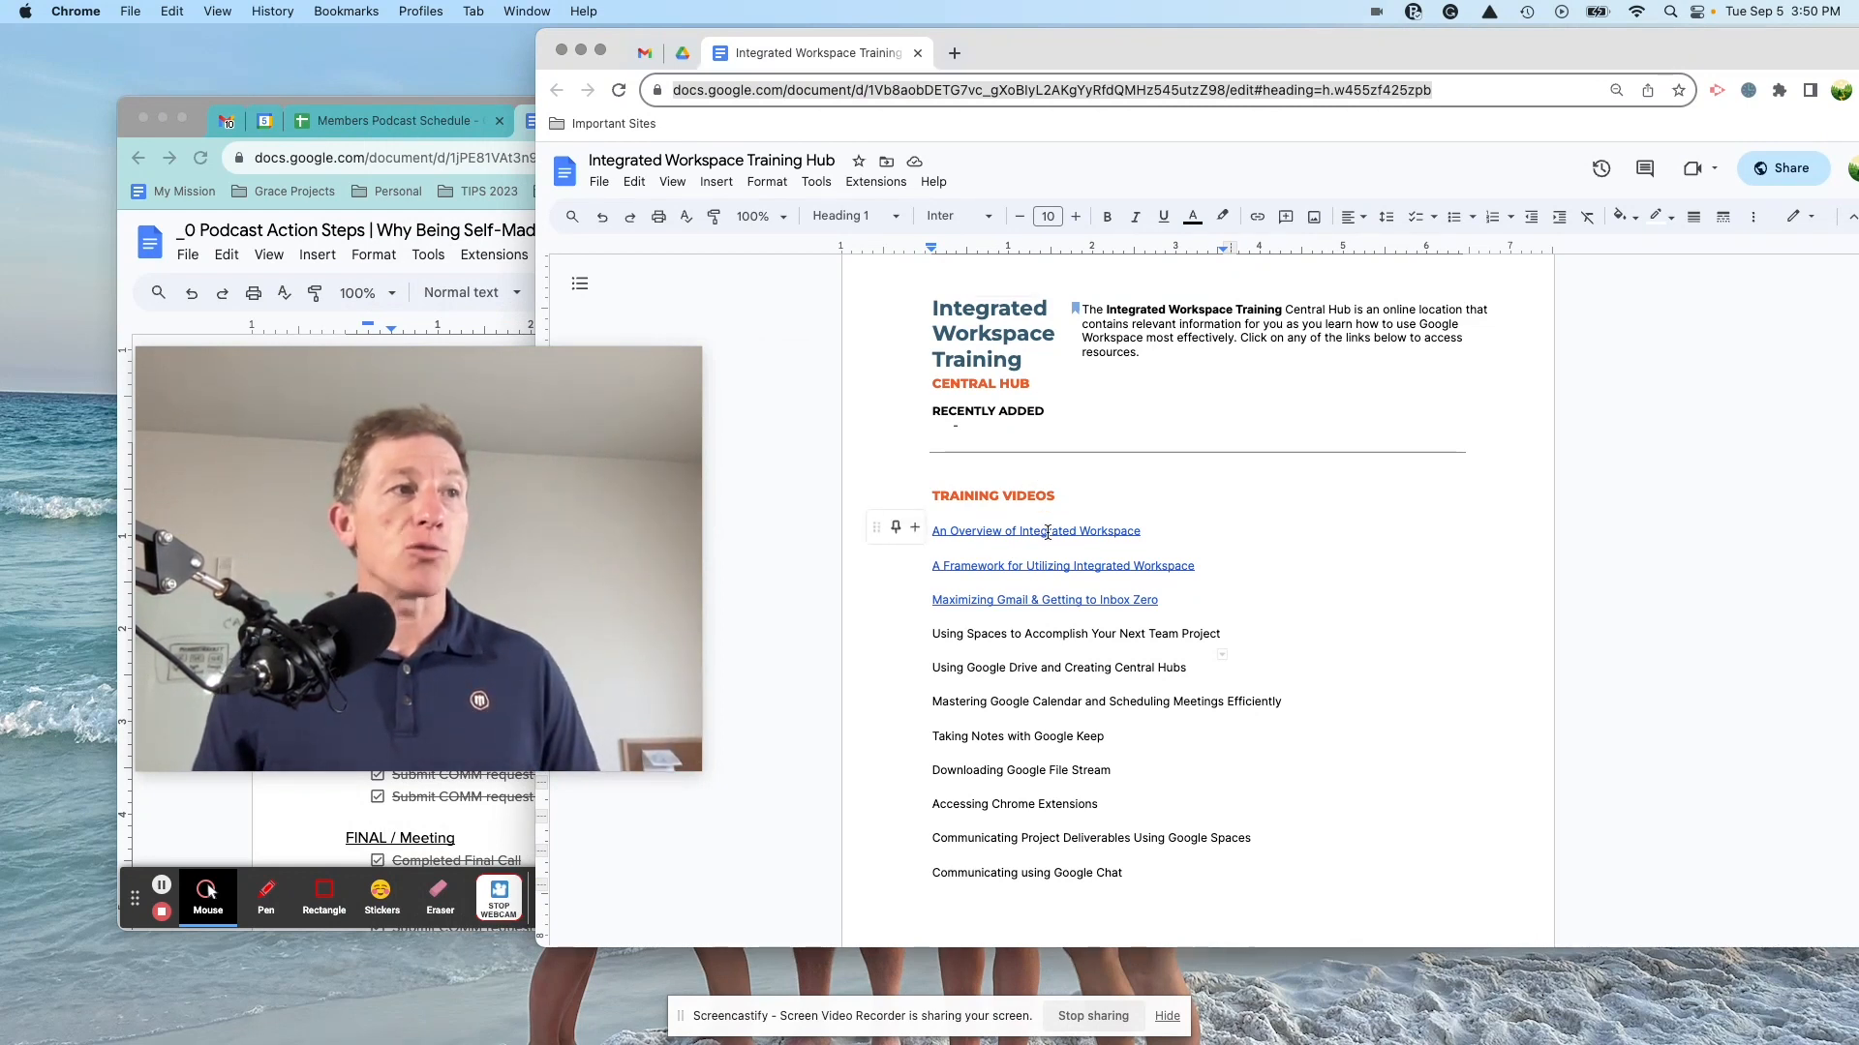
pyautogui.click(892, 528)
pyautogui.click(1158, 506)
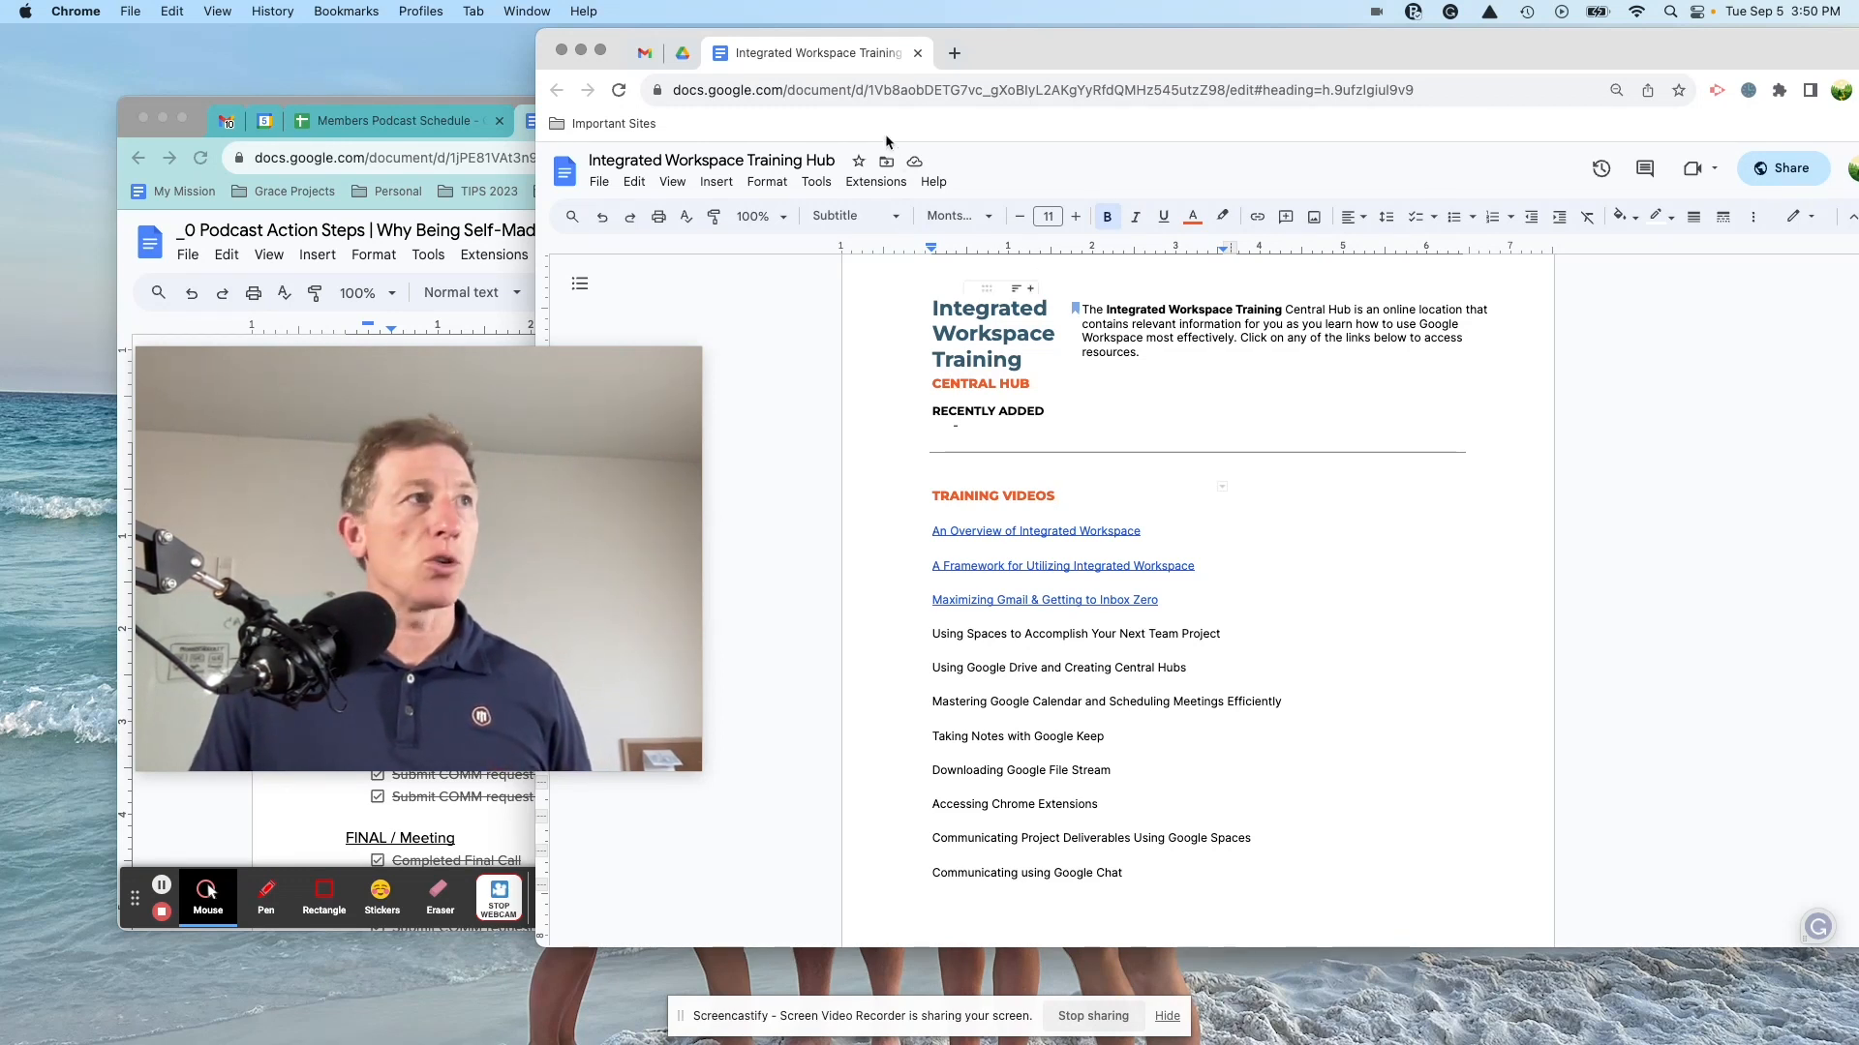
# Step: Open a new Chrome tab on the Google start page and move the window back left
pyautogui.click(955, 53)
pyautogui.moveTo(584, 373); pyautogui.dragTo(473, 427)
pyautogui.moveTo(1307, 44); pyautogui.dragTo(1161, 51)
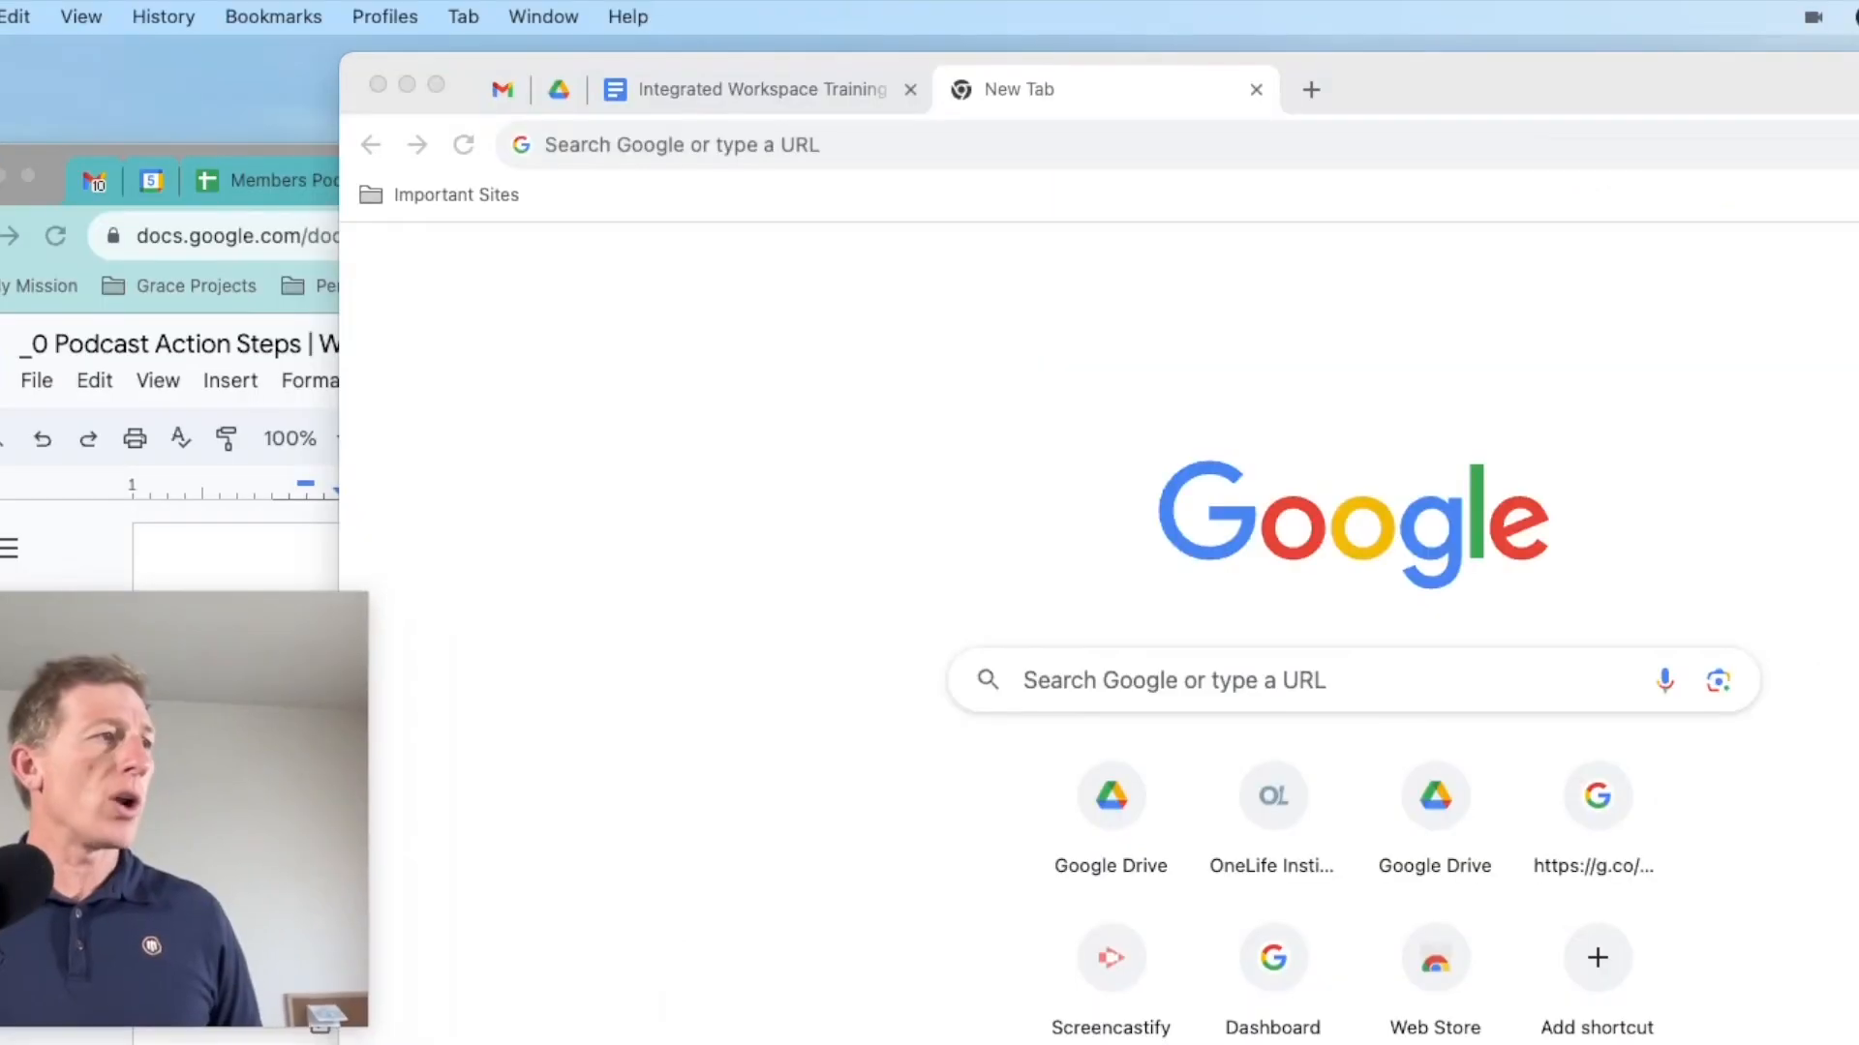
# Step: Load drive.google.com in the new tab's address bar
pyautogui.click(738, 95)
pyautogui.write('drive.google,.')
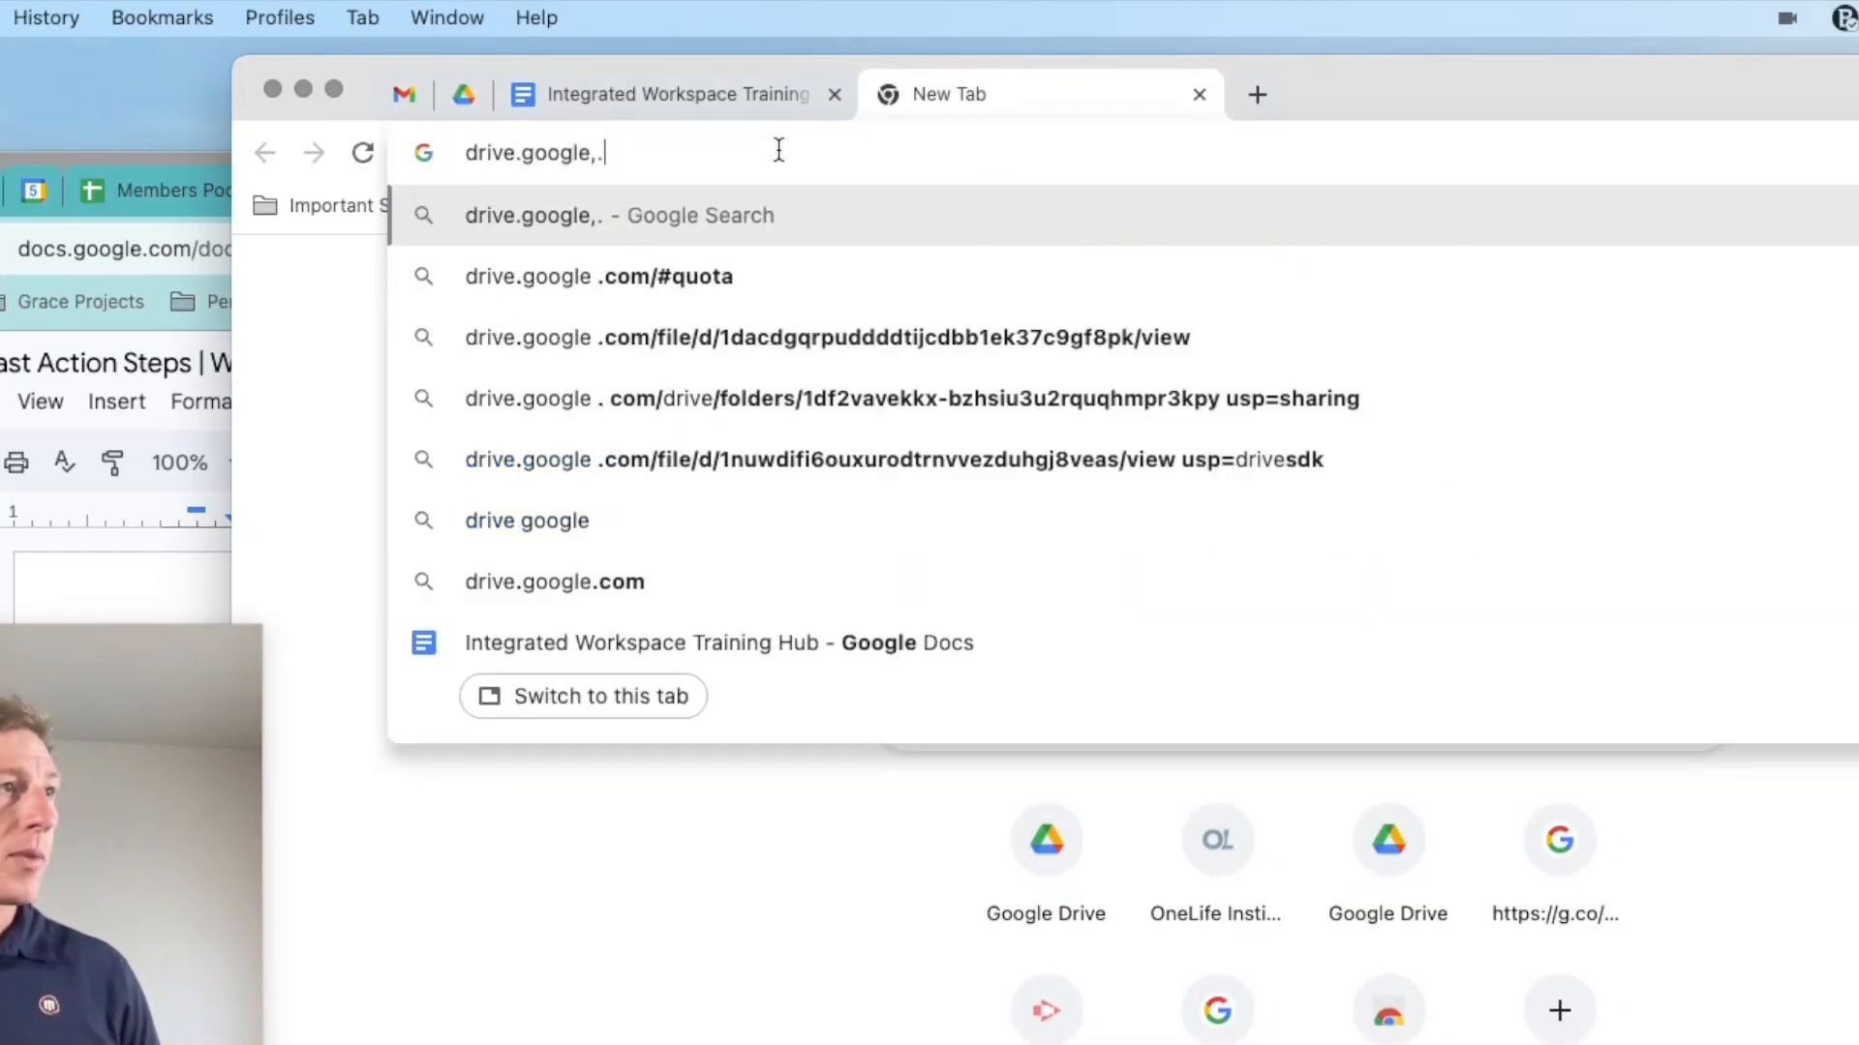
pyautogui.press('BackSpace')
pyautogui.write('.com')
pyautogui.press('Return')
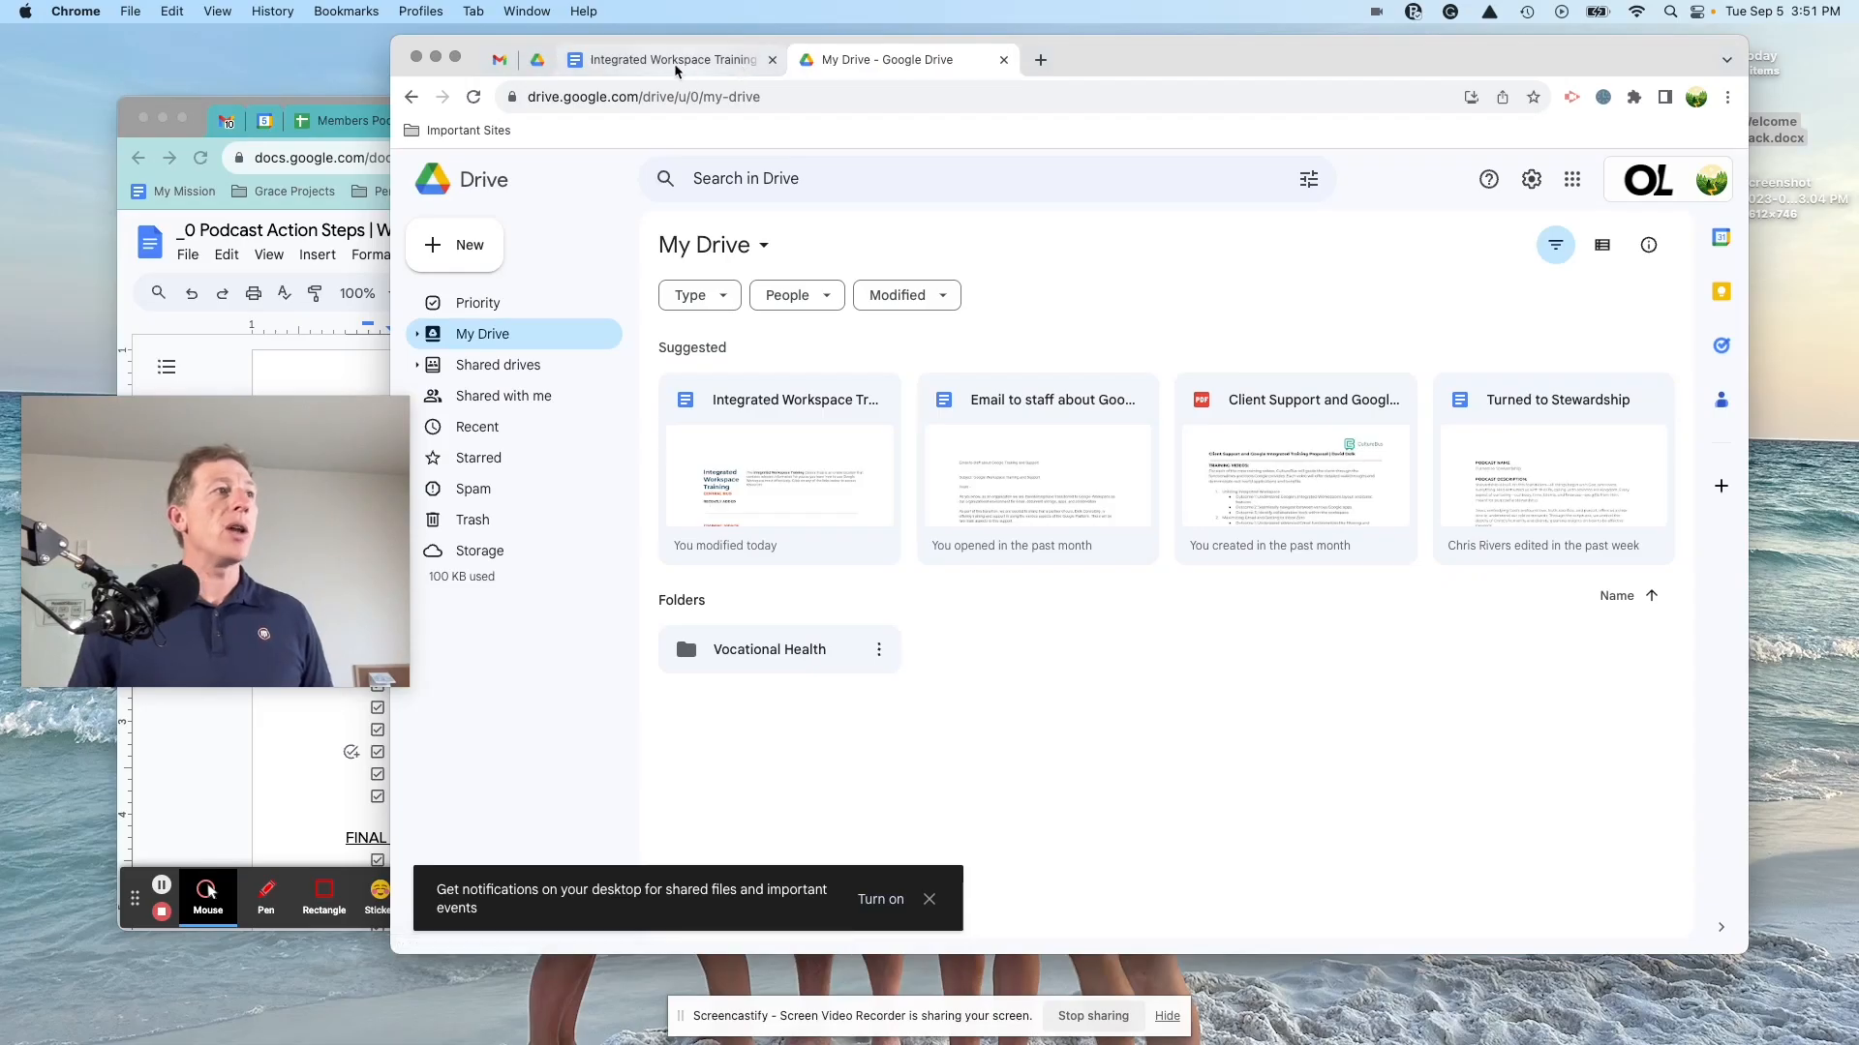
pyautogui.click(732, 95)
# Step: Open Google Drive from Gmail's apps grid and close the duplicate Drive tab
pyautogui.click(491, 60)
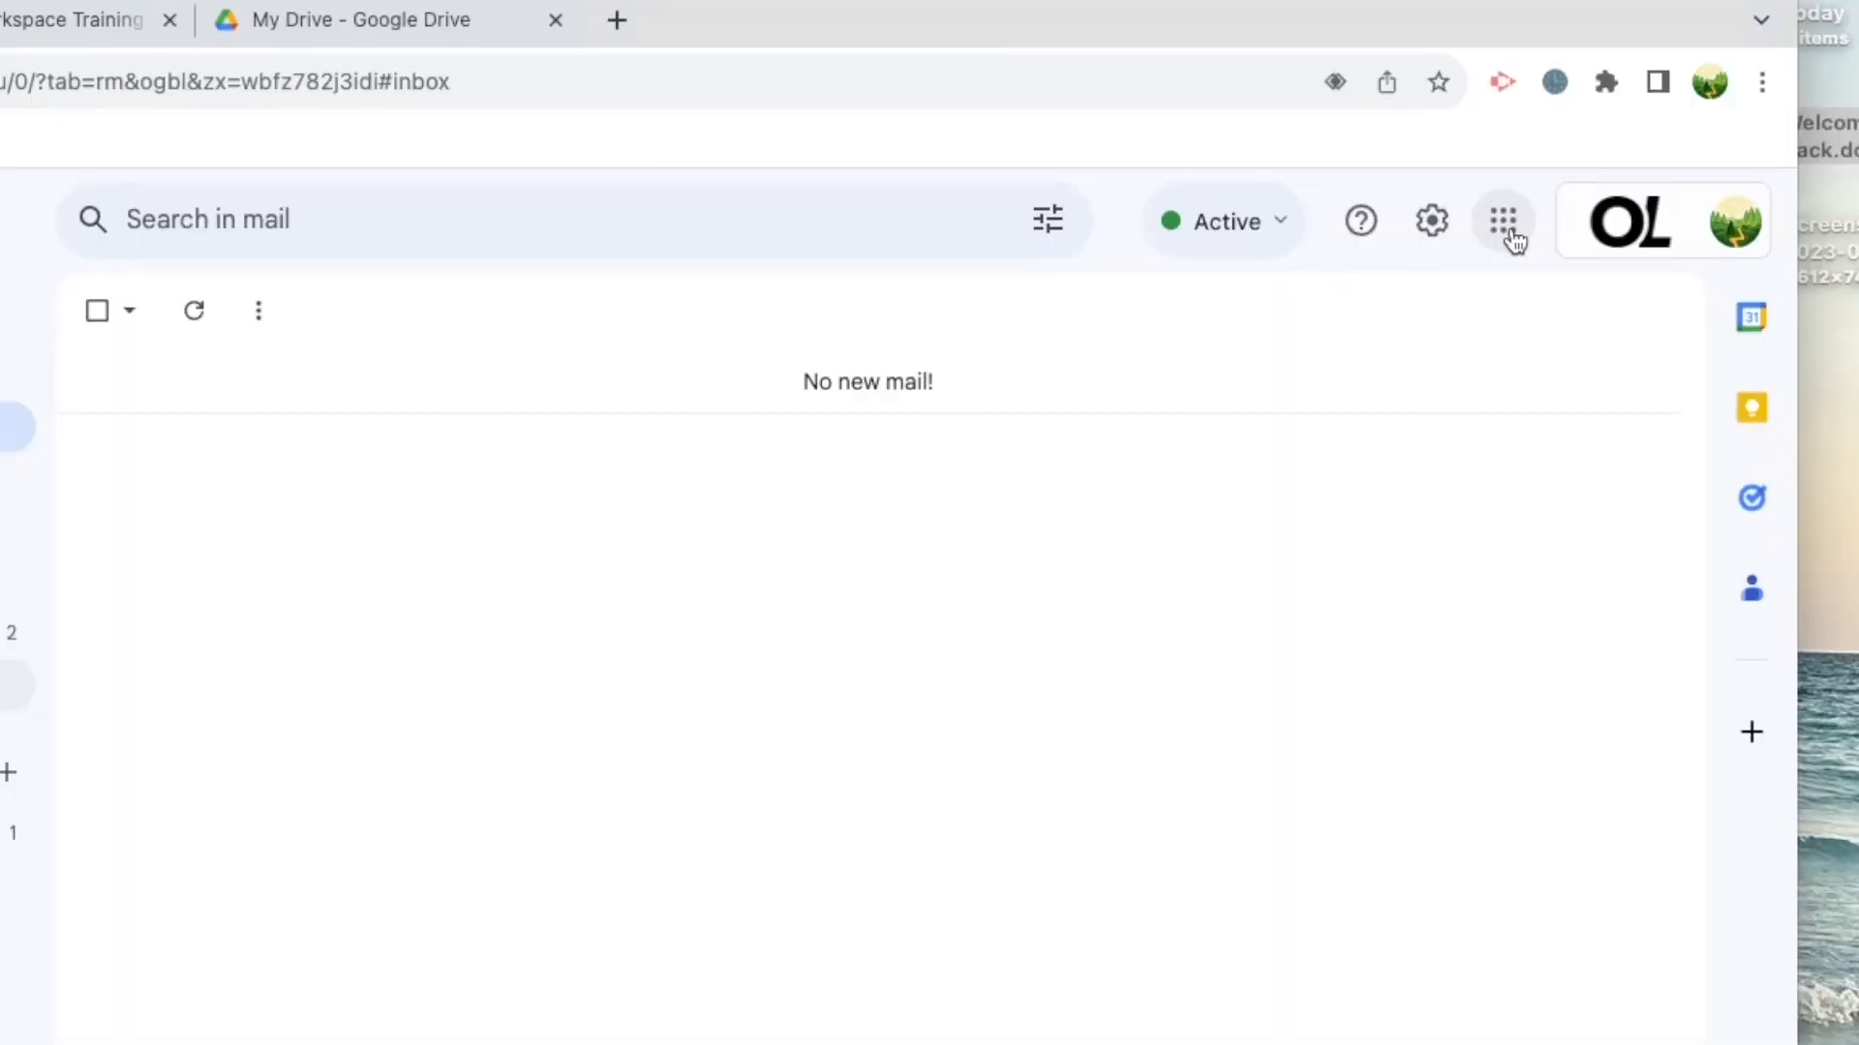
pyautogui.click(1574, 187)
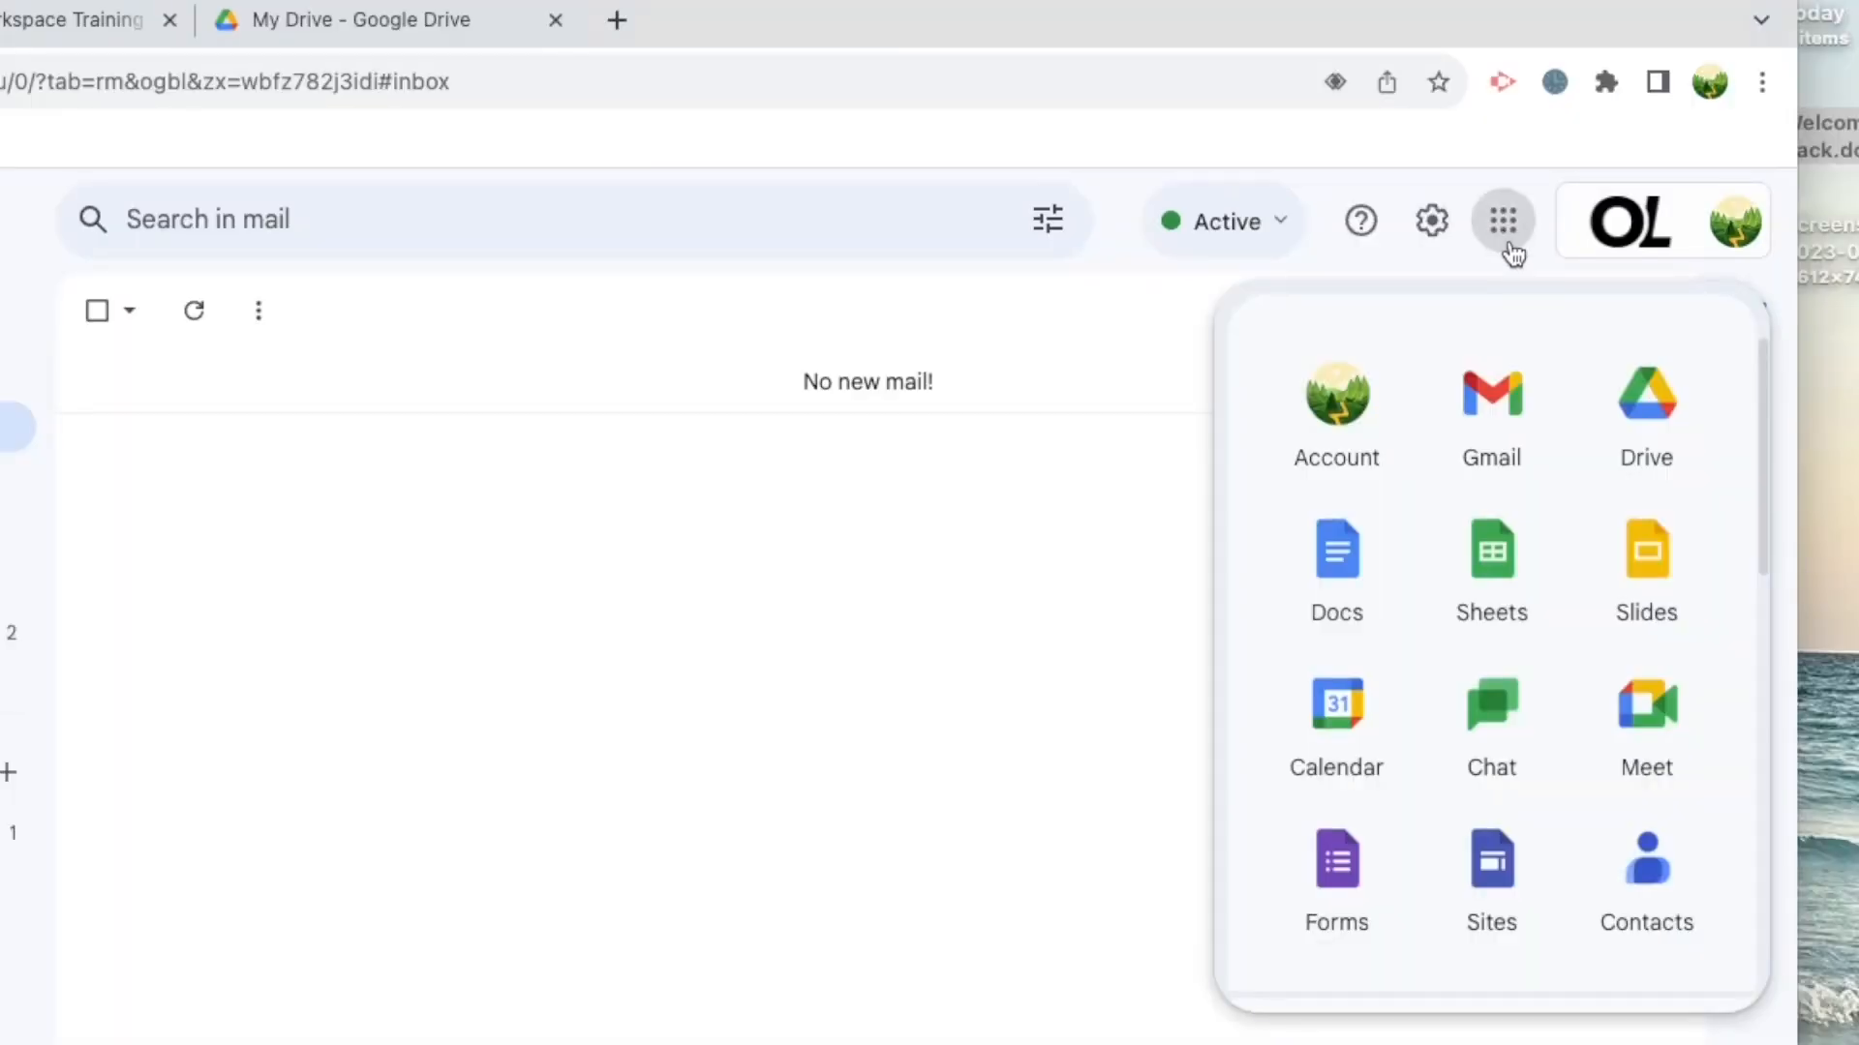
pyautogui.click(1645, 401)
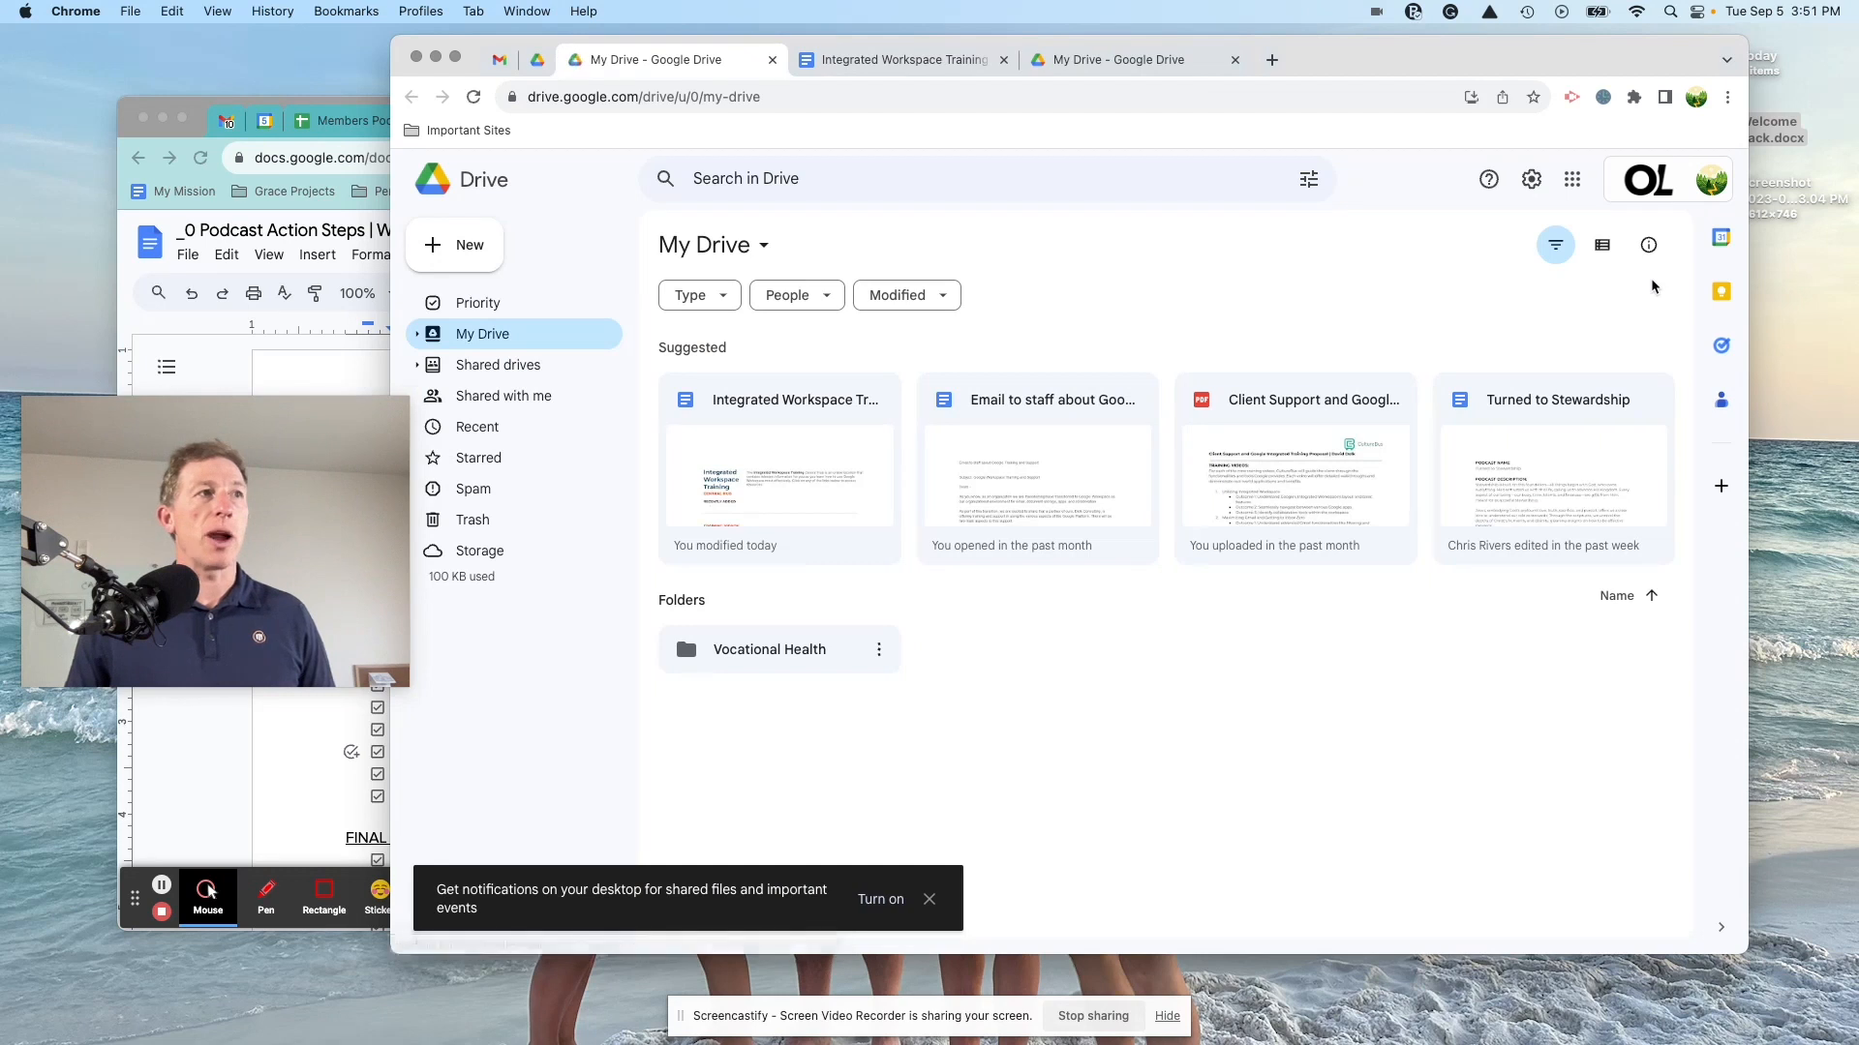
pyautogui.click(1235, 59)
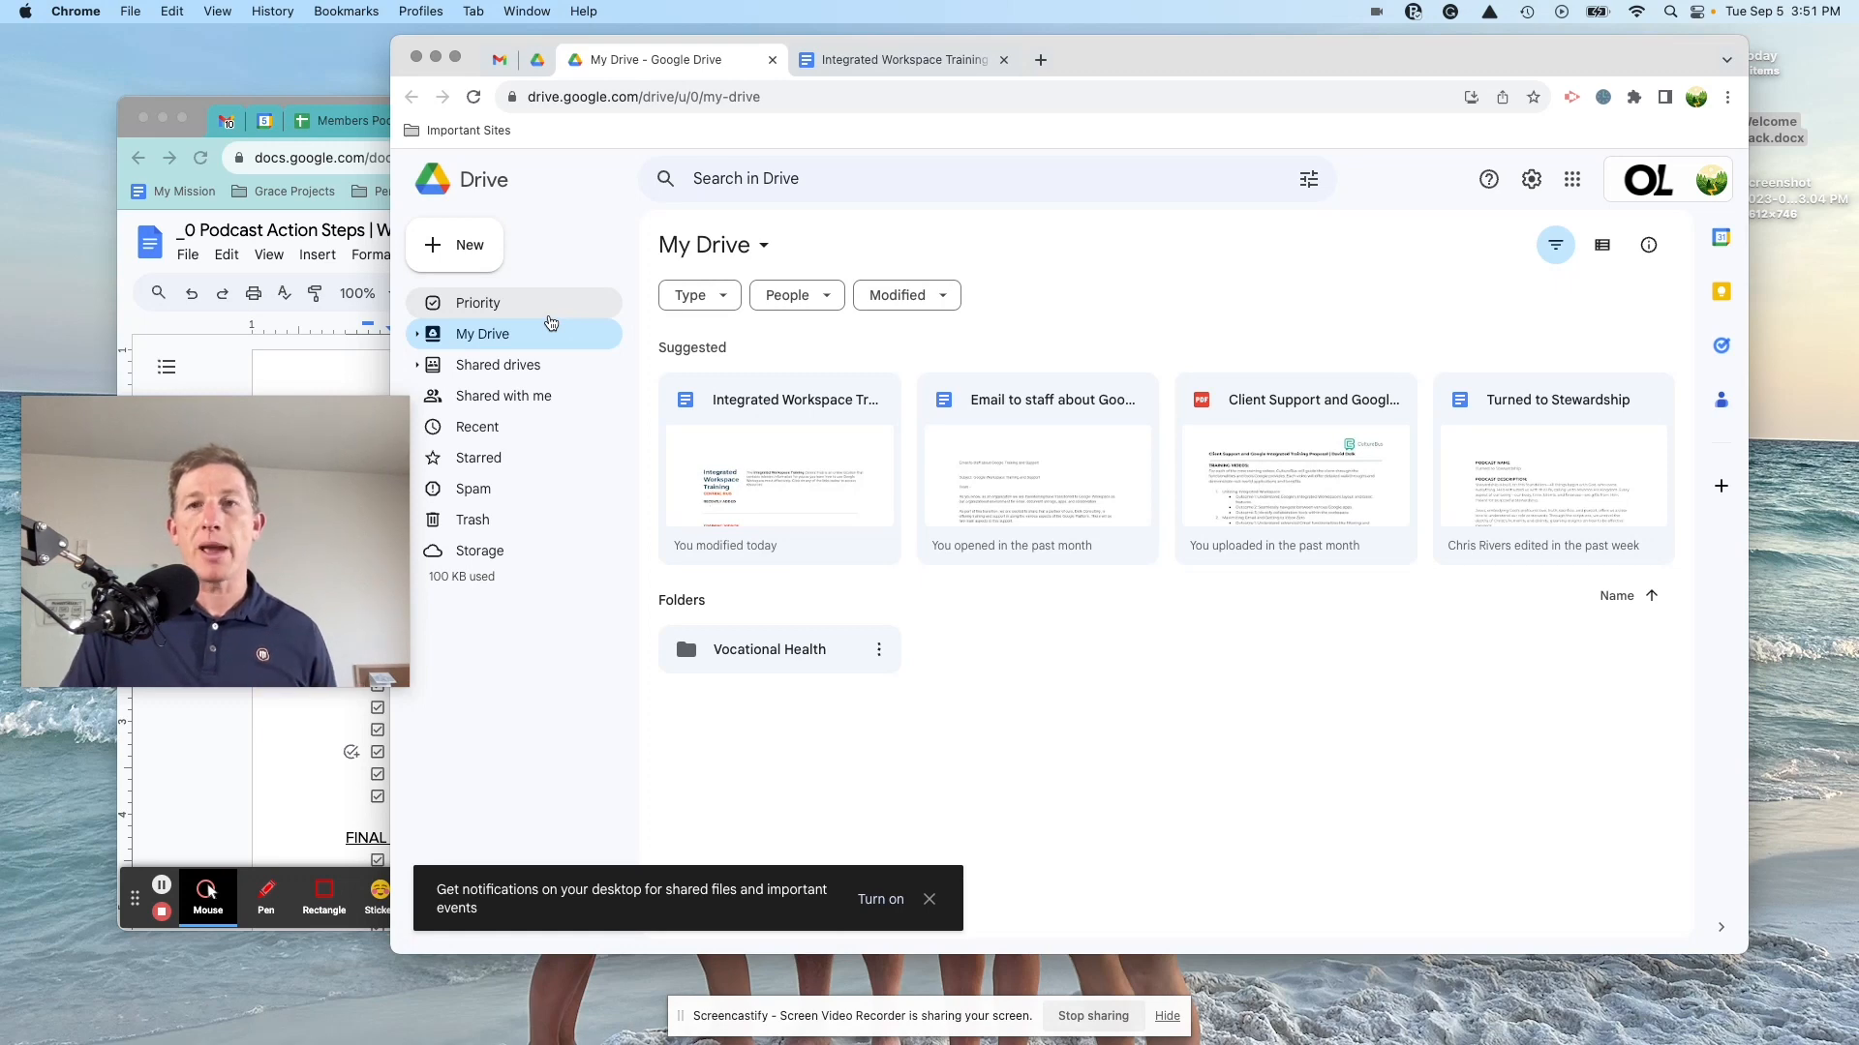
# Step: Expand My Drive and Shared drives, then open the Google Integrated Workspace shared drive
pyautogui.click(418, 335)
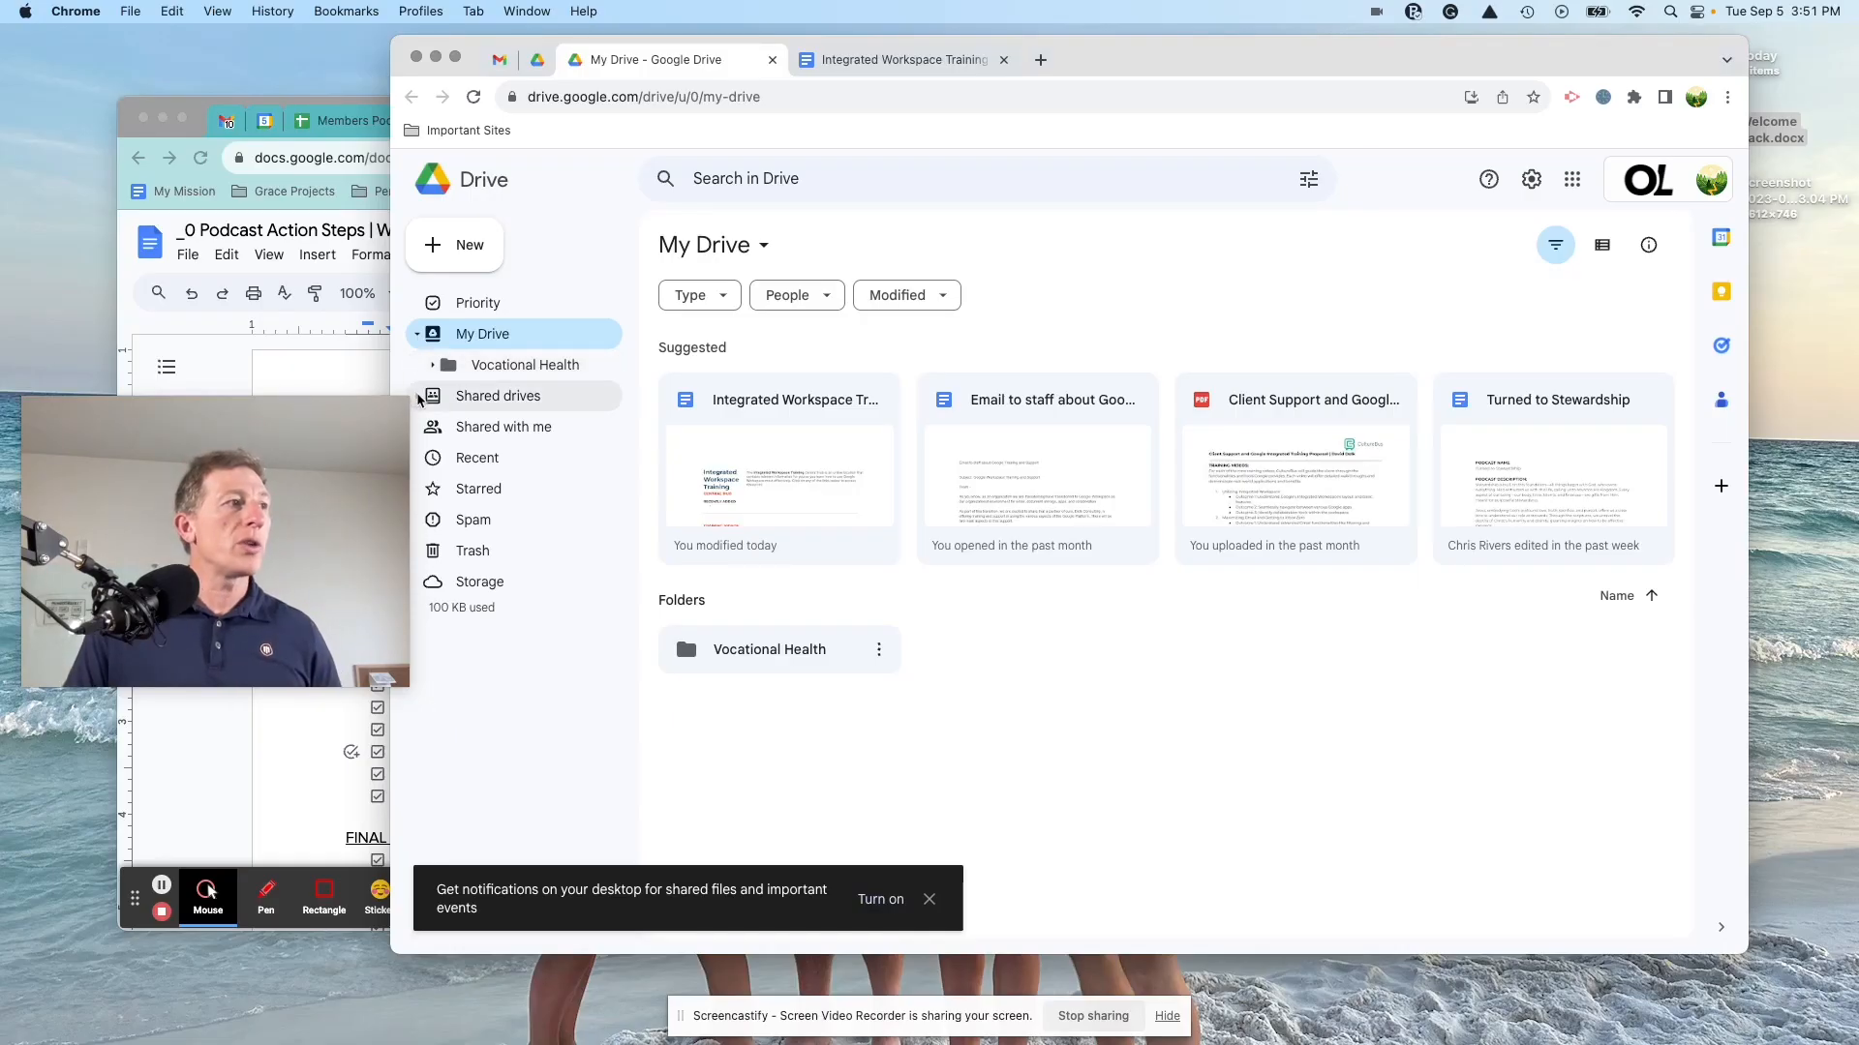
pyautogui.click(526, 573)
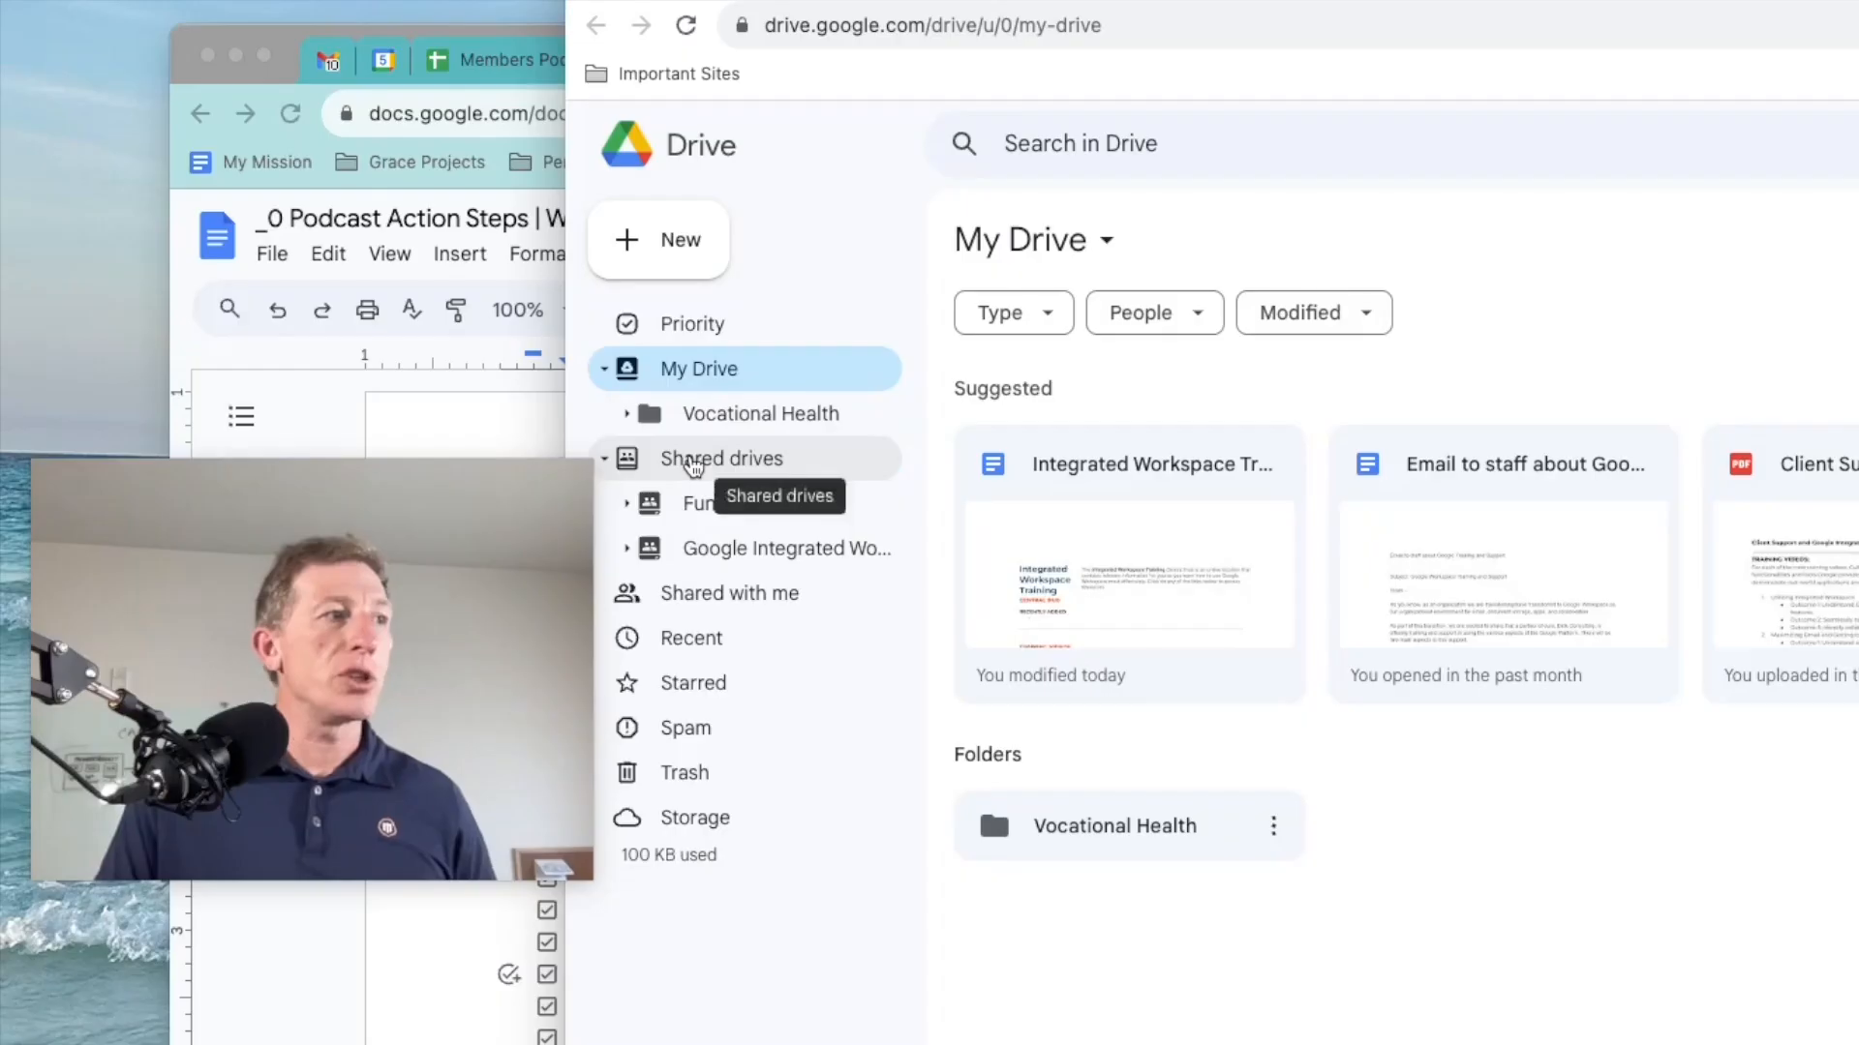
pyautogui.click(693, 464)
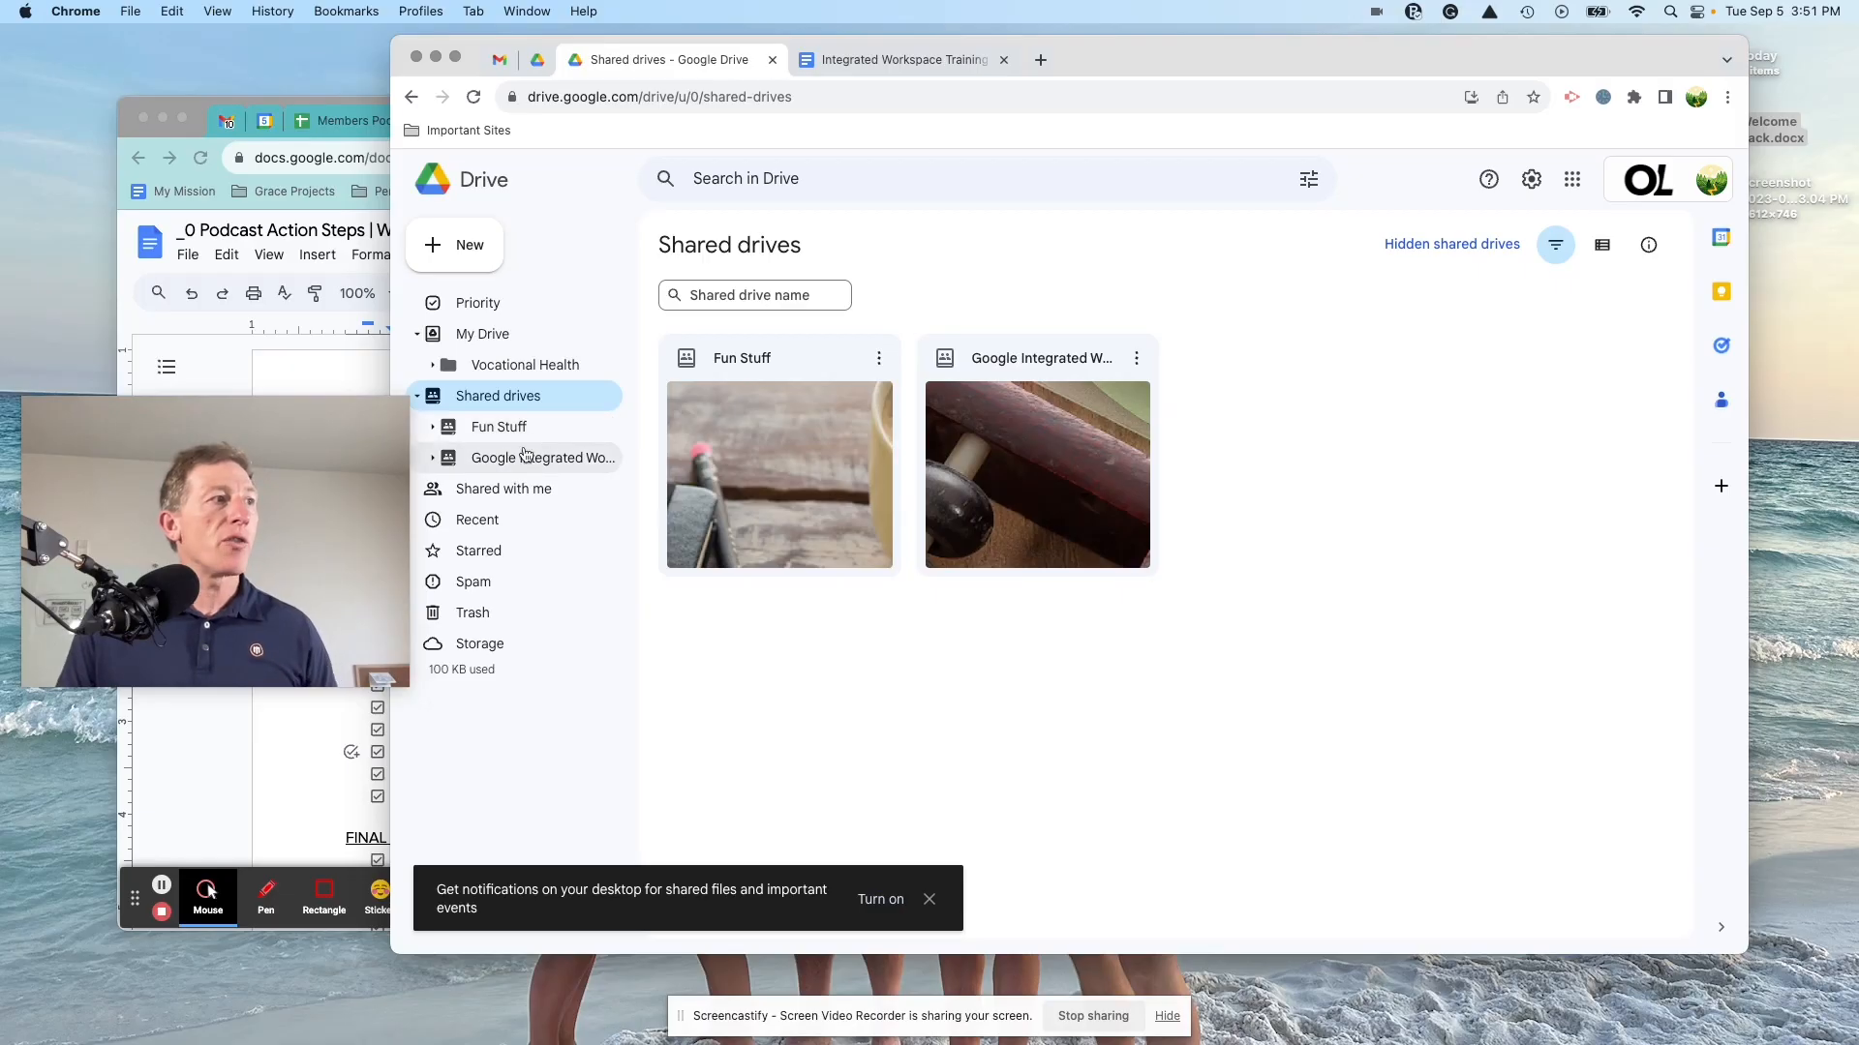
pyautogui.click(760, 544)
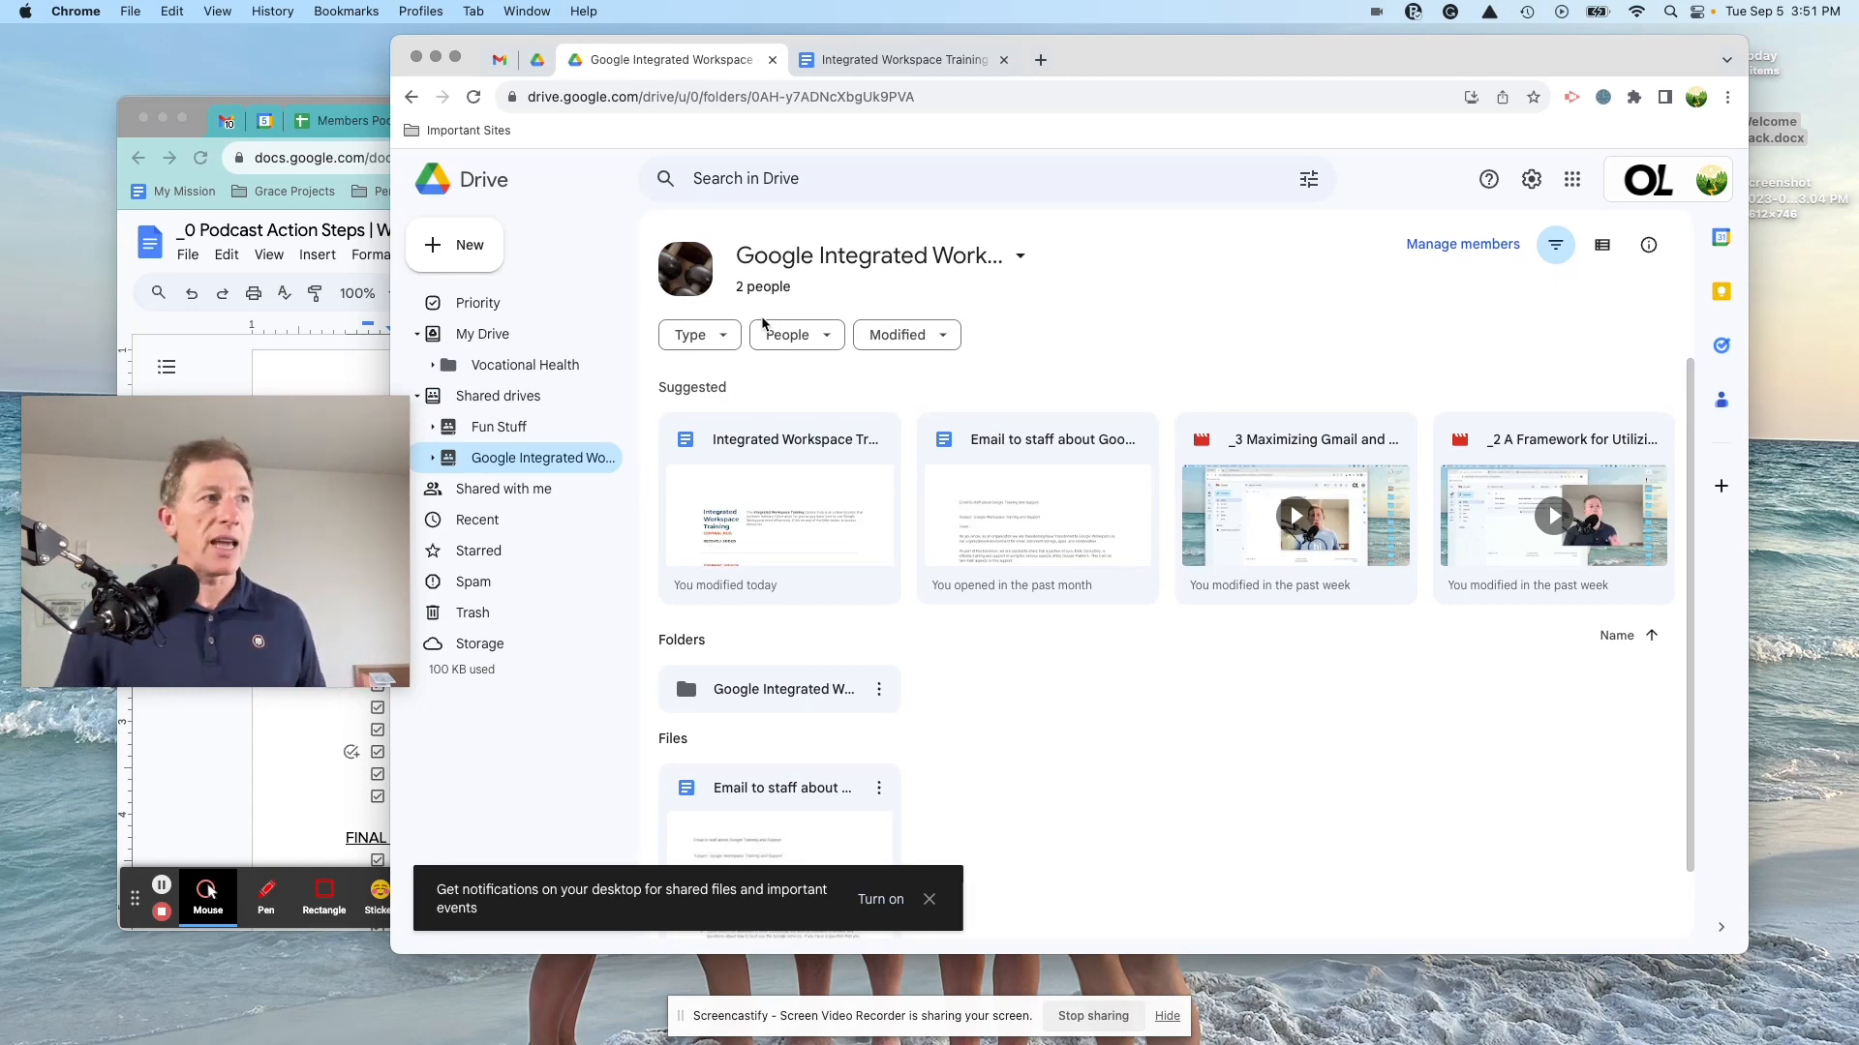
# Step: Check the shared drive's 2 members, then create a new blank Google Docs document
pyautogui.click(757, 289)
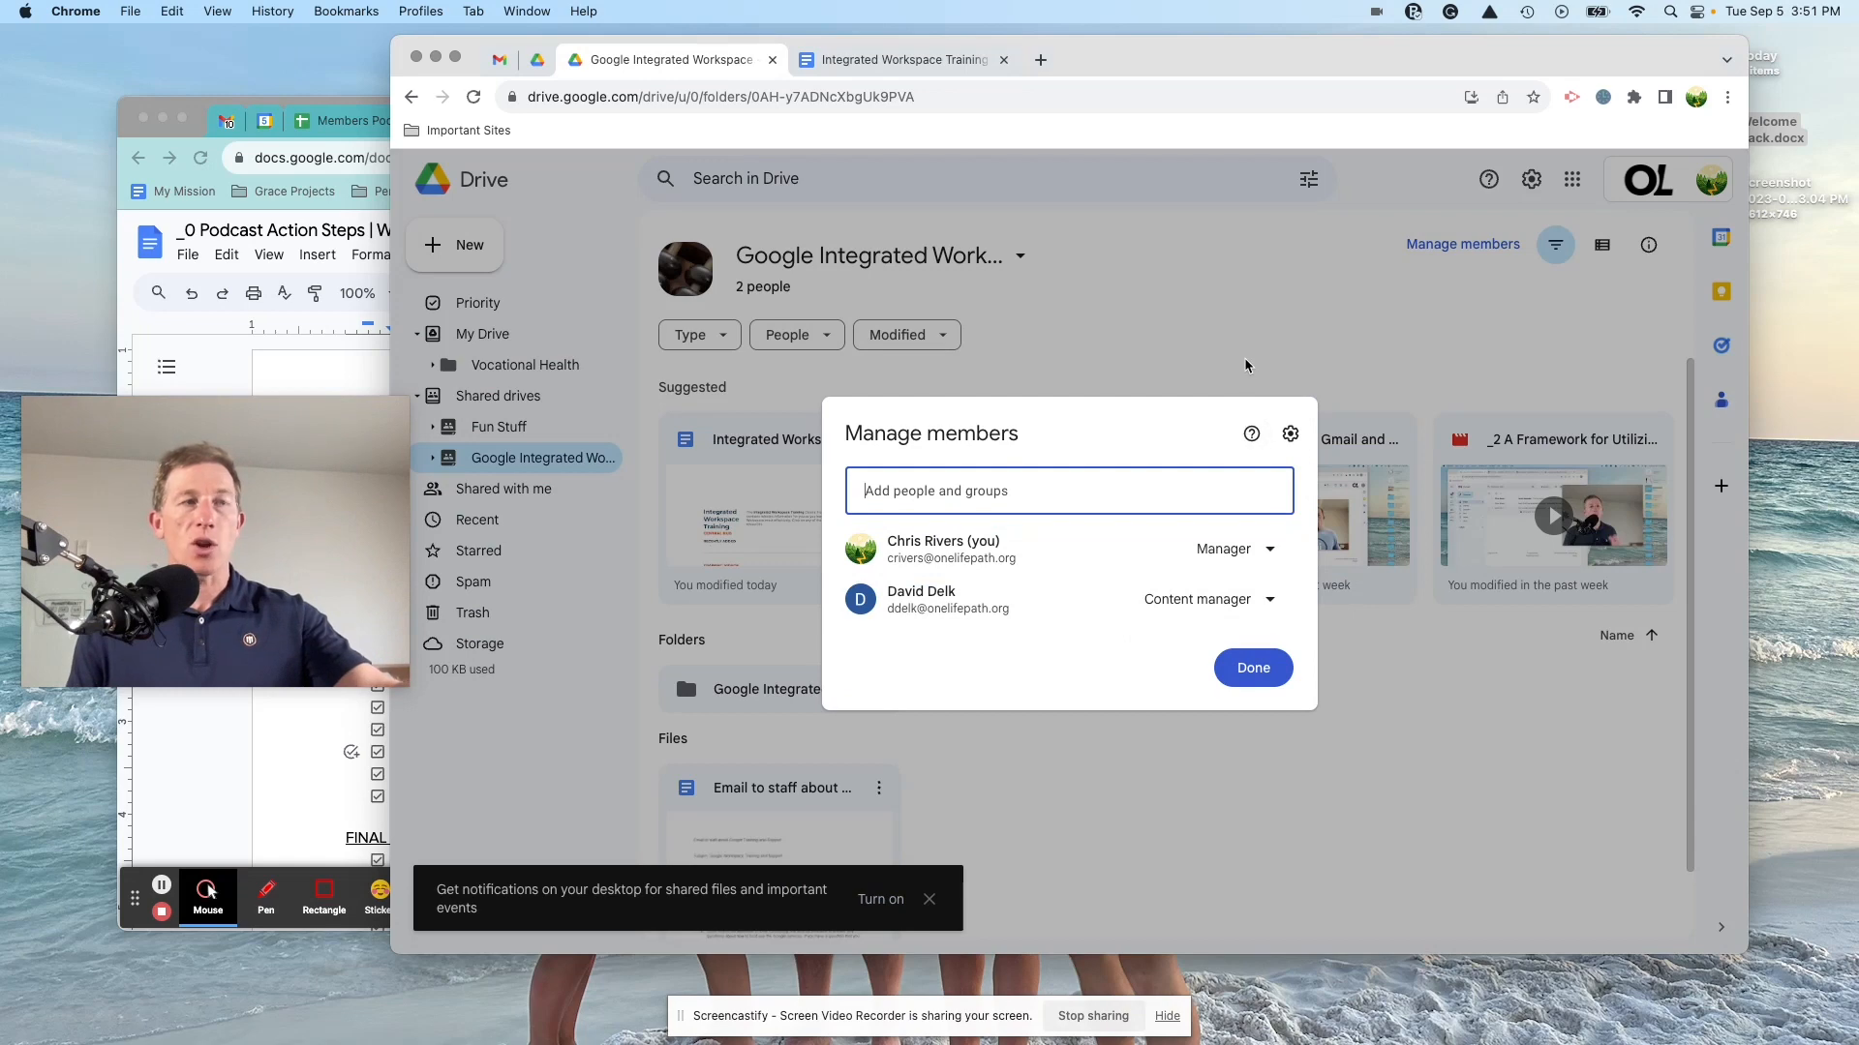
pyautogui.click(1183, 387)
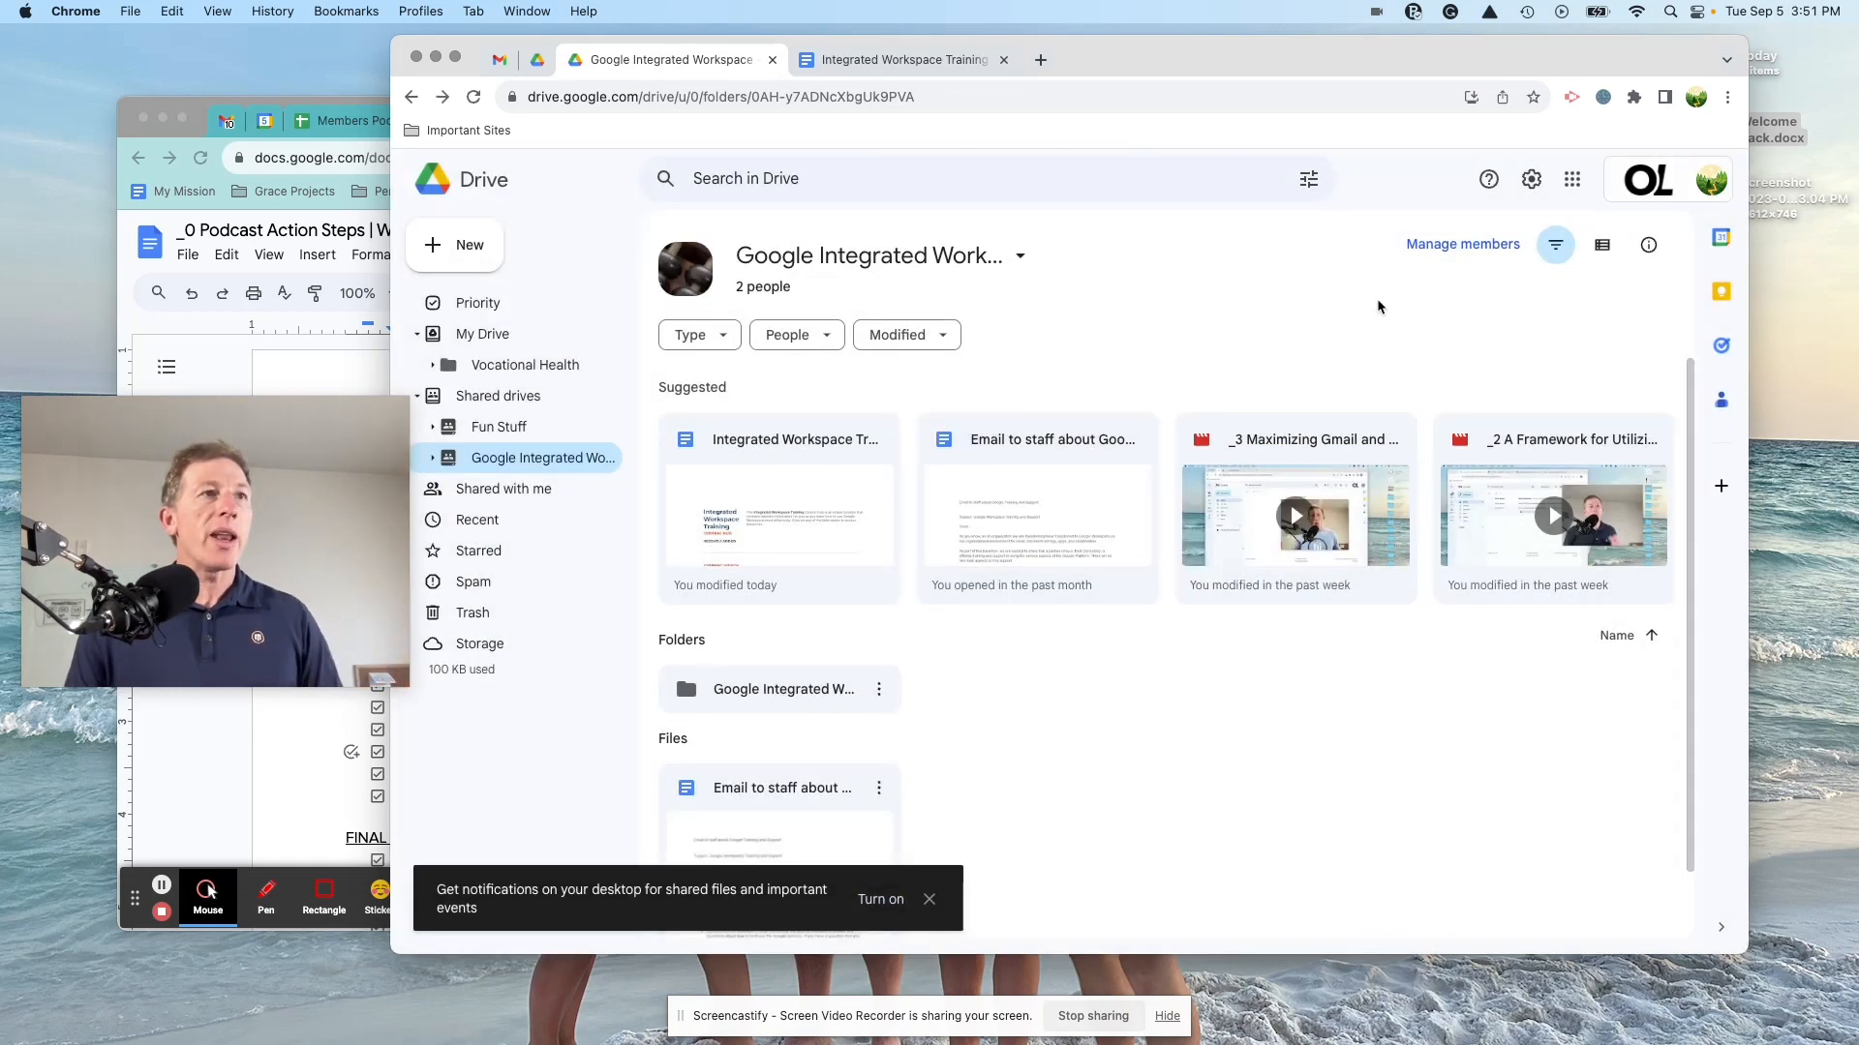
pyautogui.click(468, 244)
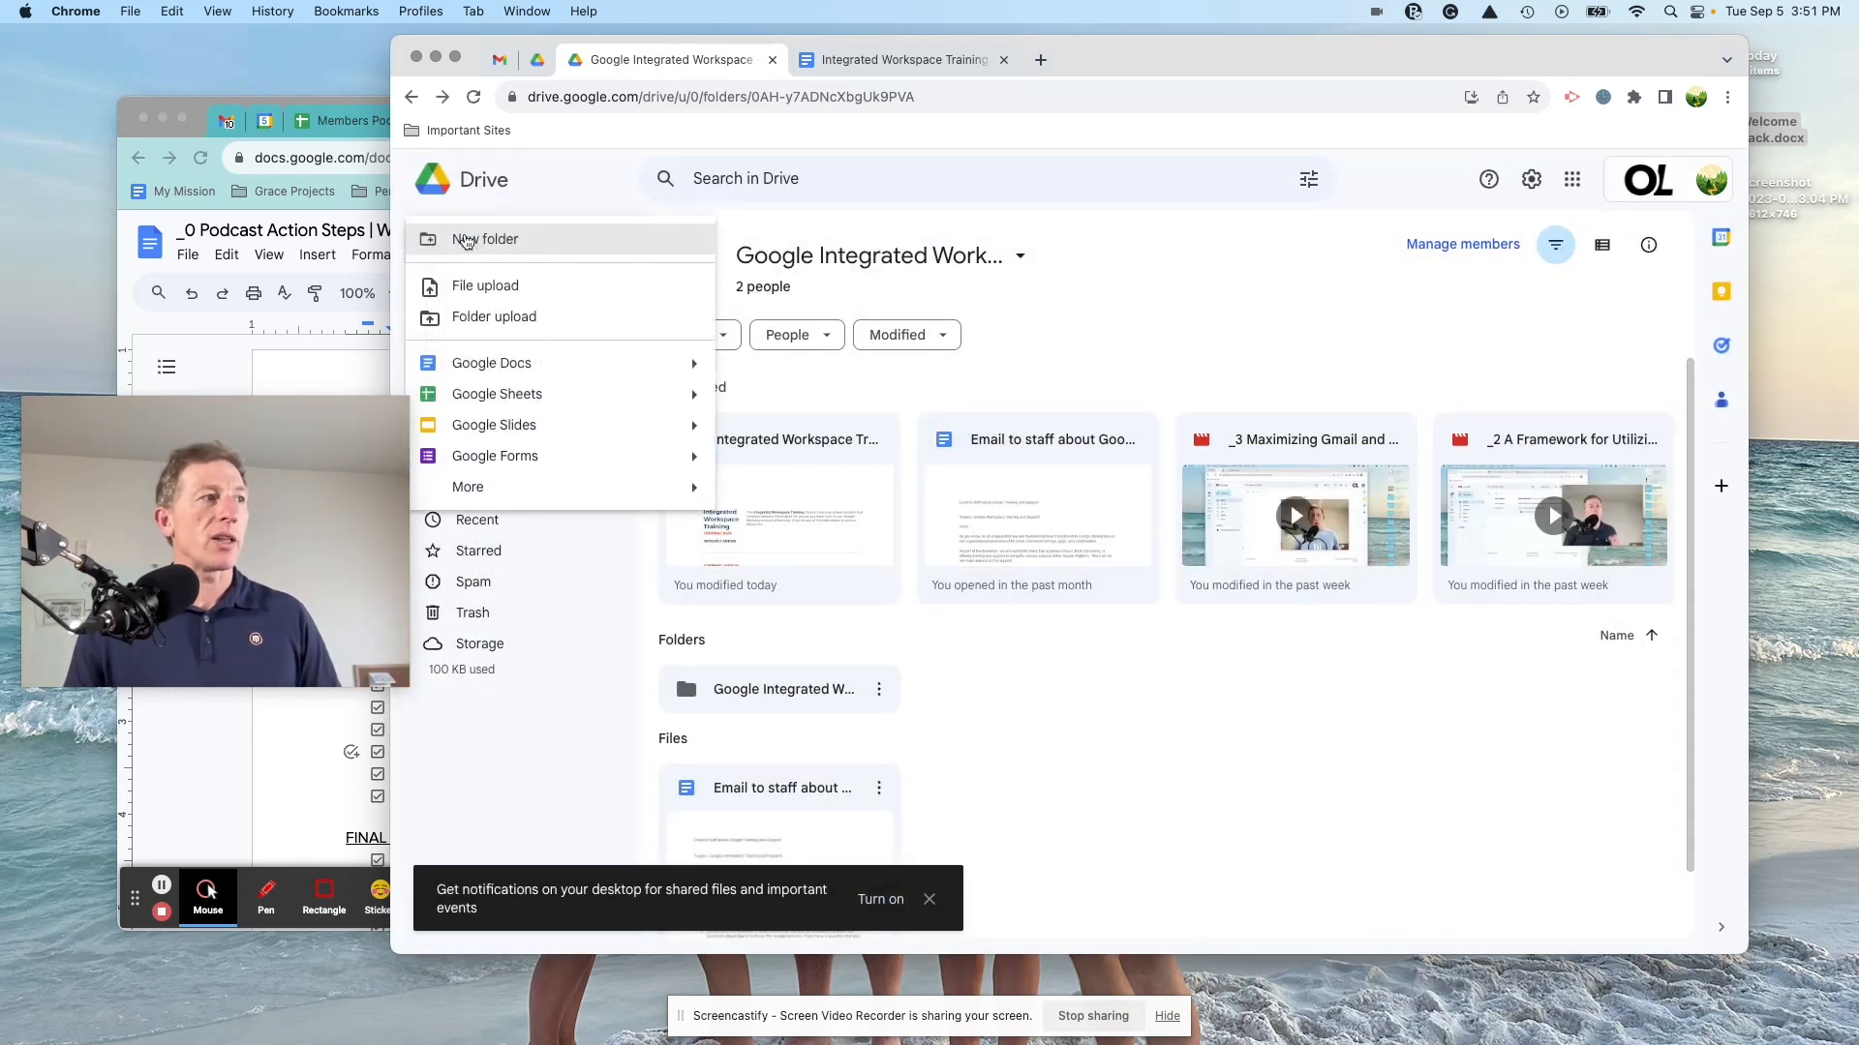
pyautogui.click(500, 363)
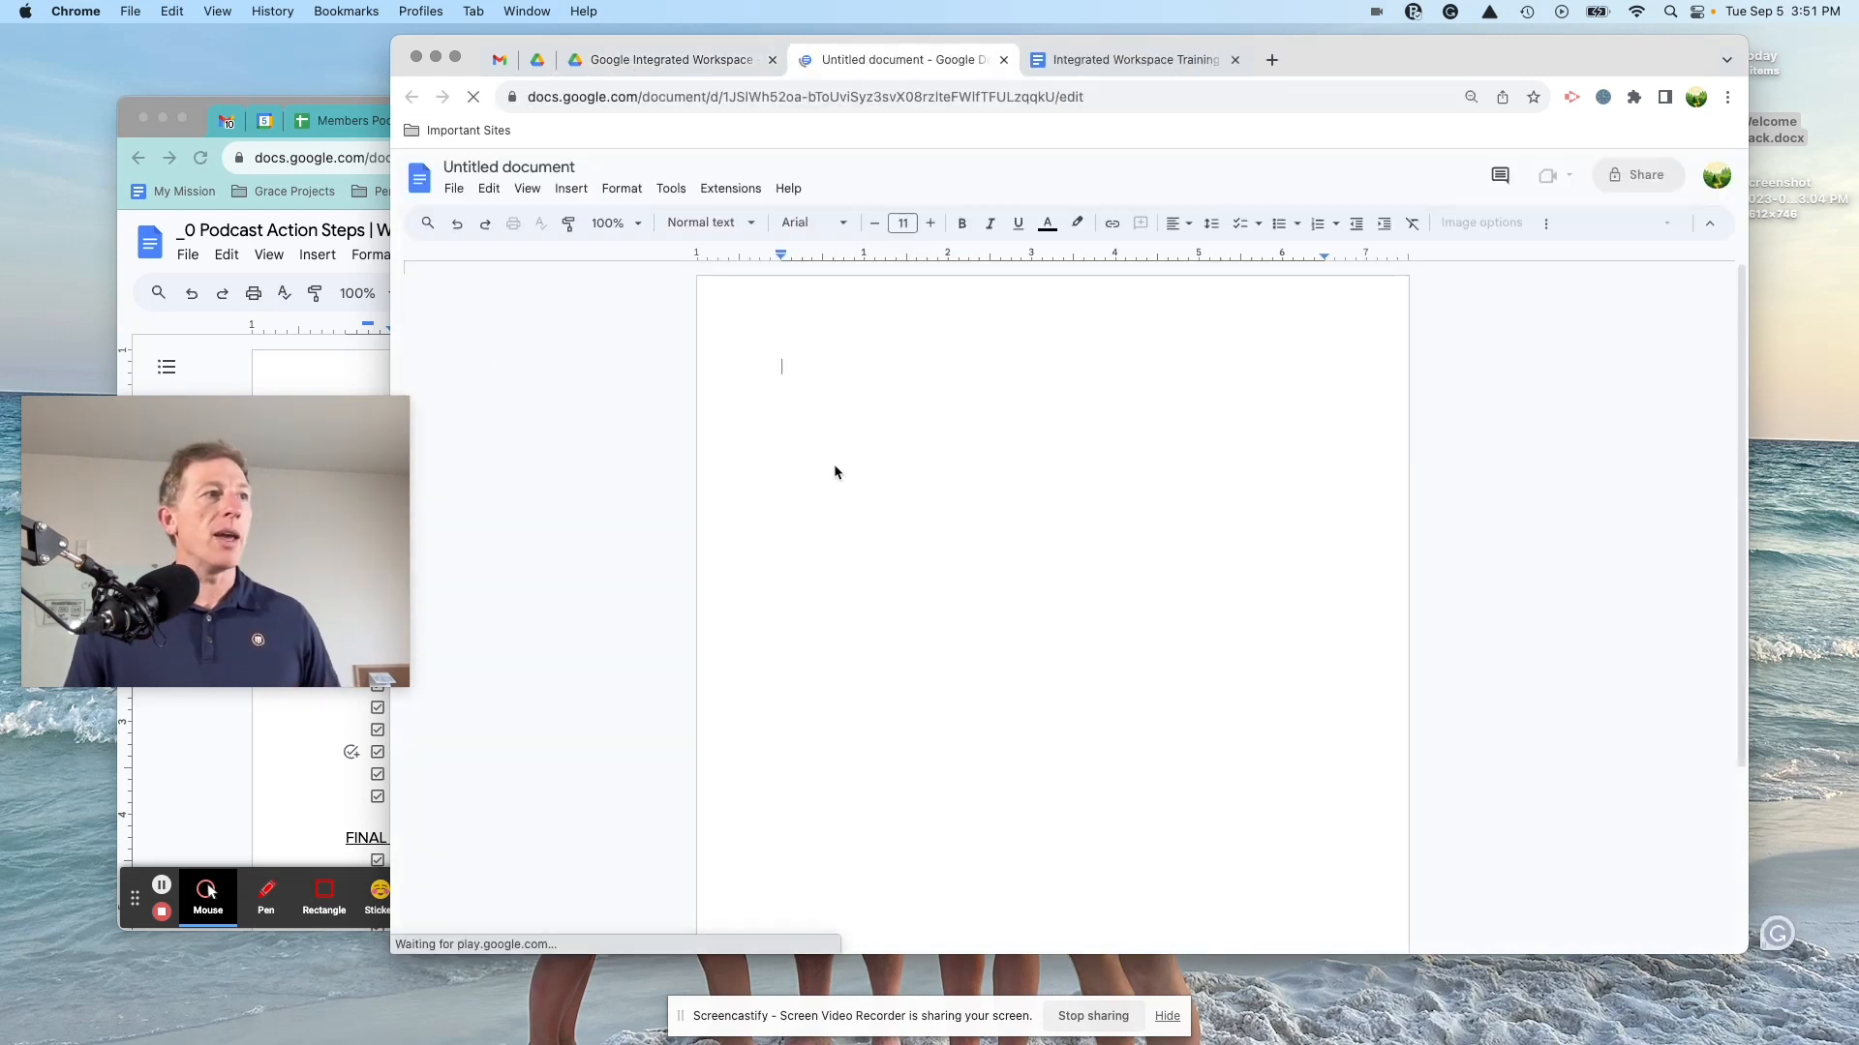
# Step: Type 'Title', name the document Title, and let anyone with the link edit it
pyautogui.write('Title')
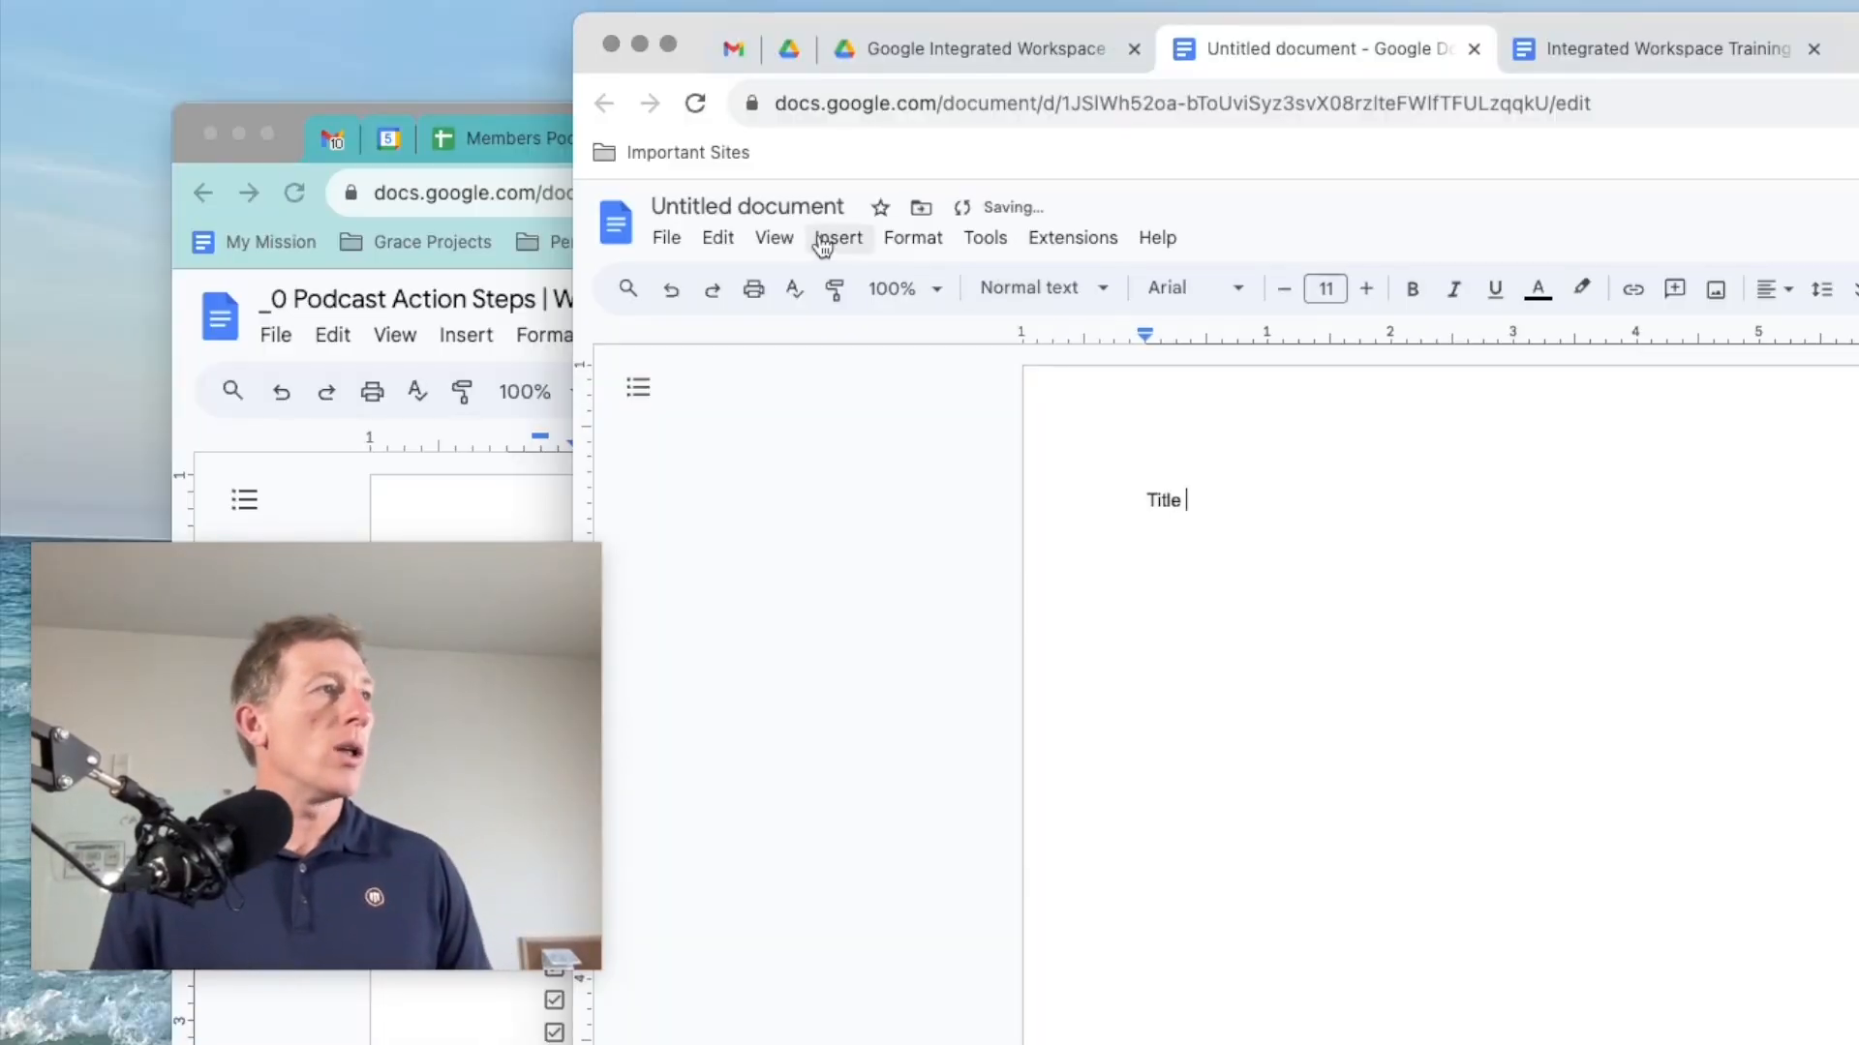
pyautogui.click(776, 207)
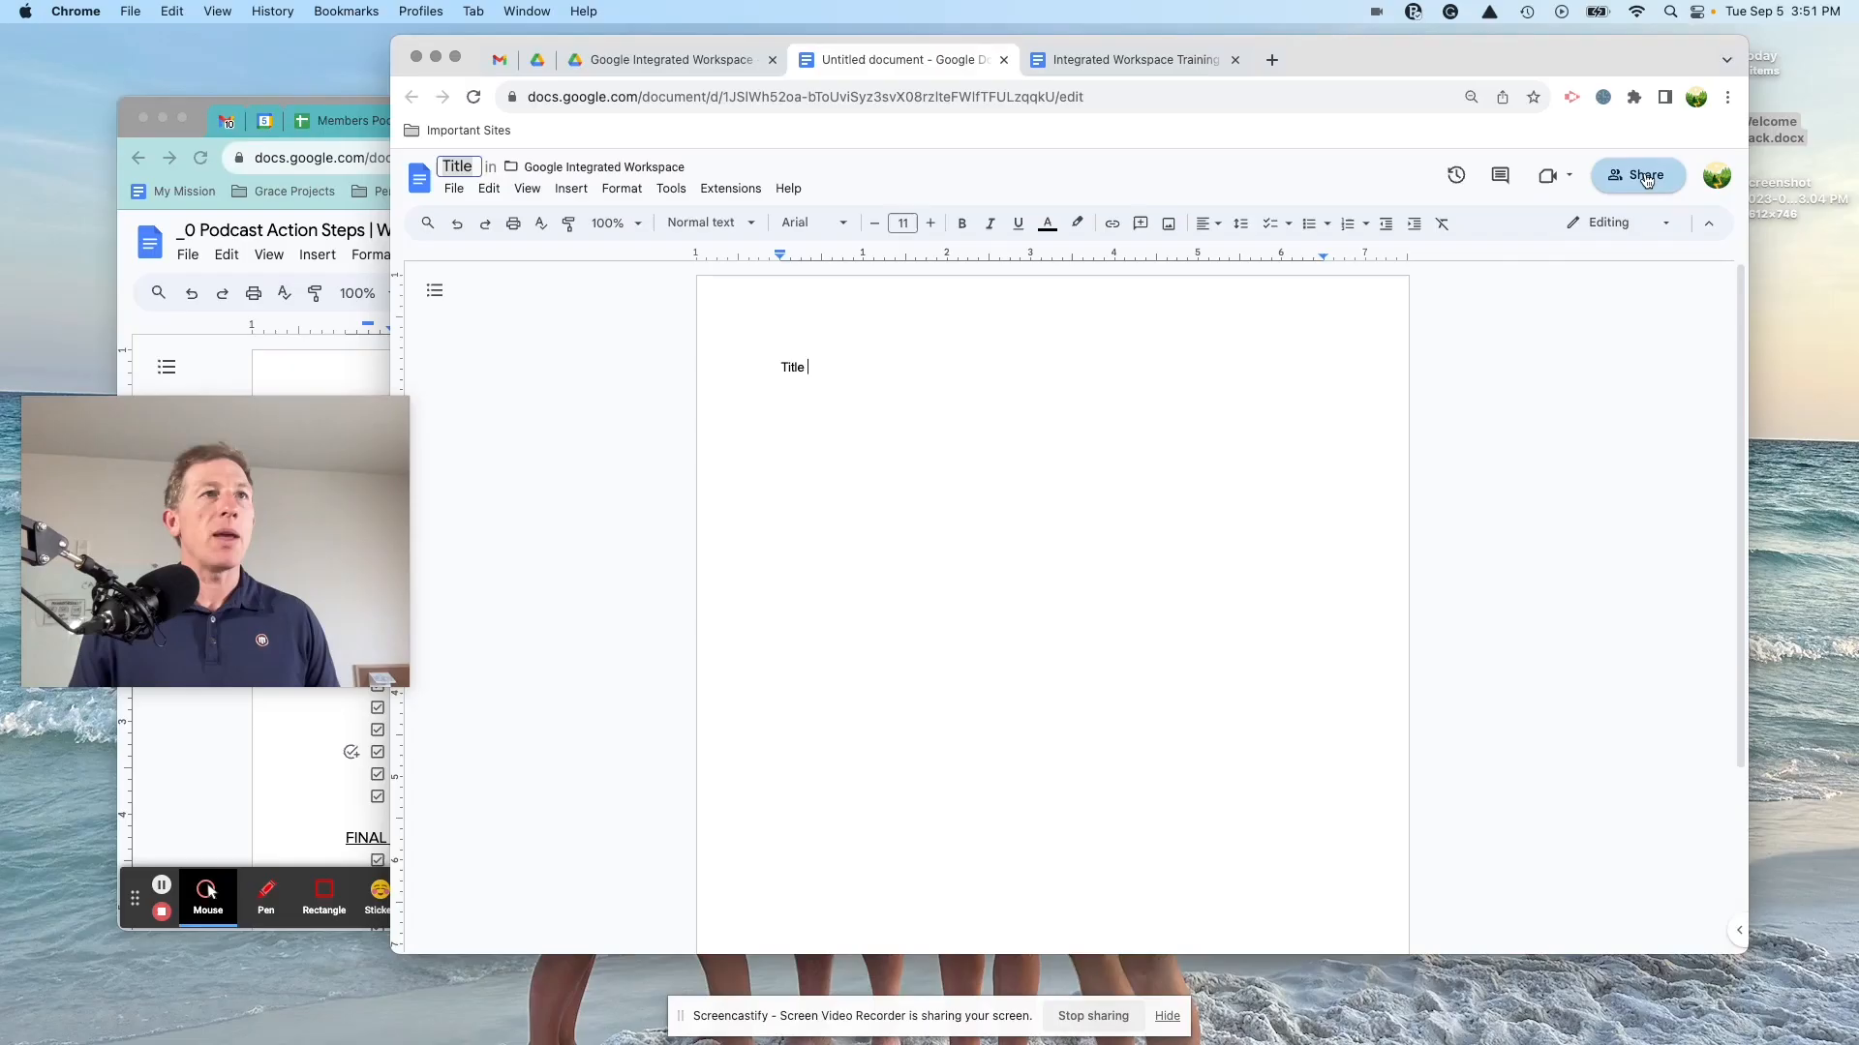
pyautogui.click(1646, 175)
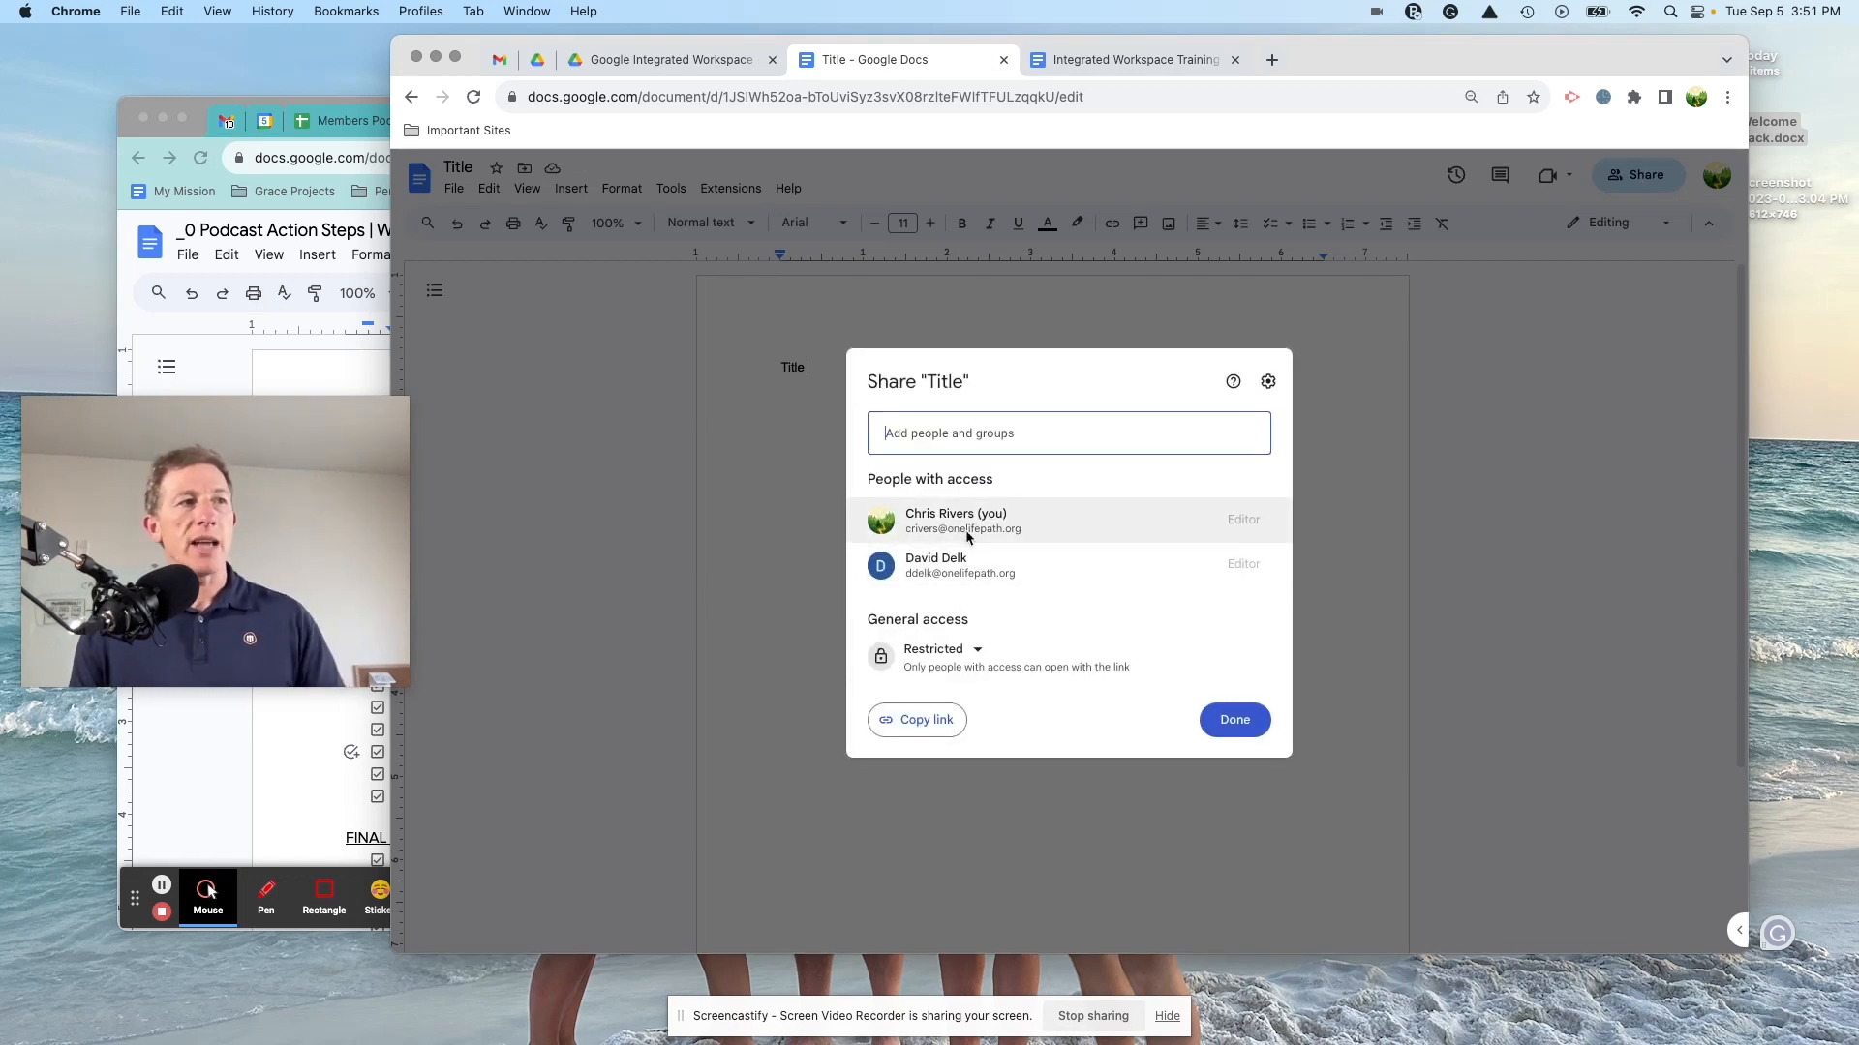
pyautogui.moveTo(962, 556)
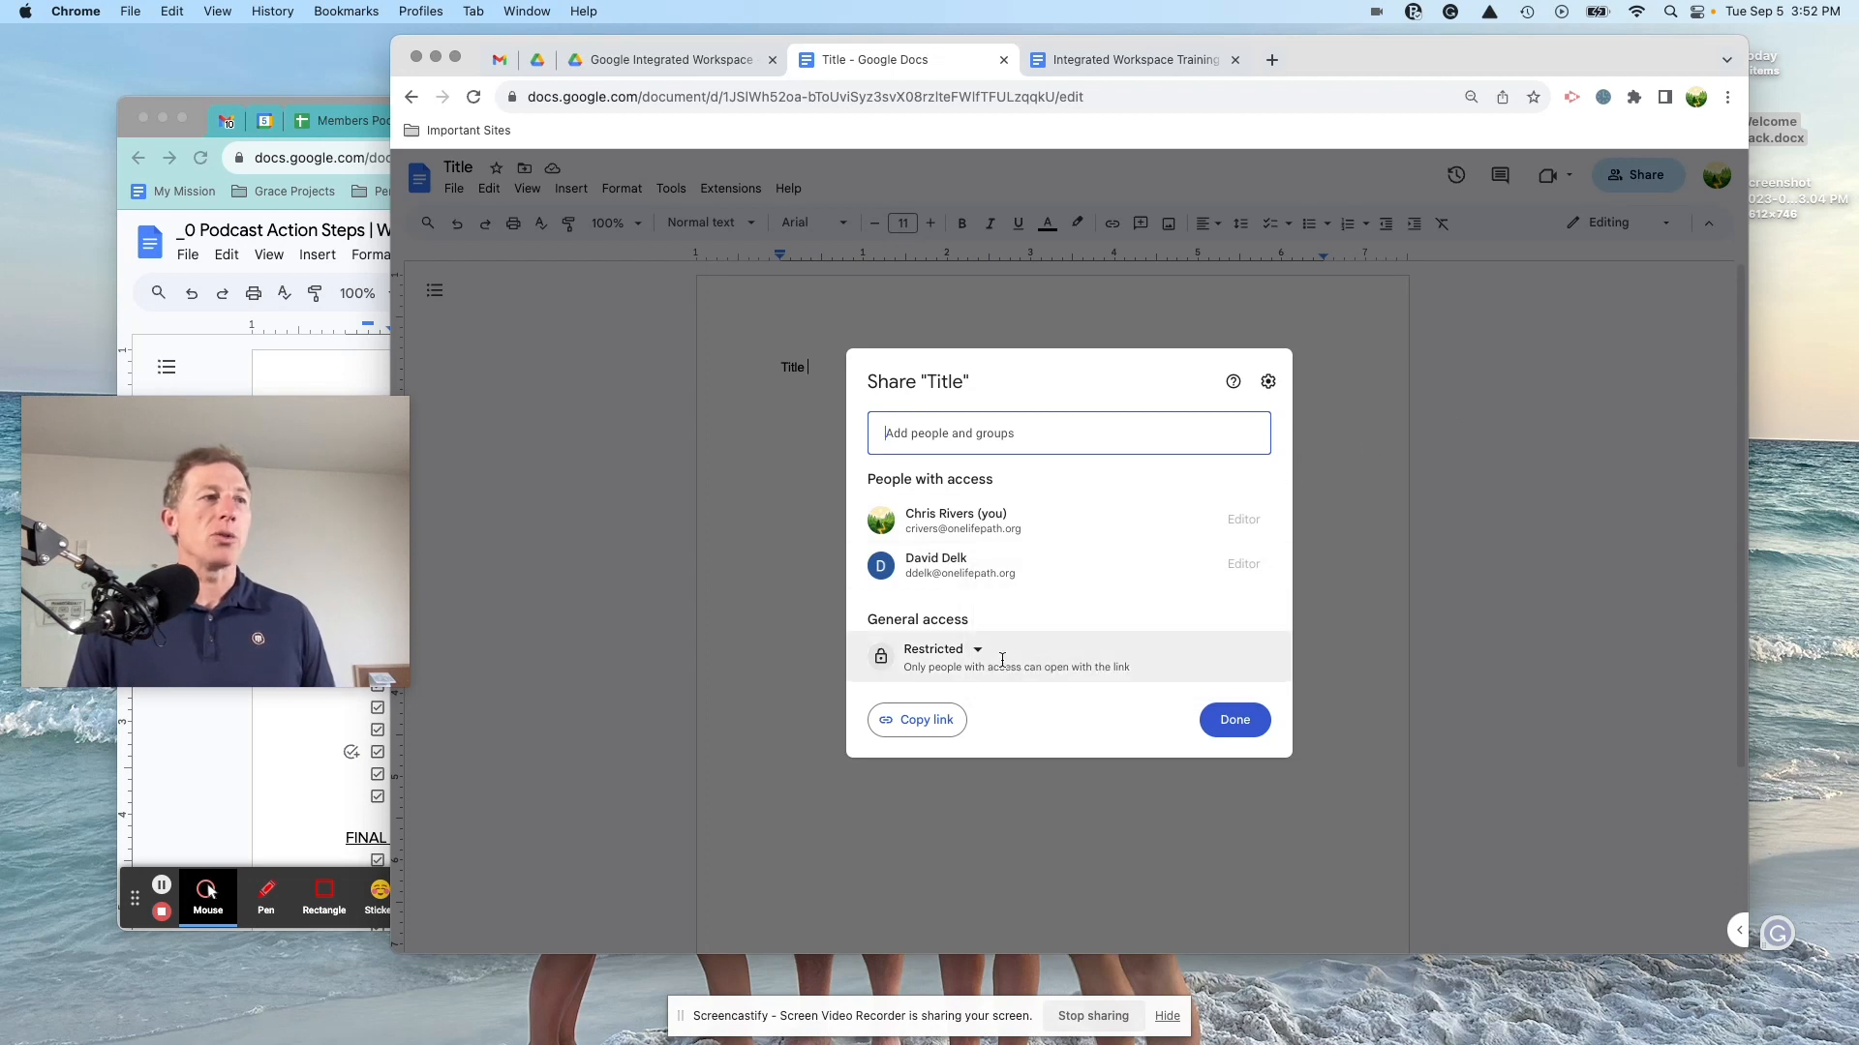
pyautogui.click(979, 655)
pyautogui.click(973, 806)
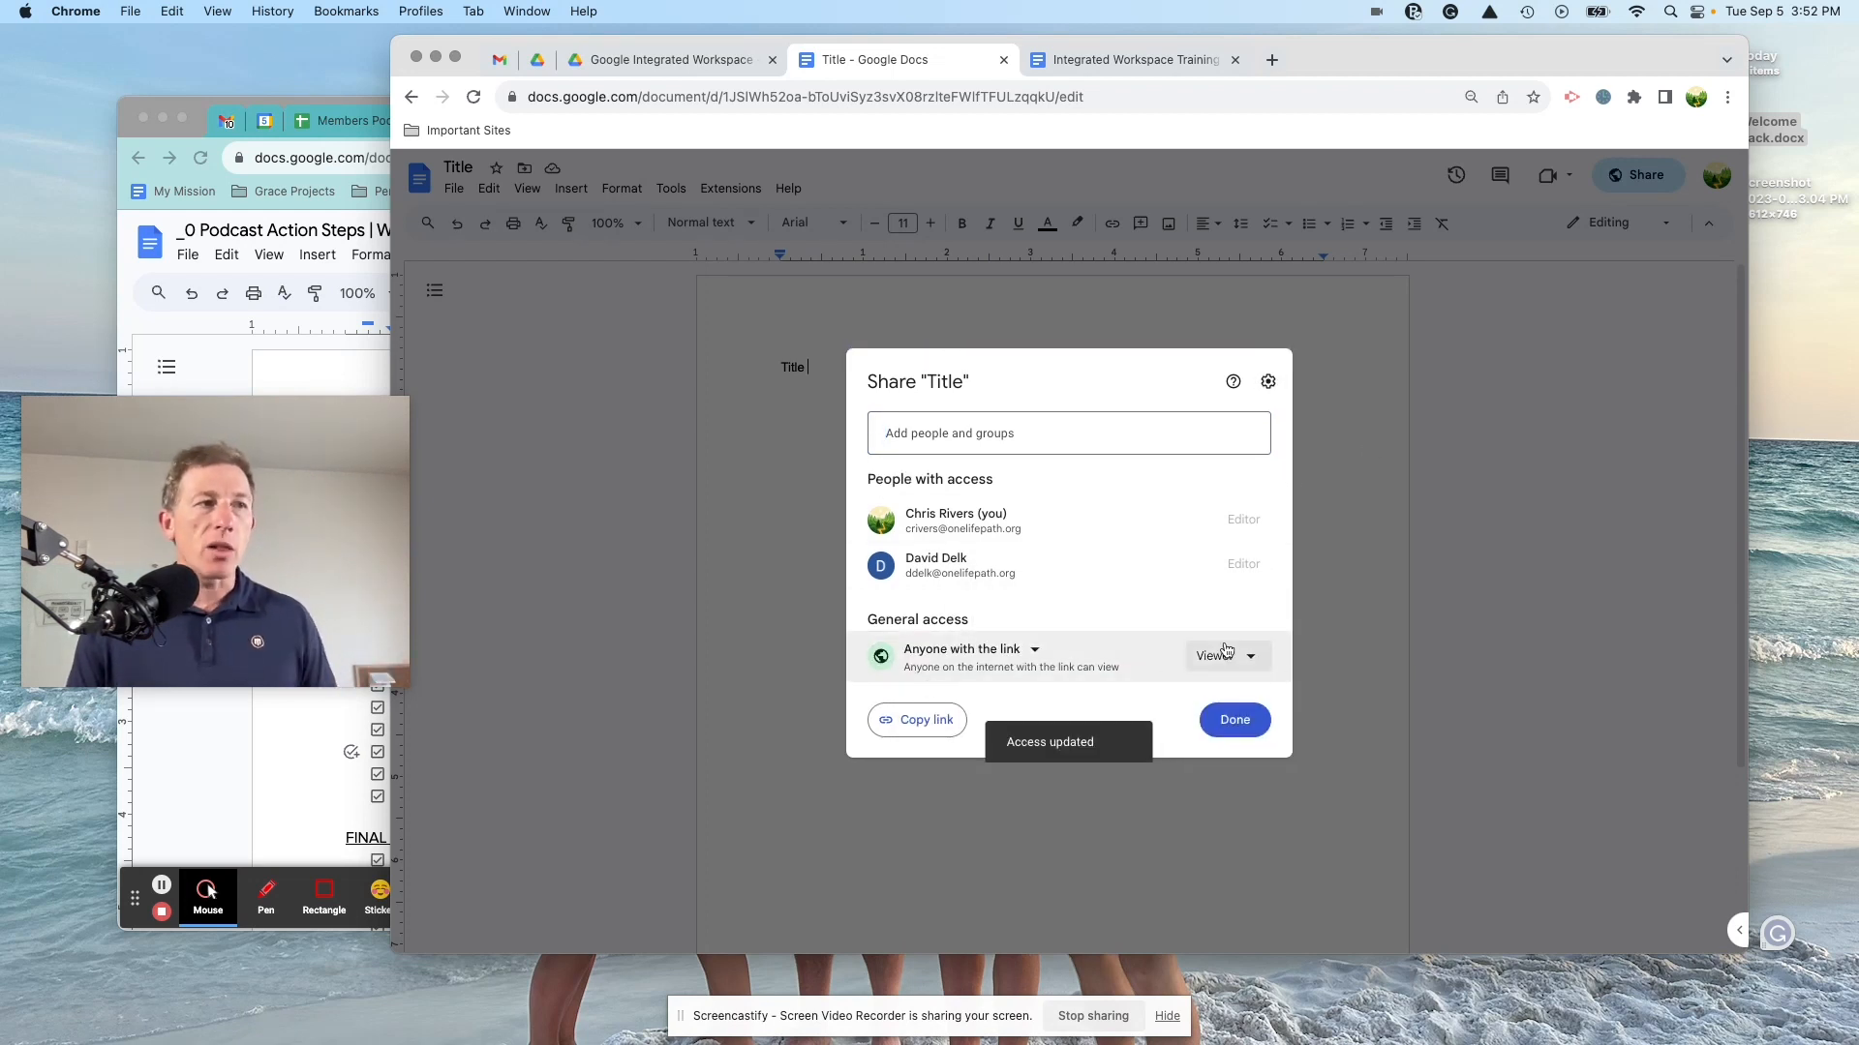
pyautogui.click(1247, 656)
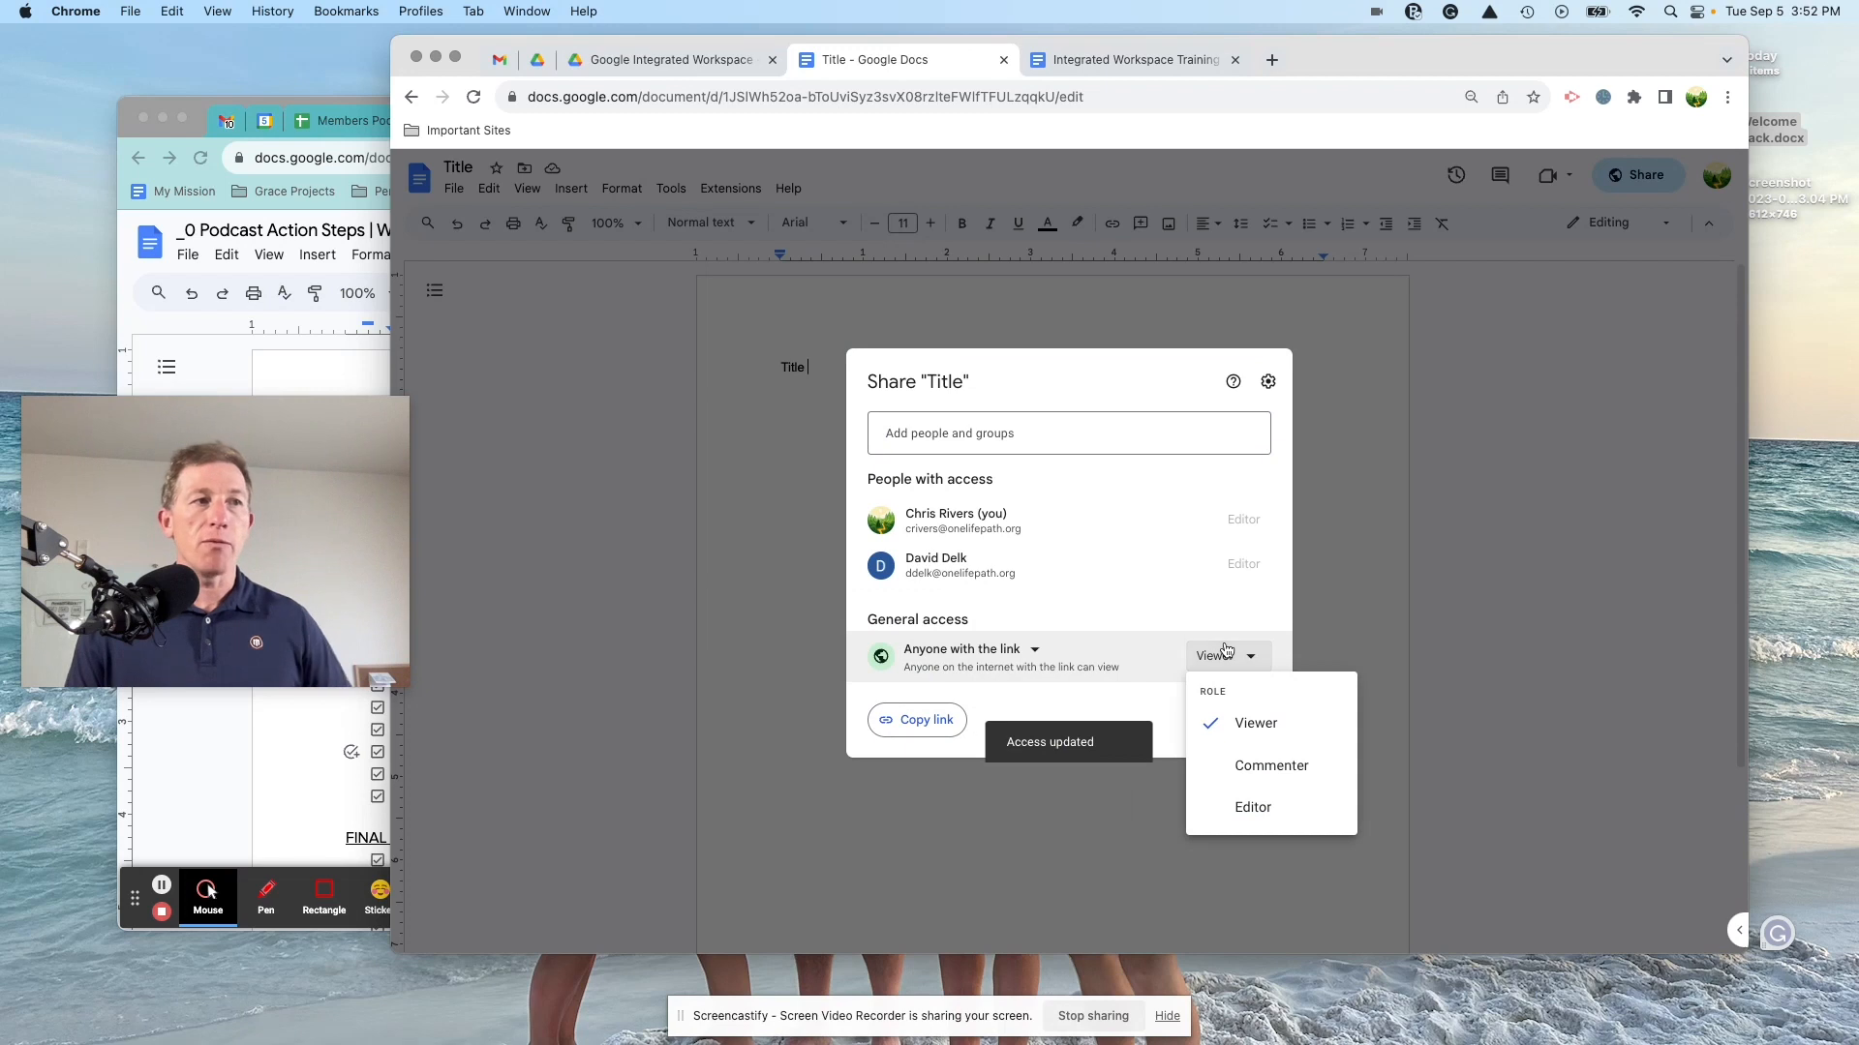
pyautogui.click(1249, 808)
pyautogui.click(1234, 726)
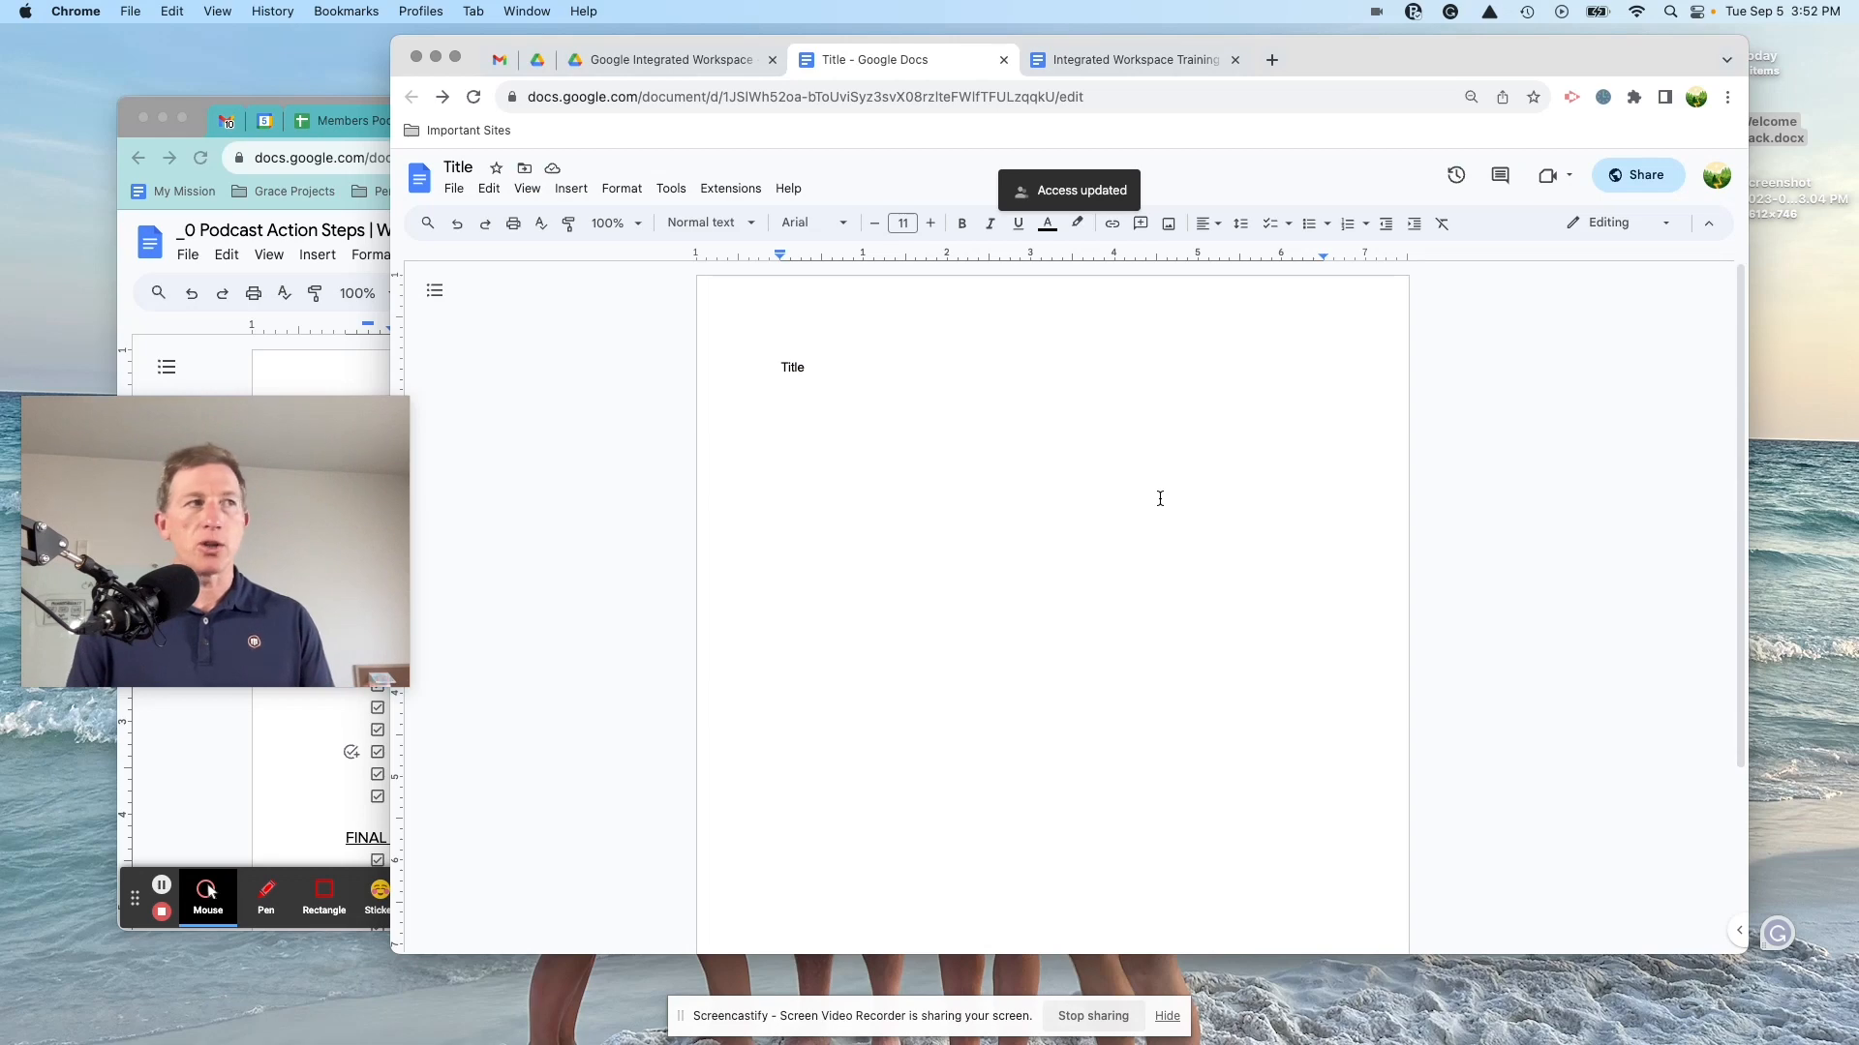
# Step: Open 'Email to staff about Google Training and Support' from My Drive, review its sharing, and close it
pyautogui.click(668, 60)
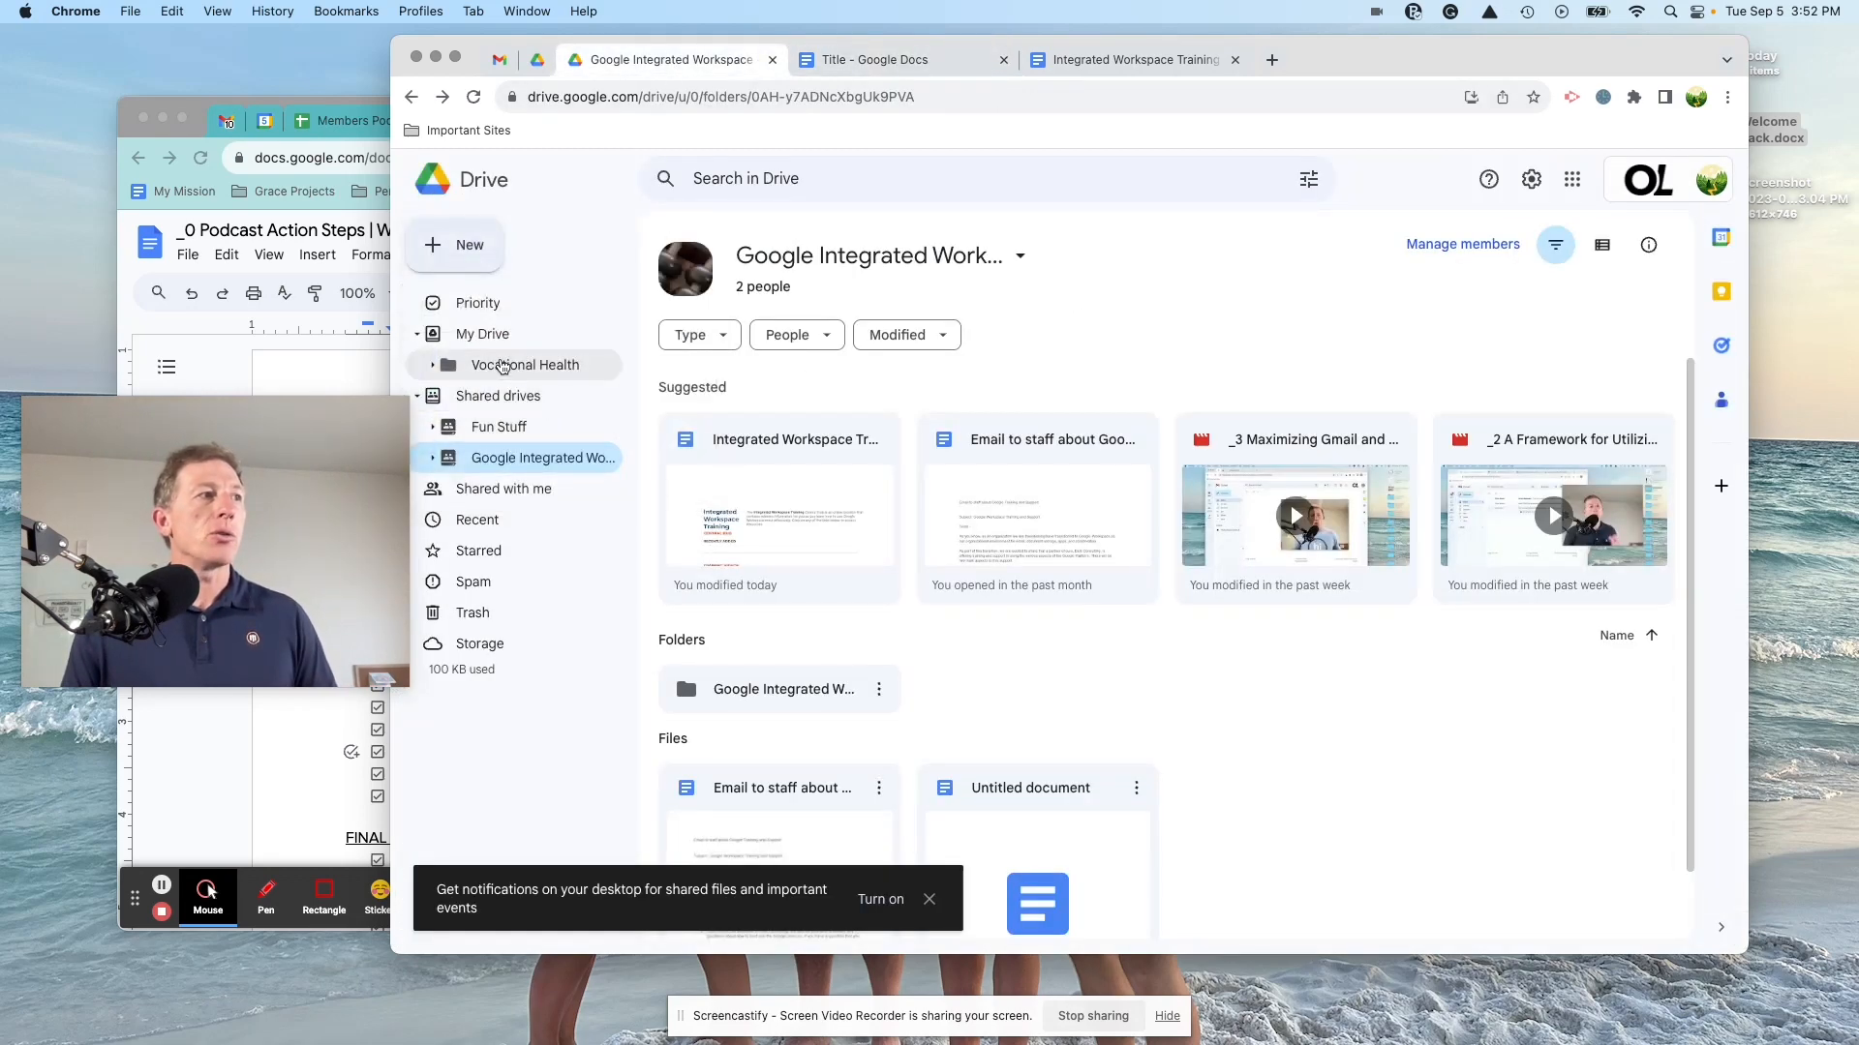
pyautogui.click(489, 335)
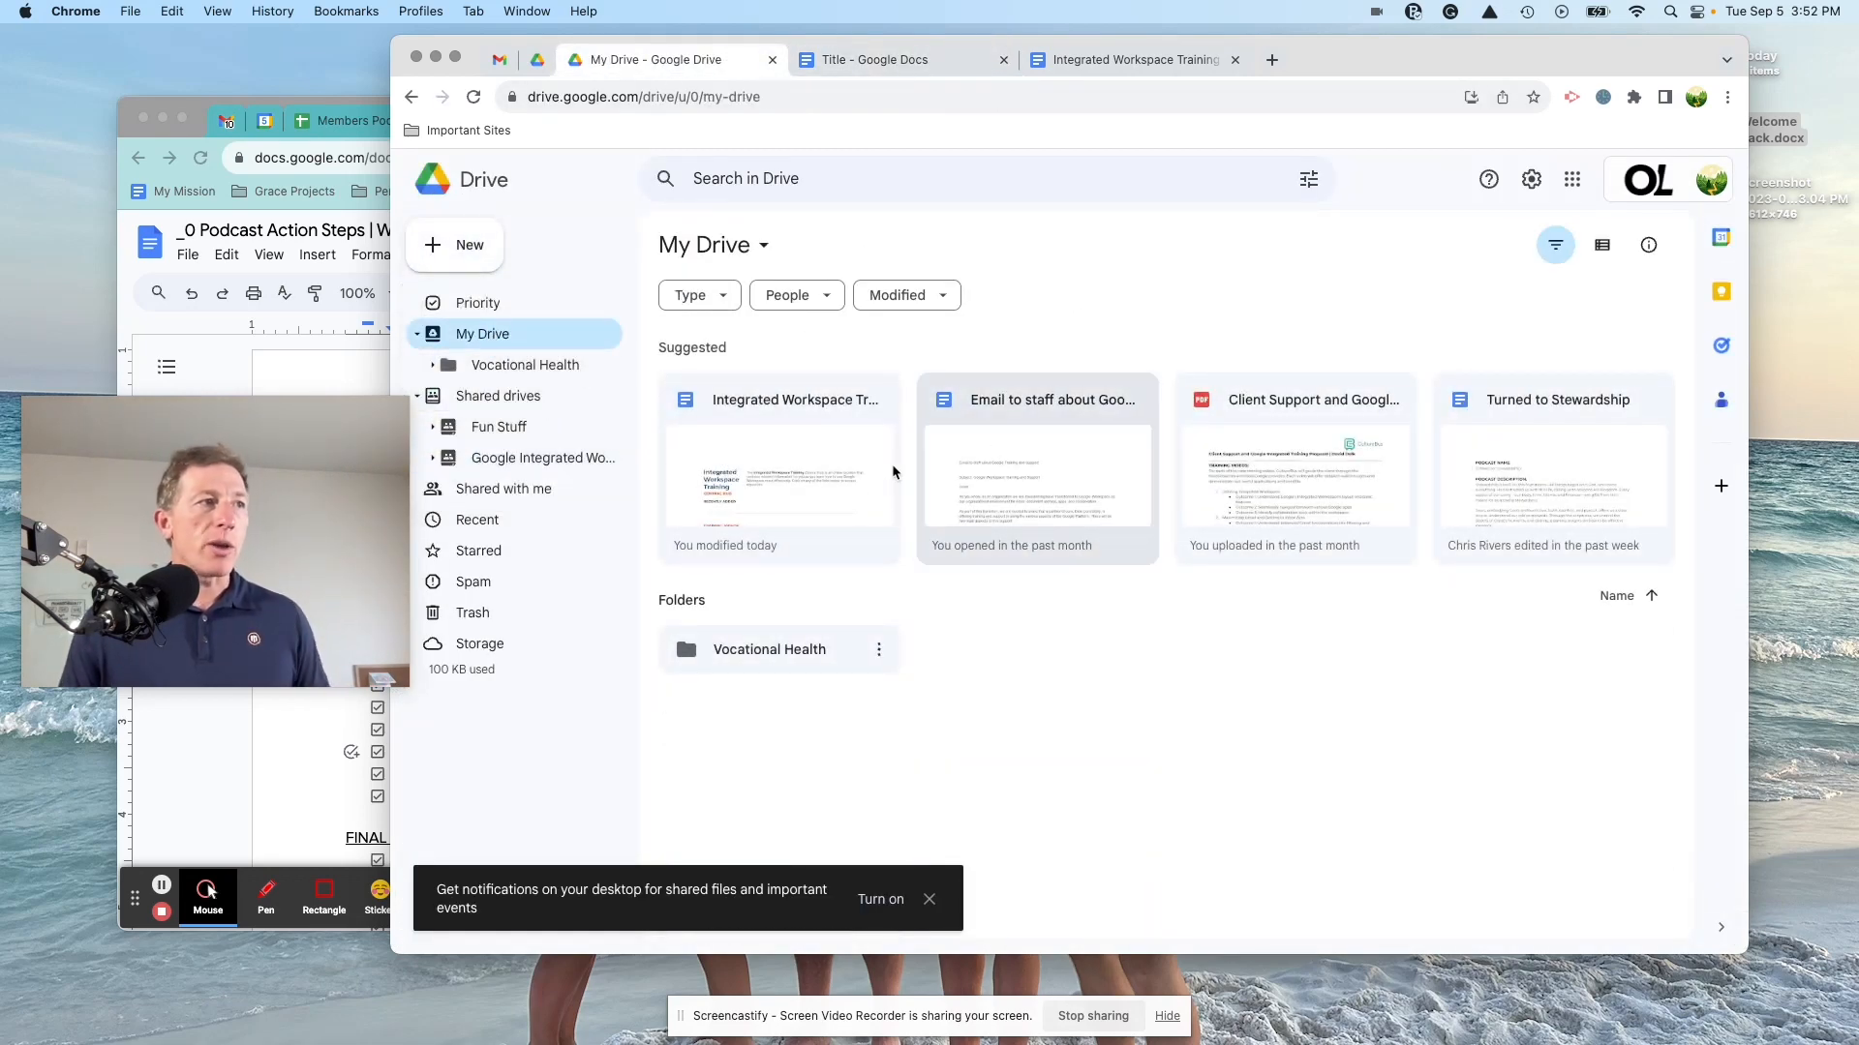
pyautogui.click(1036, 404)
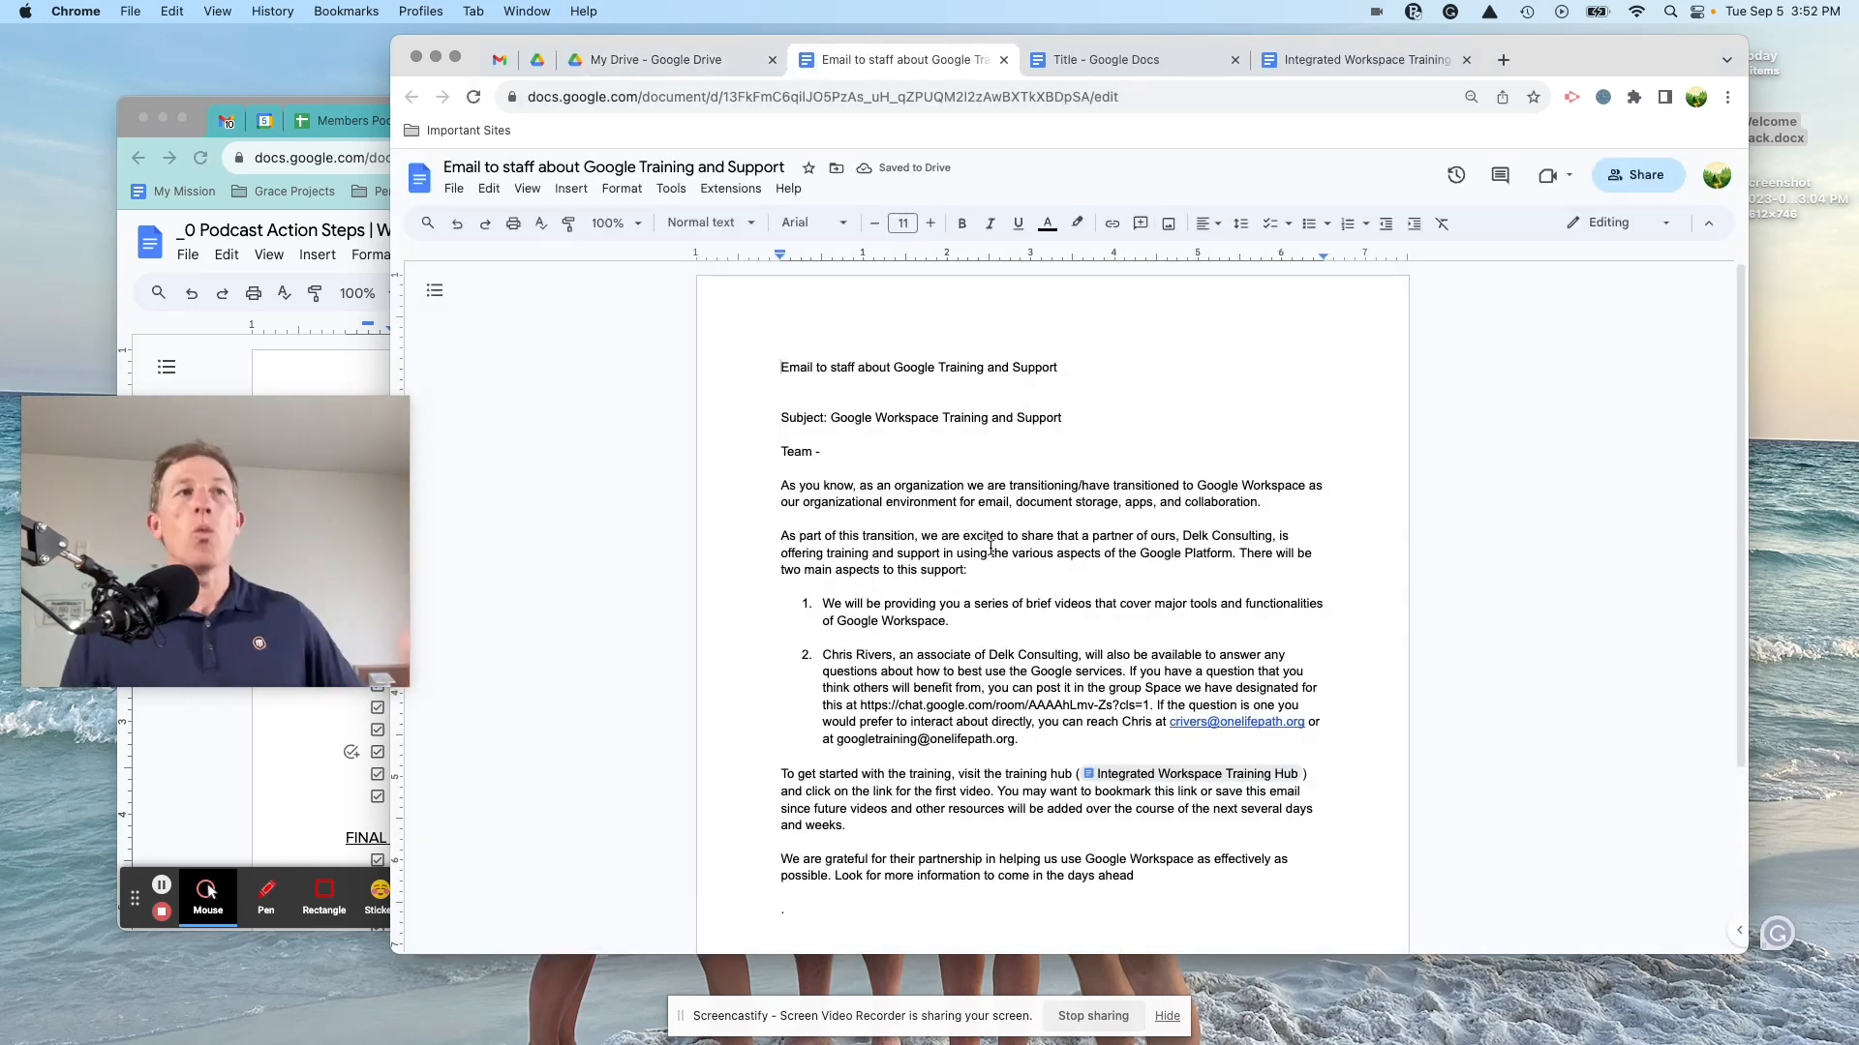
pyautogui.click(1638, 176)
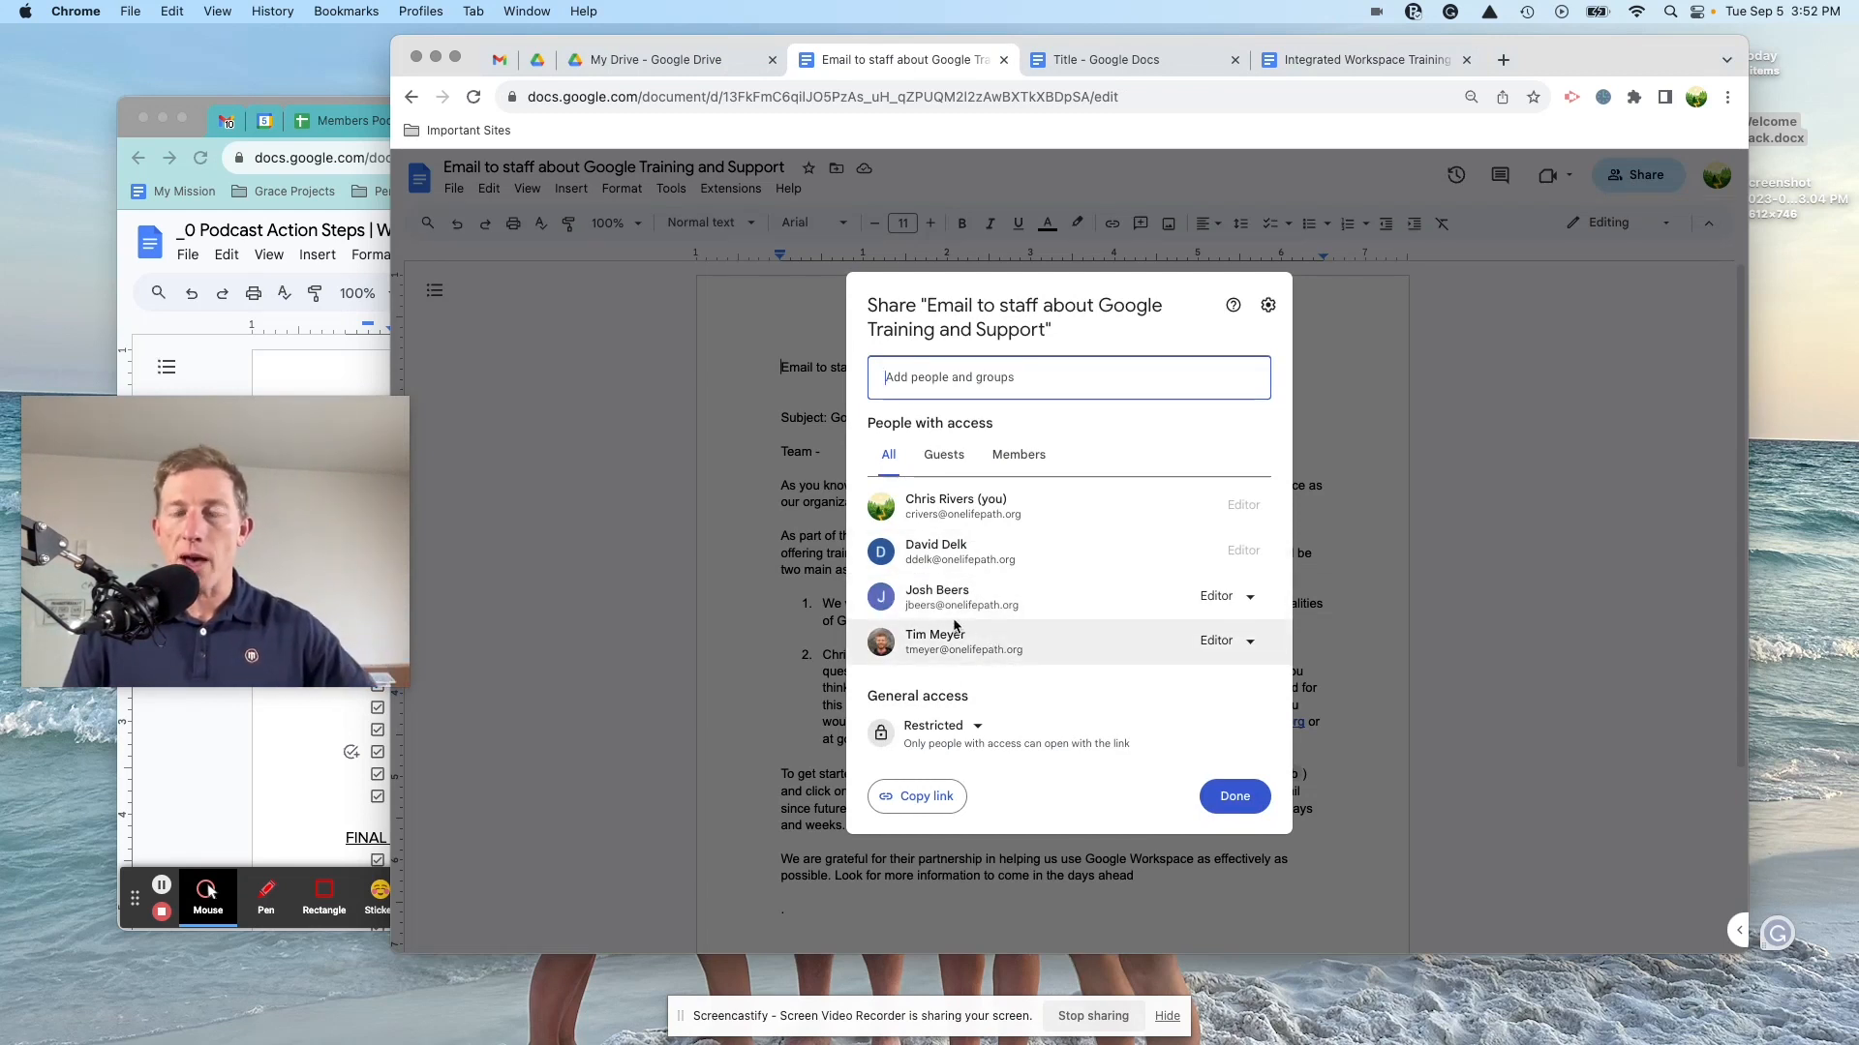
pyautogui.click(1472, 385)
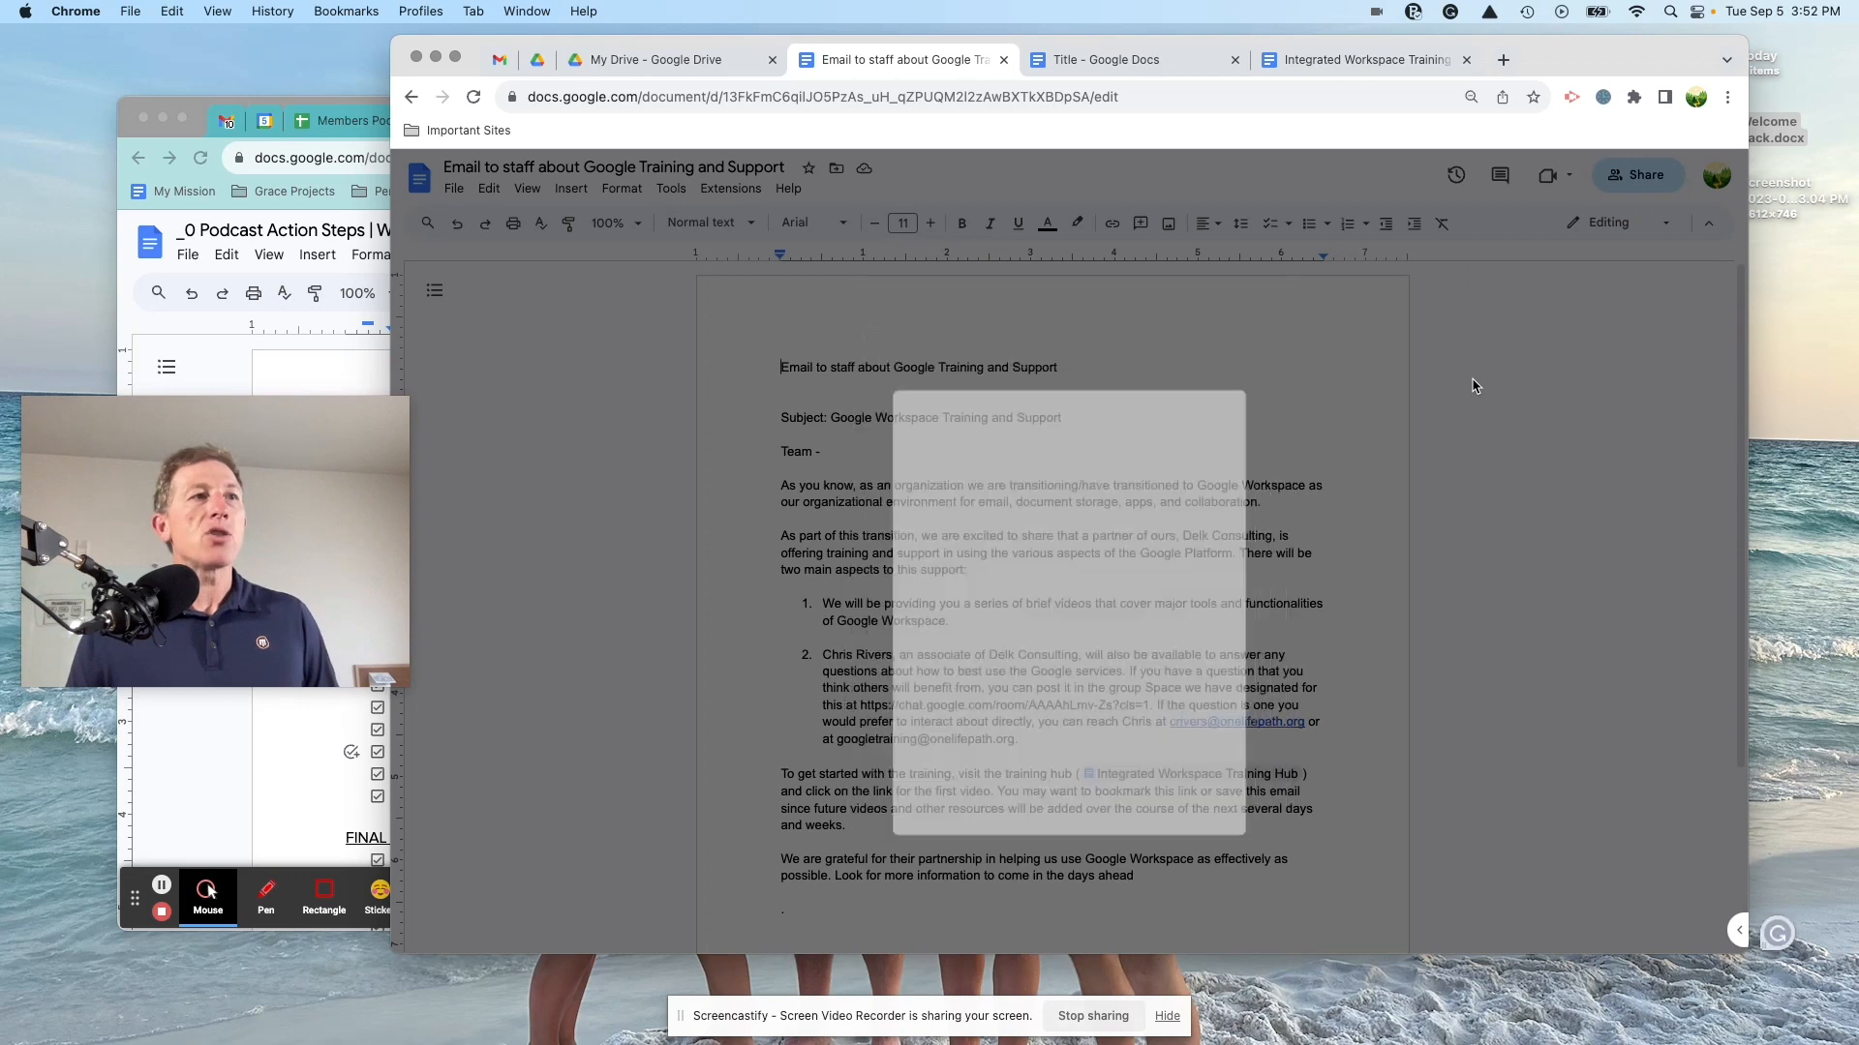
pyautogui.click(1004, 60)
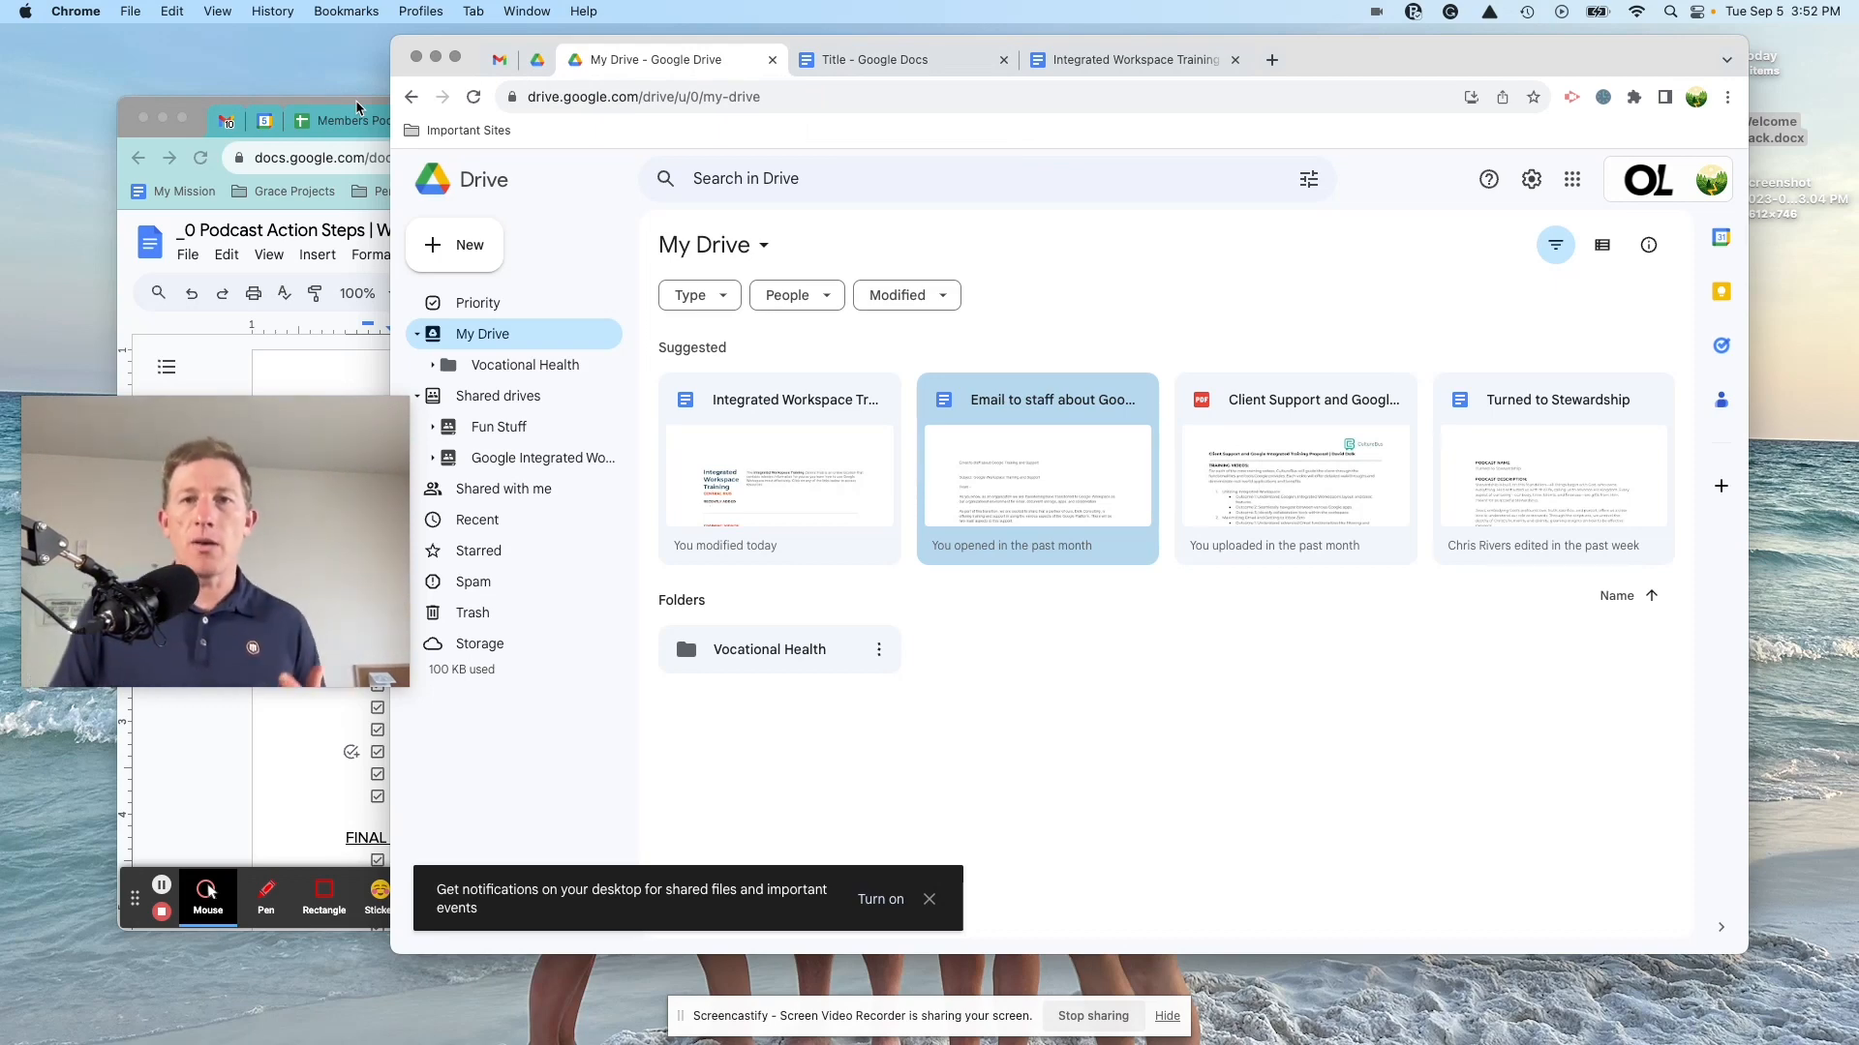
# Step: Bring the Podcast Action Steps window forward, enlarge and reposition it, and scroll through the checklist
pyautogui.click(357, 108)
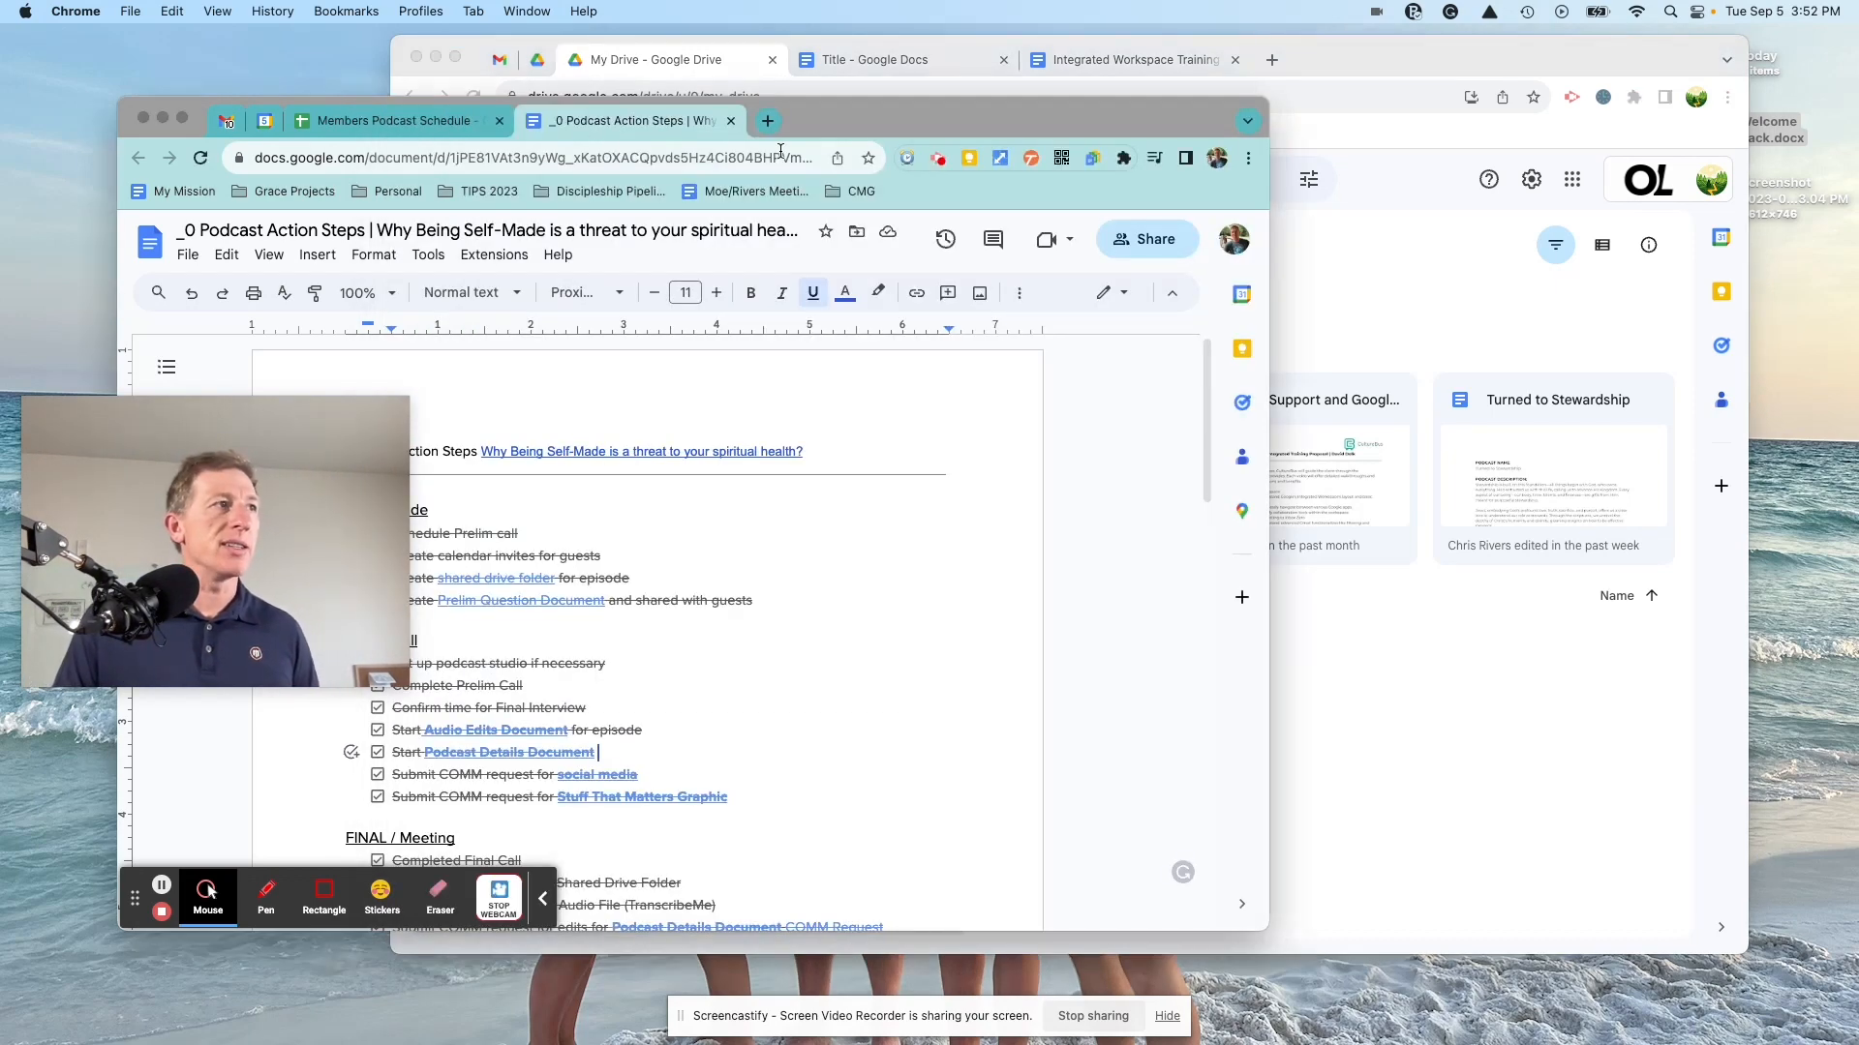
pyautogui.doubleClick(891, 109)
pyautogui.moveTo(892, 110); pyautogui.dragTo(1111, 91)
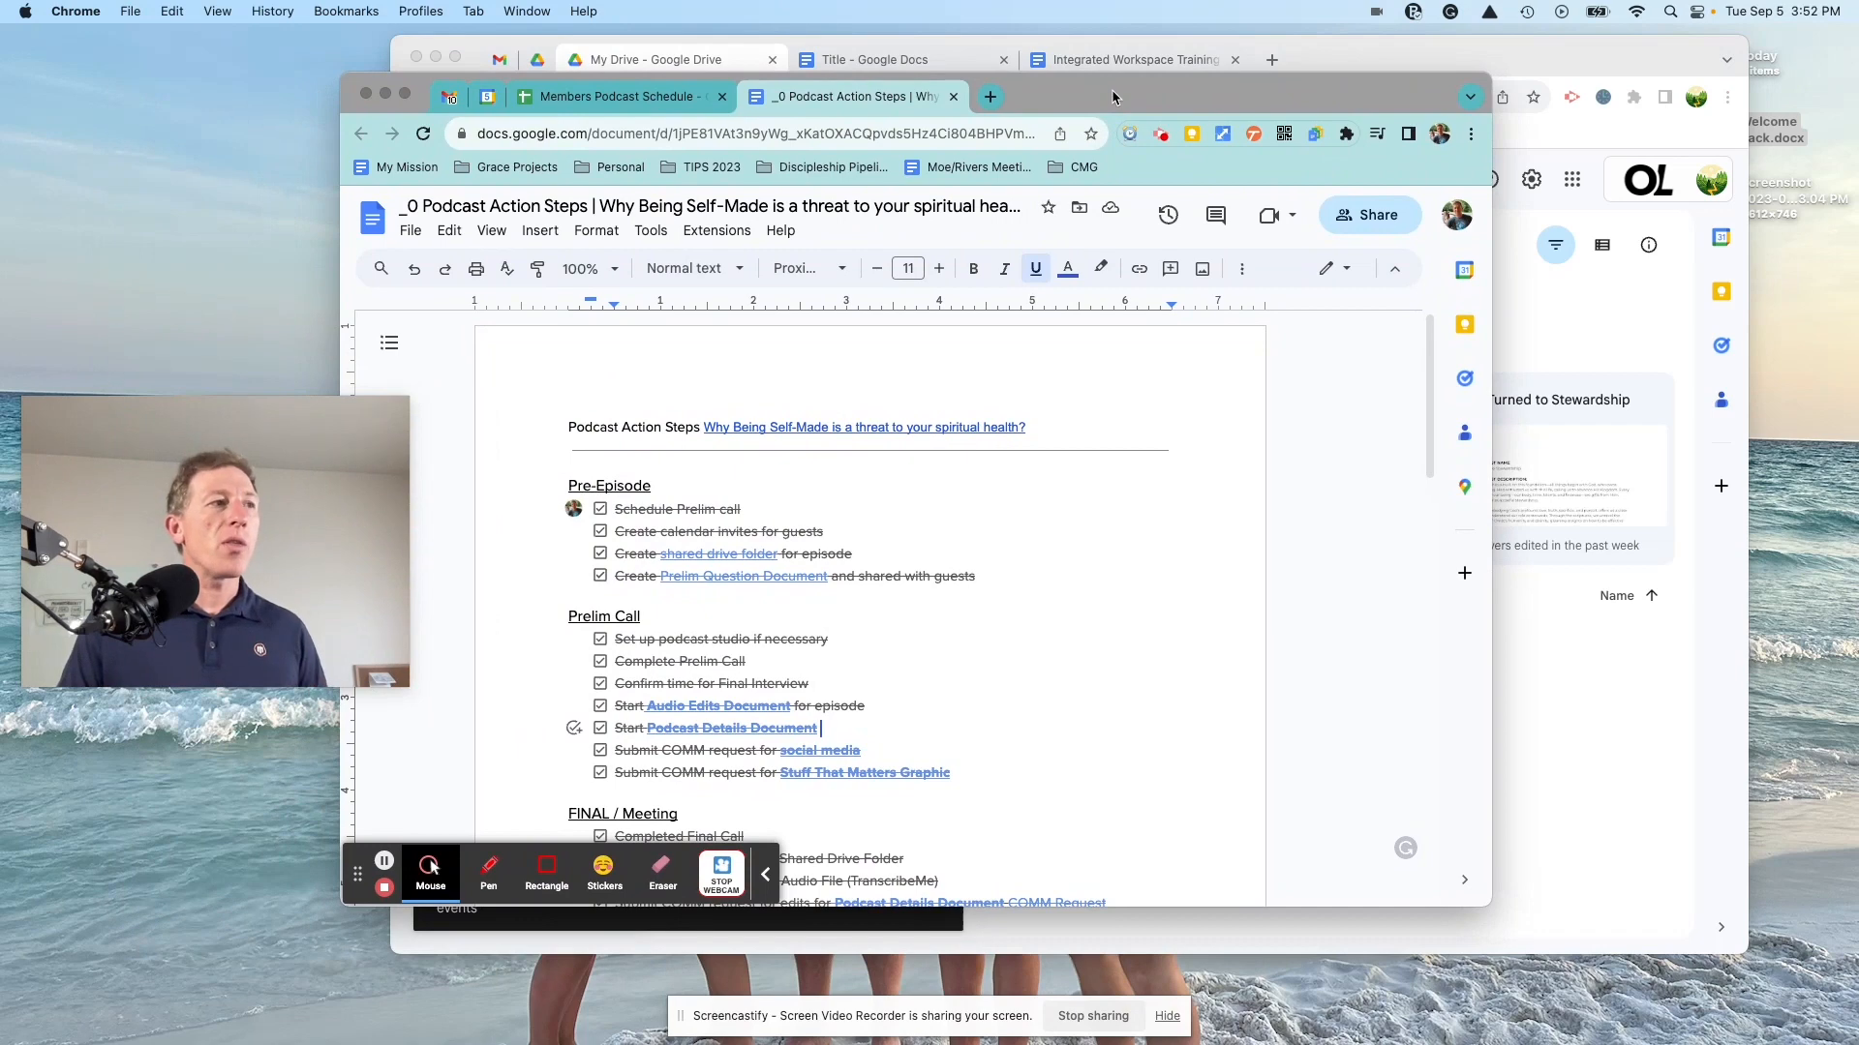
pyautogui.click(839, 735)
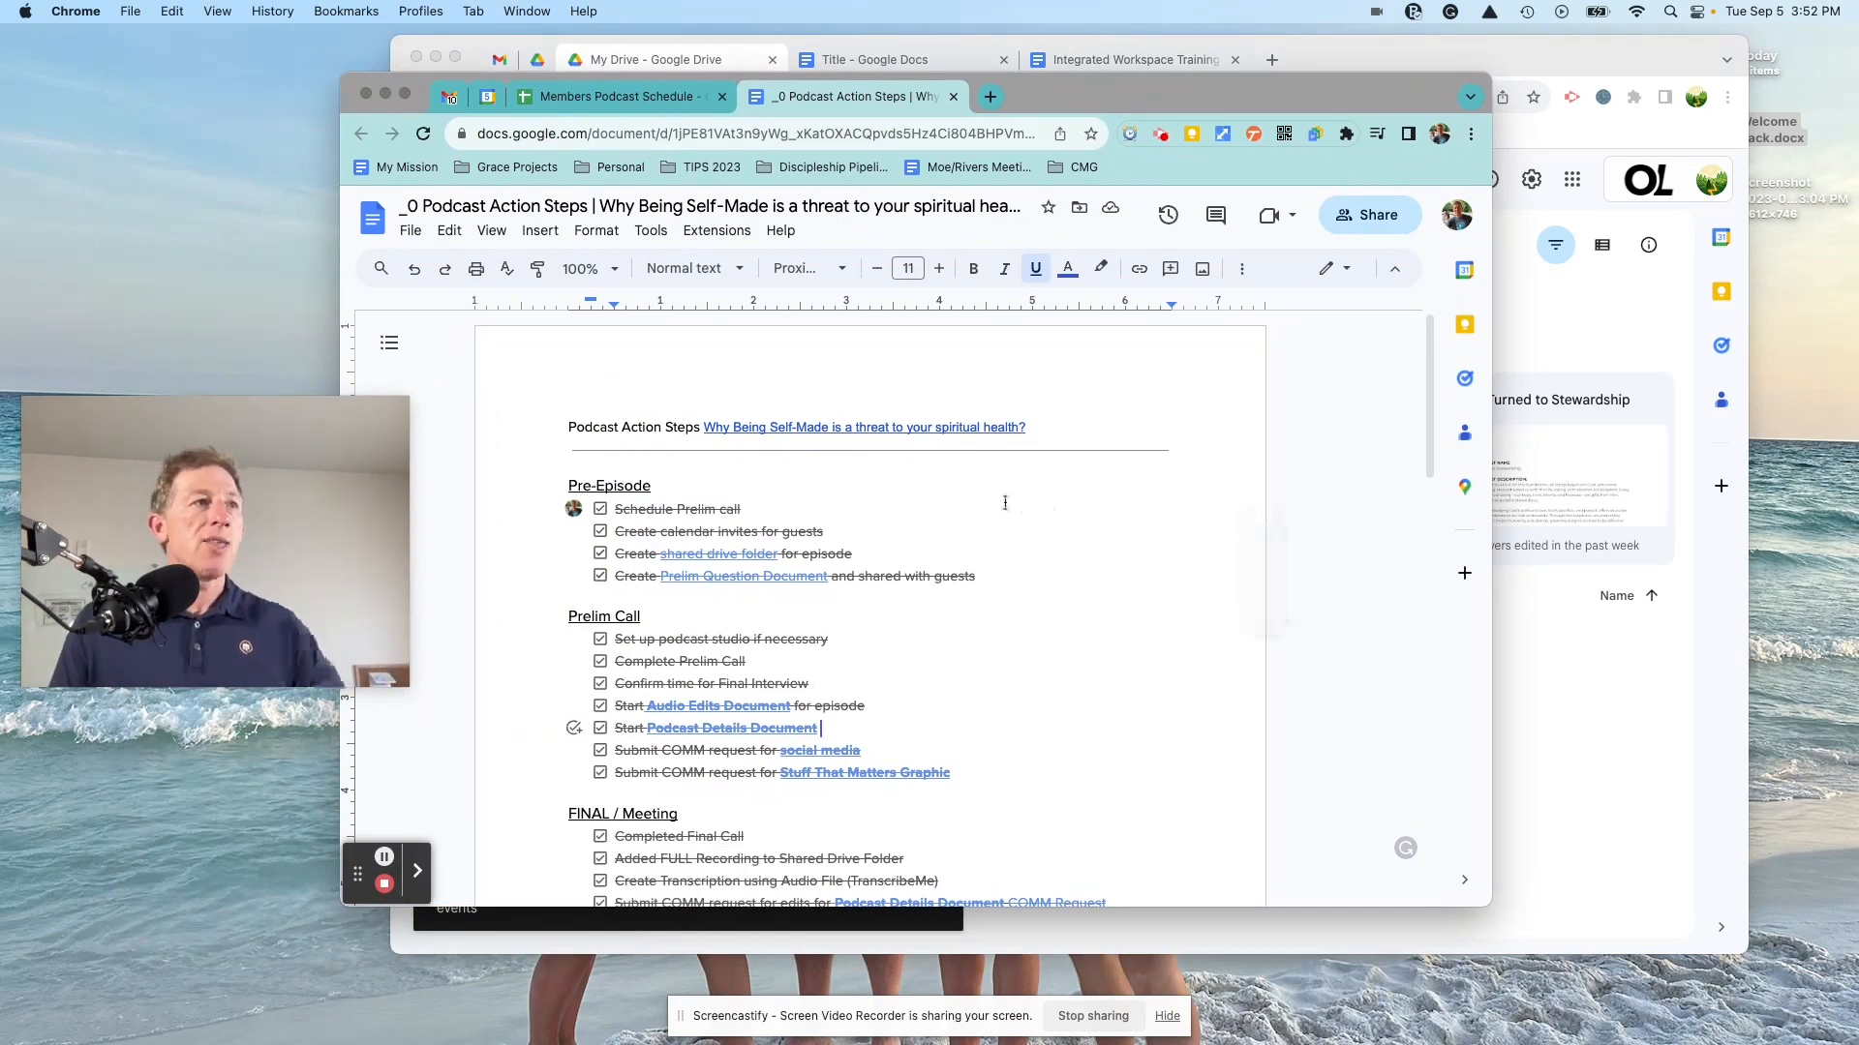
pyautogui.scroll(-2, 1120, 502)
pyautogui.scroll(2, 1005, 502)
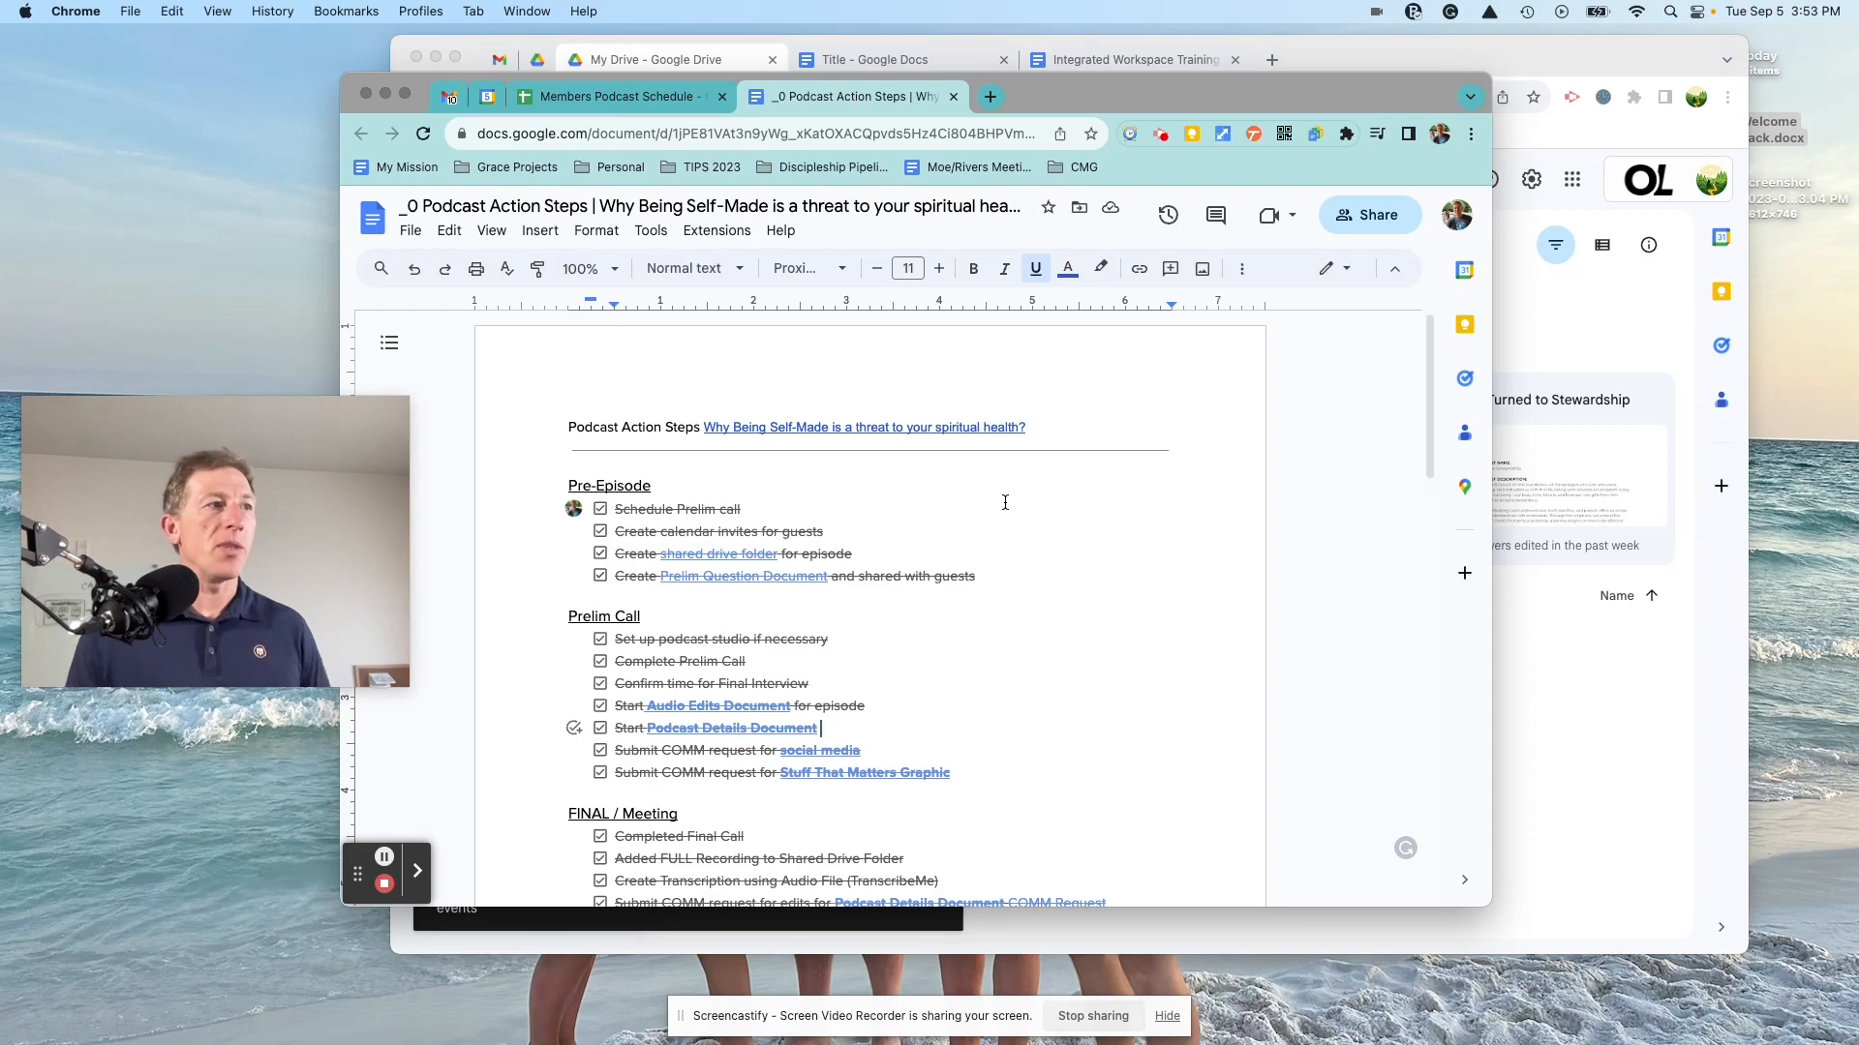
pyautogui.scroll(-5, 1005, 502)
pyautogui.scroll(4, 1005, 503)
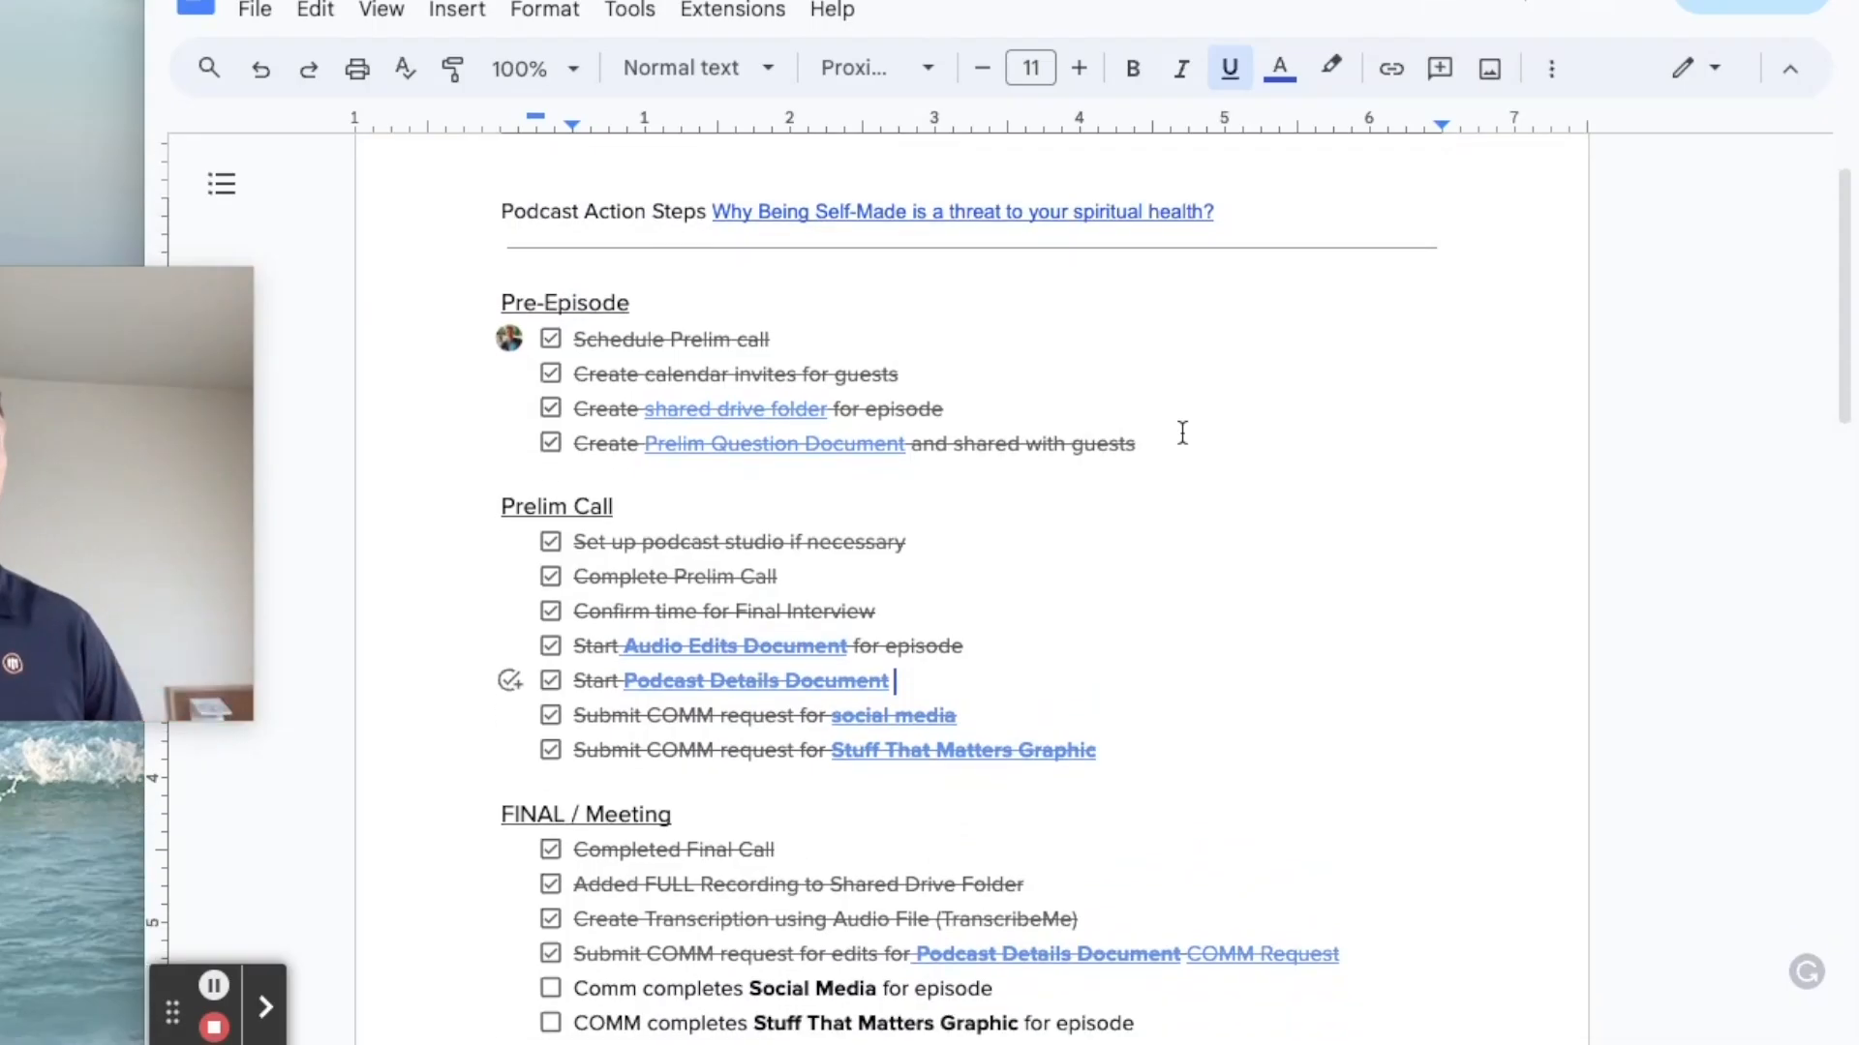
pyautogui.scroll(-1, 1005, 503)
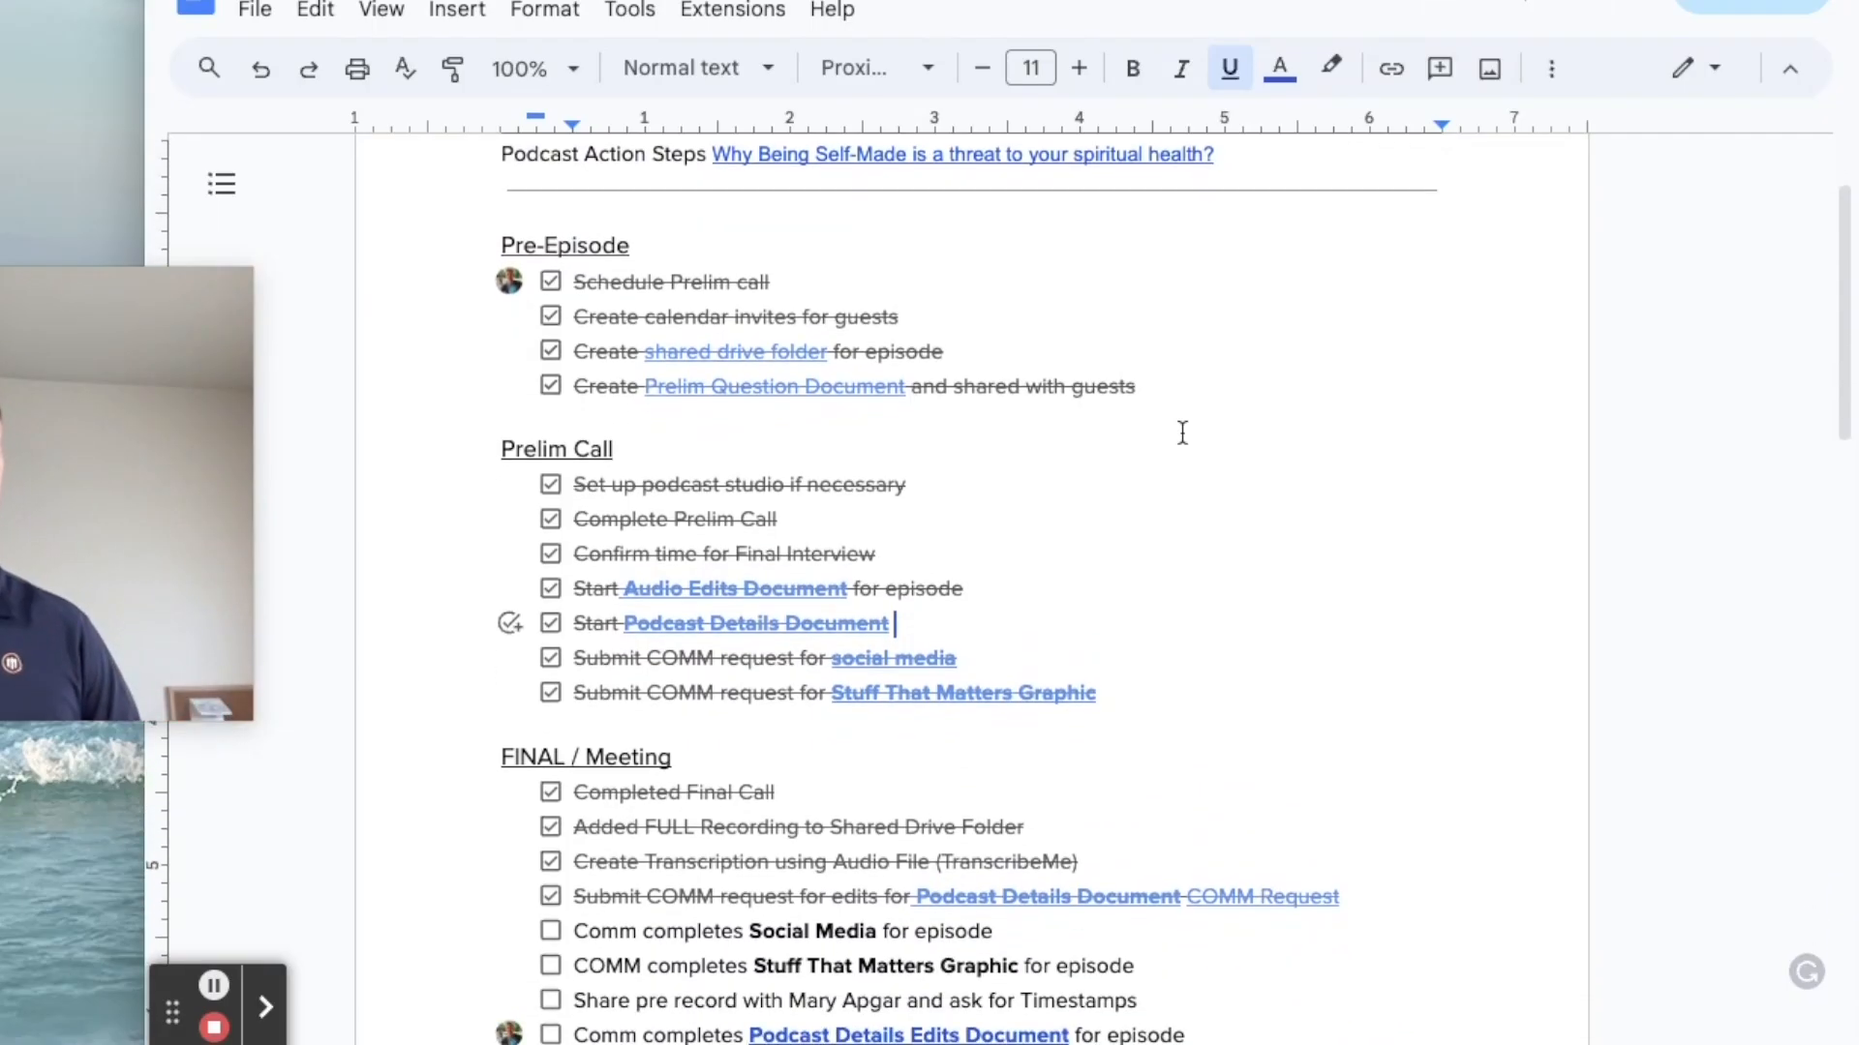
# Step: Preview the shared drive folder, Prelim Question, Stuff That Matters Graphic and Podcast Details Edits links
pyautogui.click(806, 351)
pyautogui.click(855, 389)
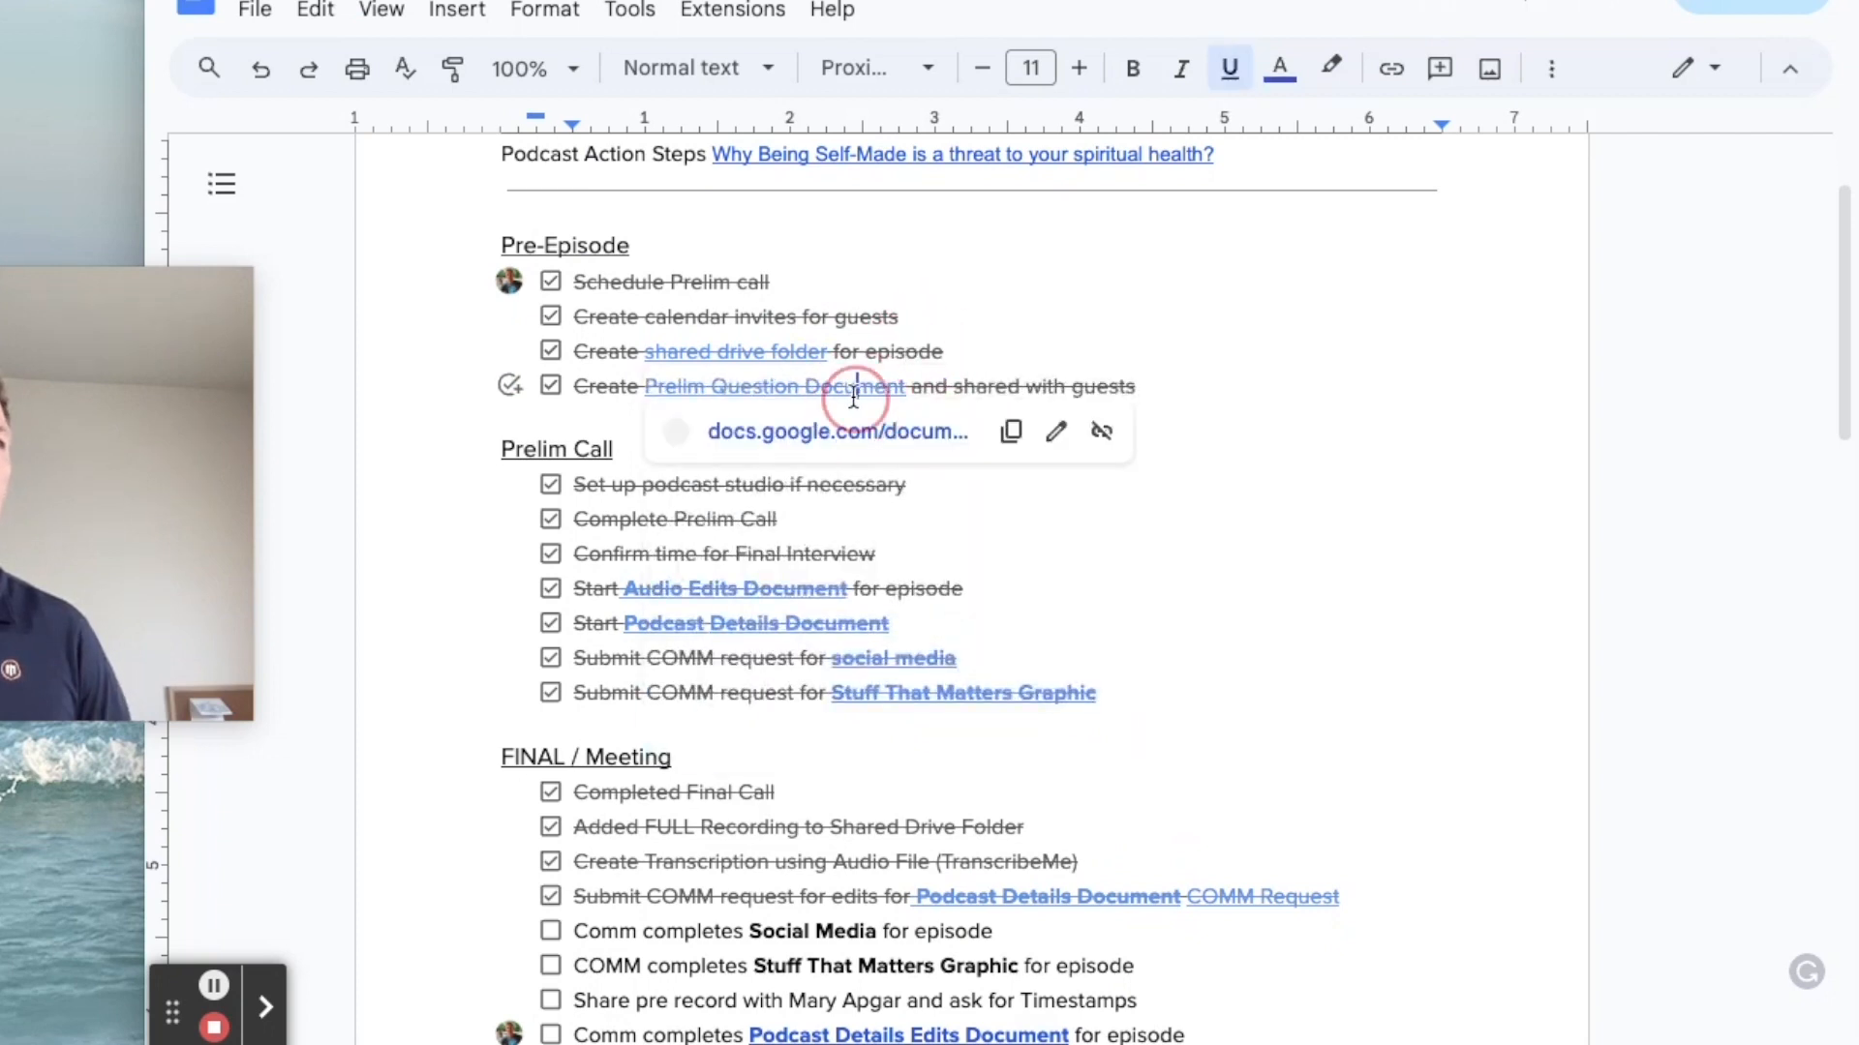
pyautogui.click(1004, 347)
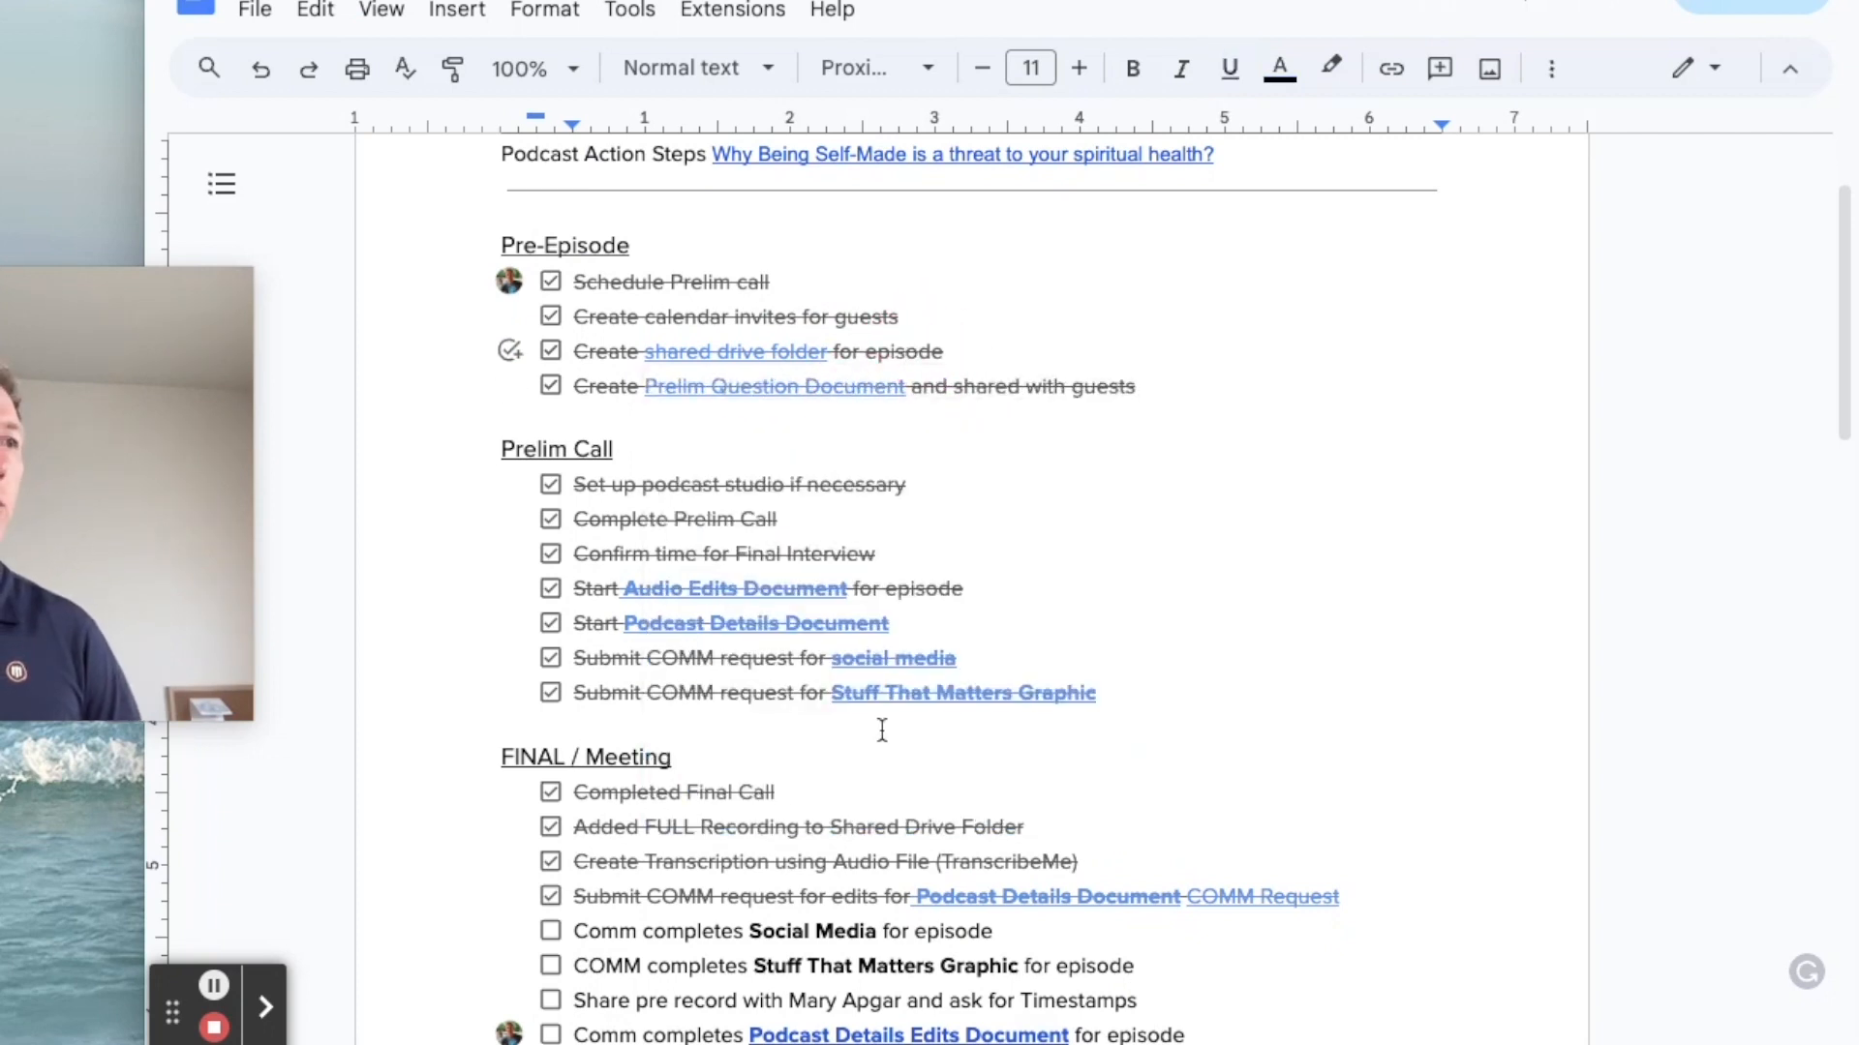
pyautogui.click(905, 693)
pyautogui.click(1179, 601)
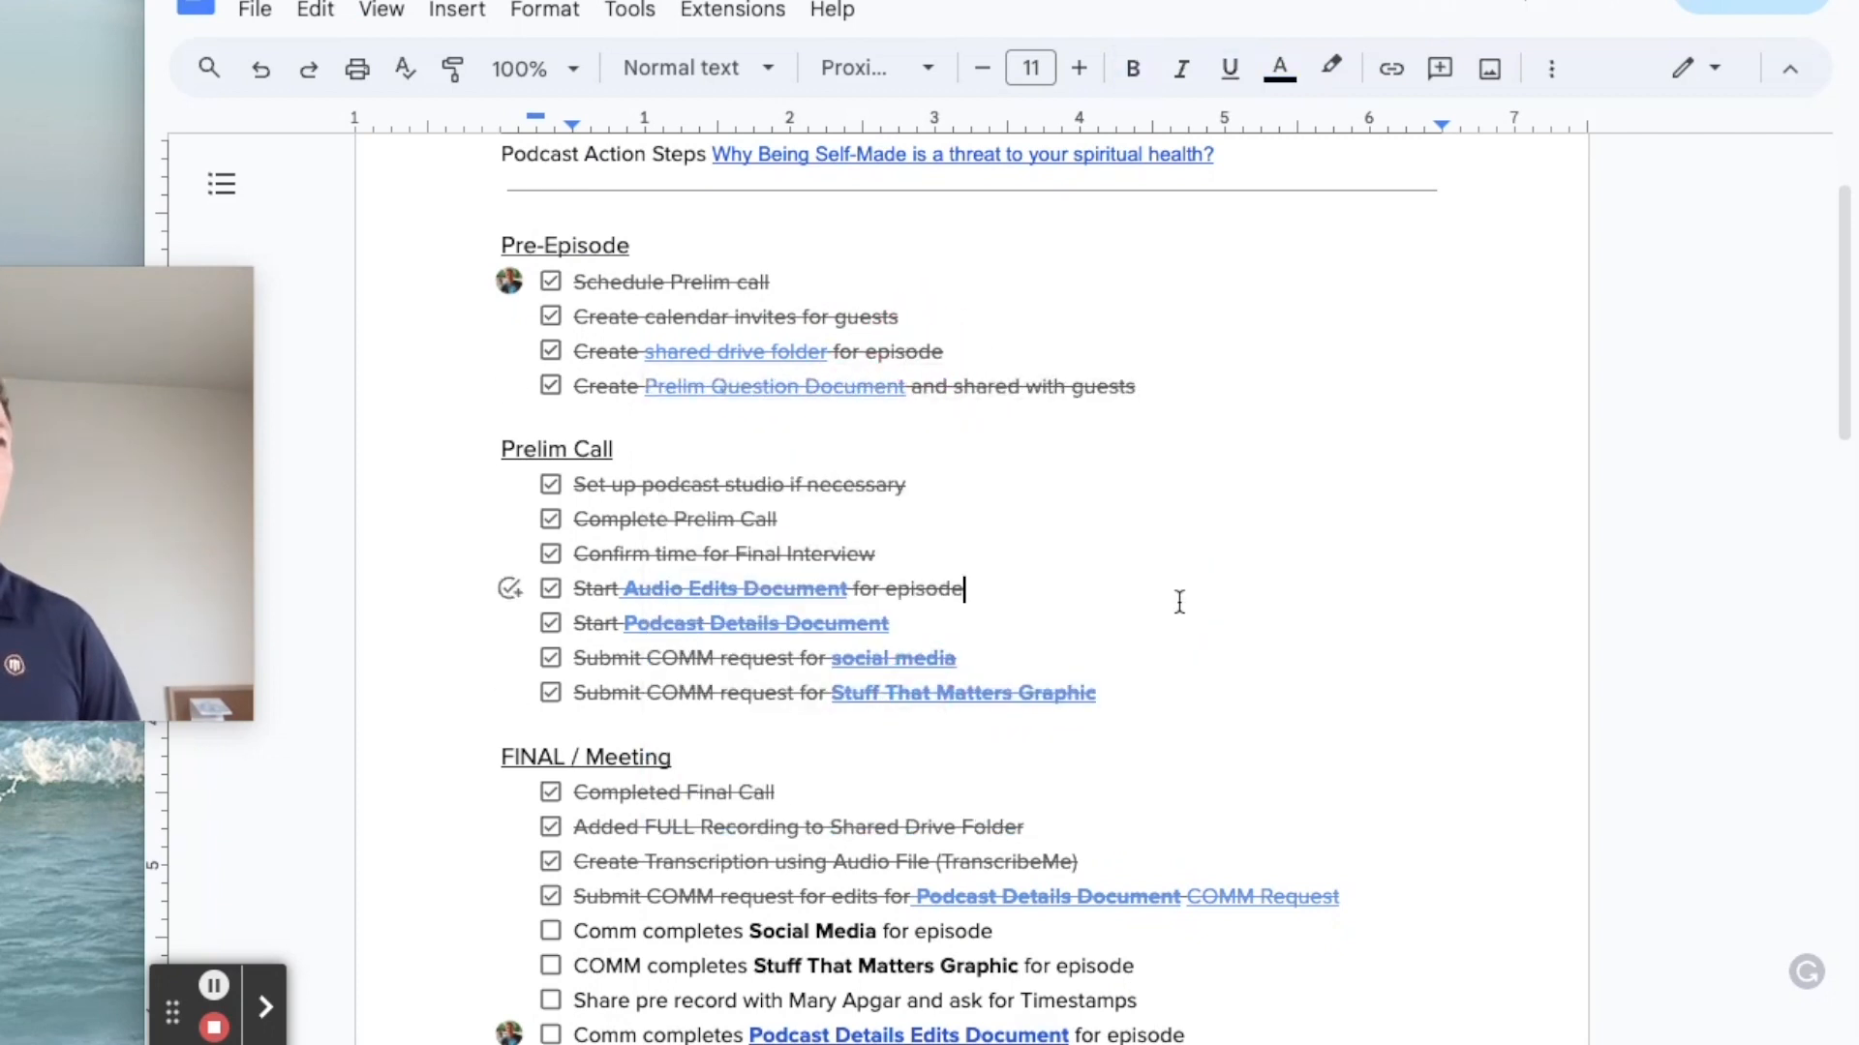
pyautogui.scroll(-5, 1069, 525)
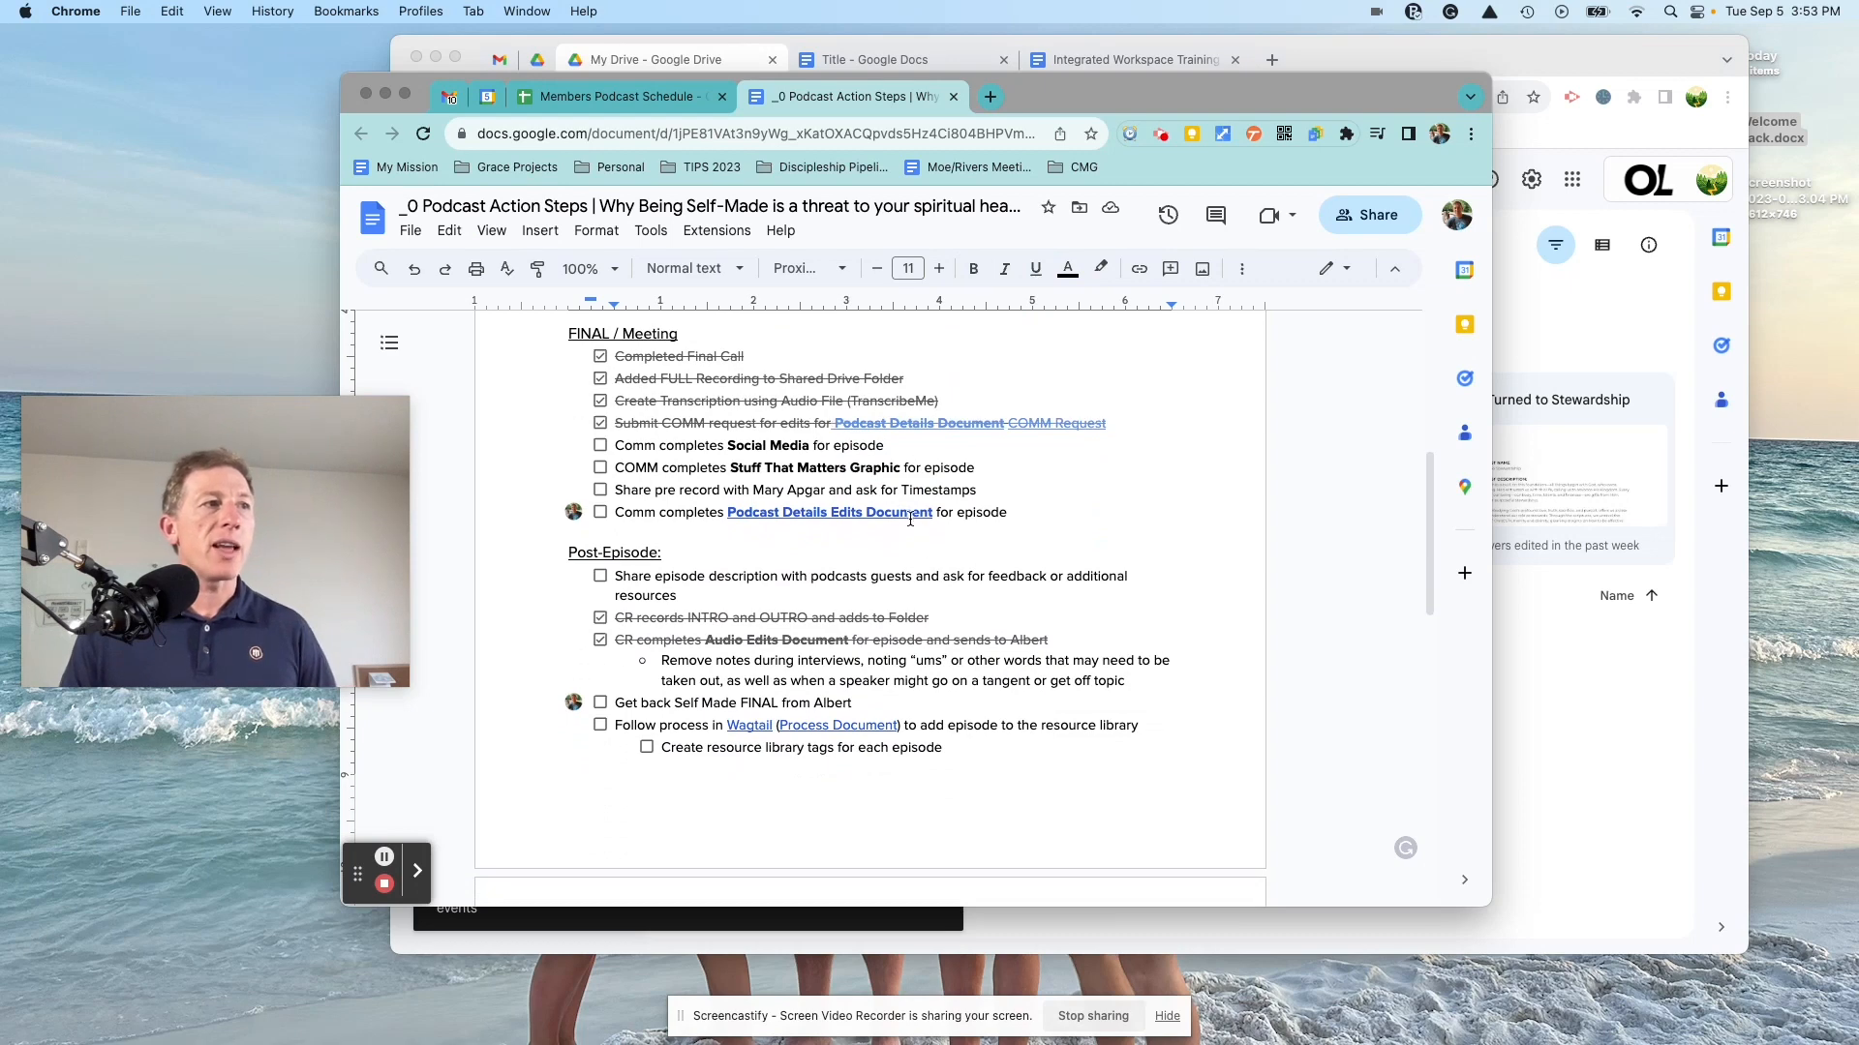
pyautogui.click(910, 518)
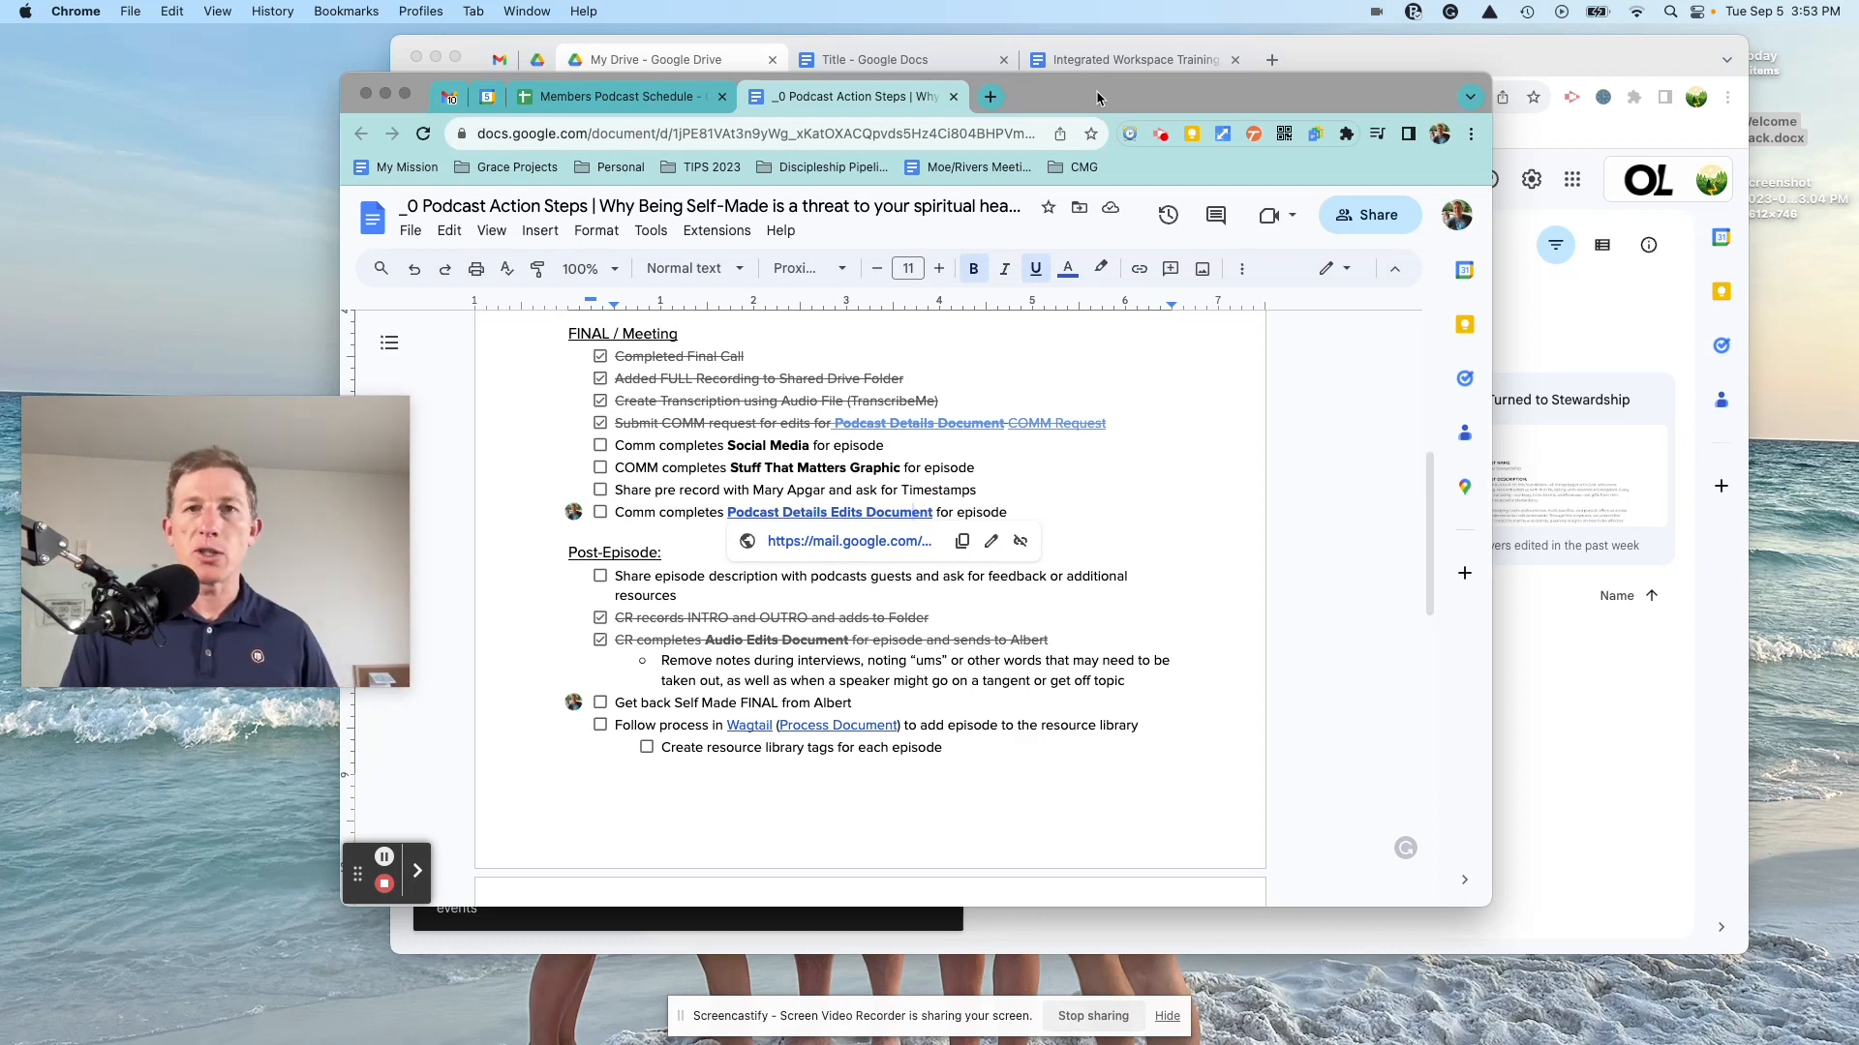
# Step: Open the Vocational Health folder in My Drive
pyautogui.click(1100, 48)
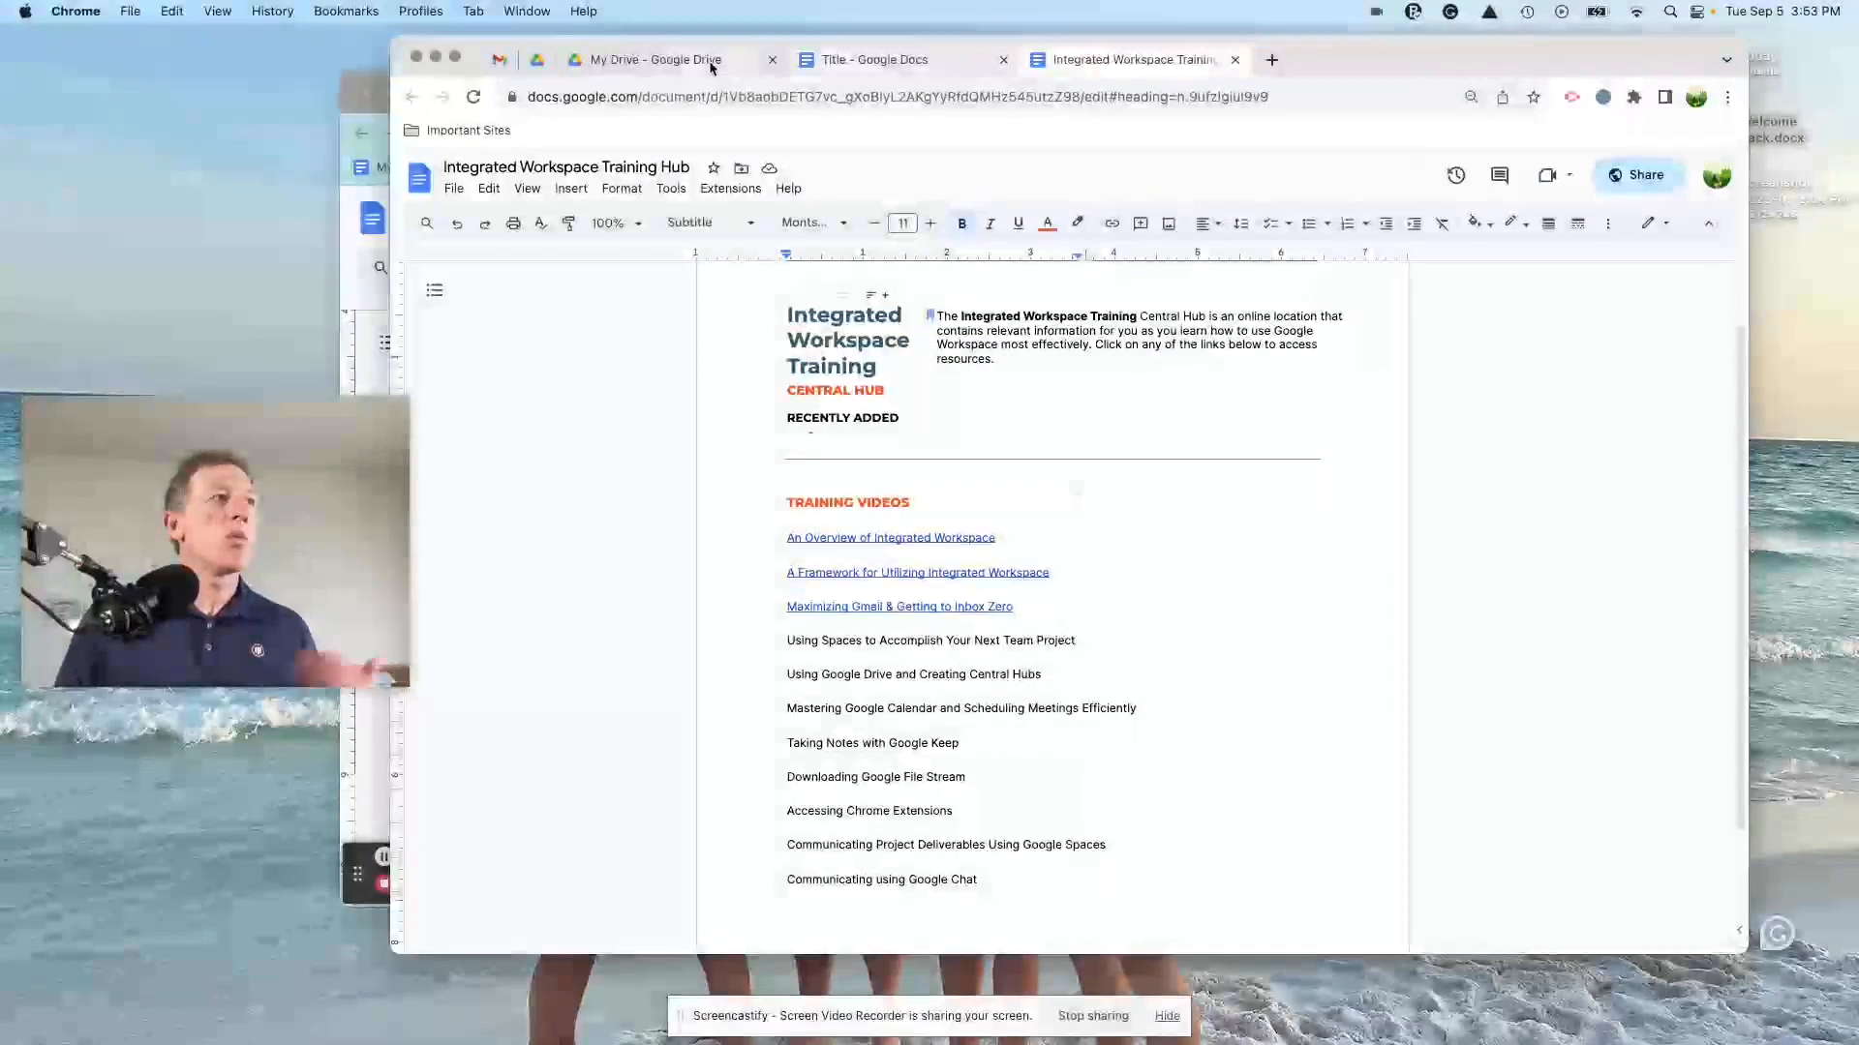
pyautogui.click(682, 60)
pyautogui.click(463, 245)
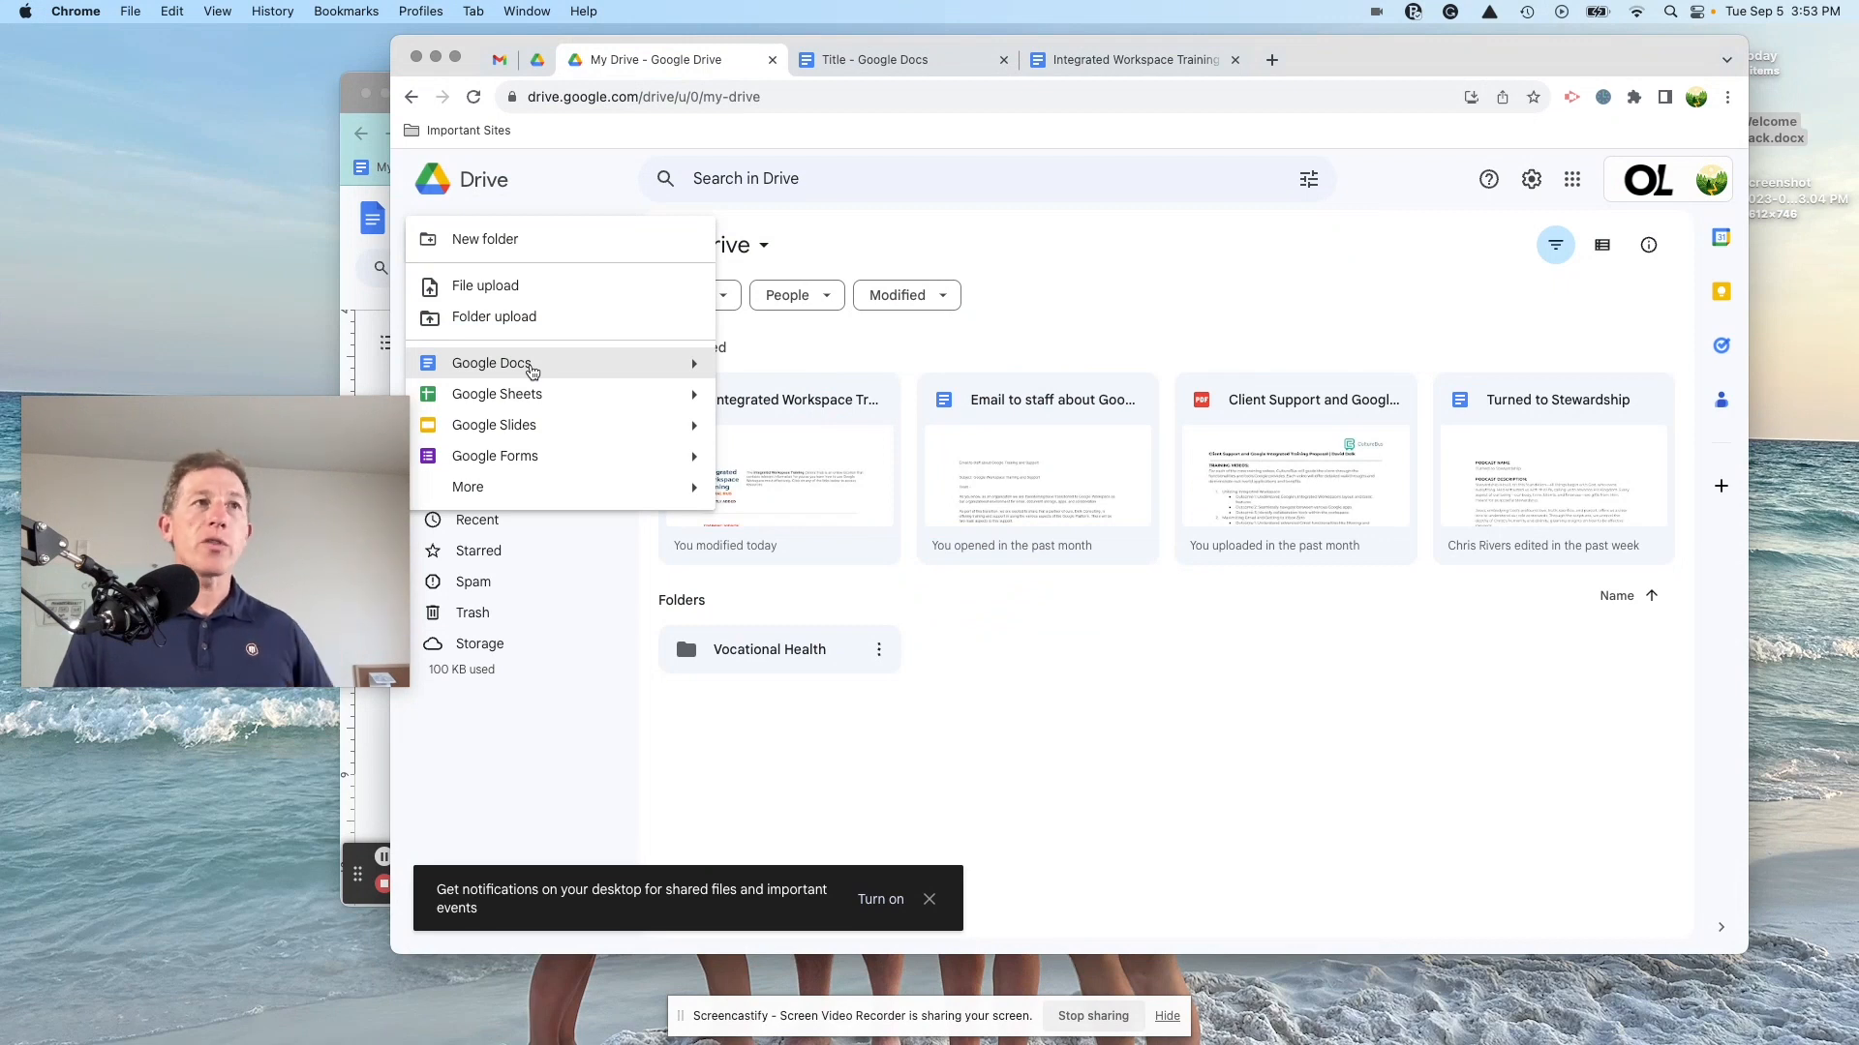
pyautogui.click(1165, 232)
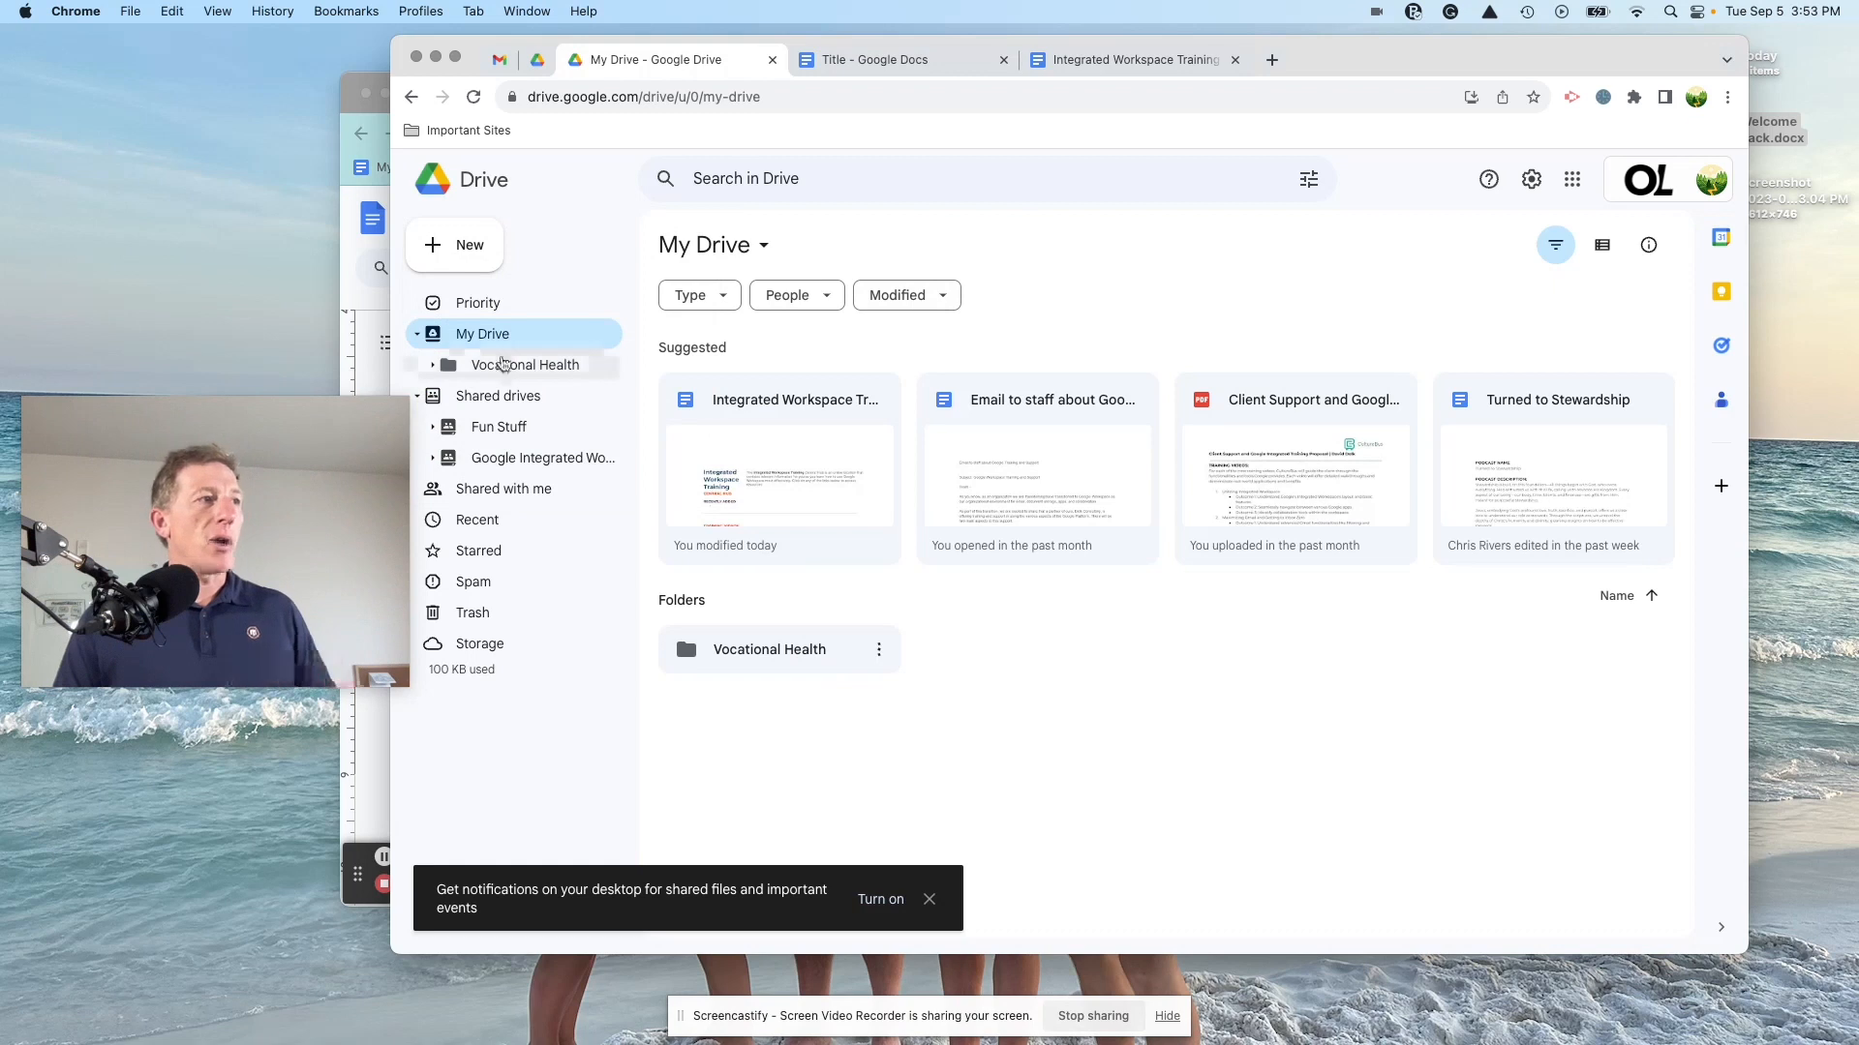
pyautogui.click(505, 373)
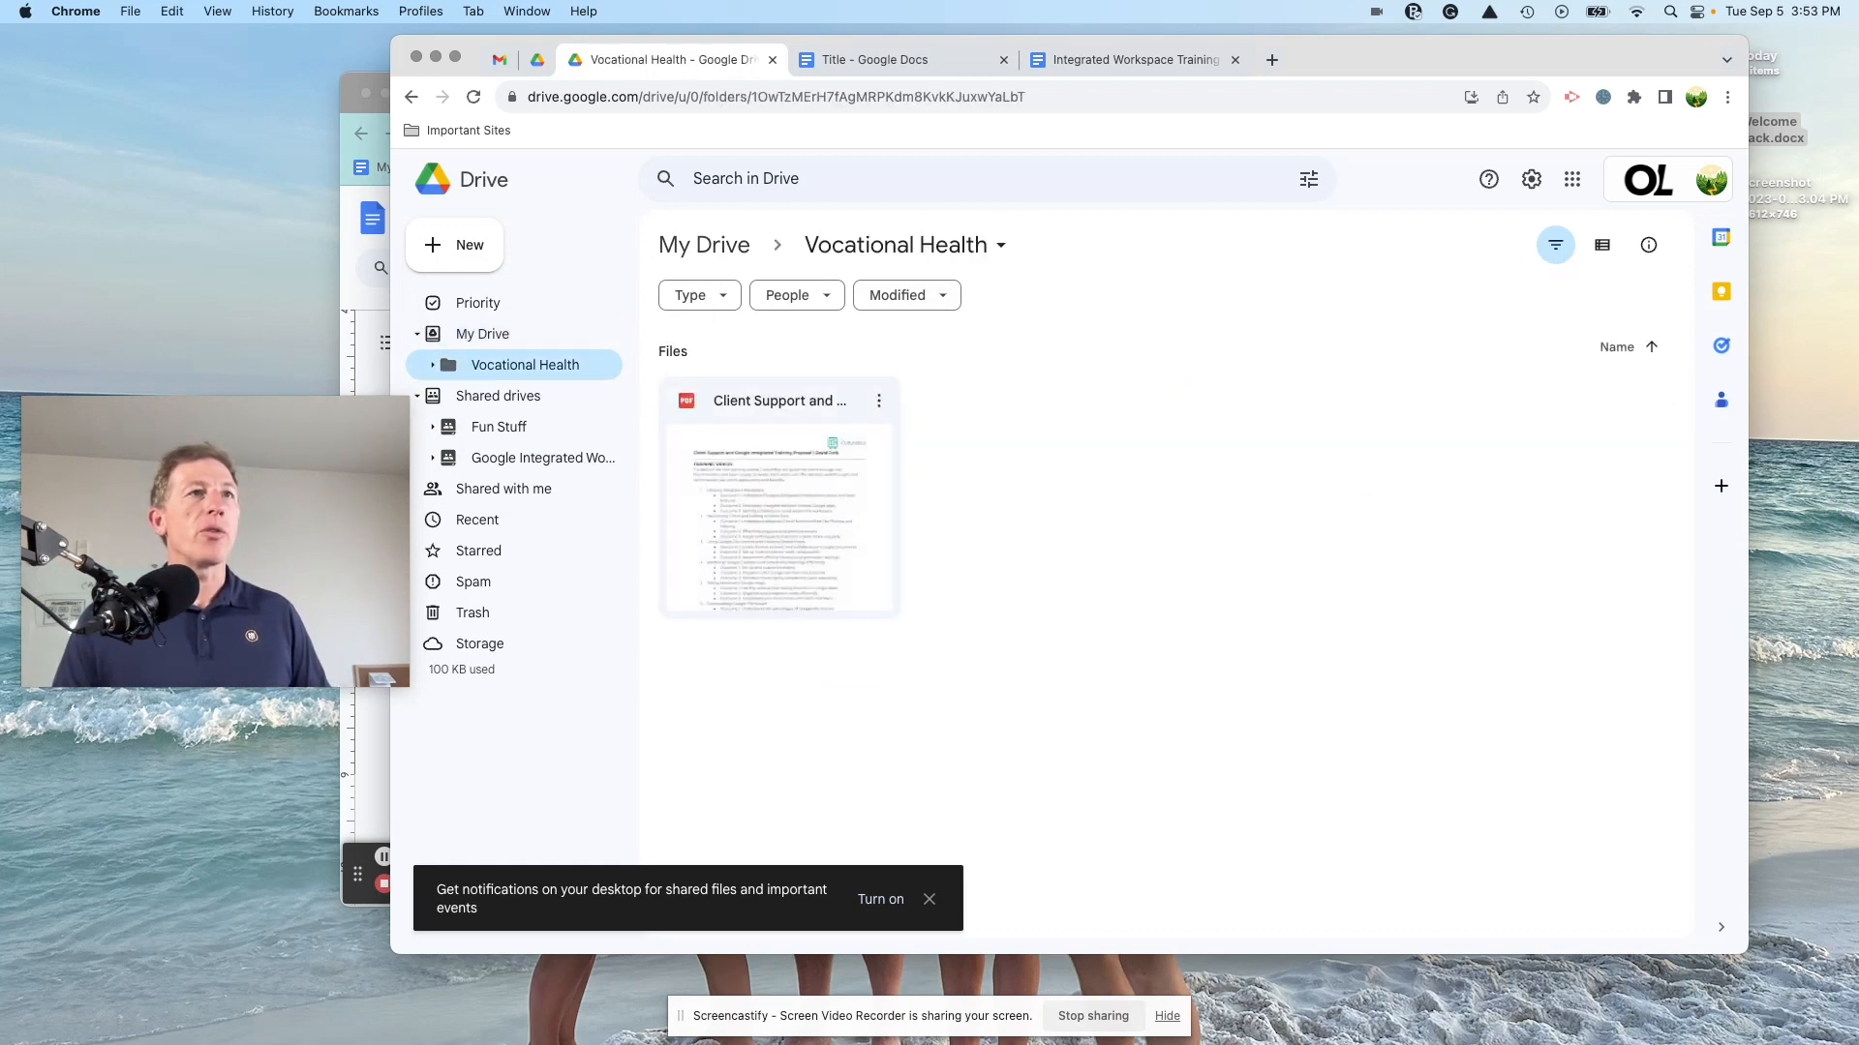
# Step: Upload Welcome Pack.docx from the desktop into the folder and show its actions menu
pyautogui.moveTo(1607, 64); pyautogui.dragTo(1485, 64)
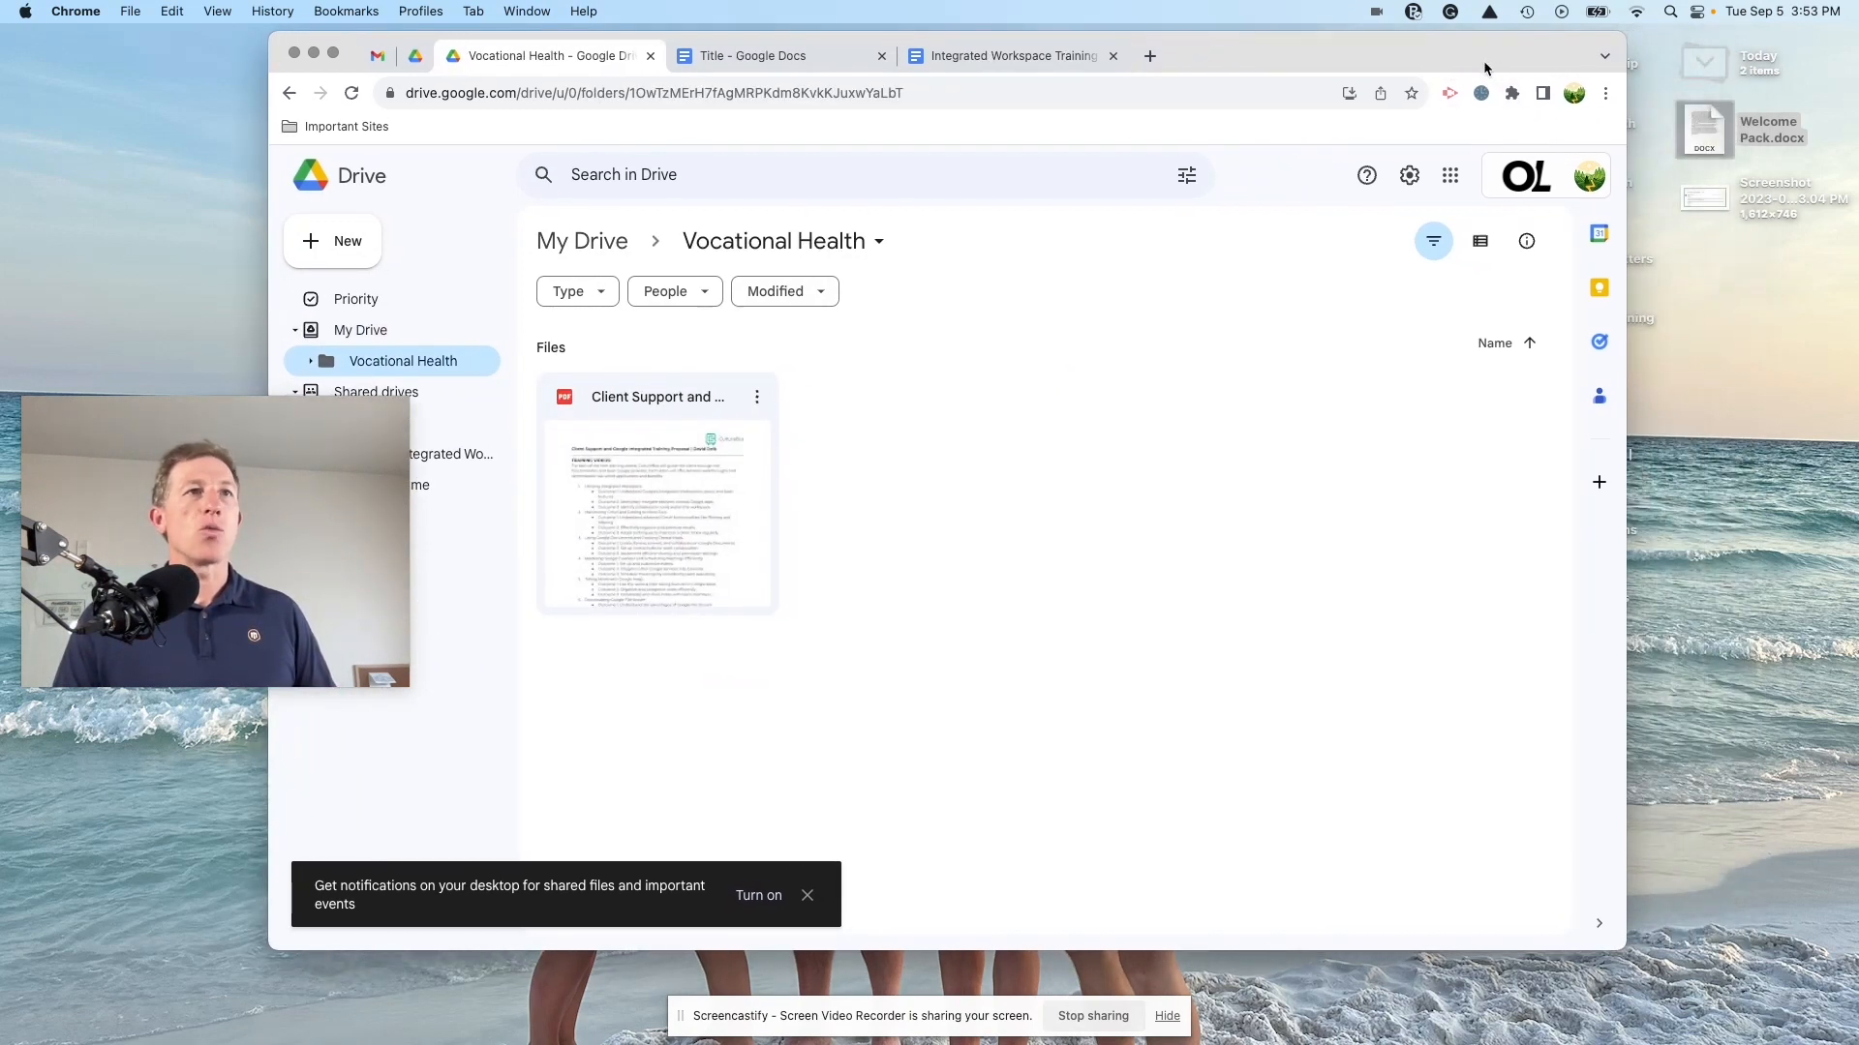
pyautogui.moveTo(1709, 129); pyautogui.dragTo(1069, 514)
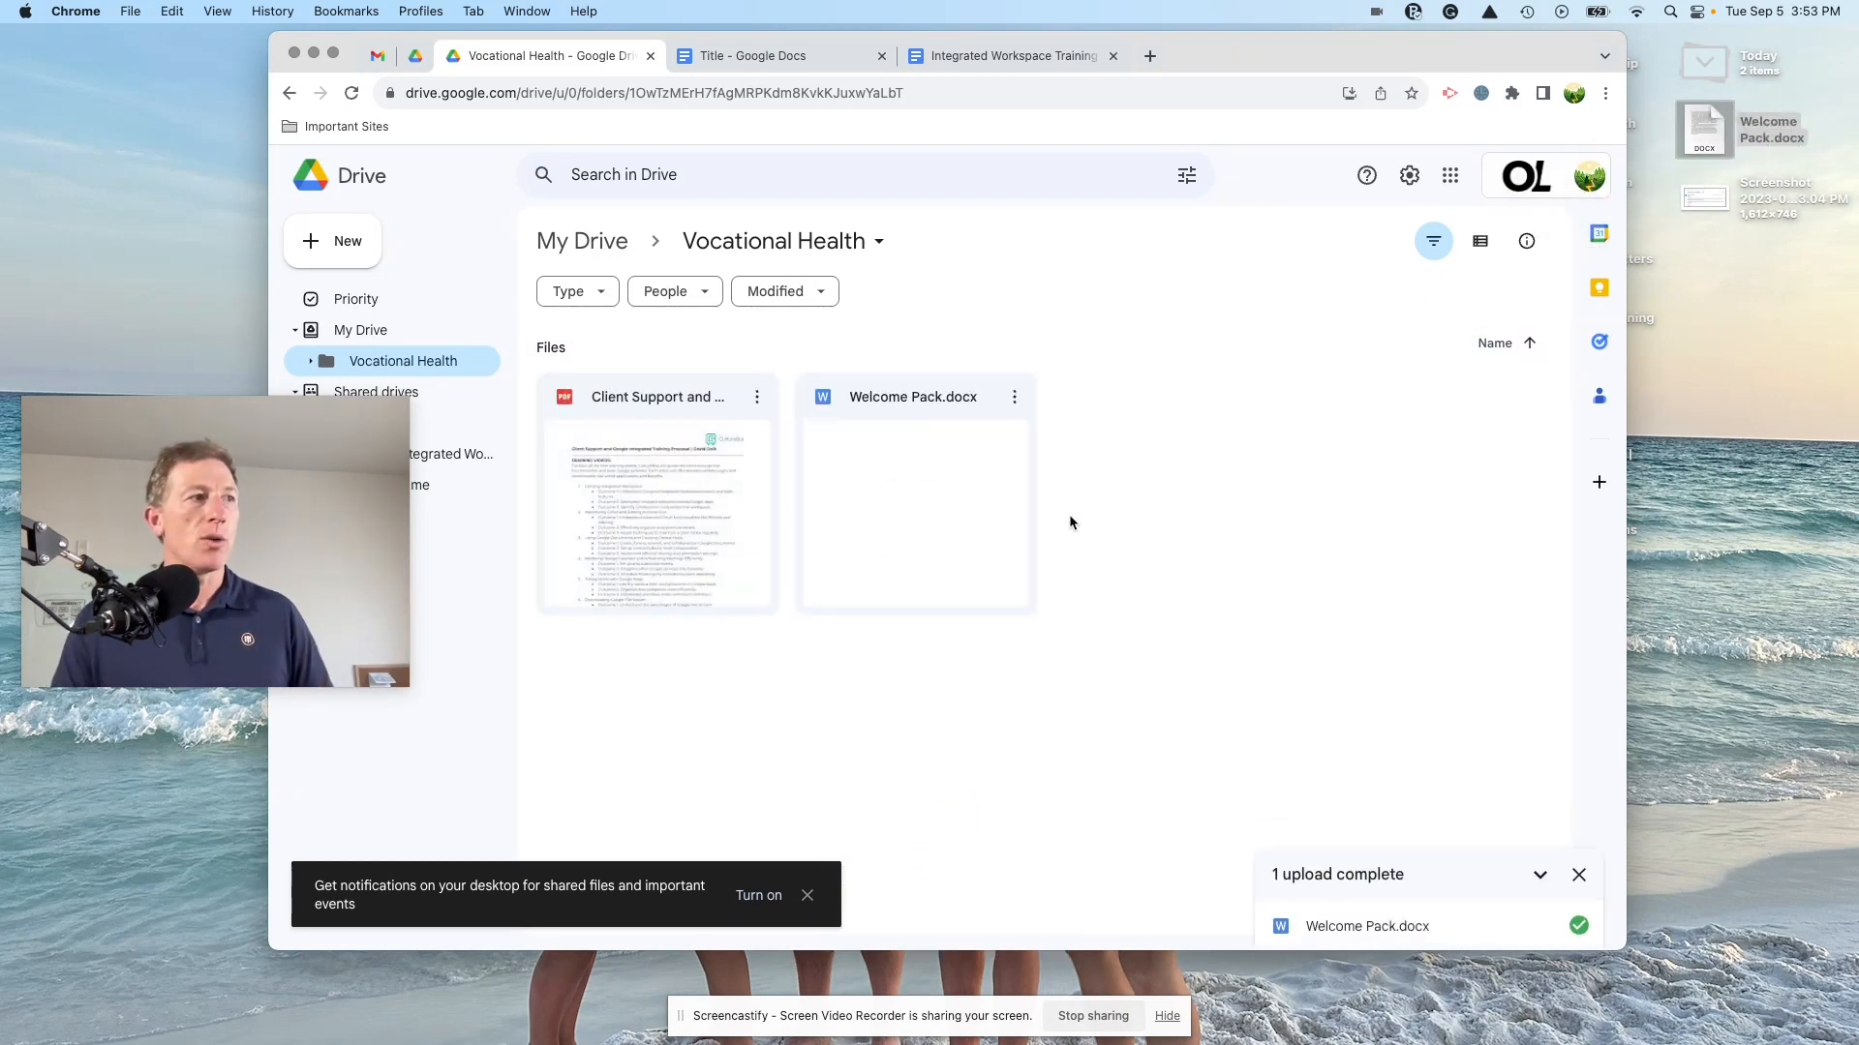
pyautogui.click(1015, 401)
# Step: Open Welcome Pack.docx with Google Docs and dismiss the Office editing tips
pyautogui.moveTo(1075, 432)
pyautogui.click(1419, 484)
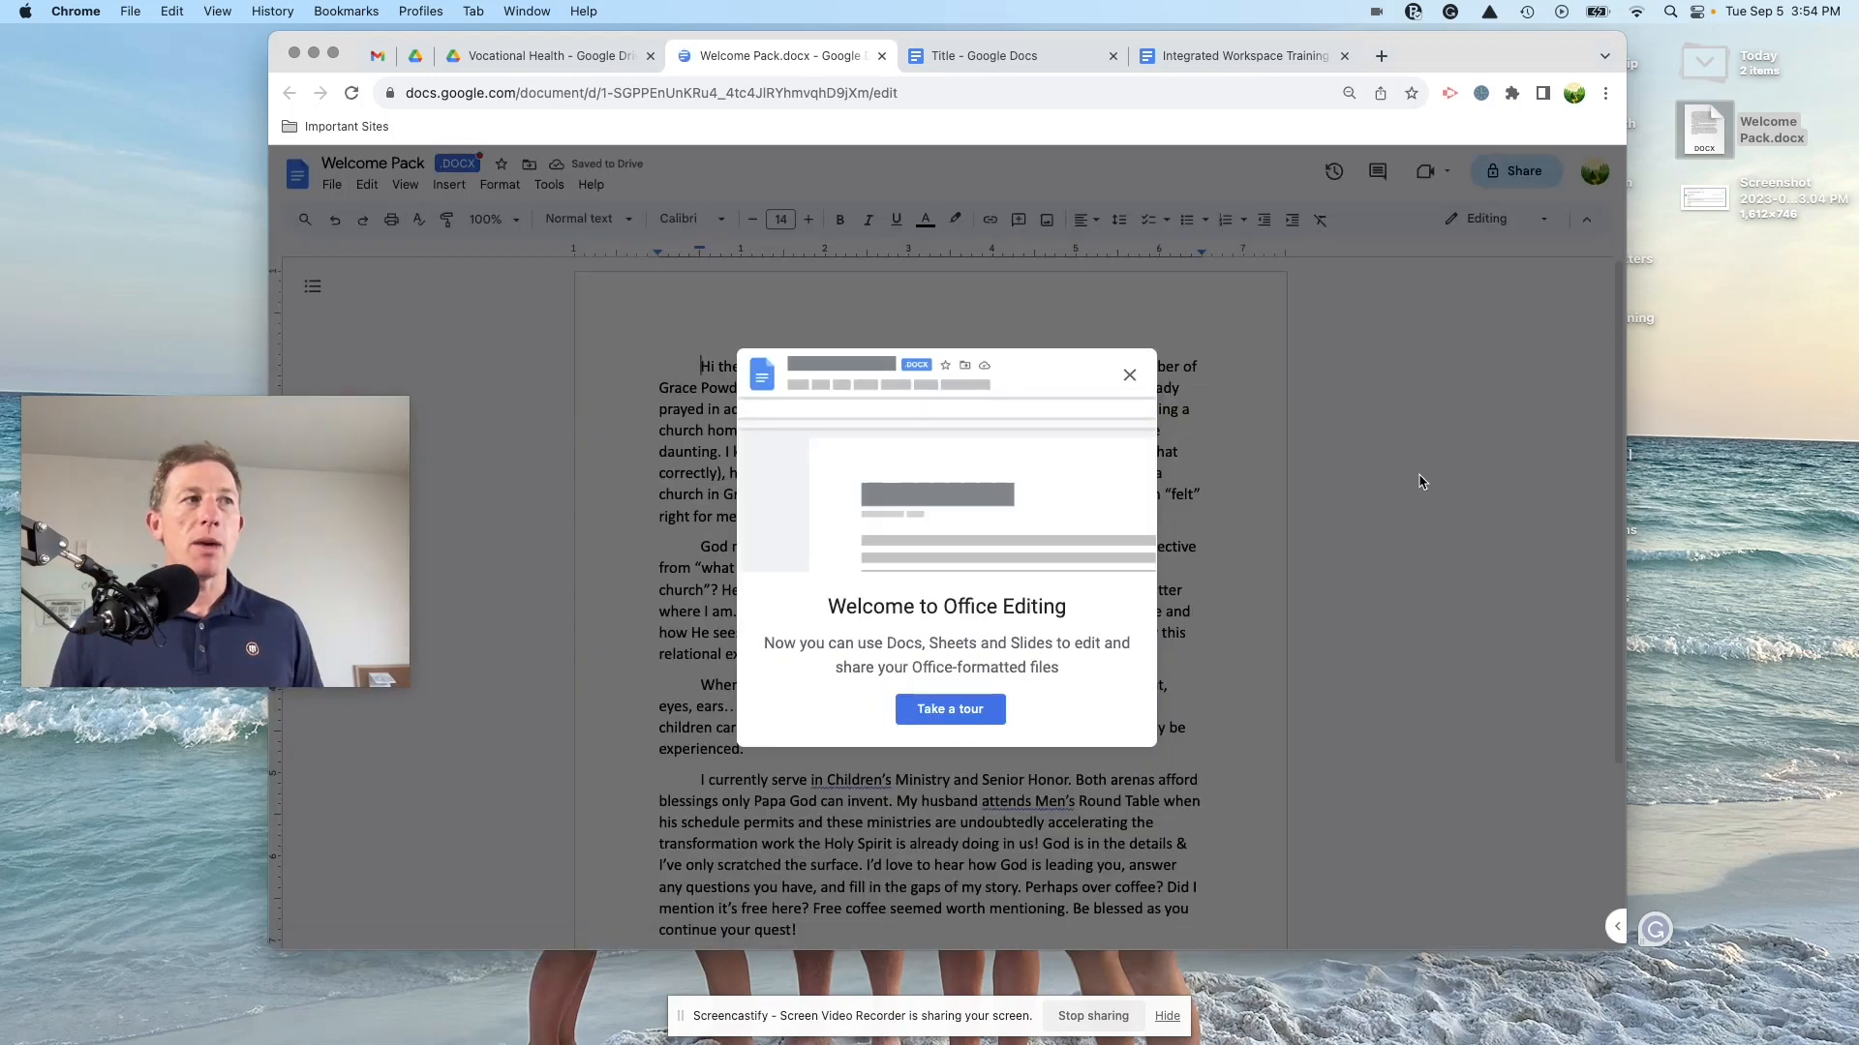
pyautogui.click(944, 716)
pyautogui.click(929, 451)
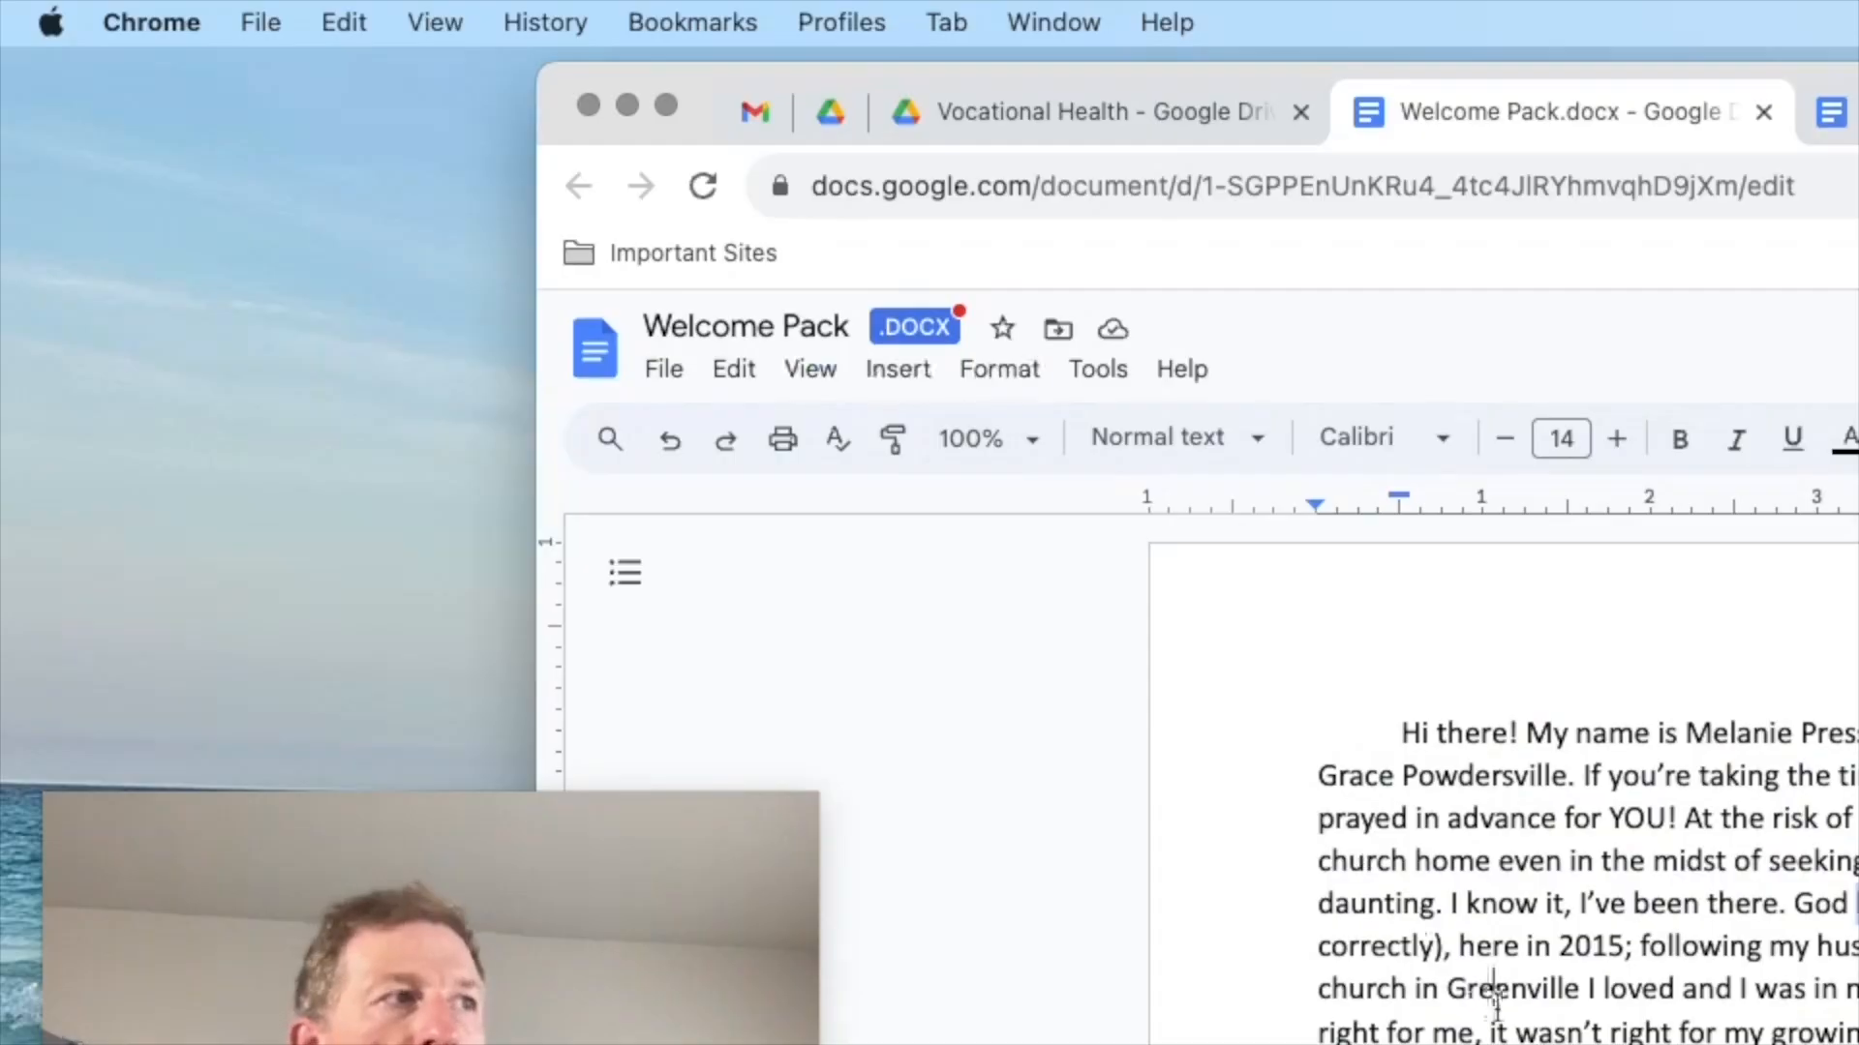
# Step: Clear formatting on all the text, make it bold Montserrat, and open sharing settings
pyautogui.click(1494, 989)
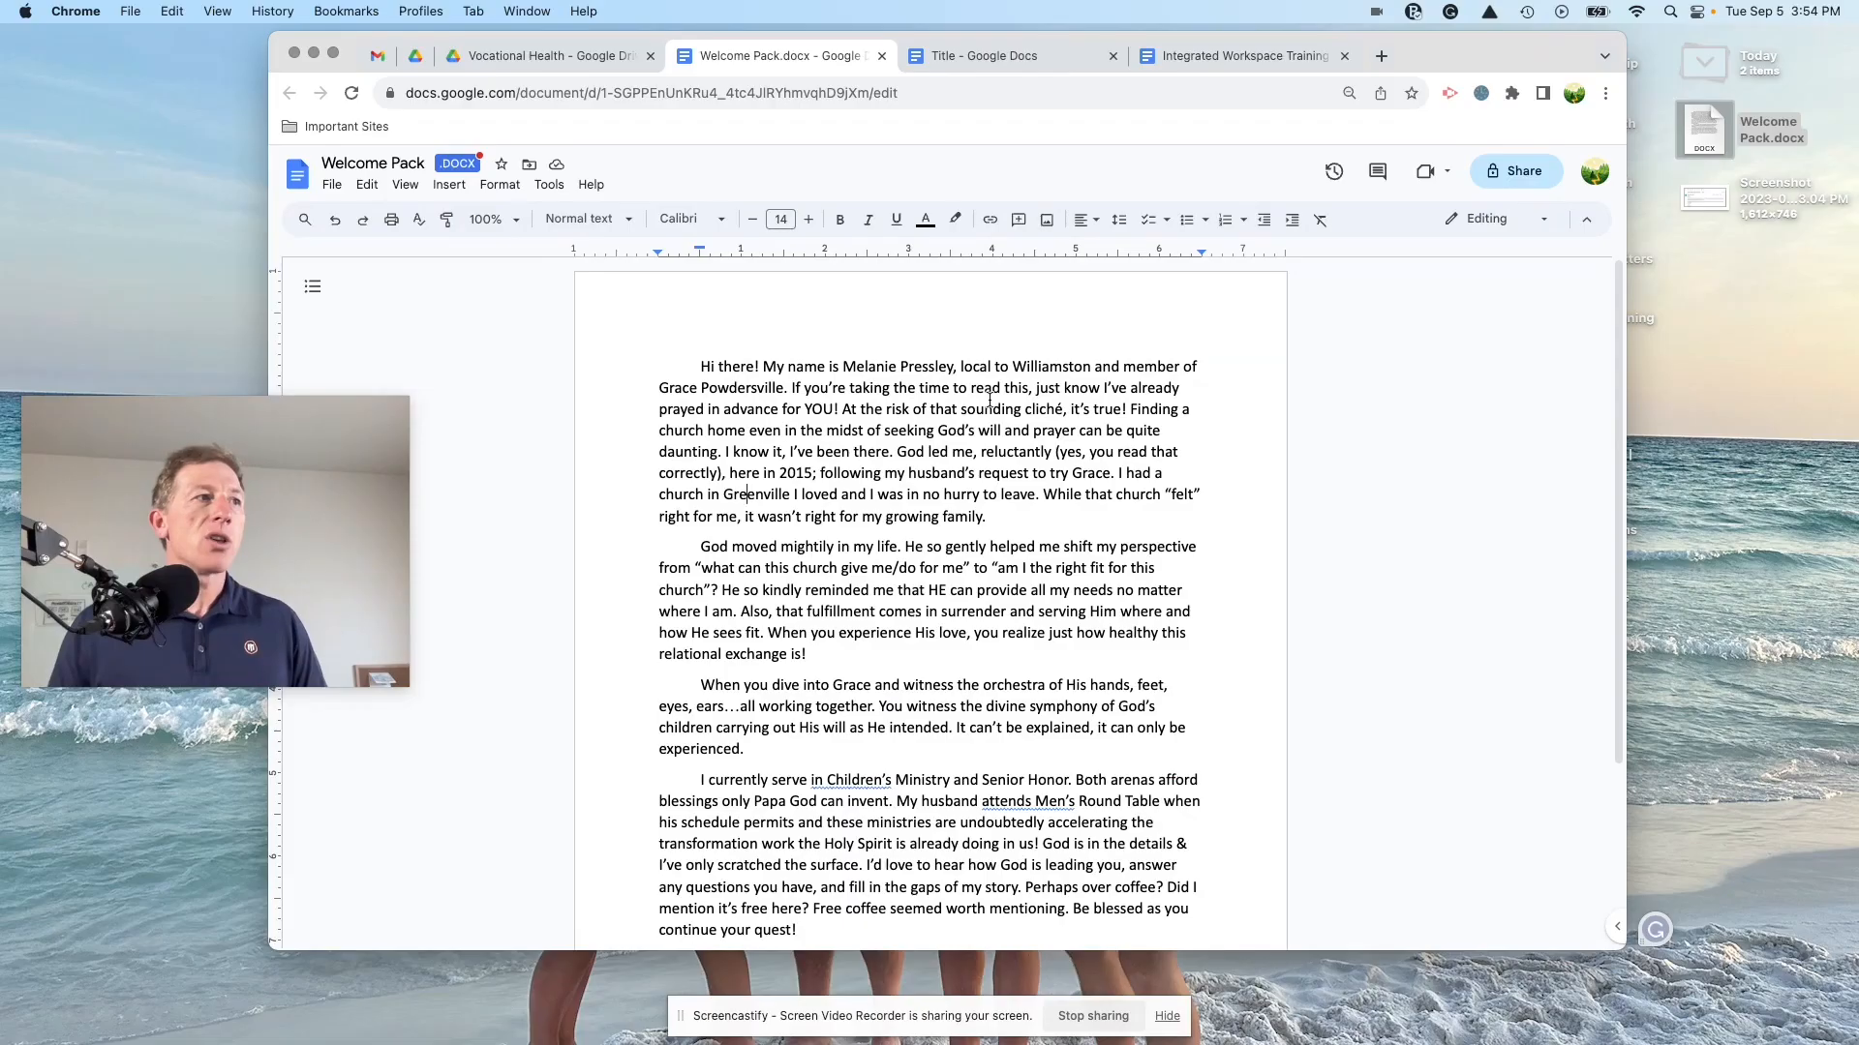
pyautogui.press('super+a')
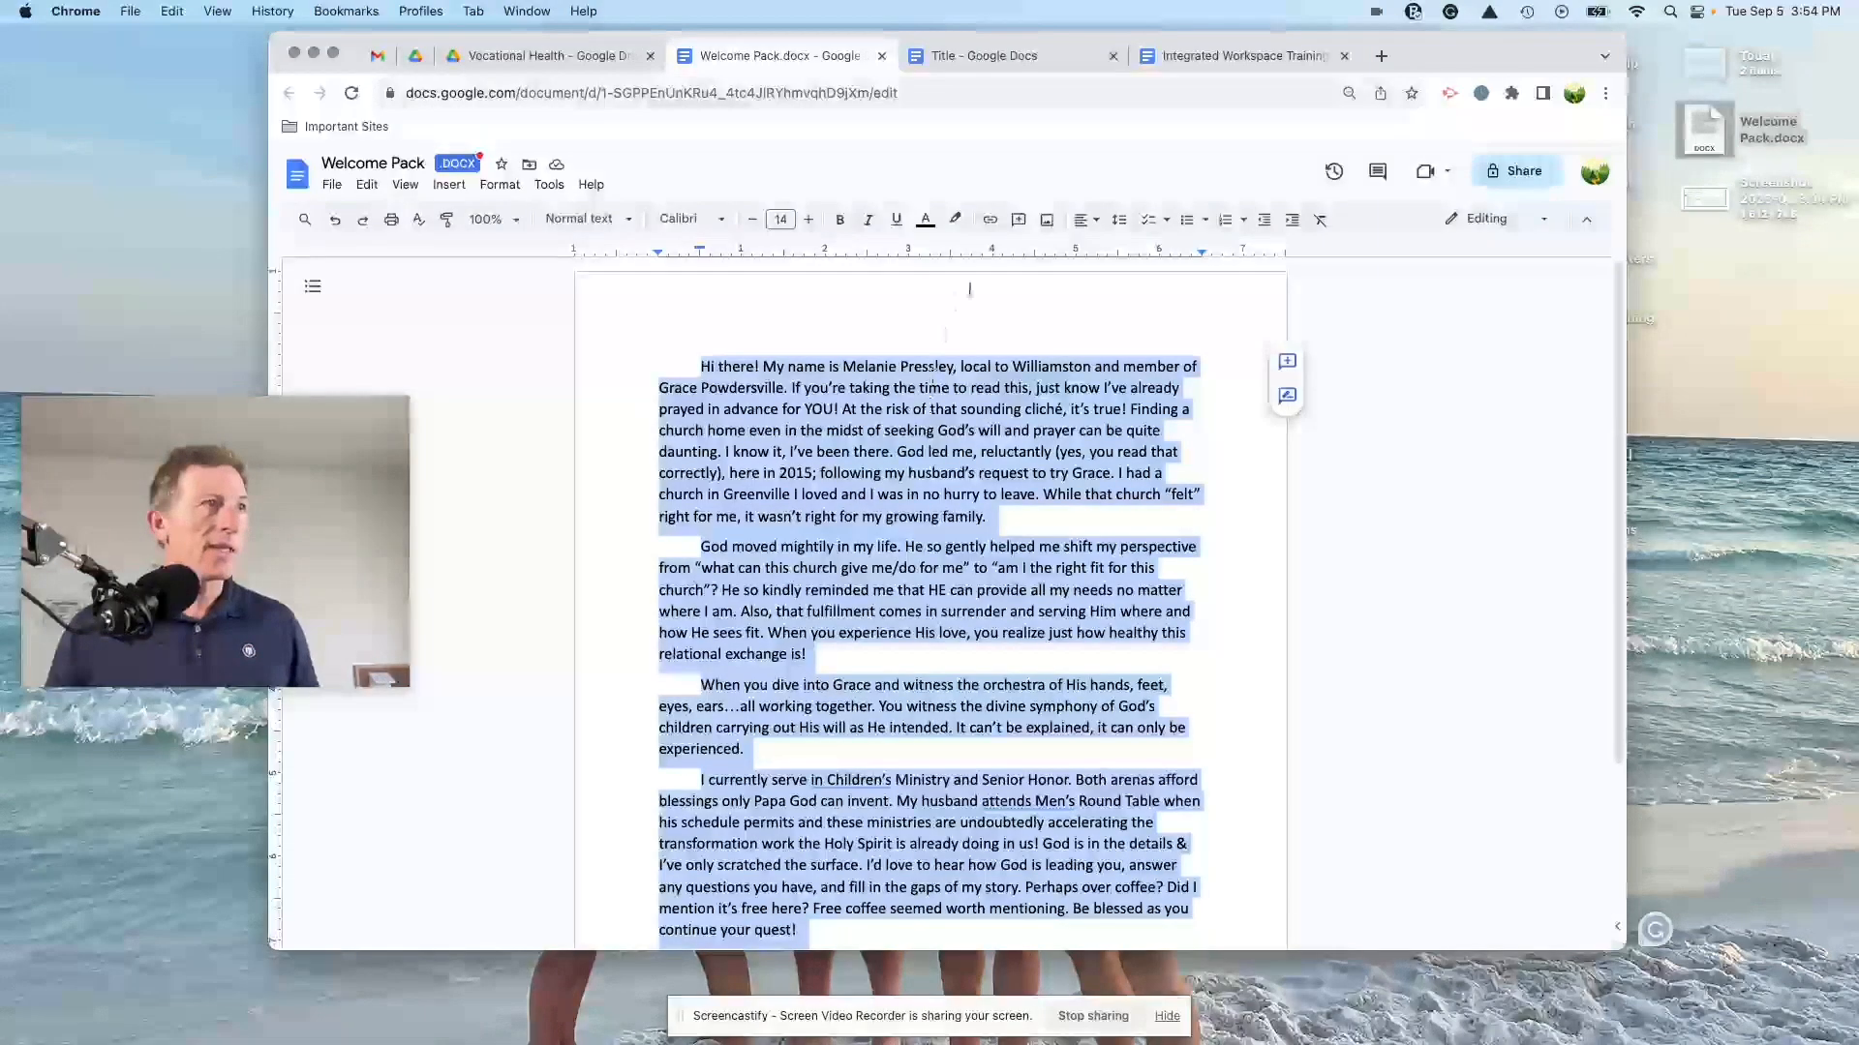
pyautogui.click(1319, 220)
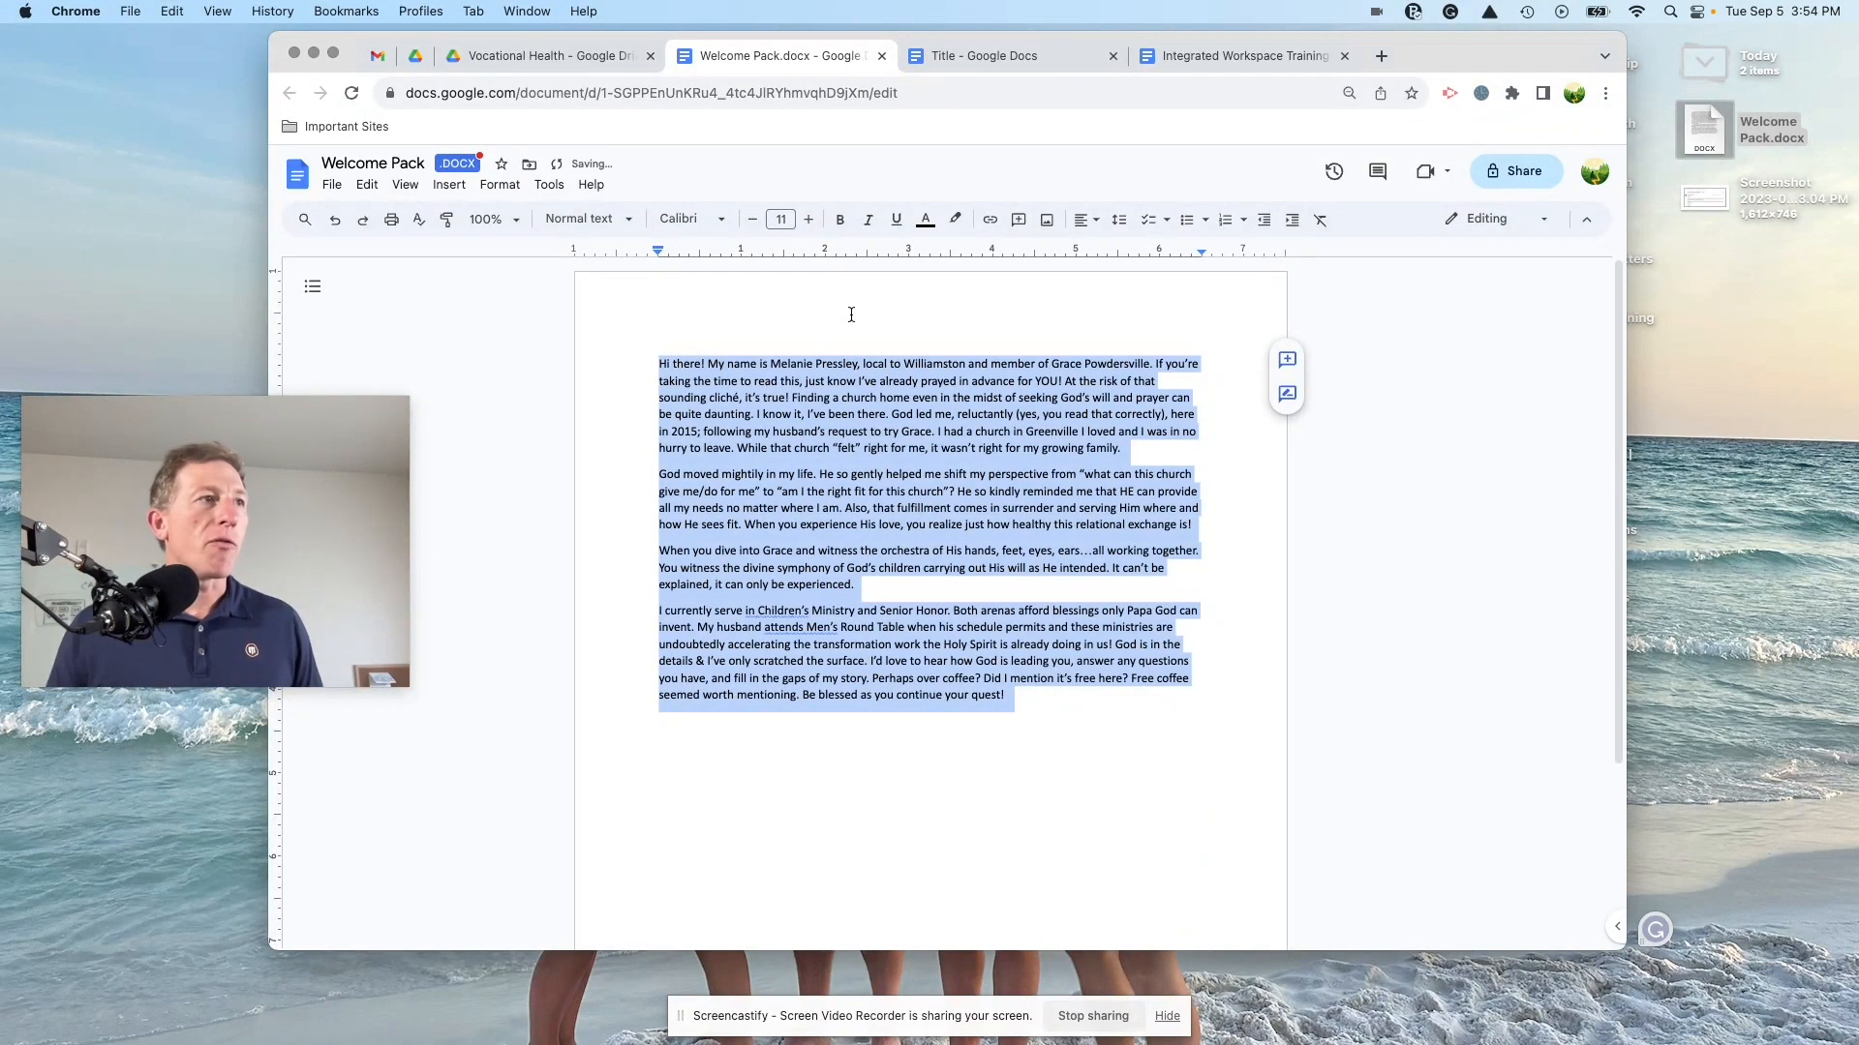
pyautogui.click(839, 220)
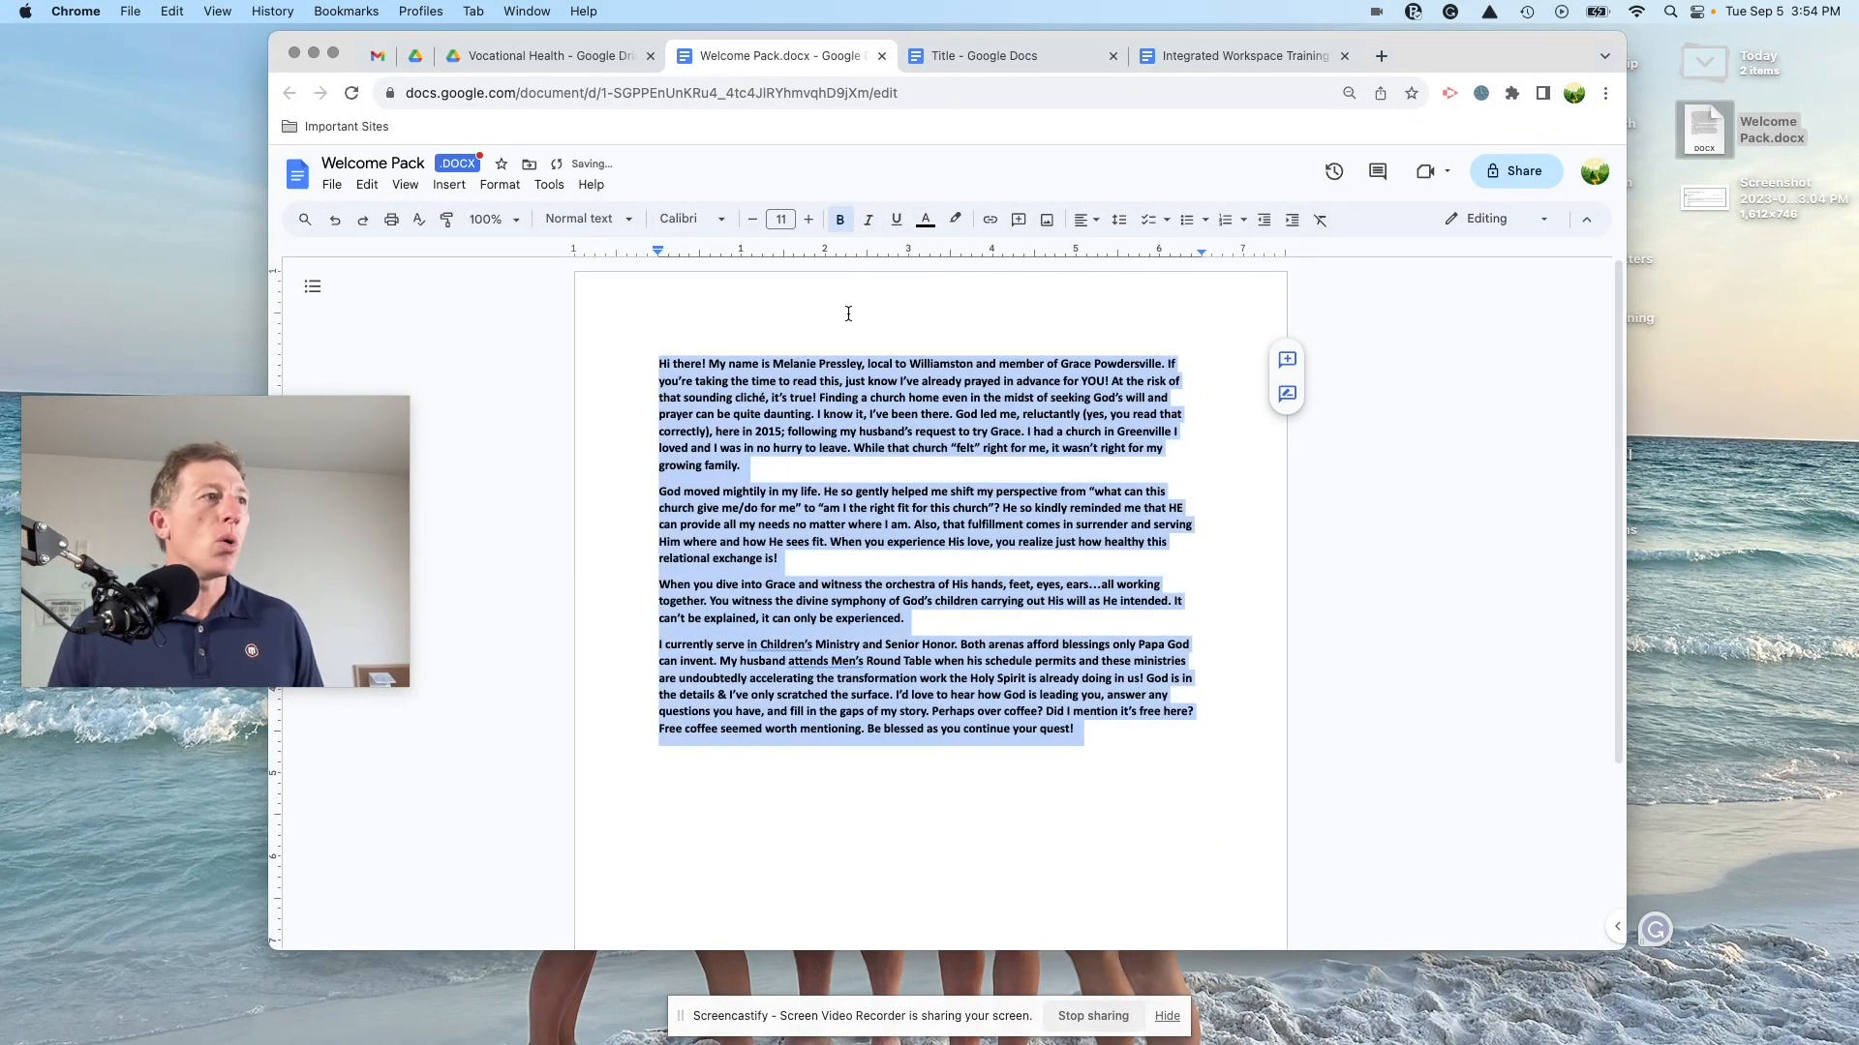
pyautogui.click(690, 220)
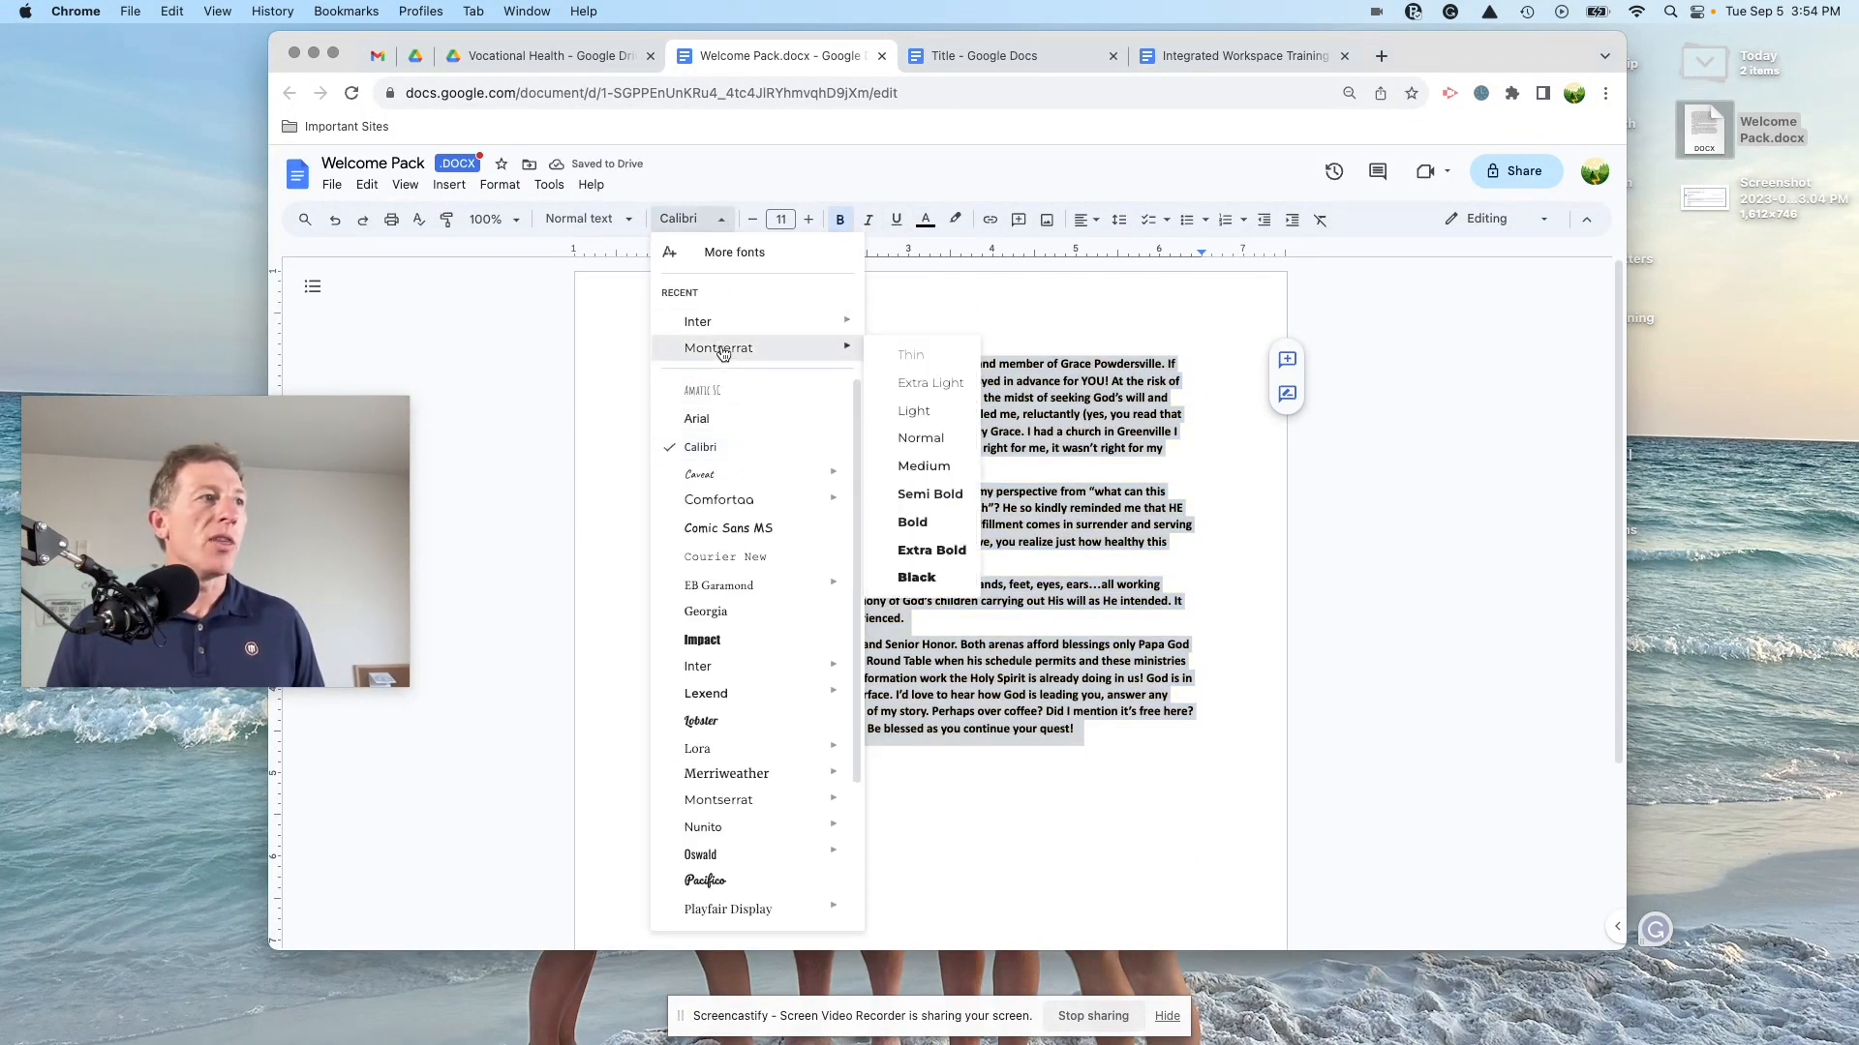
pyautogui.click(718, 349)
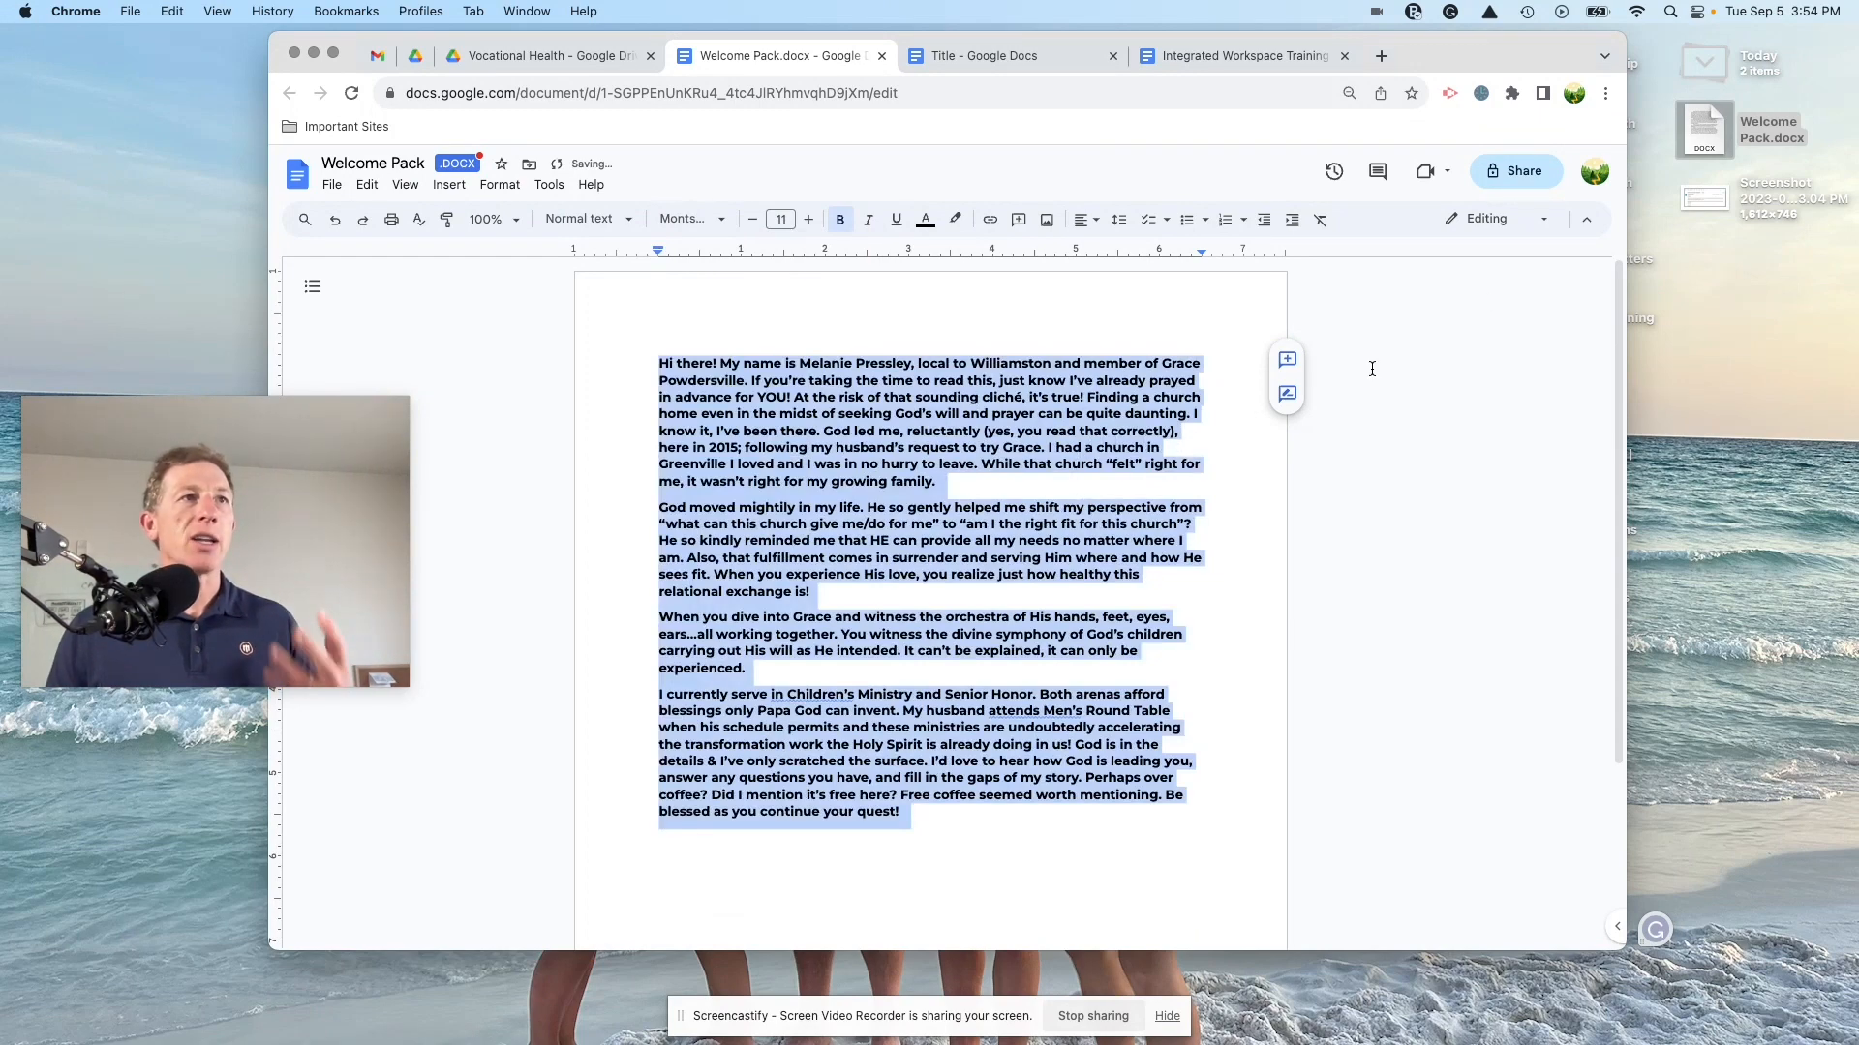
pyautogui.click(1515, 172)
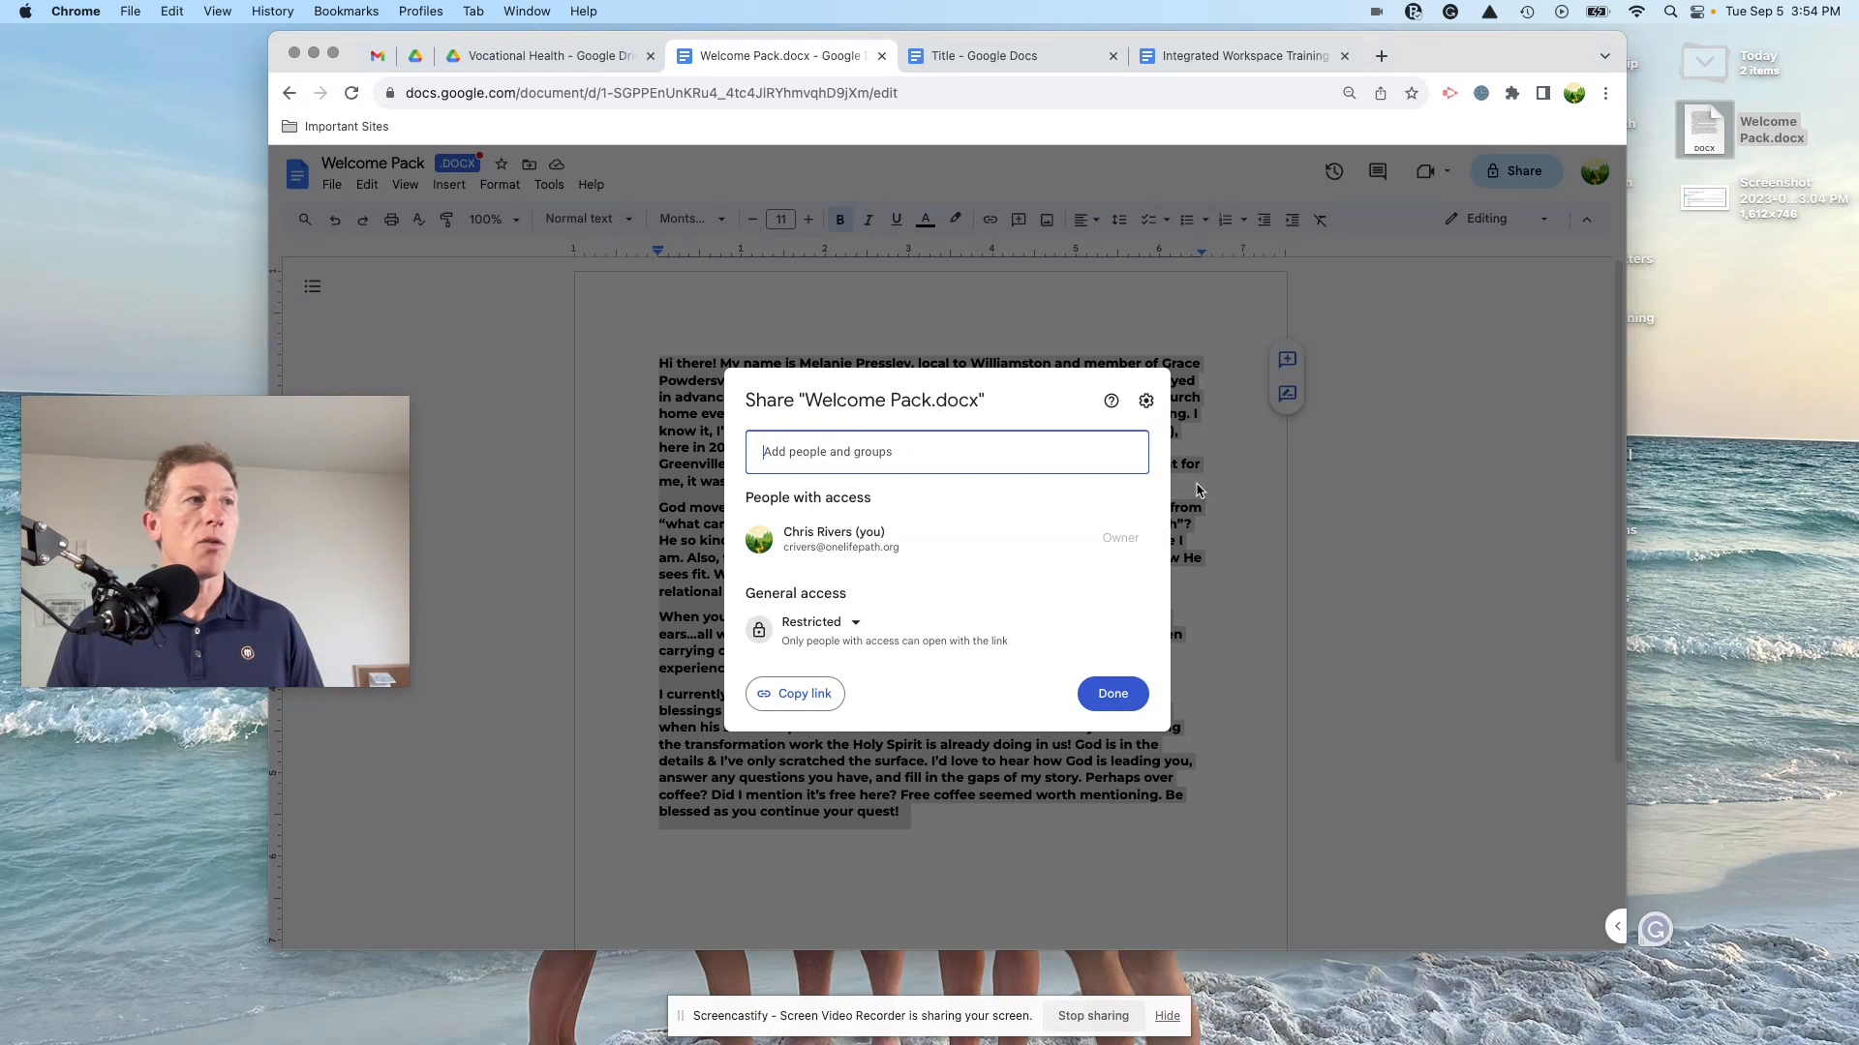
# Step: Add a suggested recipient with message 'fgd', discard the share, then select the first paragraph
pyautogui.click(900, 443)
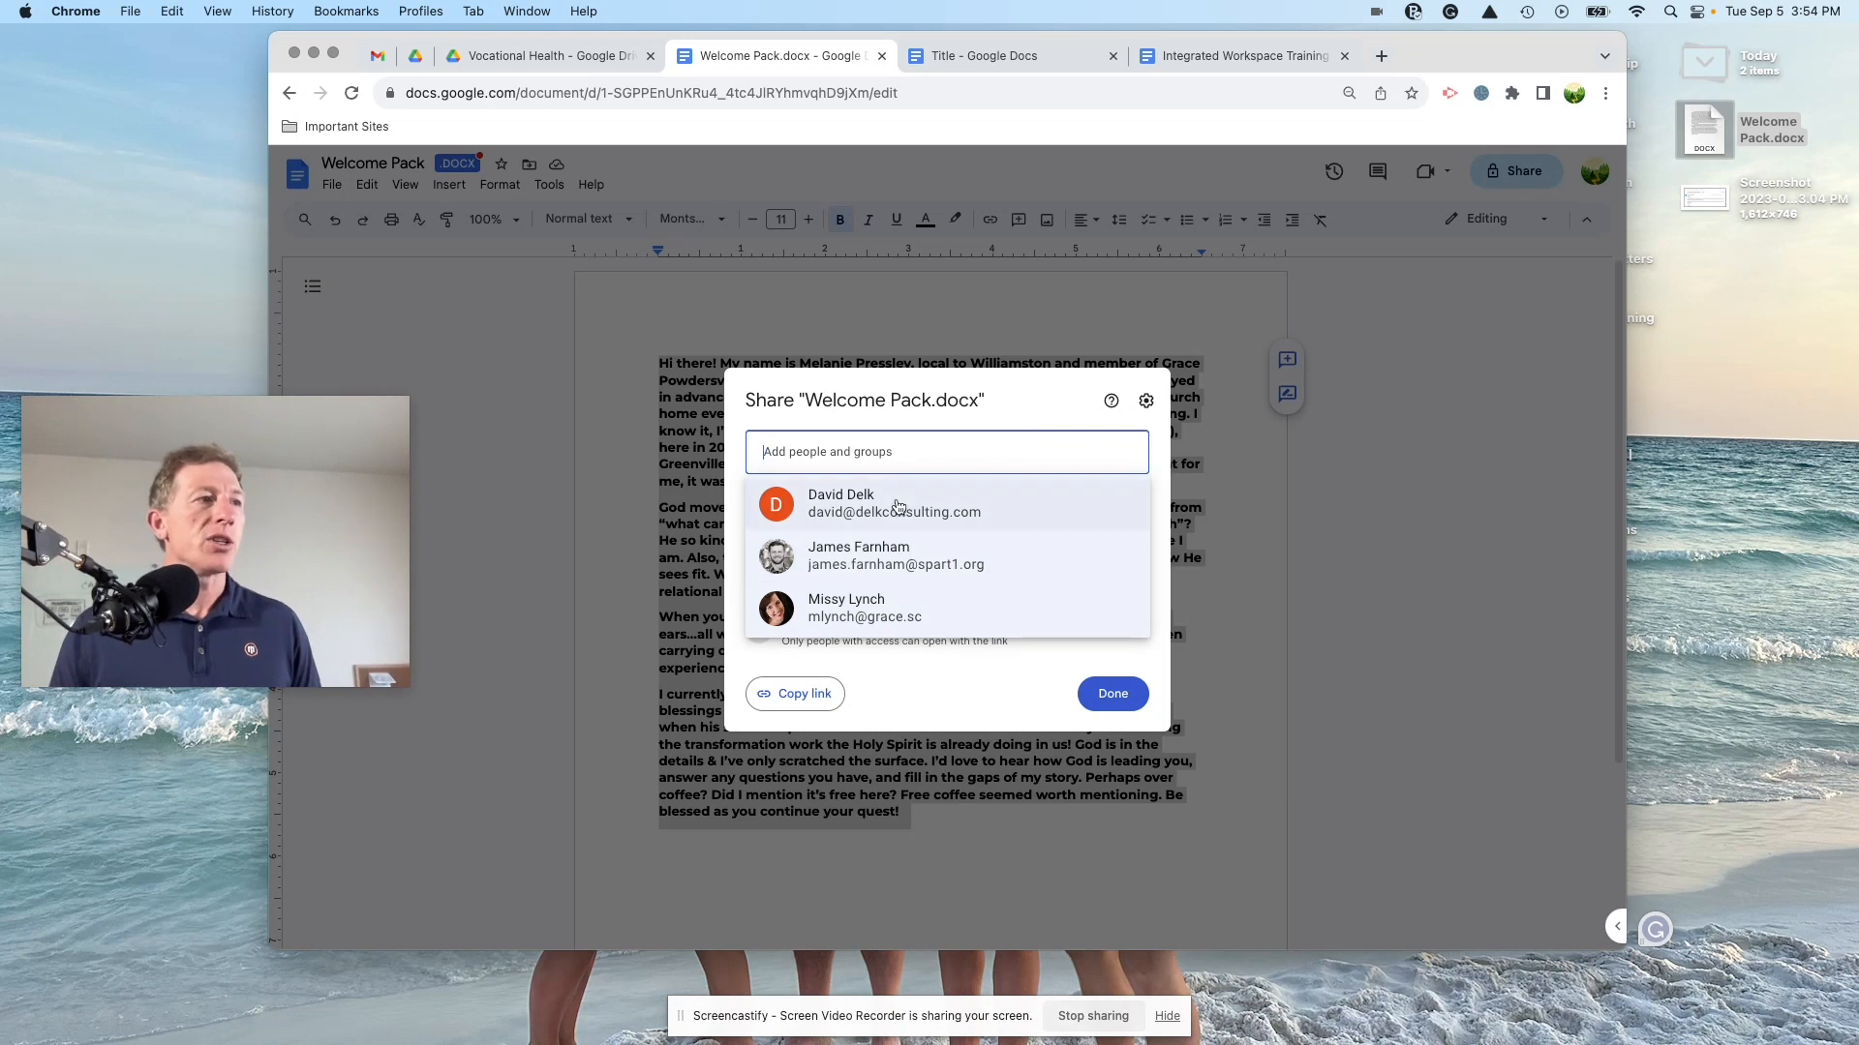
pyautogui.click(897, 507)
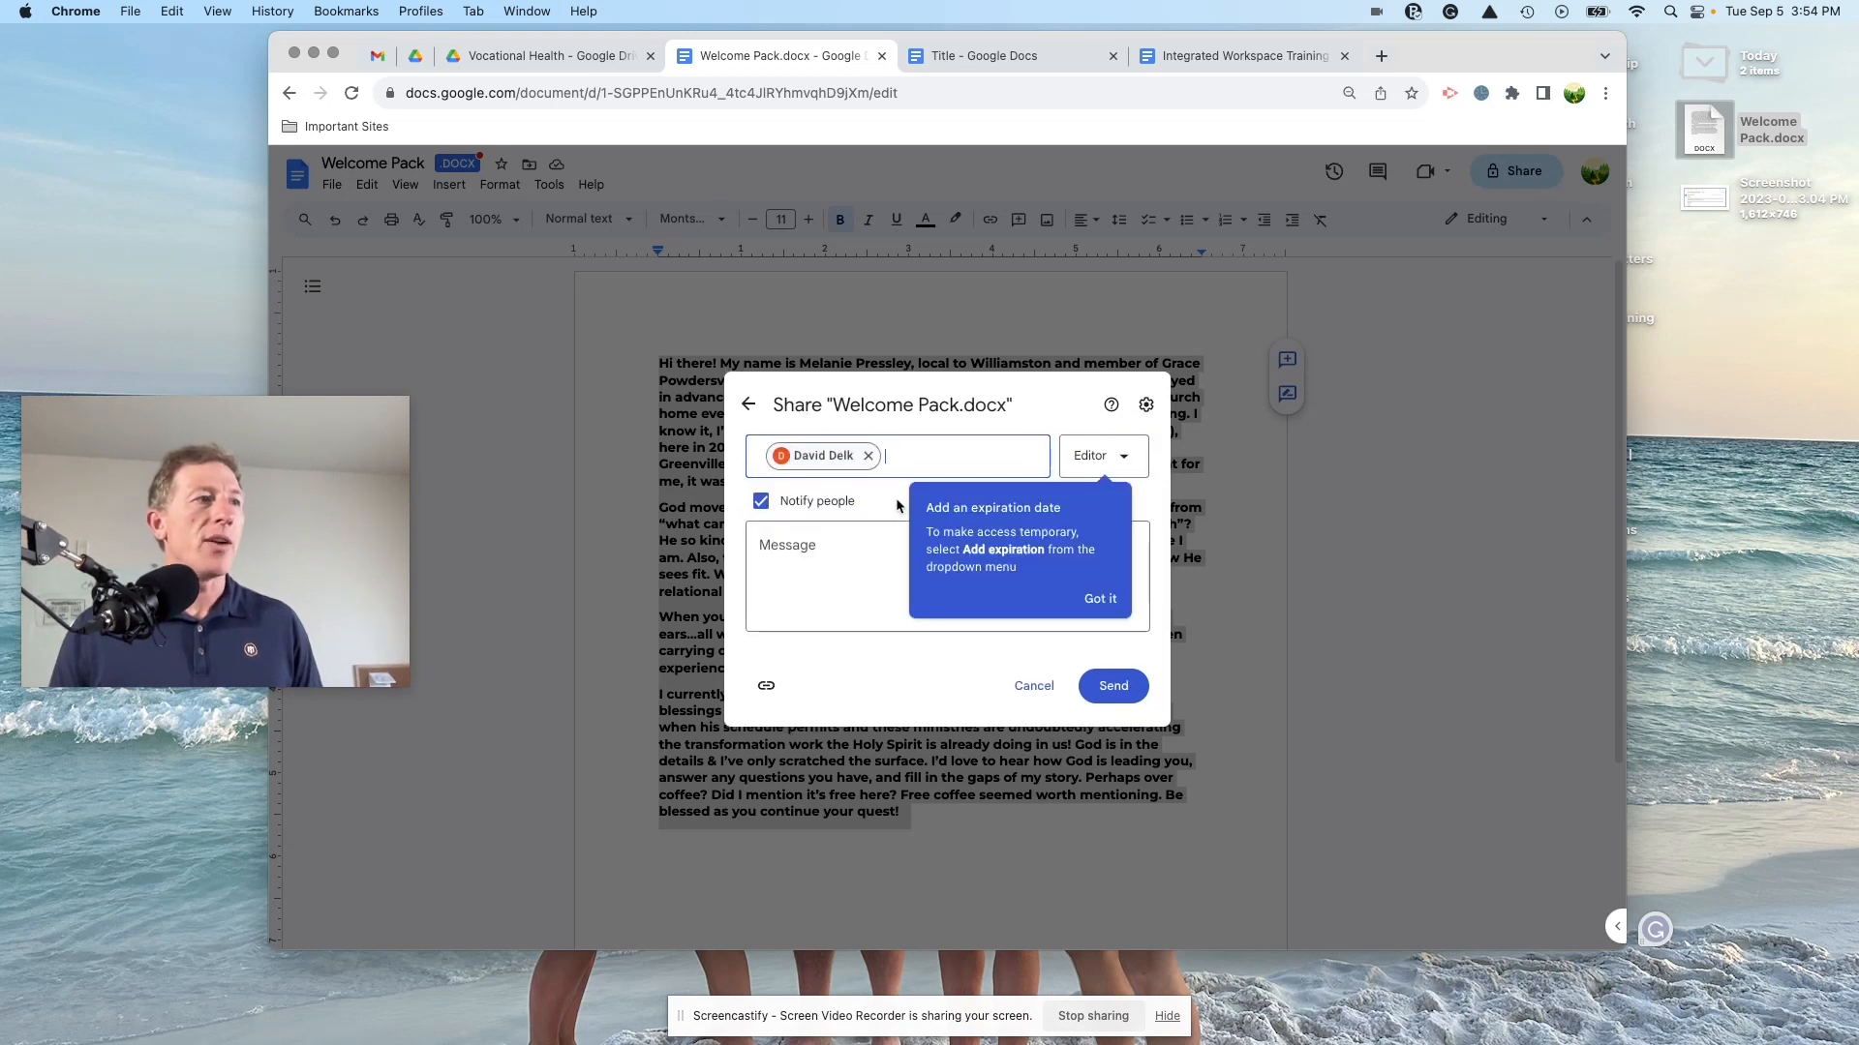
pyautogui.click(812, 567)
pyautogui.write('fgdhdfg')
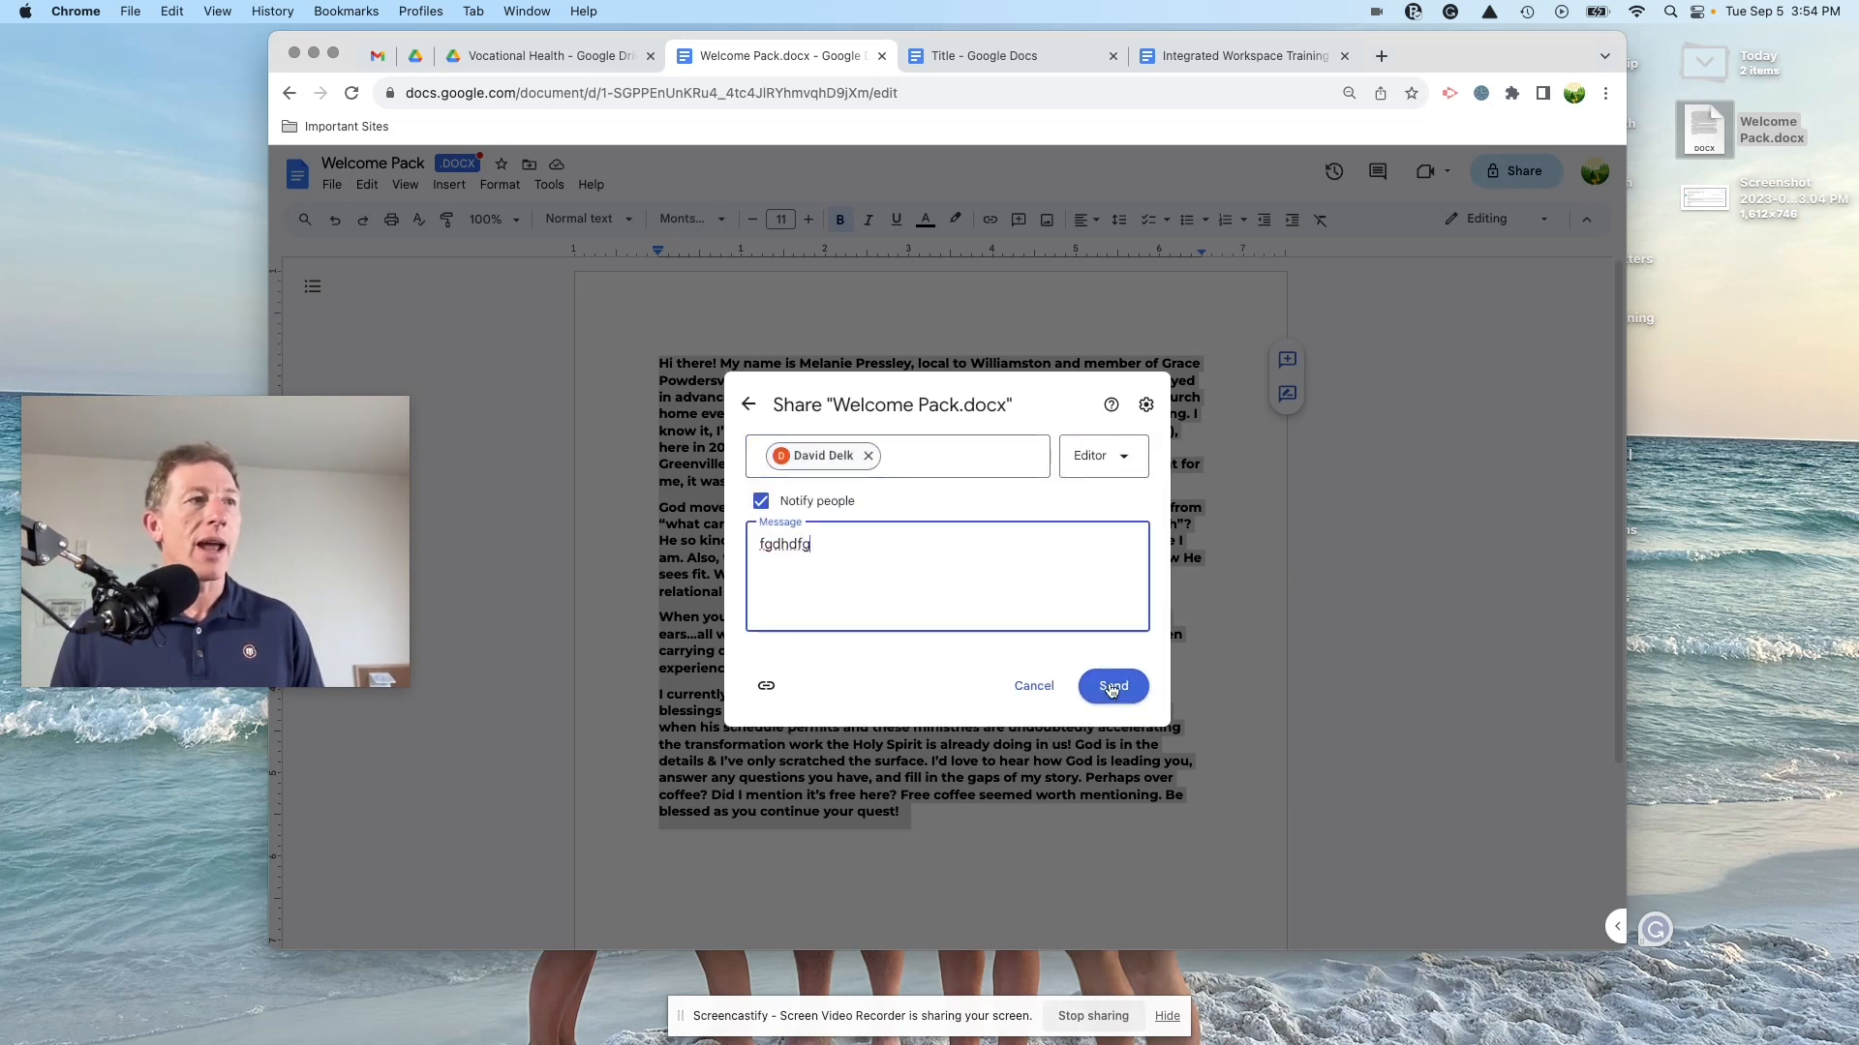
pyautogui.click(1108, 457)
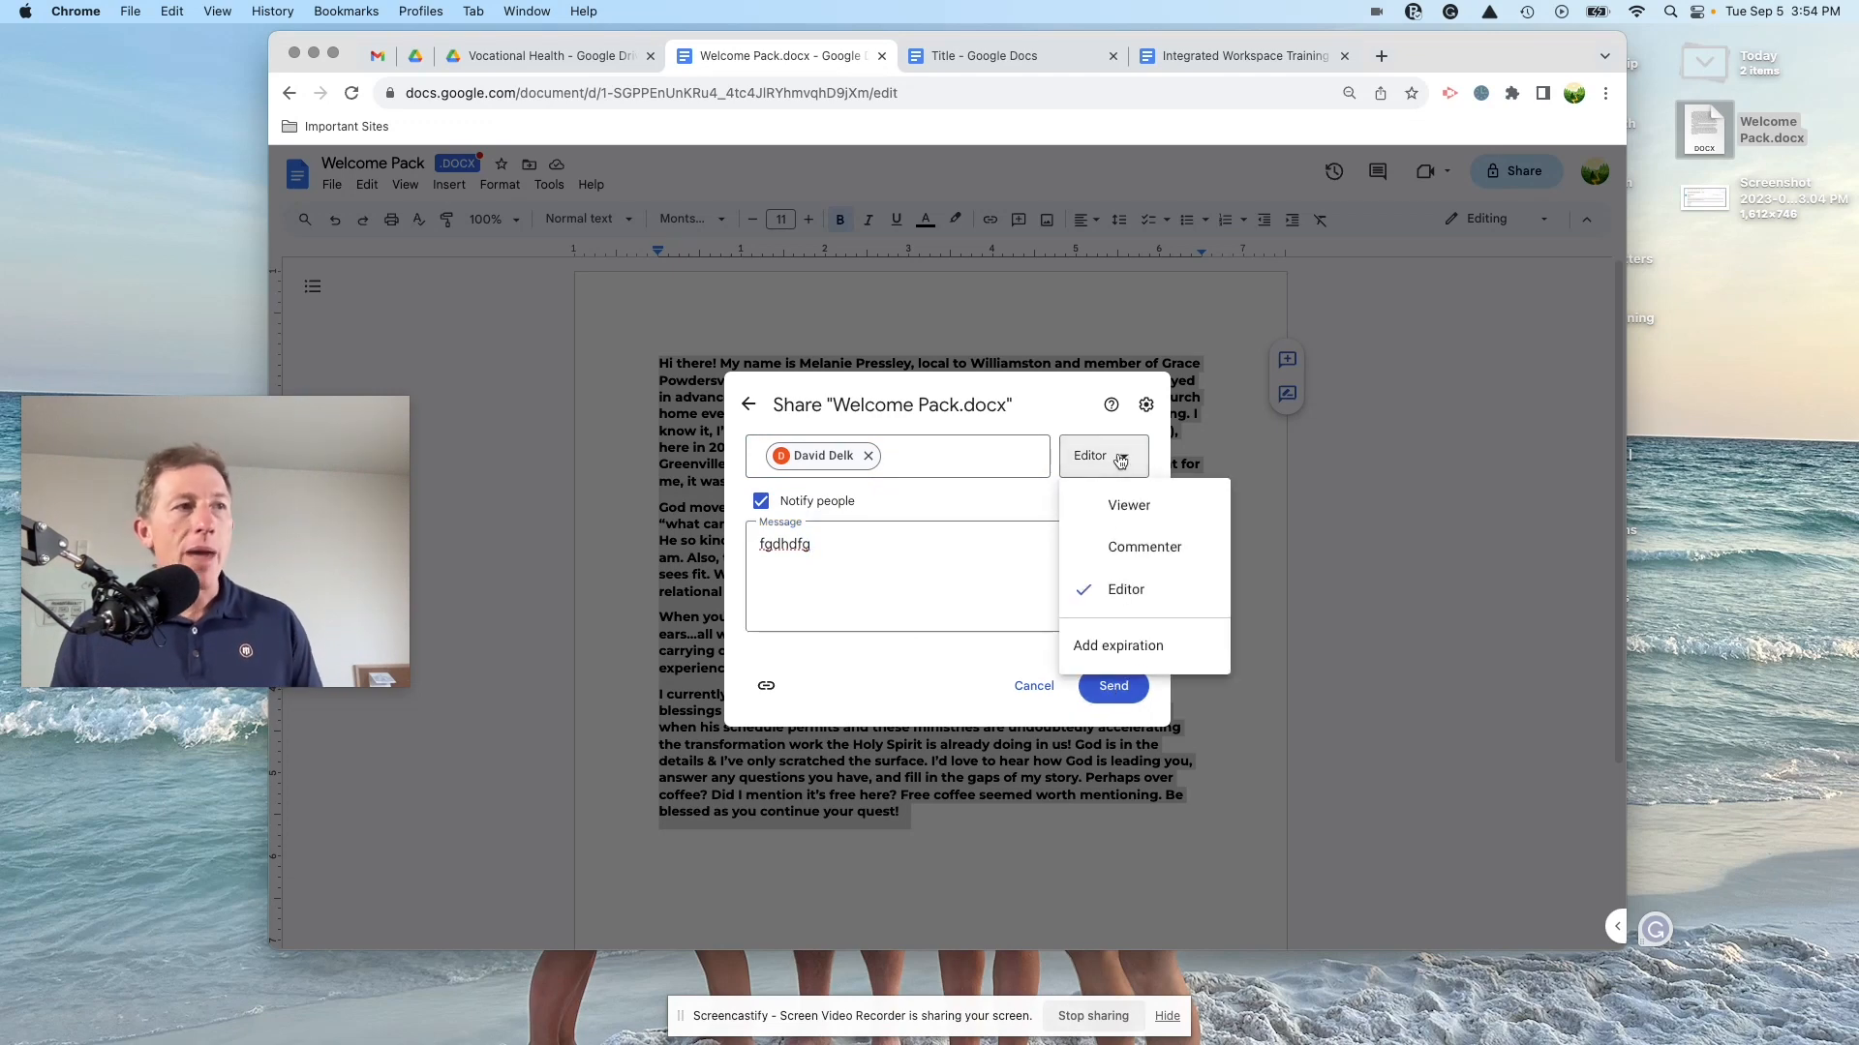
pyautogui.click(1298, 524)
pyautogui.click(1058, 592)
pyautogui.click(1035, 418)
pyautogui.moveTo(956, 477); pyautogui.dragTo(642, 353)
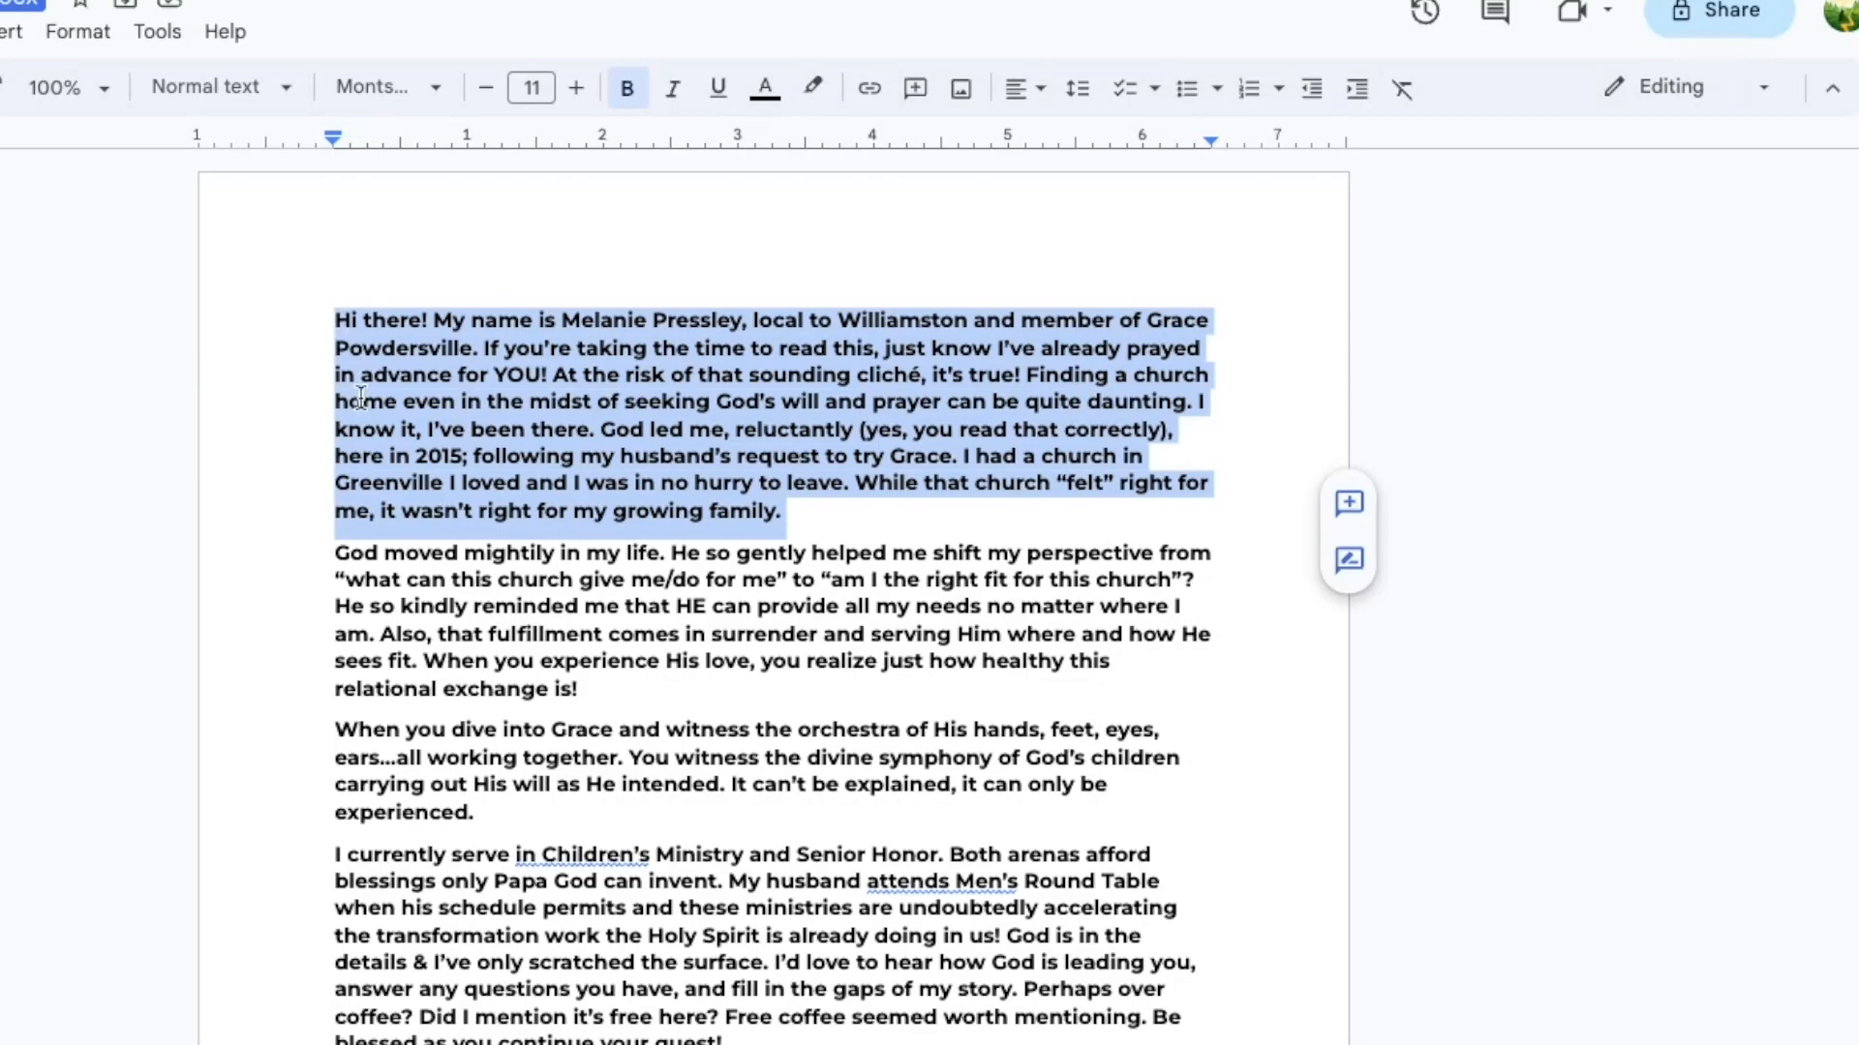
pyautogui.click(1009, 465)
pyautogui.moveTo(994, 482); pyautogui.dragTo(697, 369)
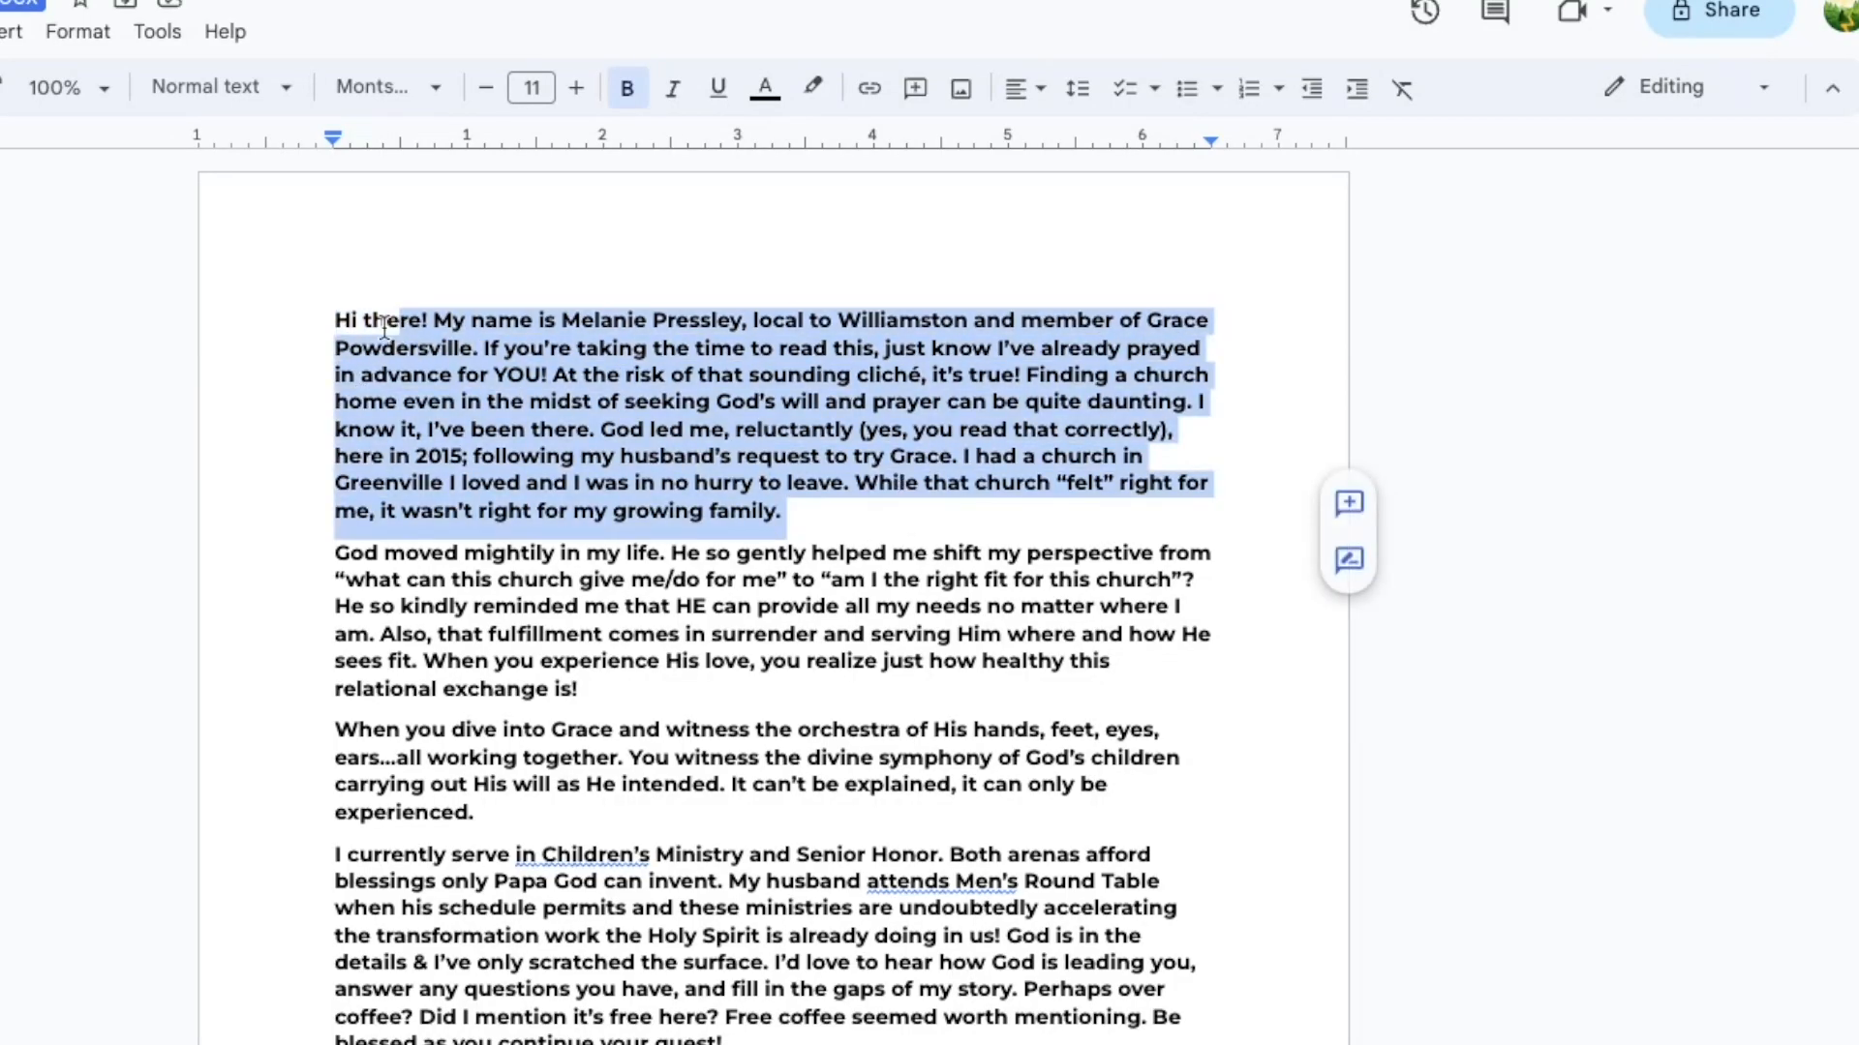
pyautogui.click(1349, 502)
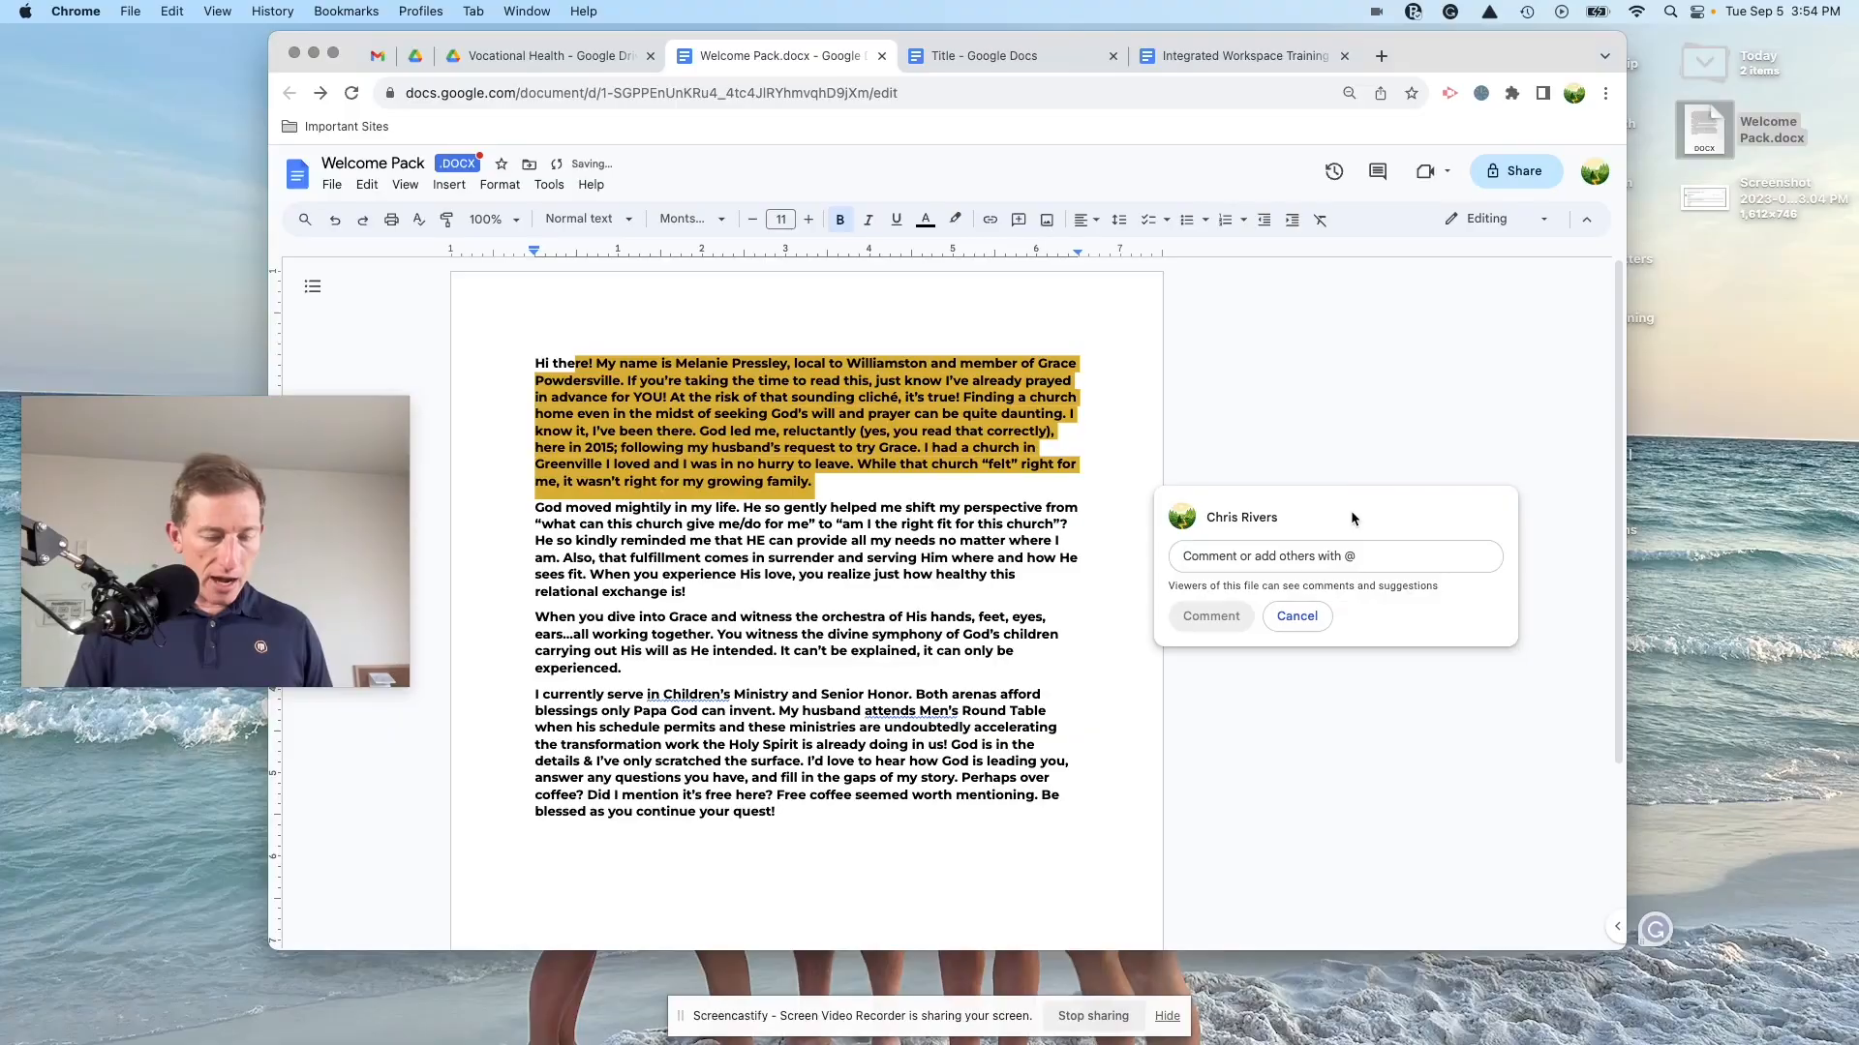
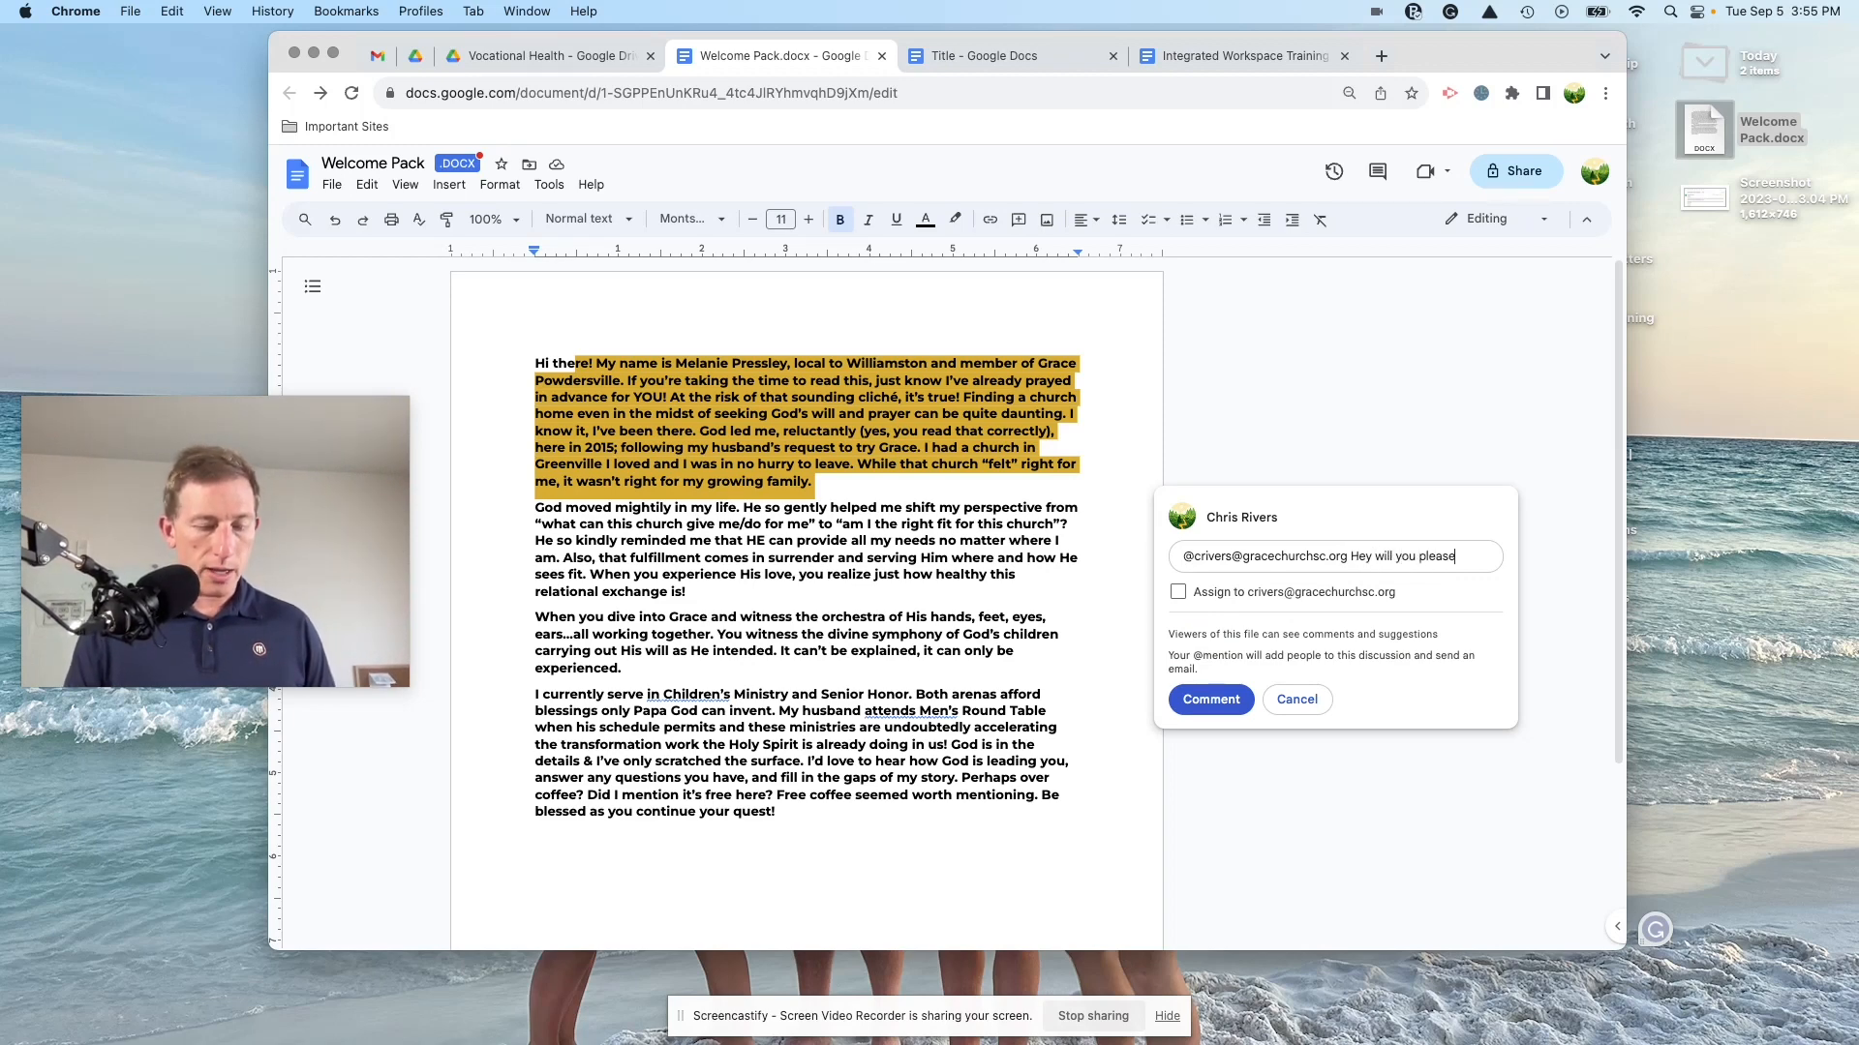
pyautogui.write('w this')
# Step: Assign the comment to the reviewer with Editor access, posting it and sharing outside the organization
pyautogui.click(1178, 609)
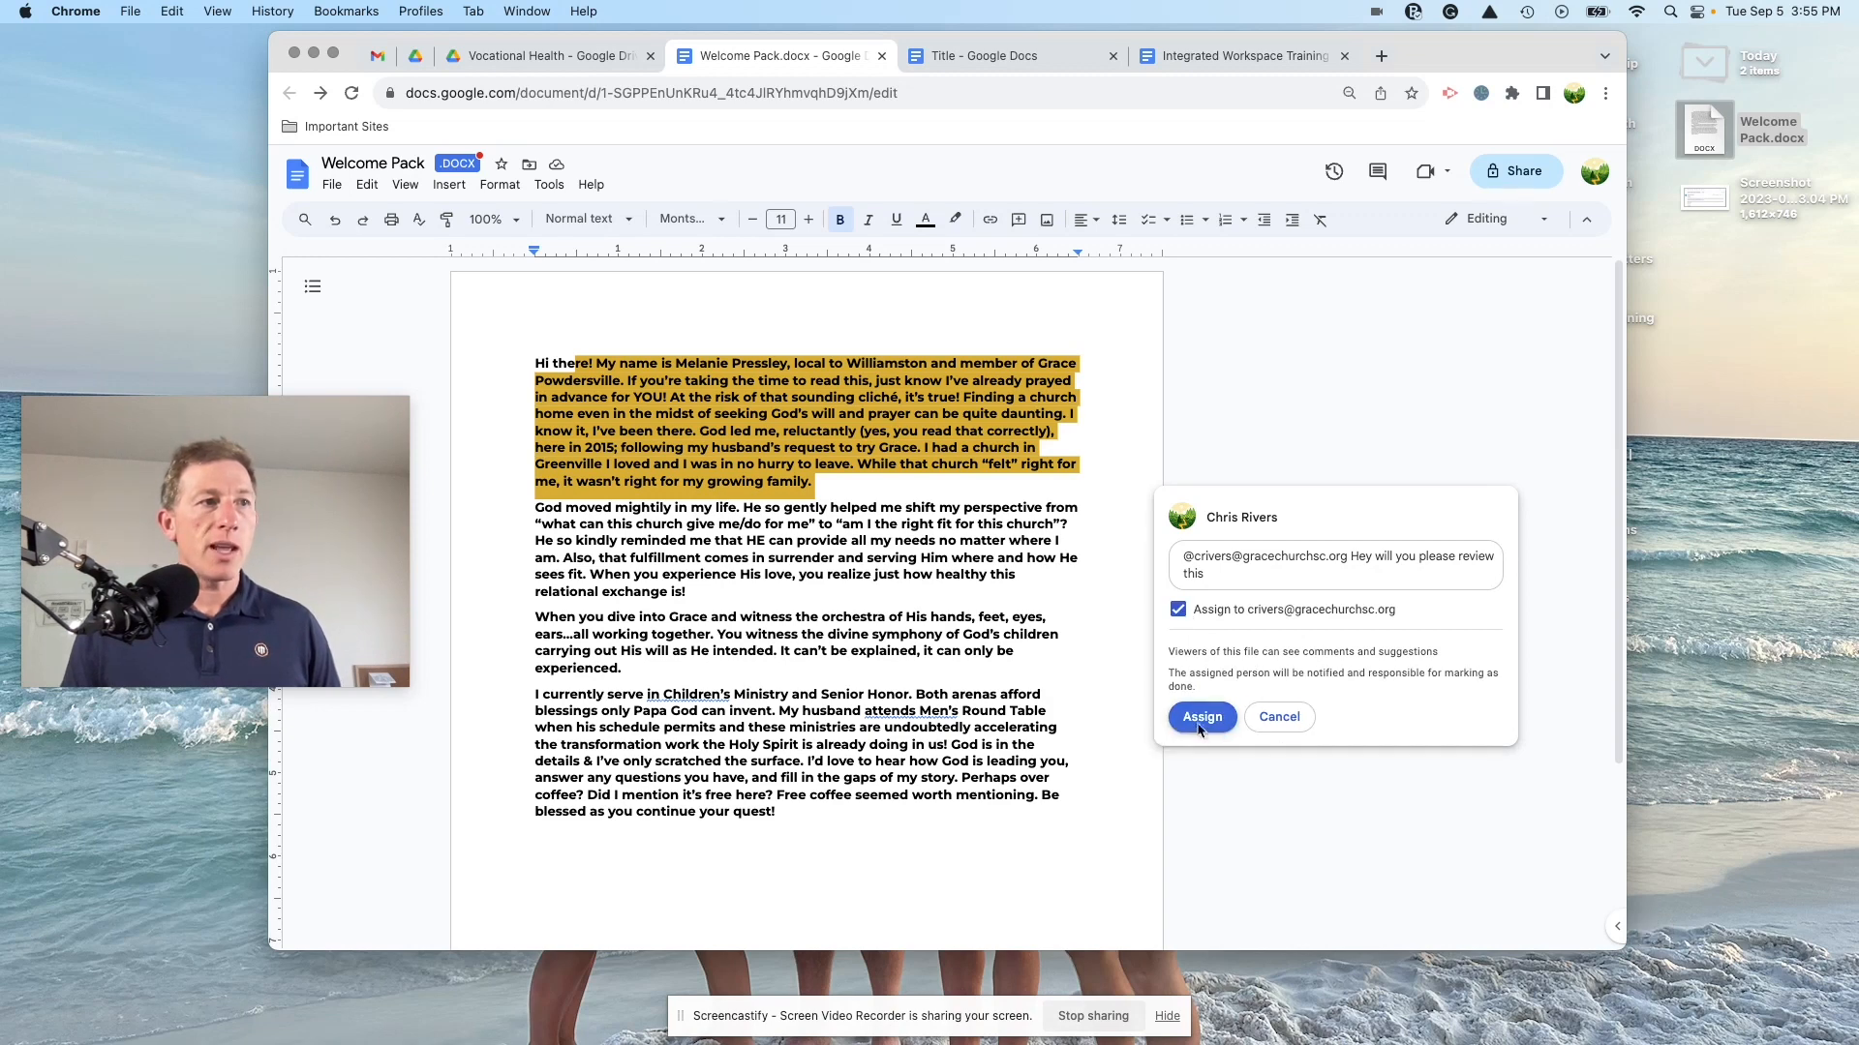
pyautogui.click(1200, 722)
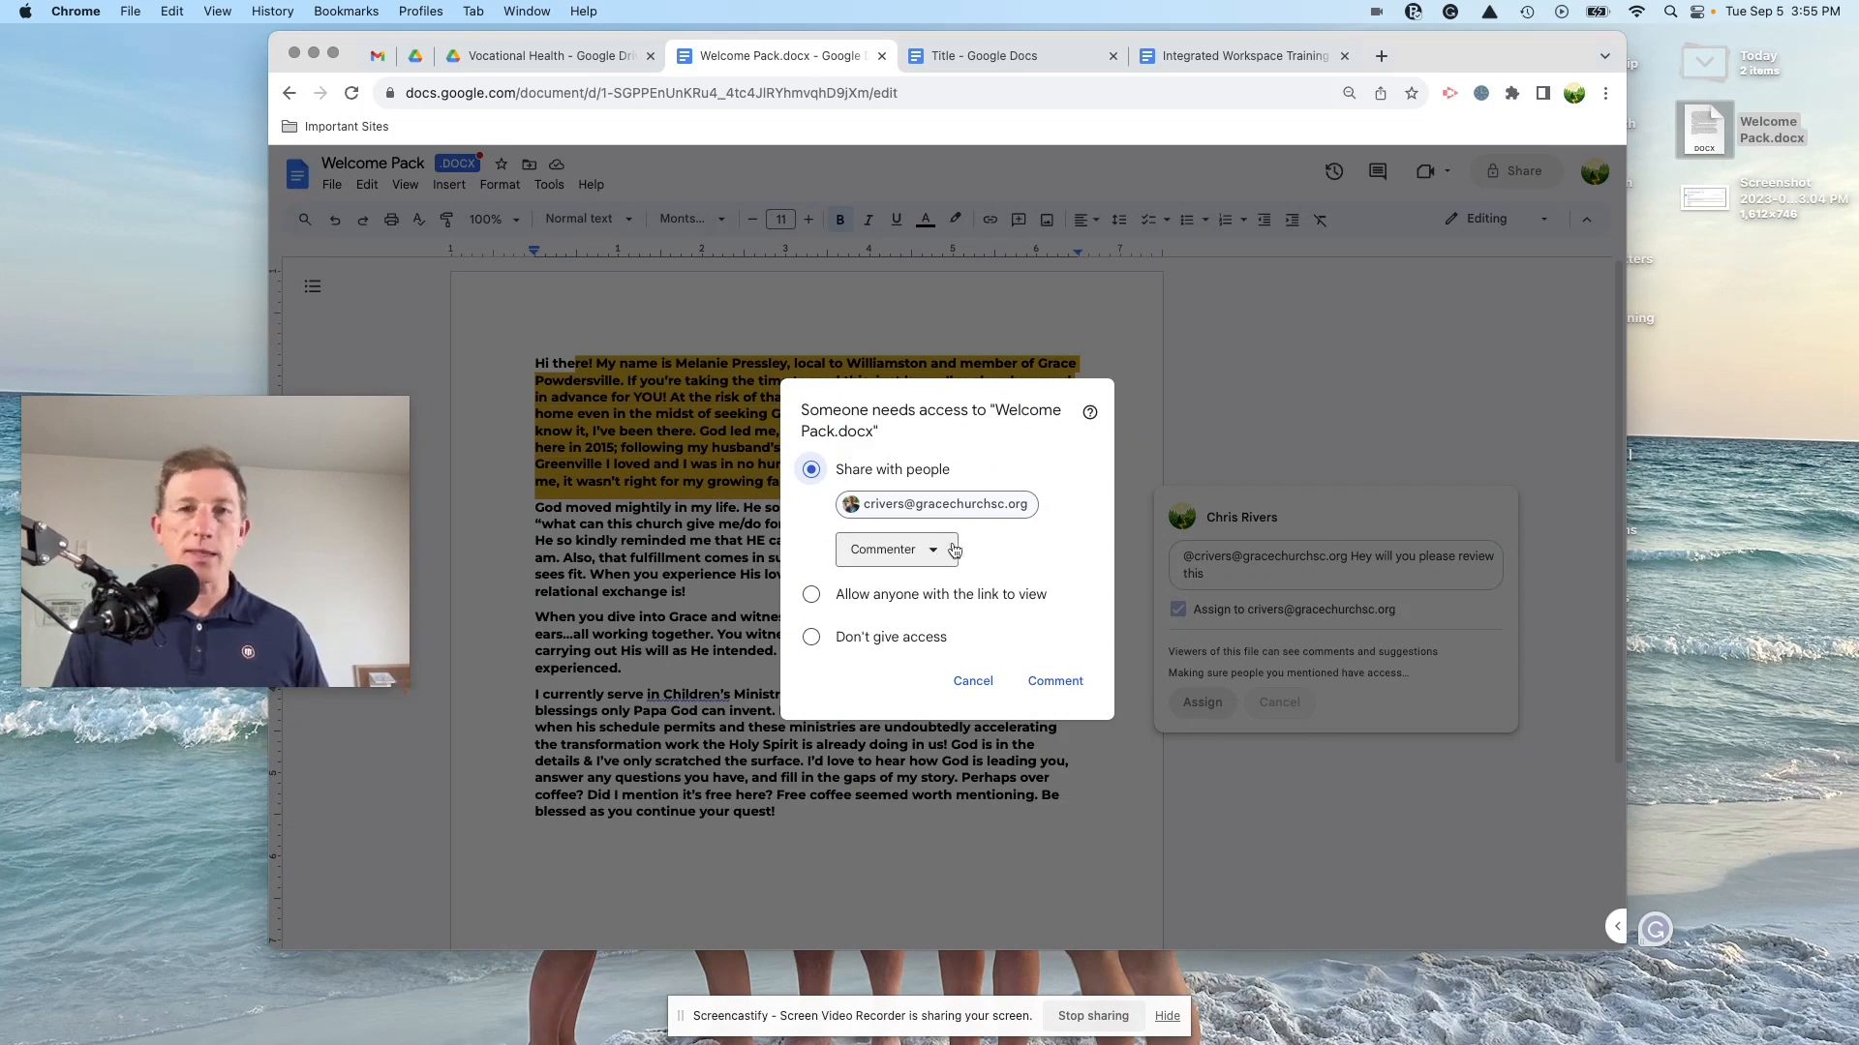
pyautogui.click(935, 550)
pyautogui.click(915, 639)
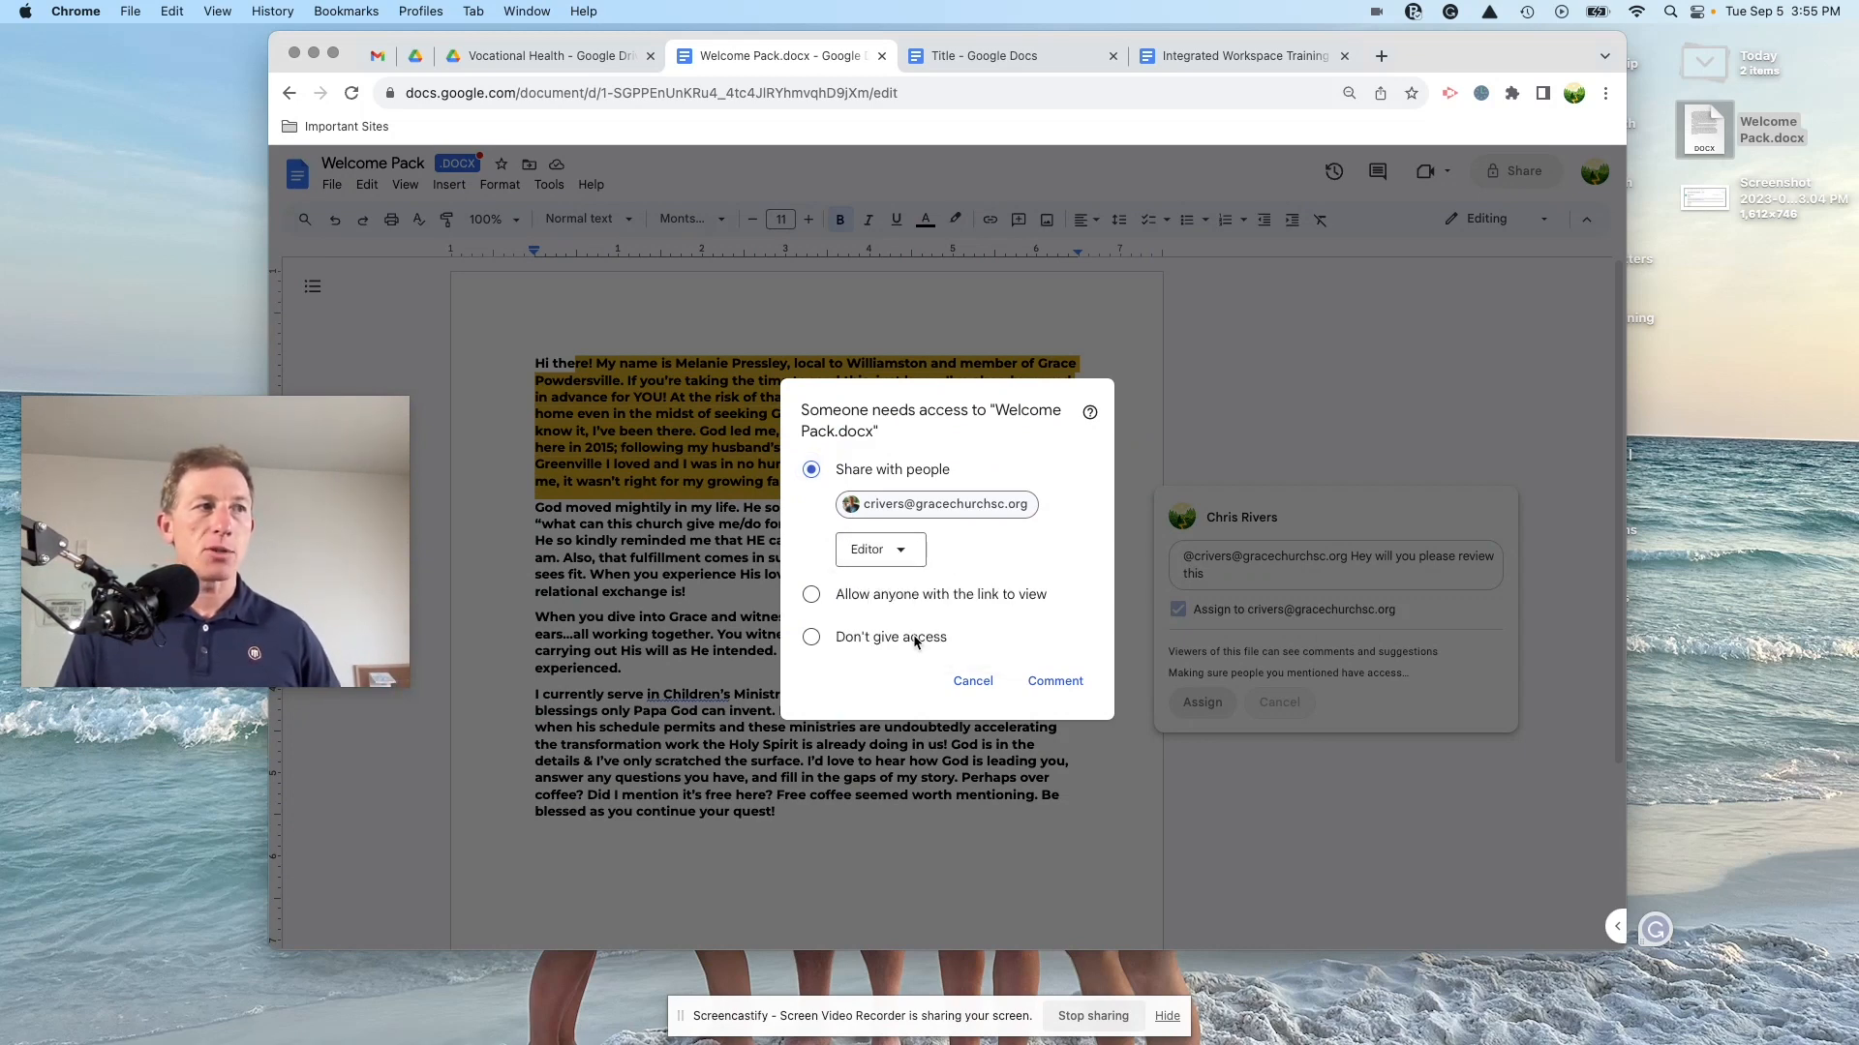
pyautogui.click(1053, 682)
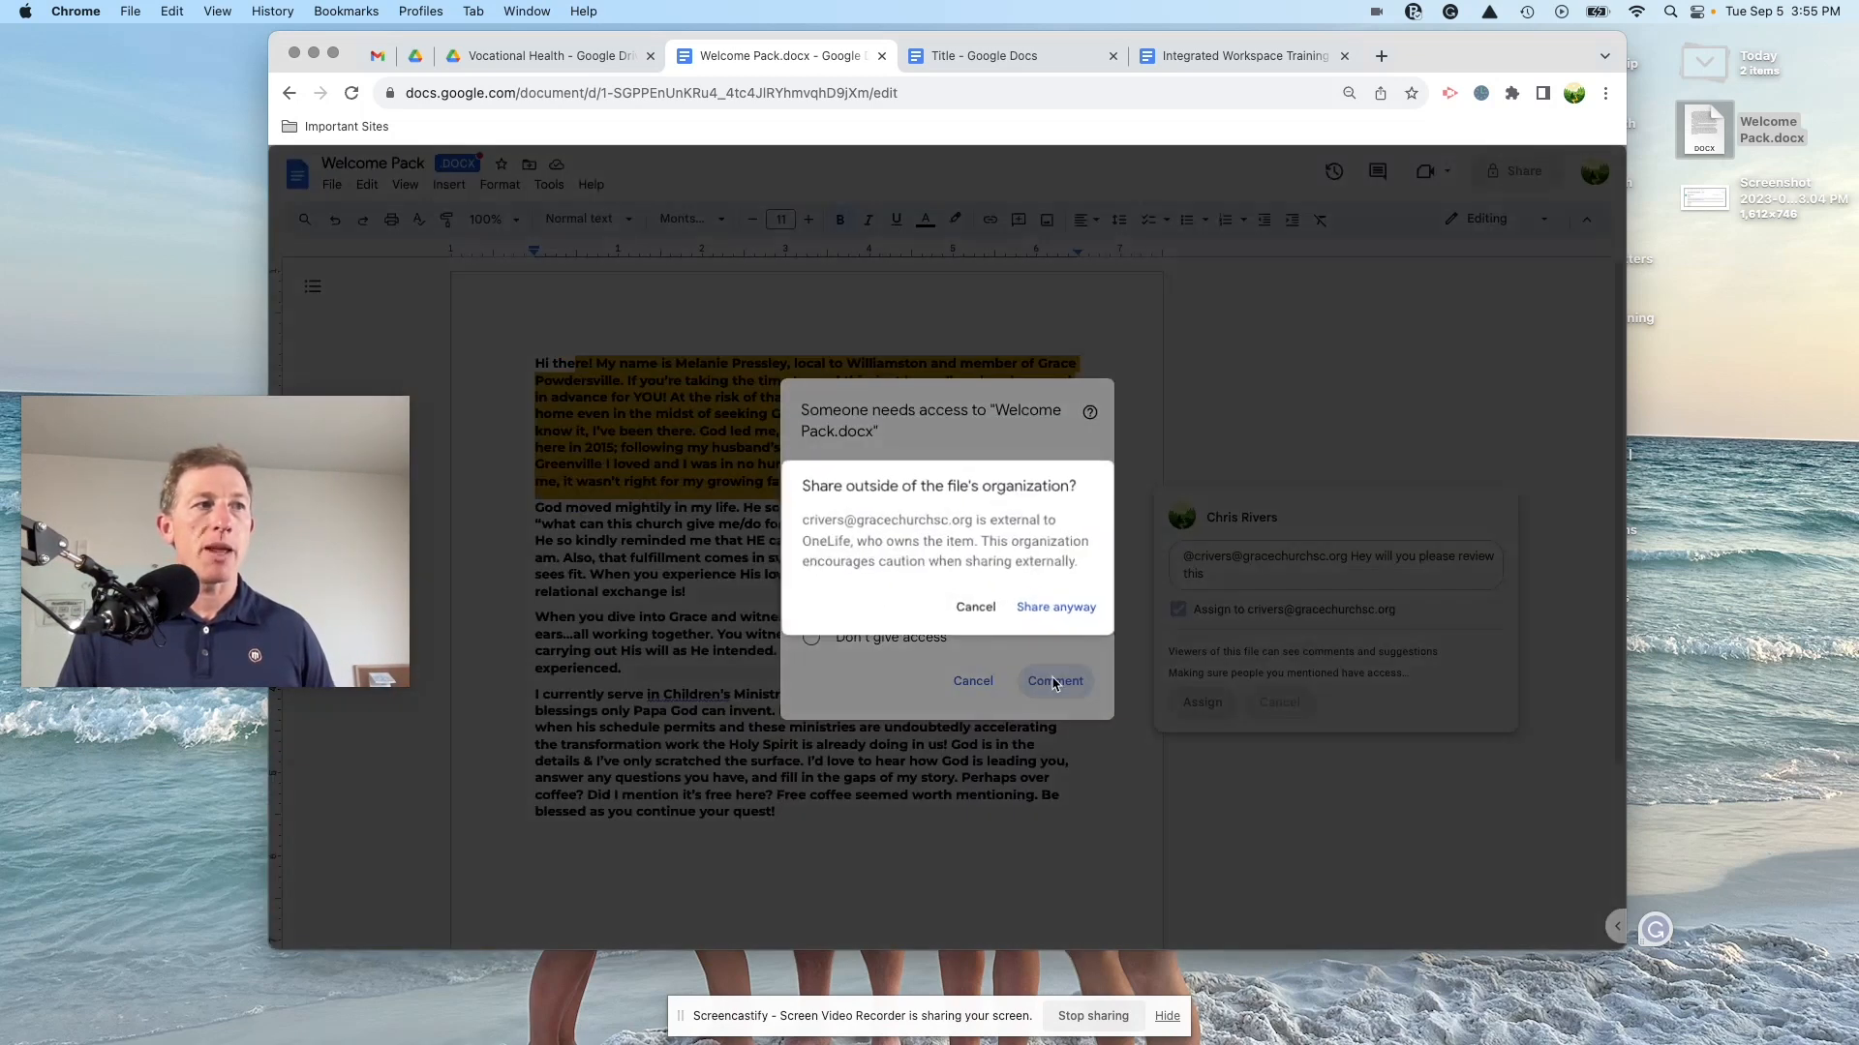
pyautogui.click(1039, 605)
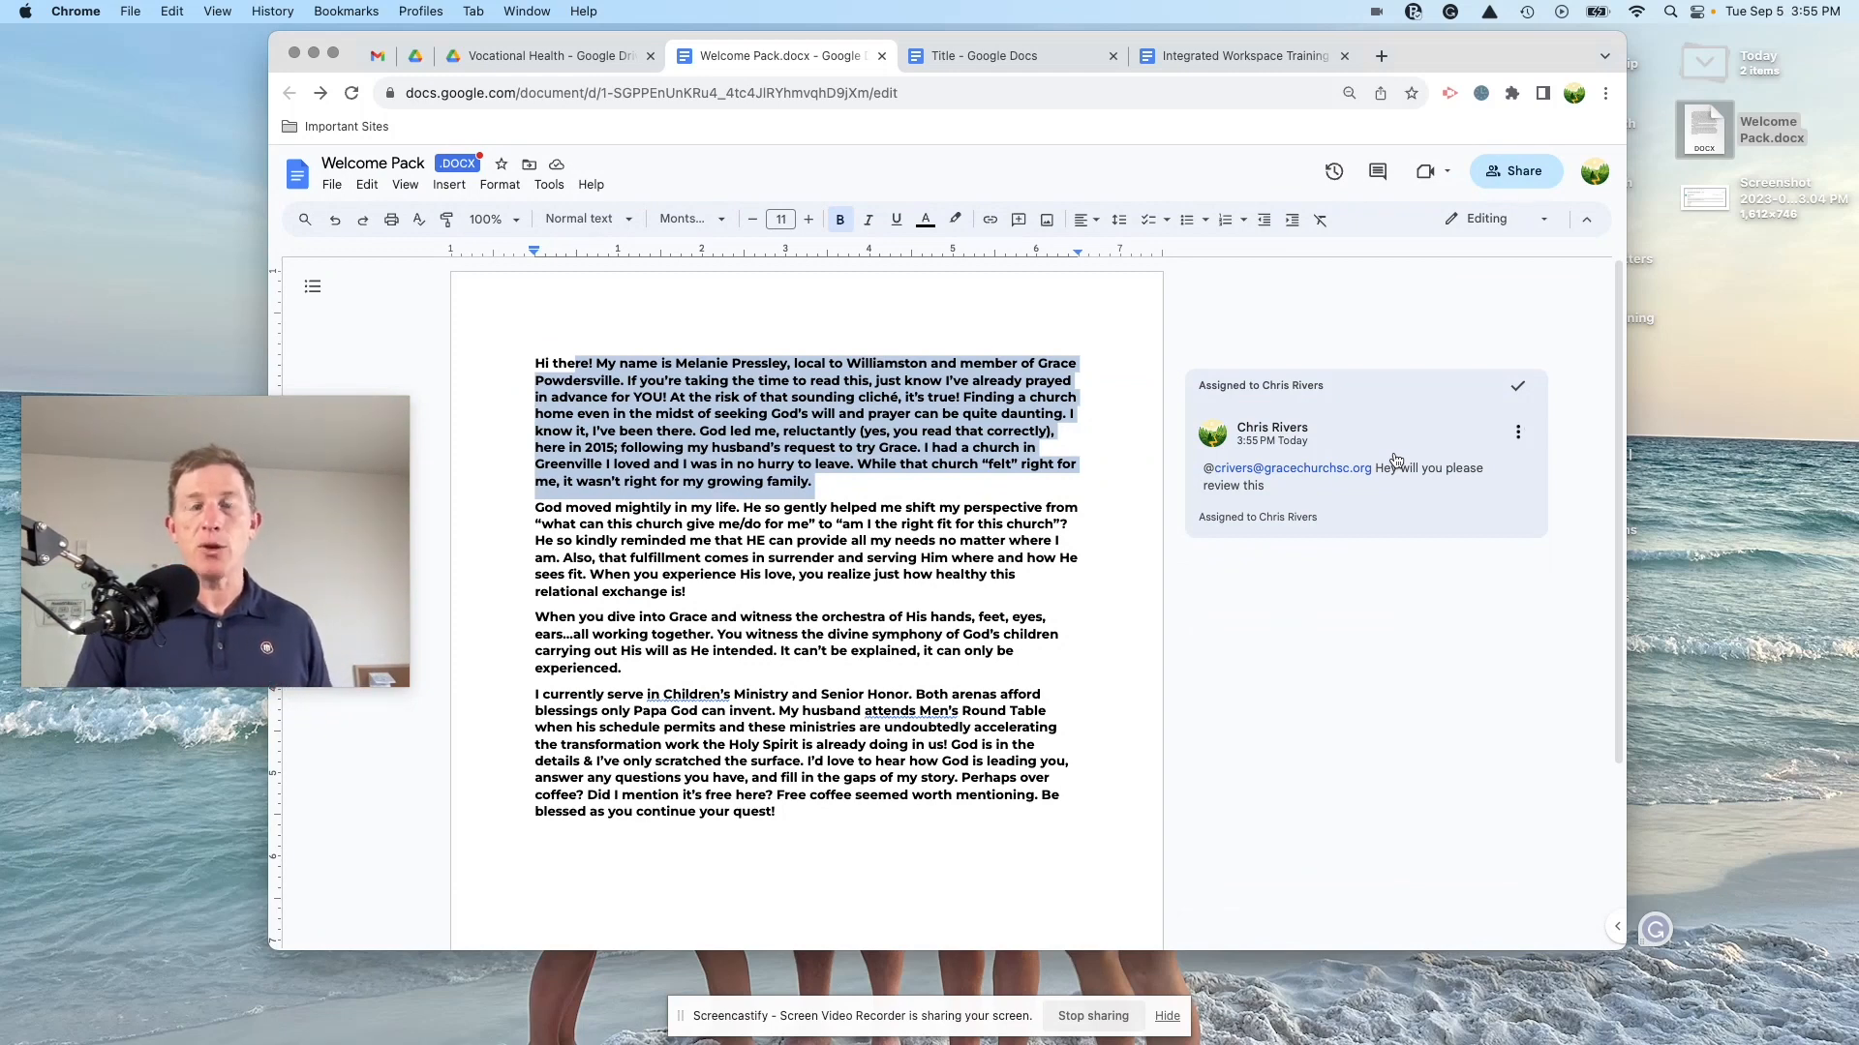
pyautogui.scroll(-3, 968, 629)
# Step: Add a checklist at the document's end with items 'Edit for Website' and 'Share with COMM Team'
pyautogui.click(877, 730)
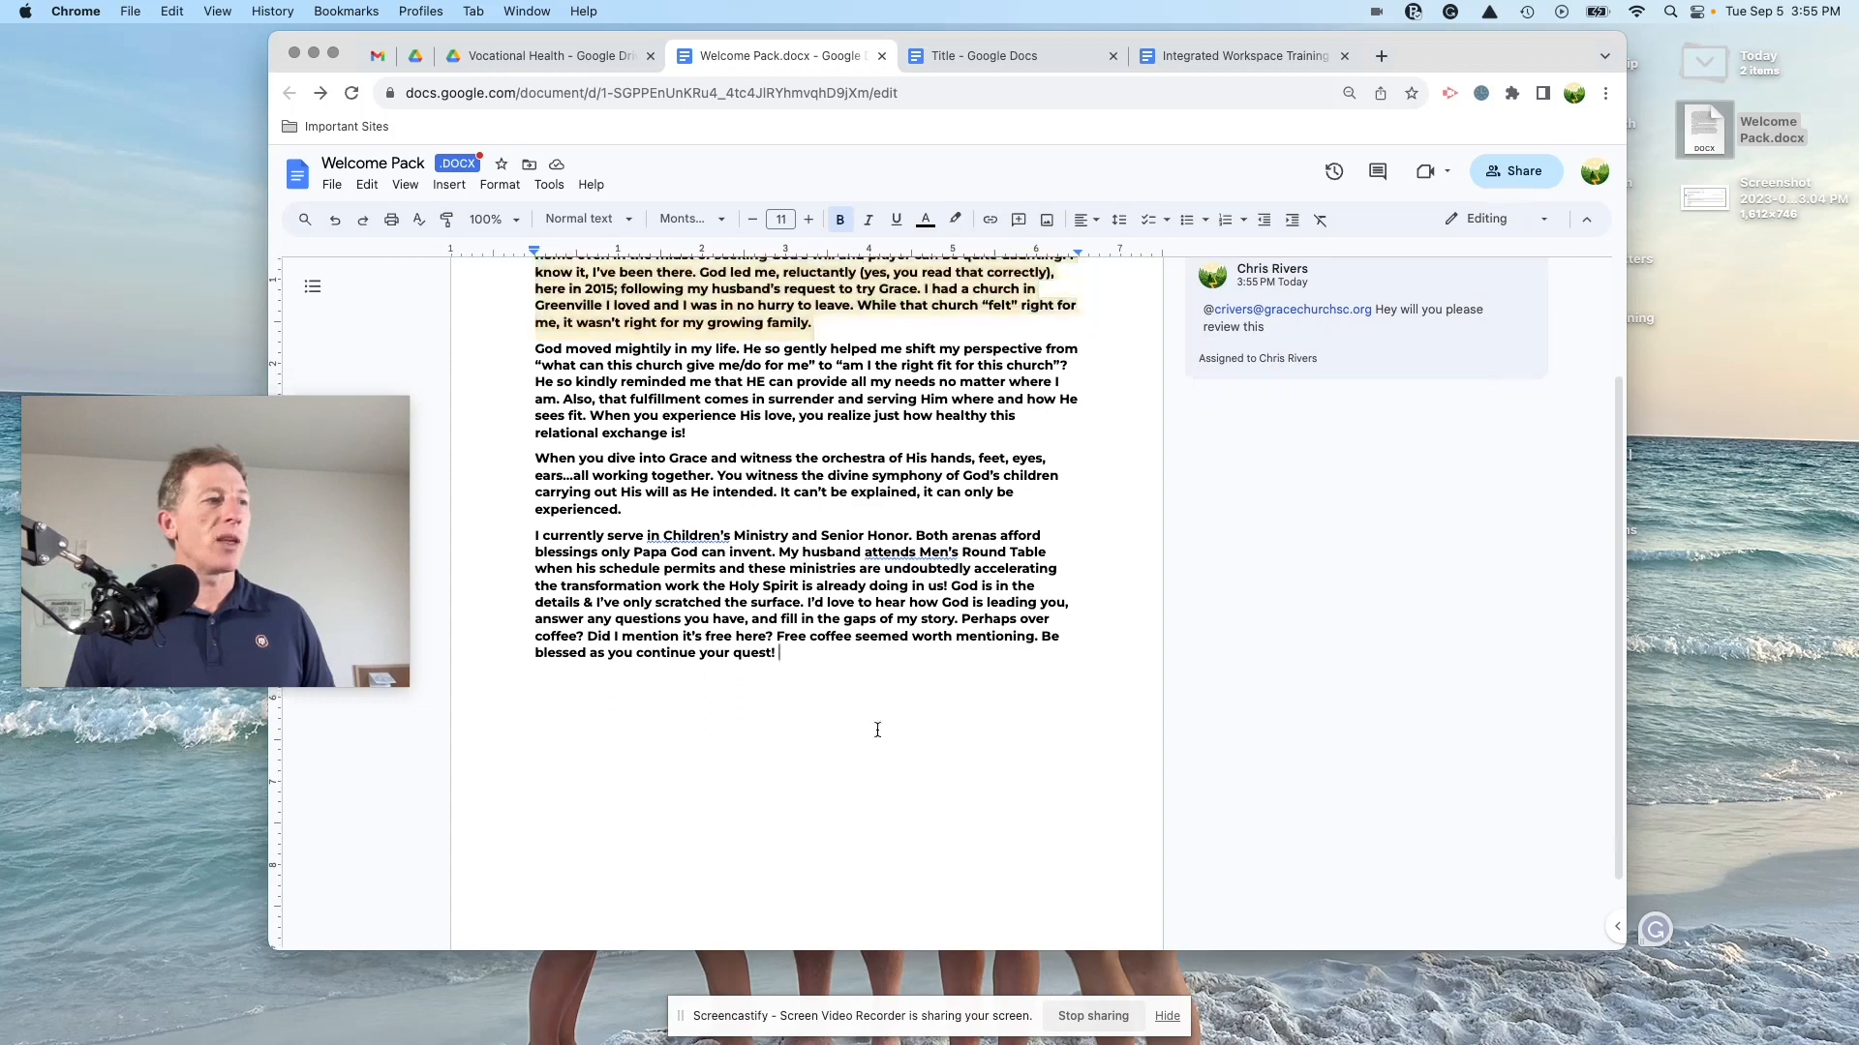
pyautogui.press('Return')
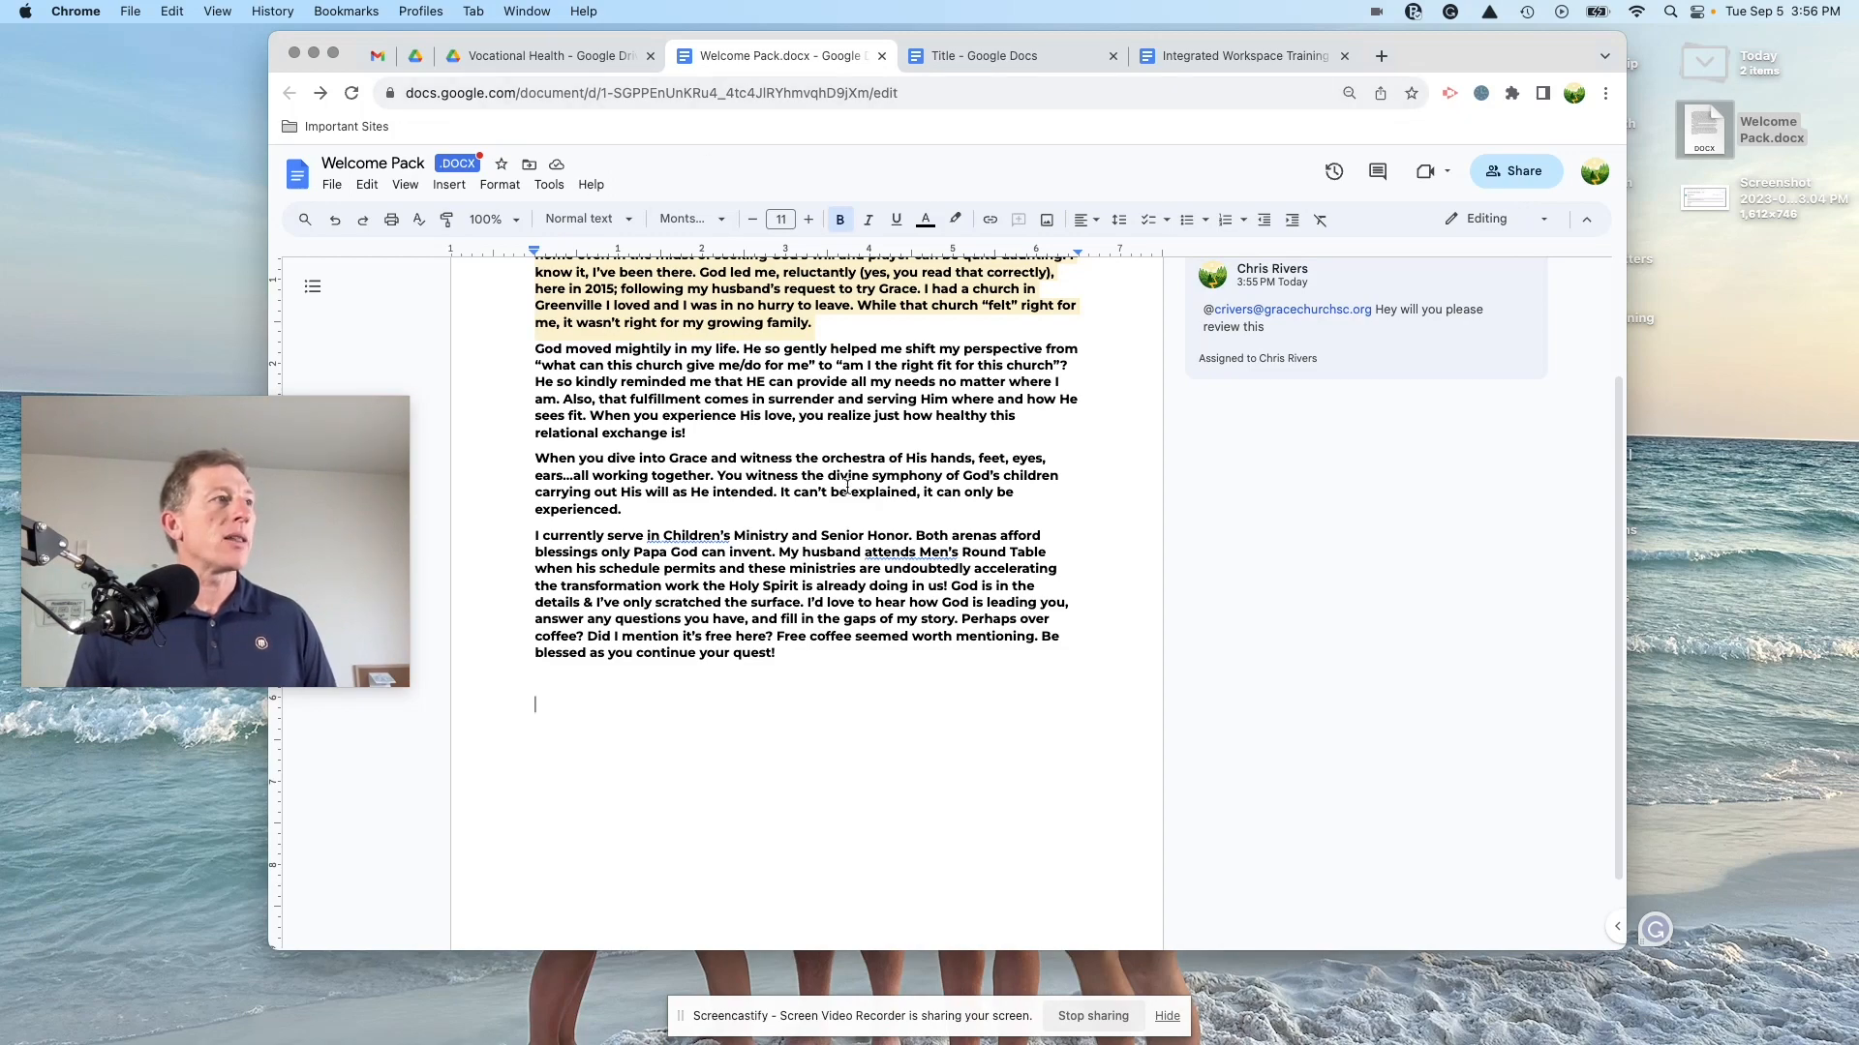
pyautogui.click(499, 184)
pyautogui.moveTo(546, 360)
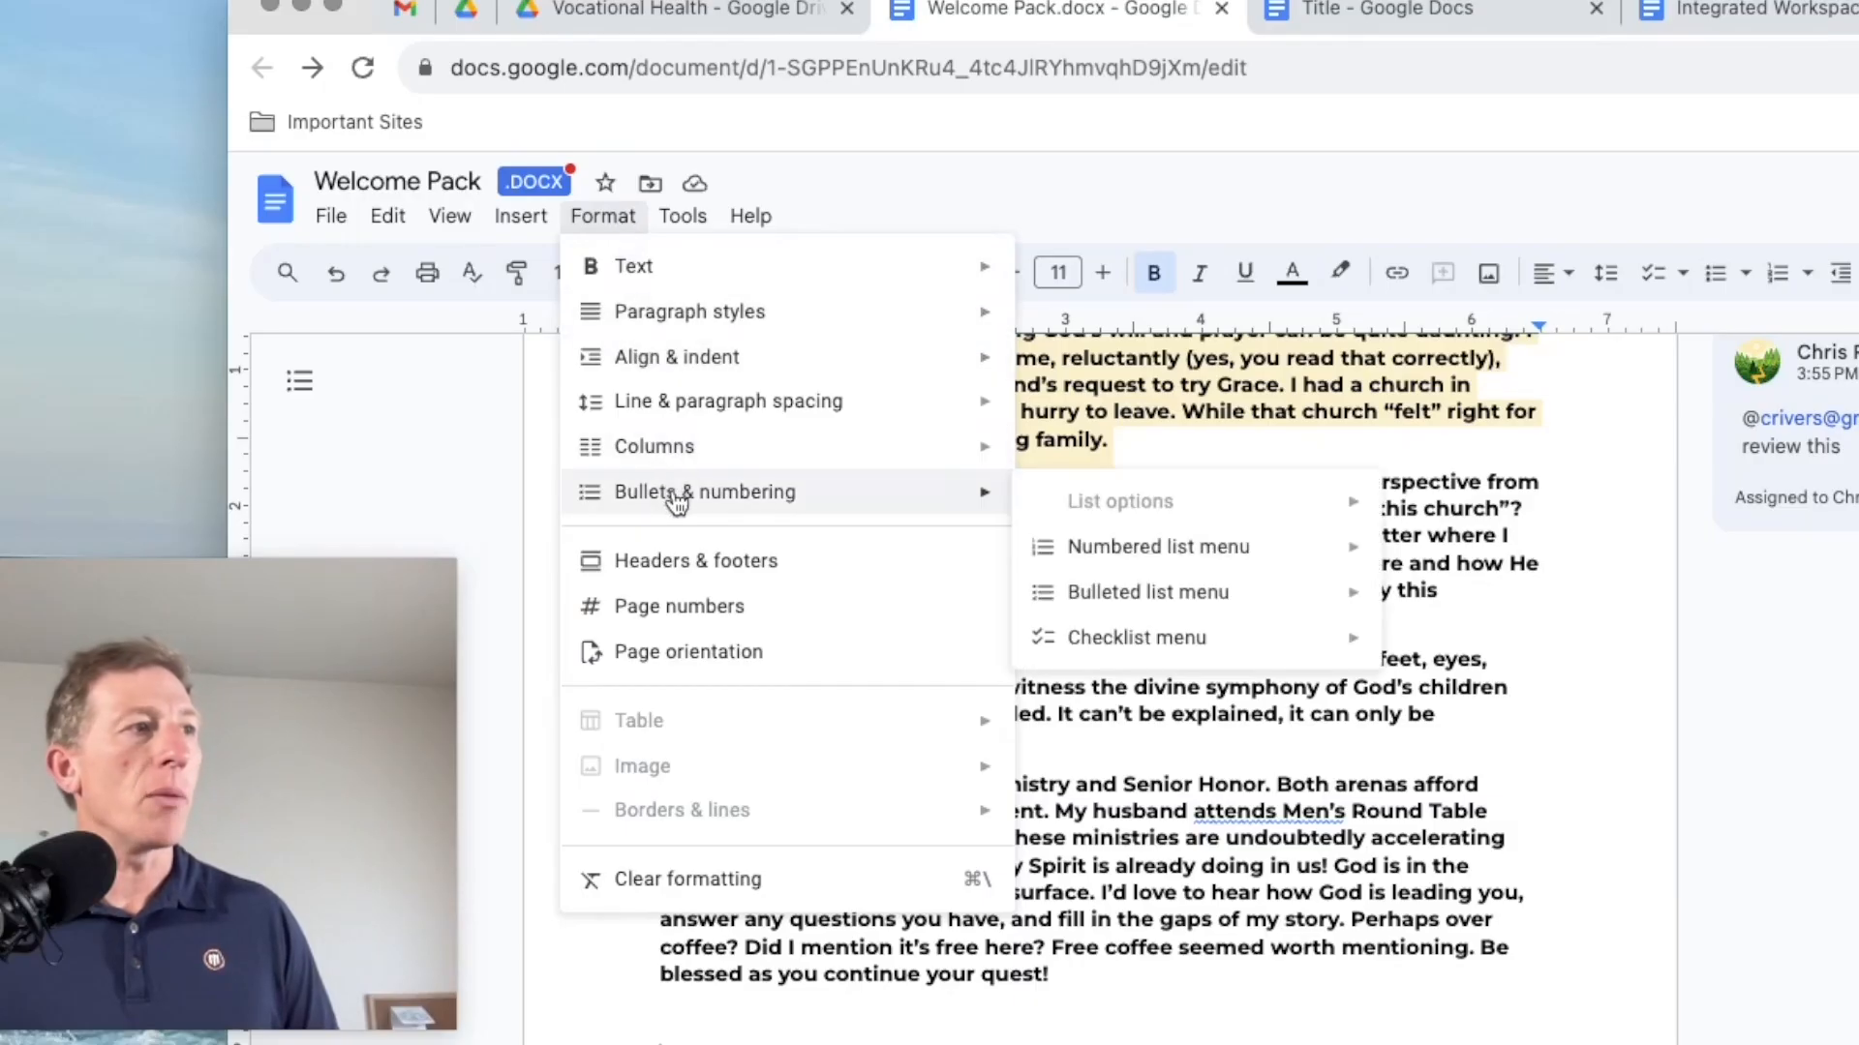
pyautogui.moveTo(1087, 635)
pyautogui.click(1438, 658)
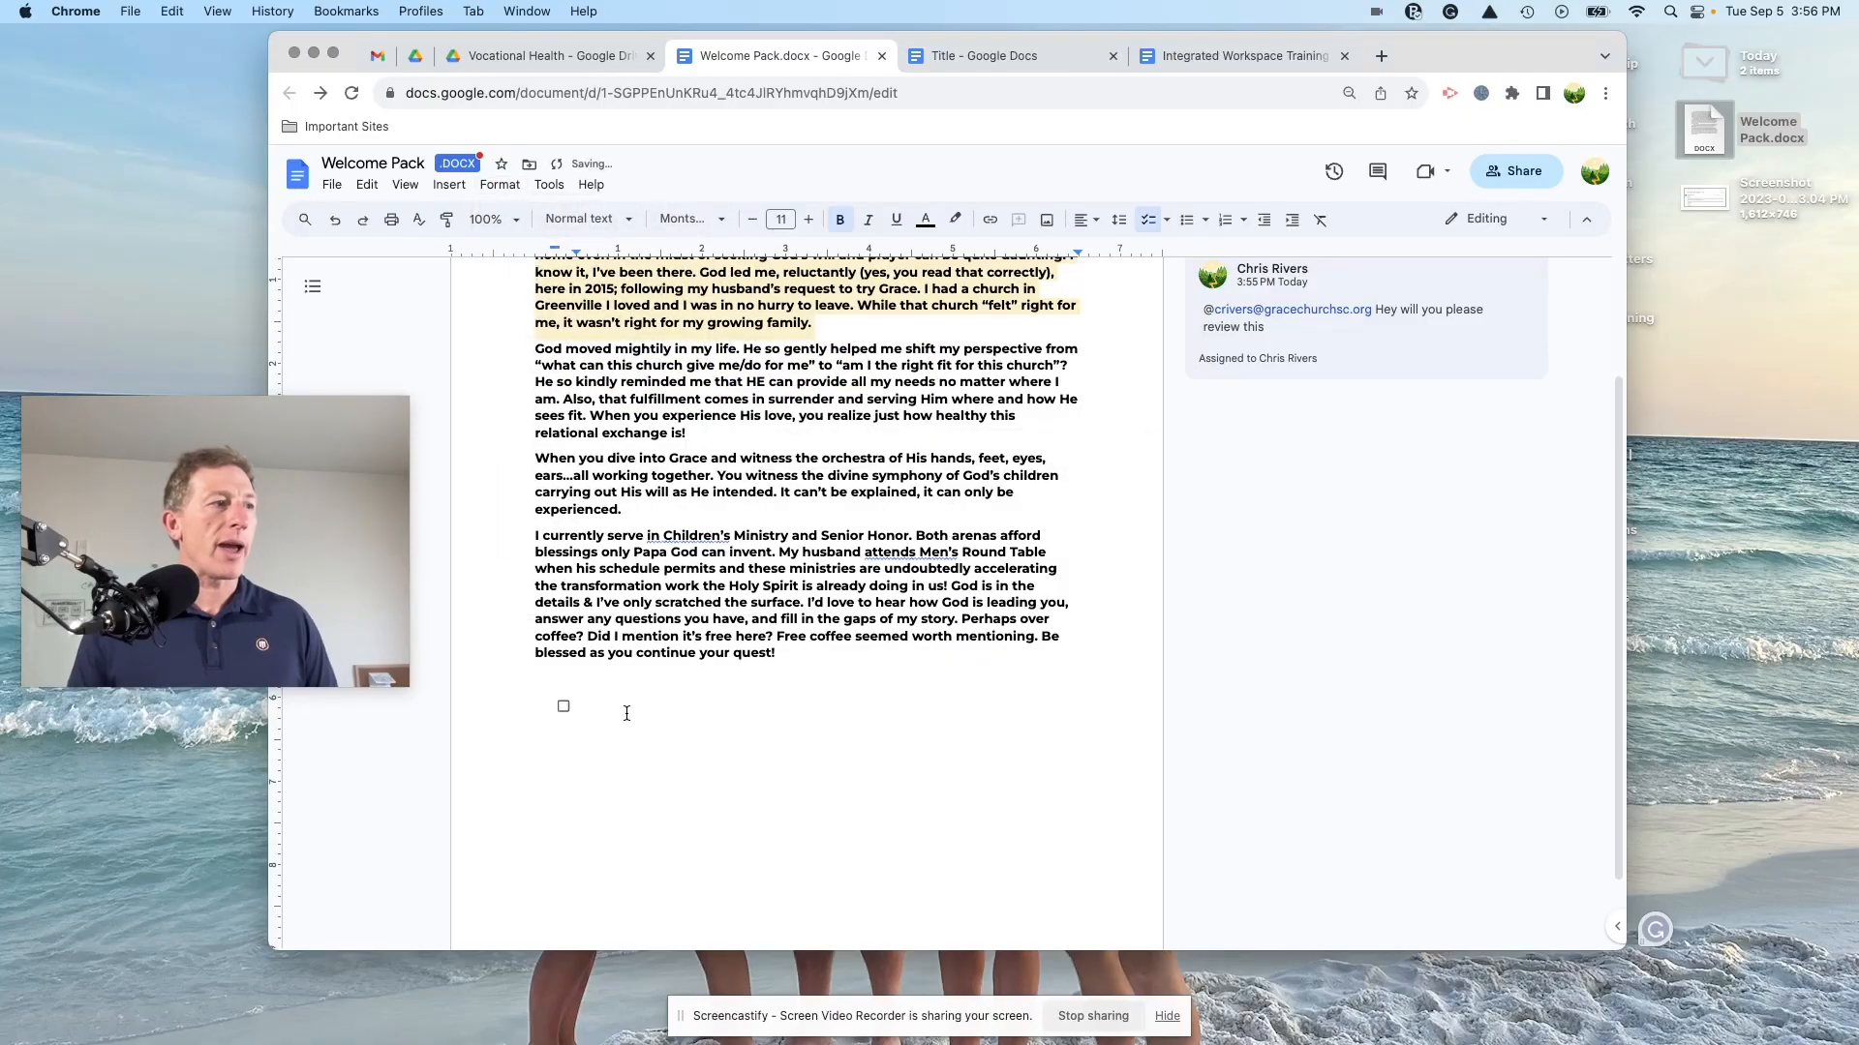
pyautogui.write('Edit for Website')
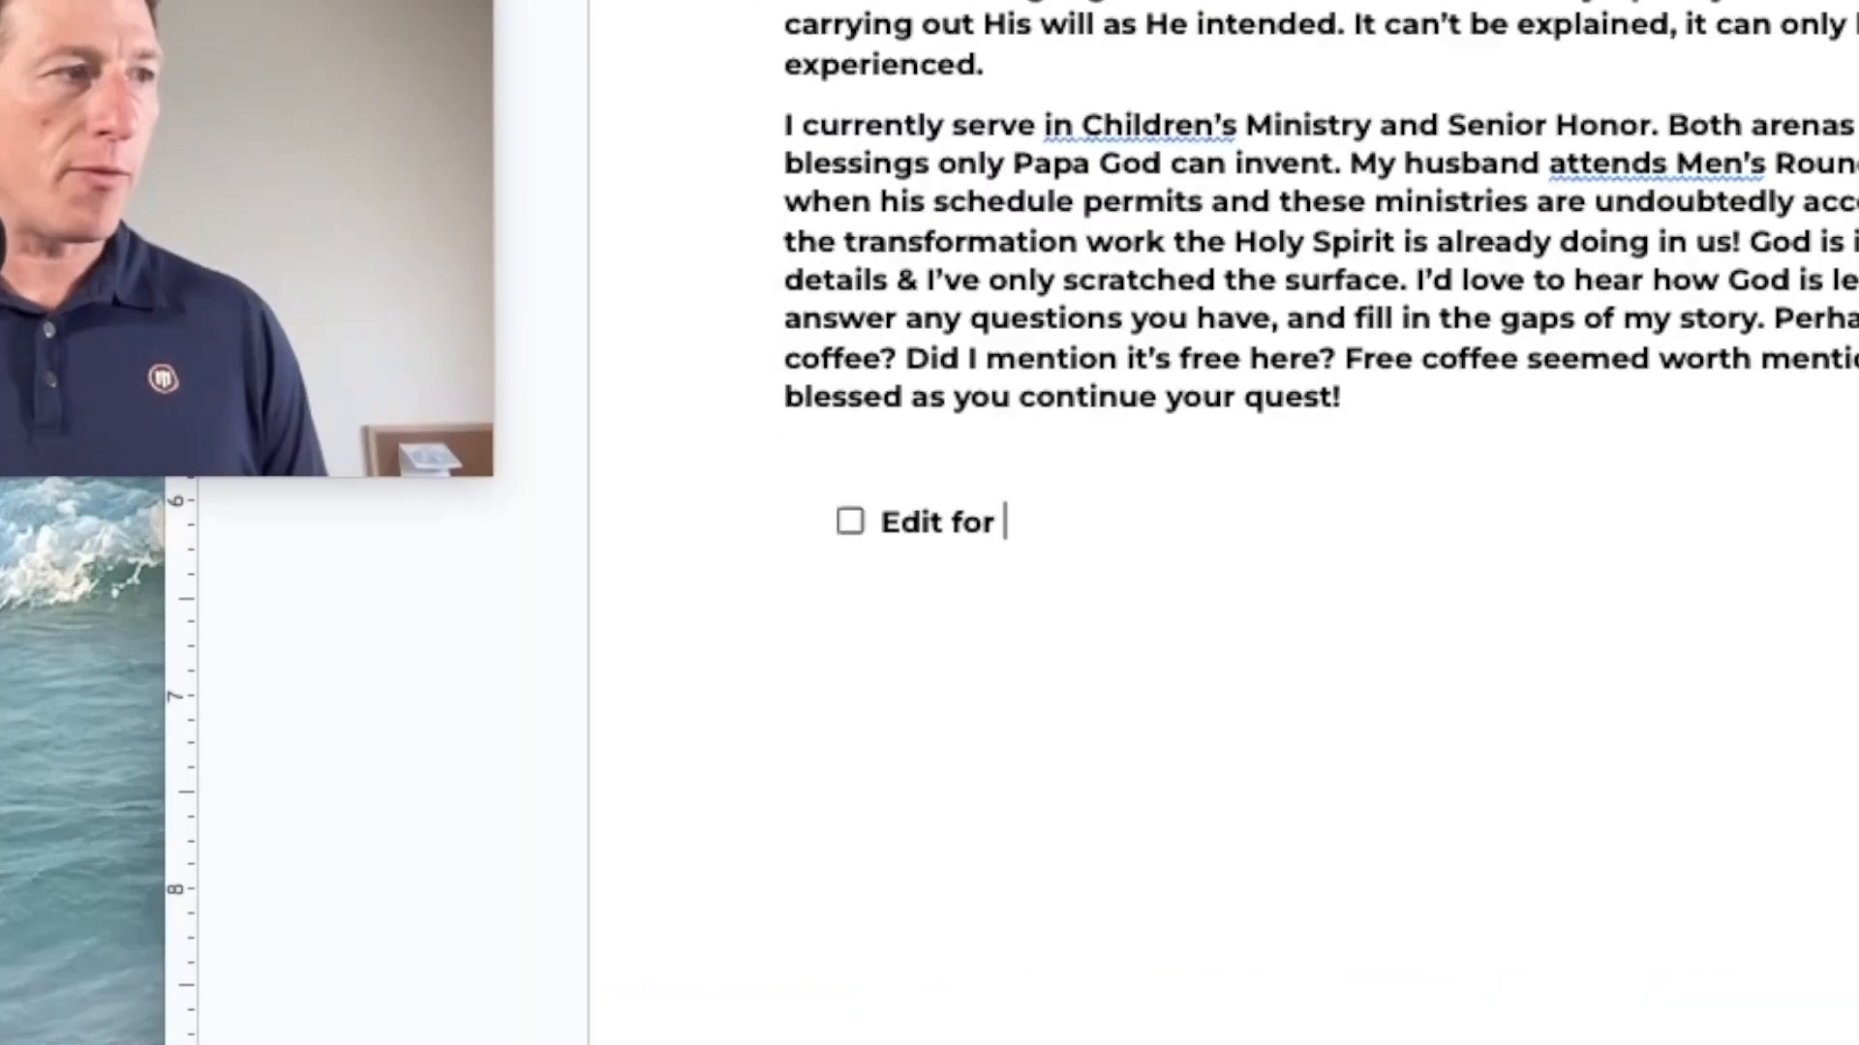
pyautogui.press('Return')
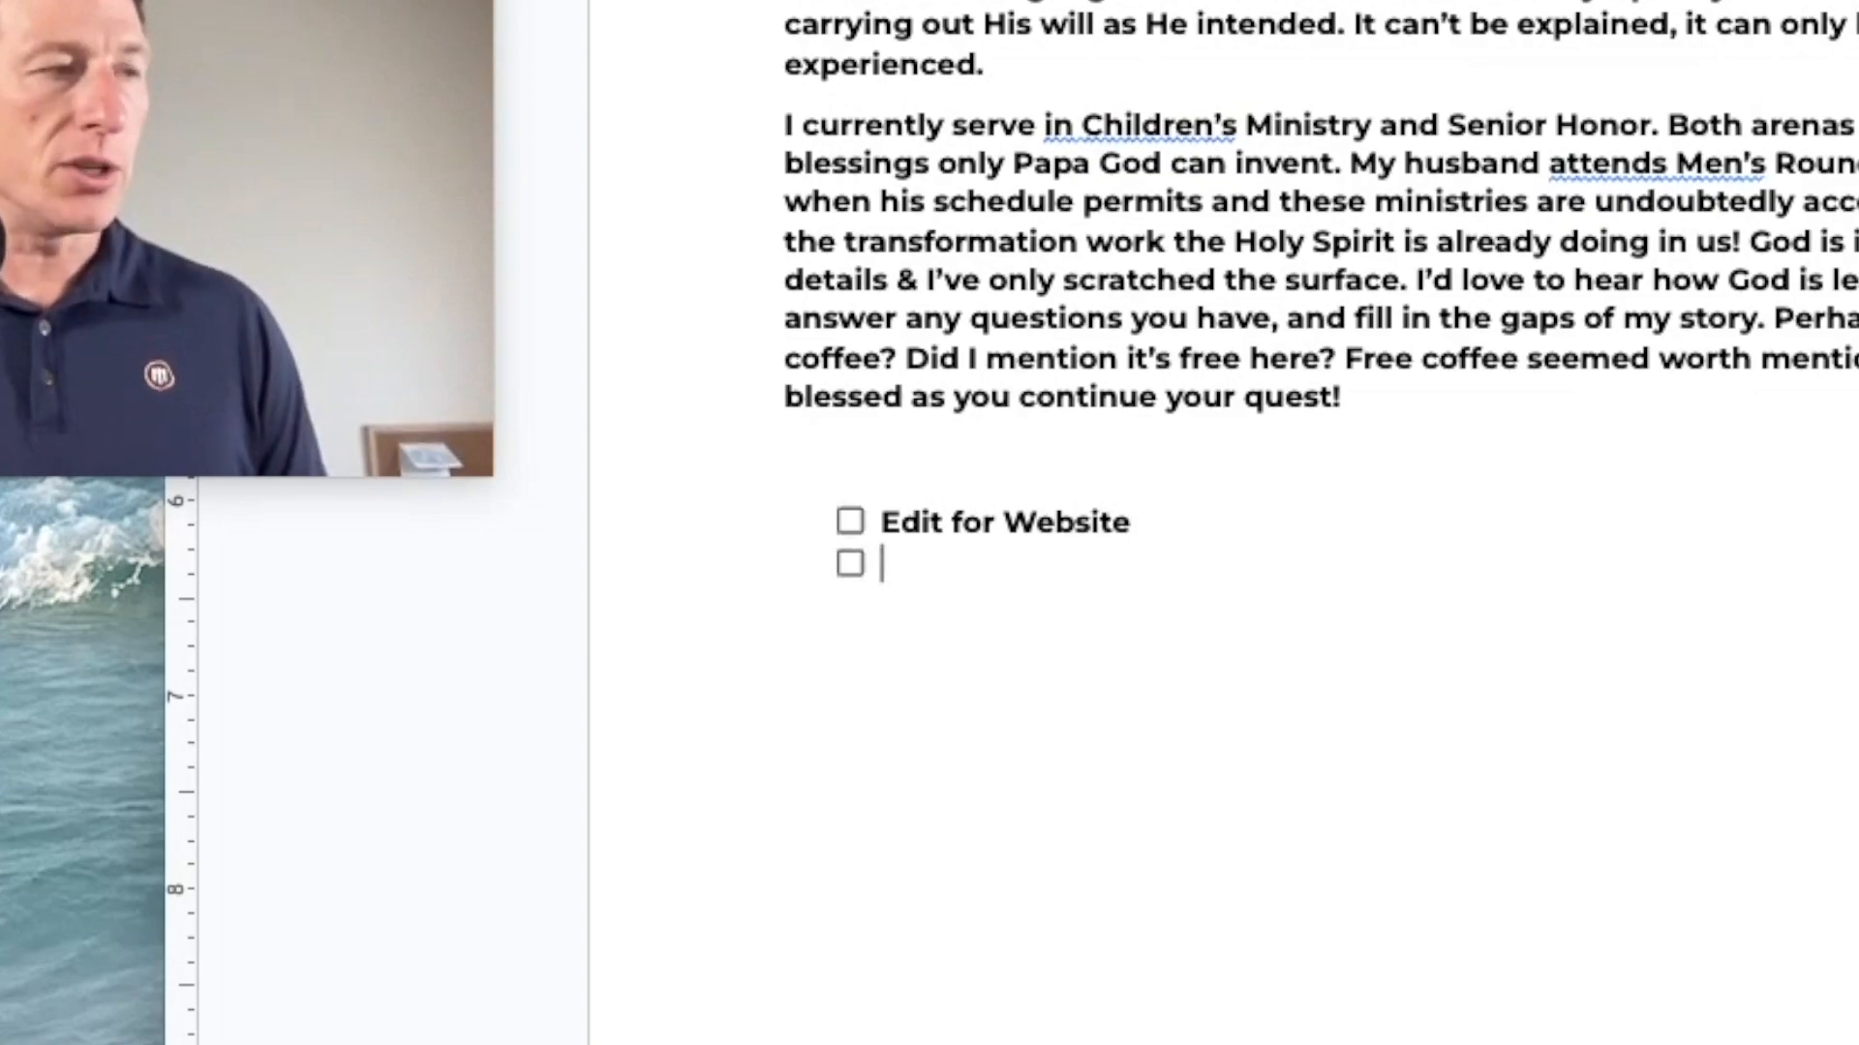
pyautogui.write('Share with COMM Team')
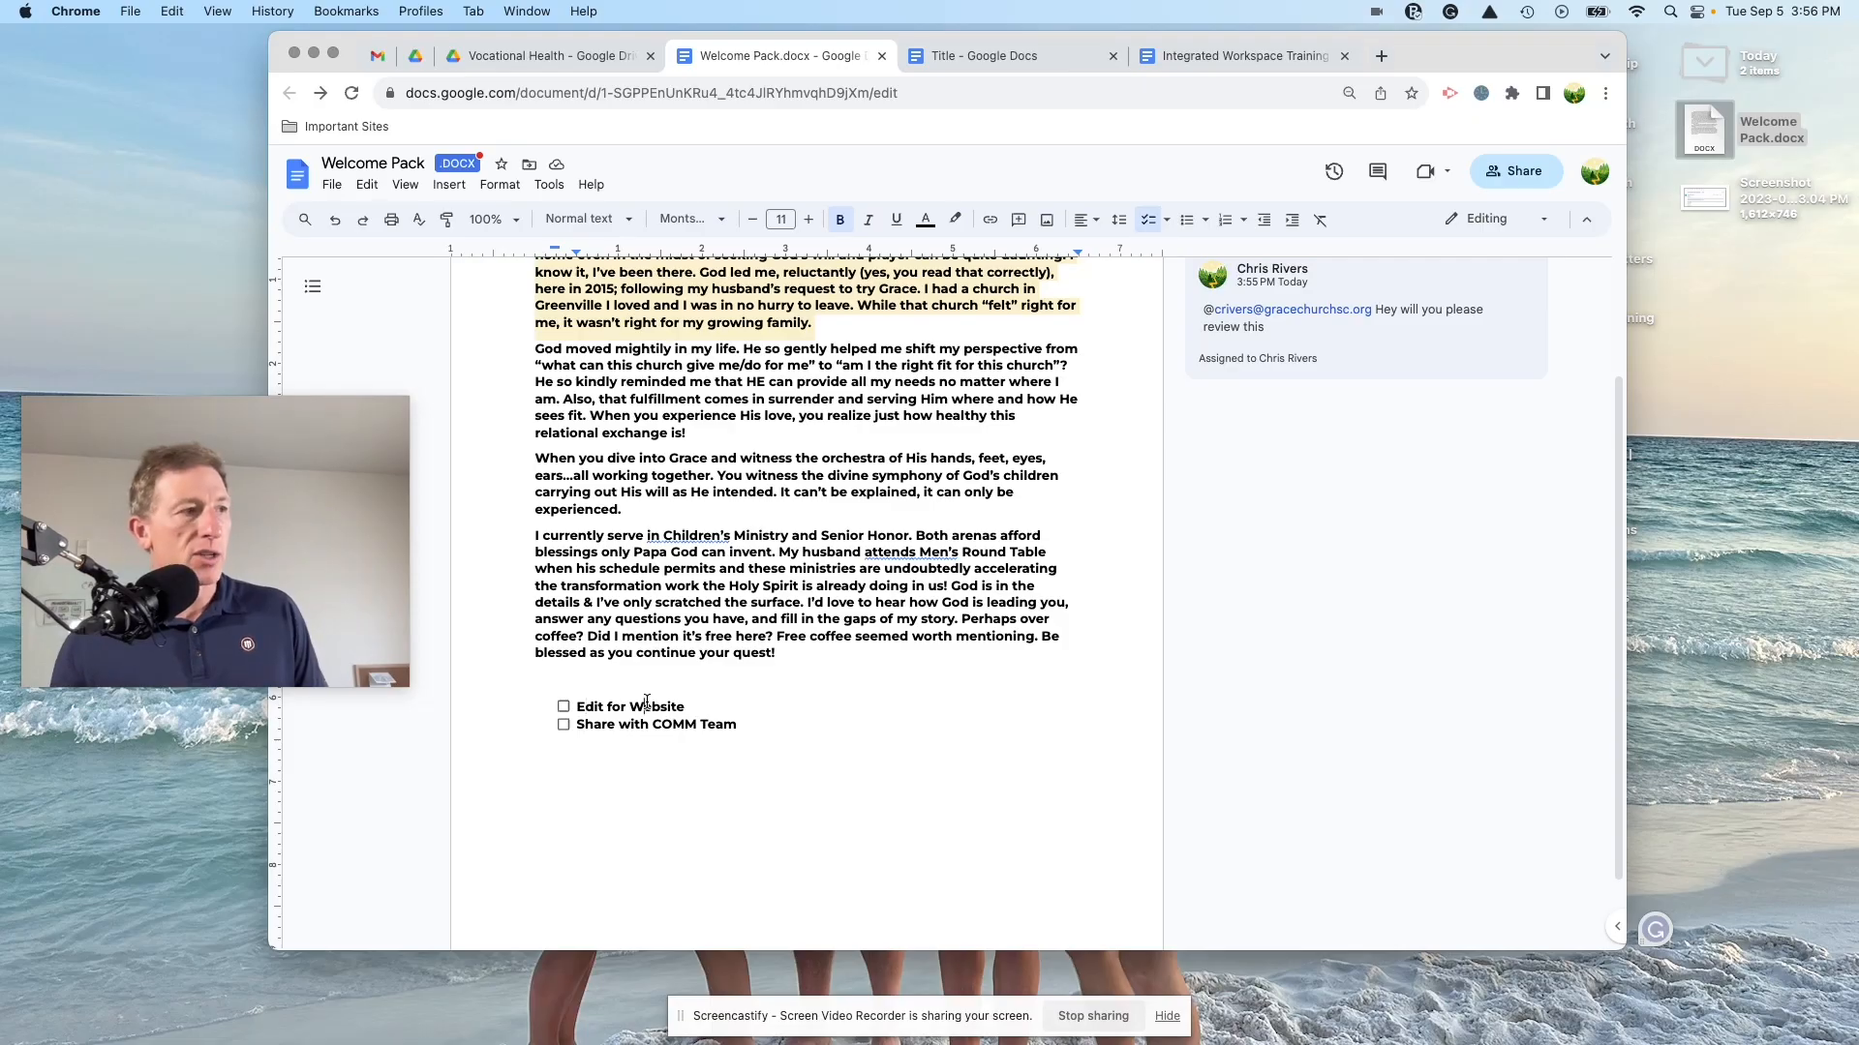
# Step: Add the line 'NEXT STEPS' above the checklist
pyautogui.click(571, 681)
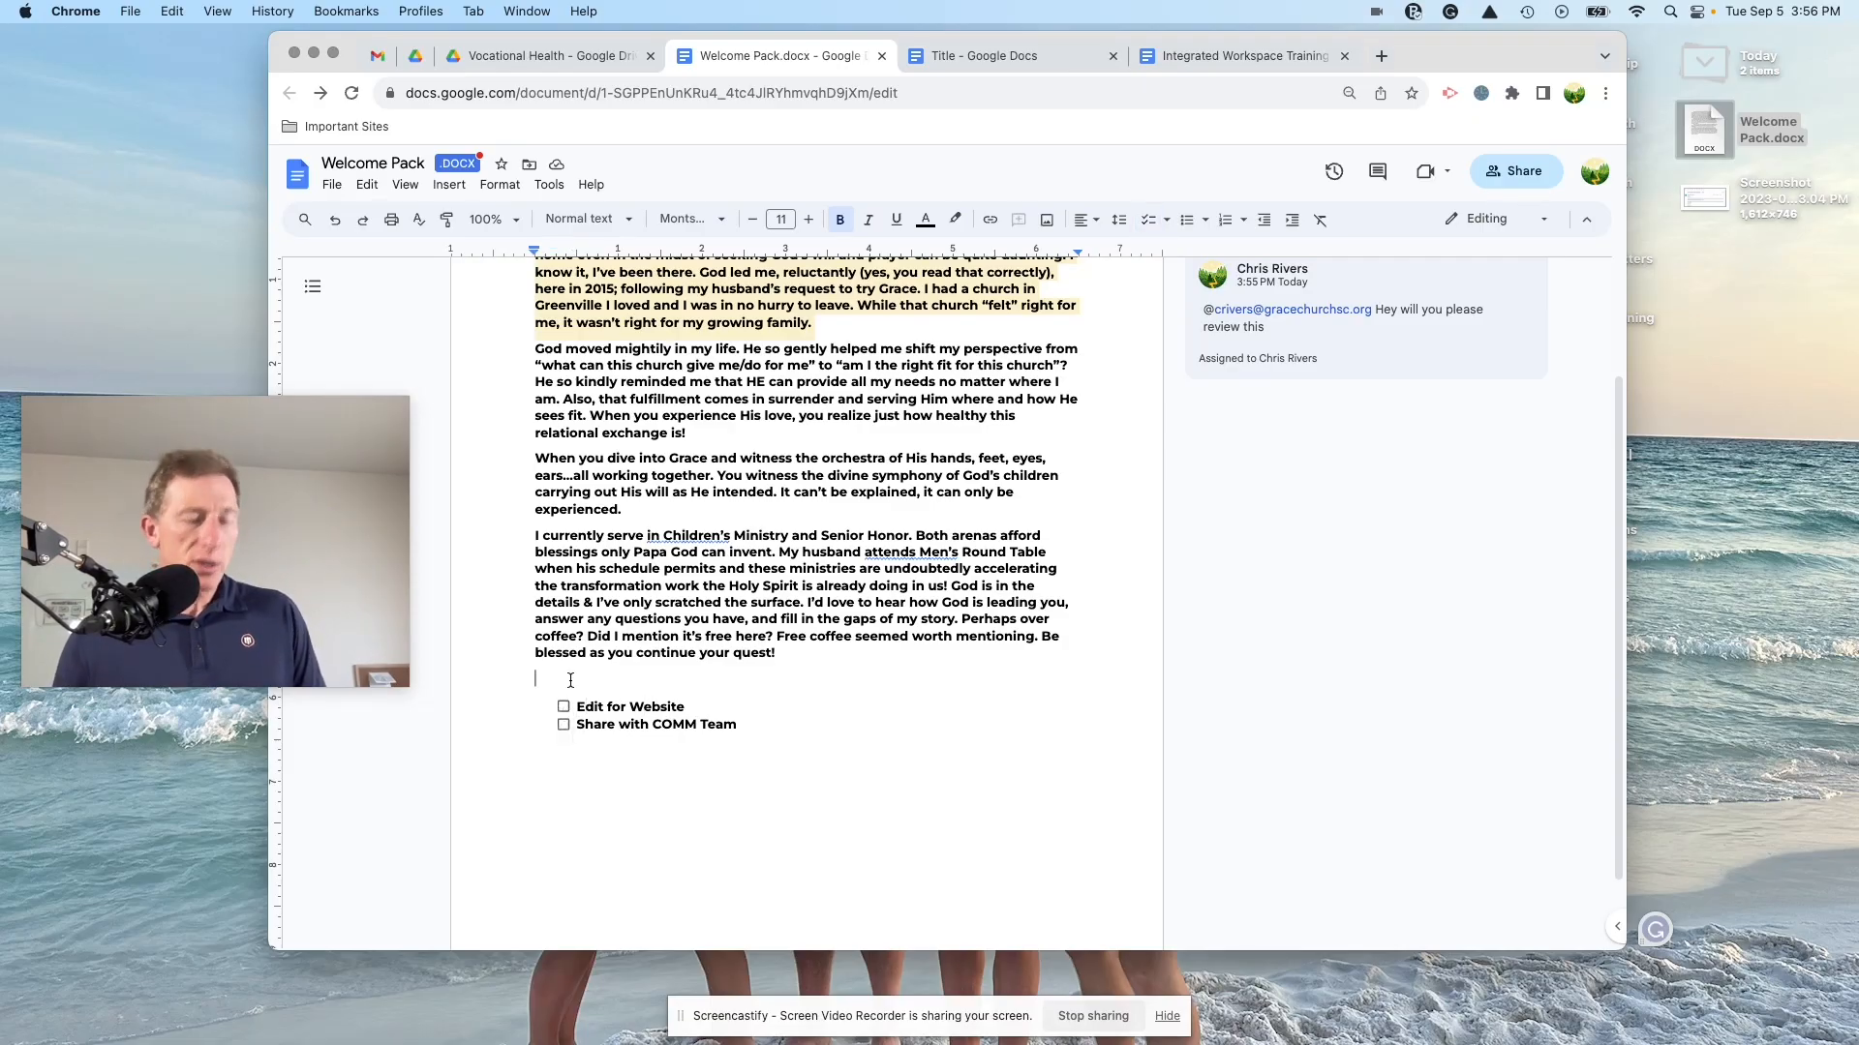
pyautogui.press('Return')
pyautogui.write('NEXT STEPS')
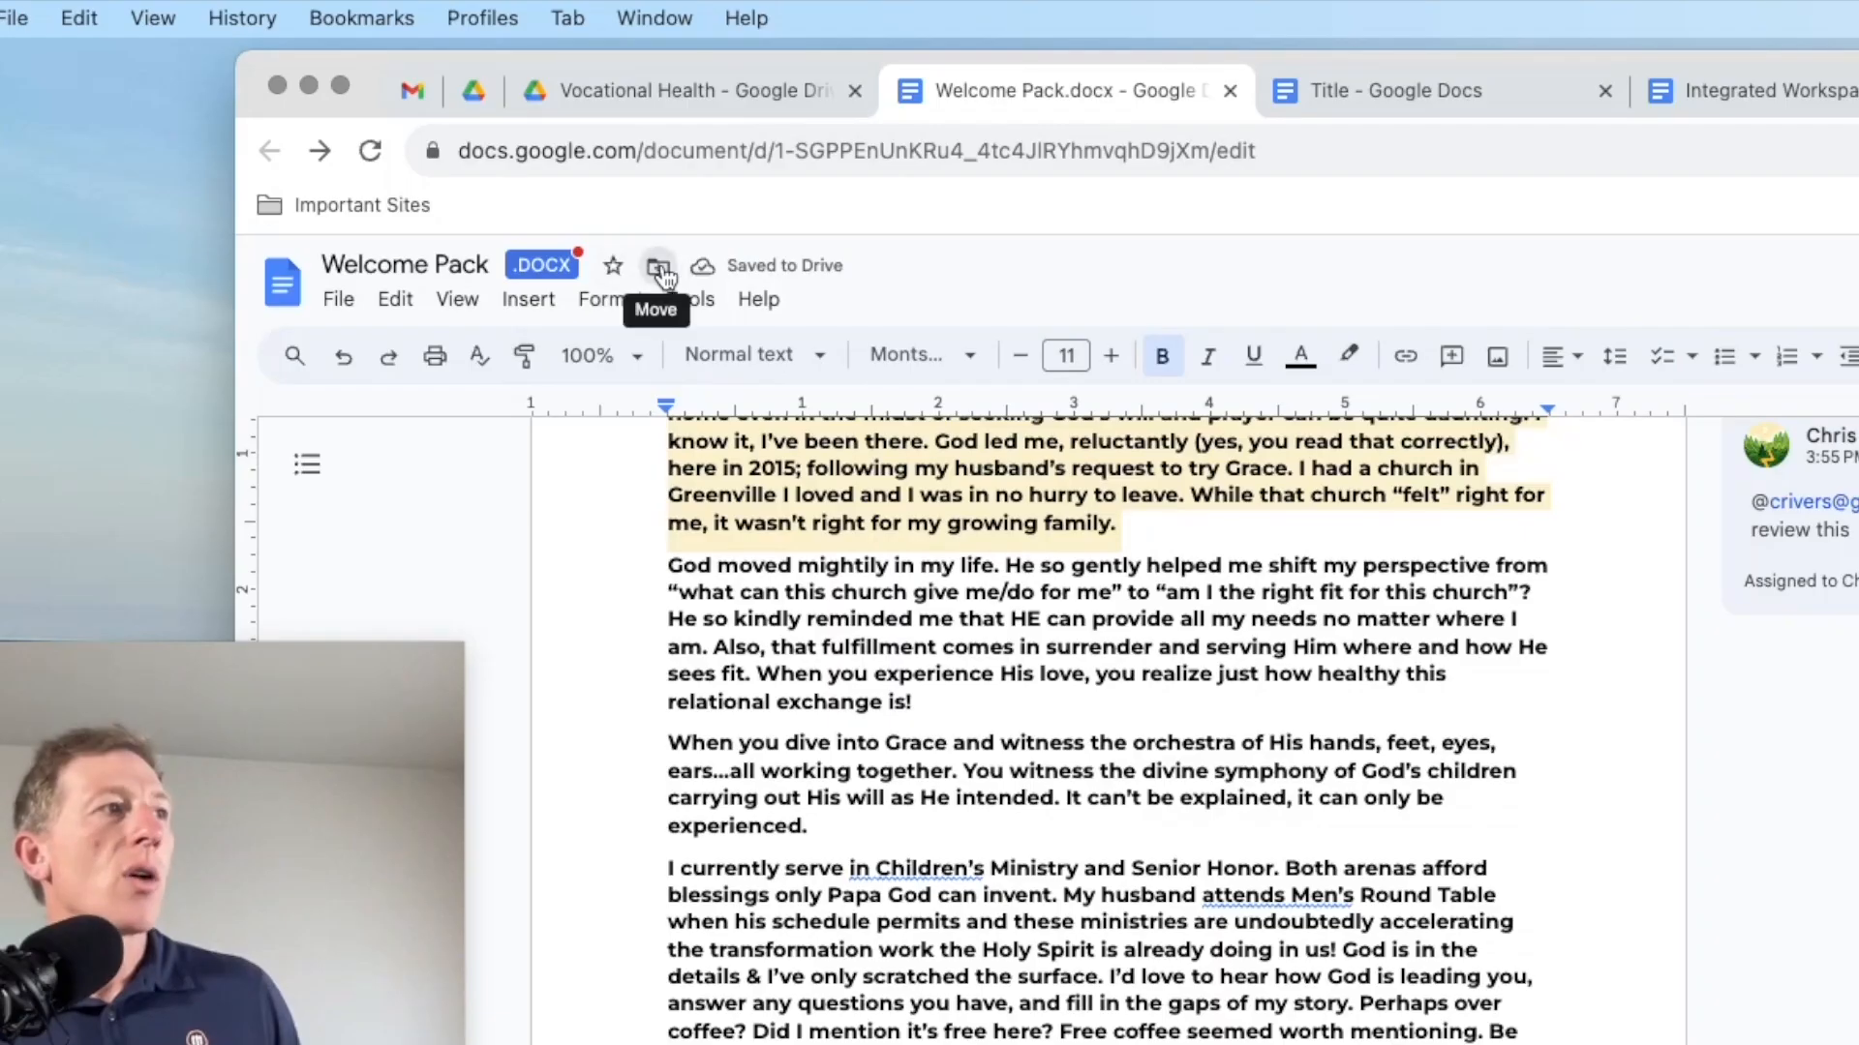
# Step: Jump from the document to its Vocational Health folder in Drive and collapse Shared drives
pyautogui.click(528, 165)
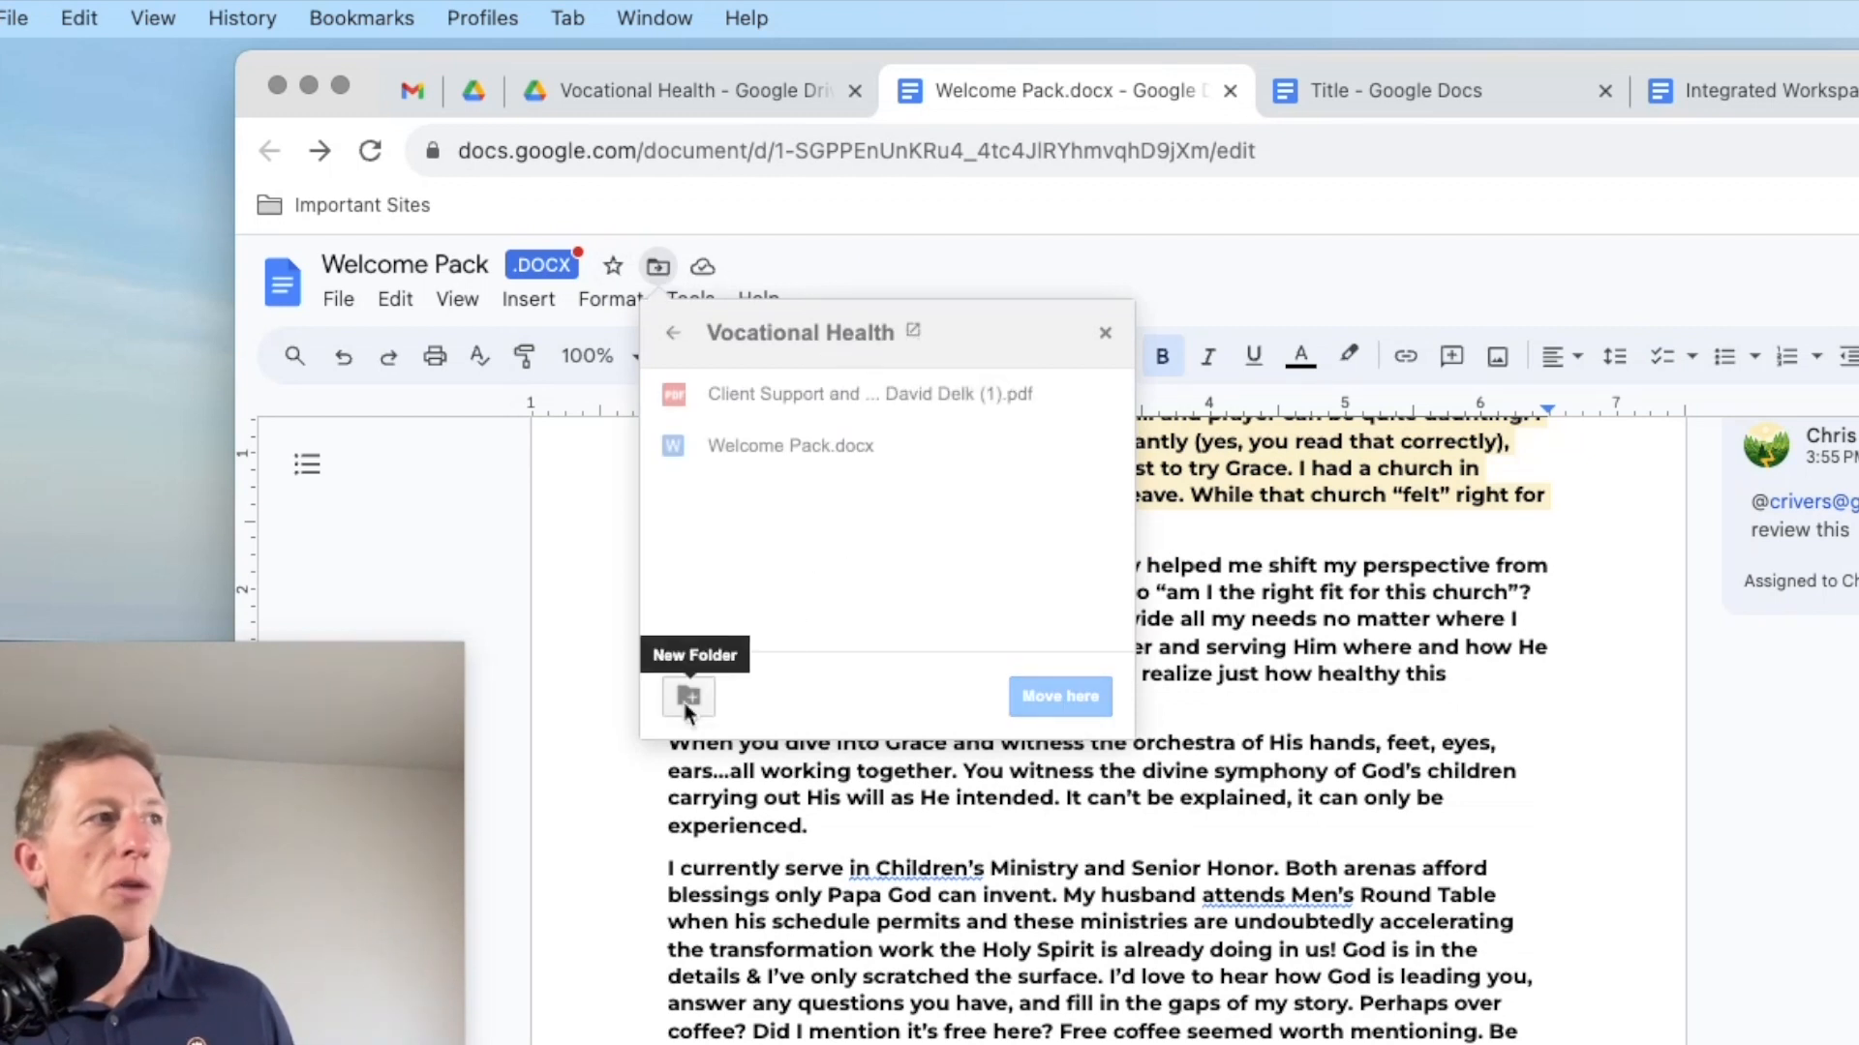
pyautogui.click(708, 82)
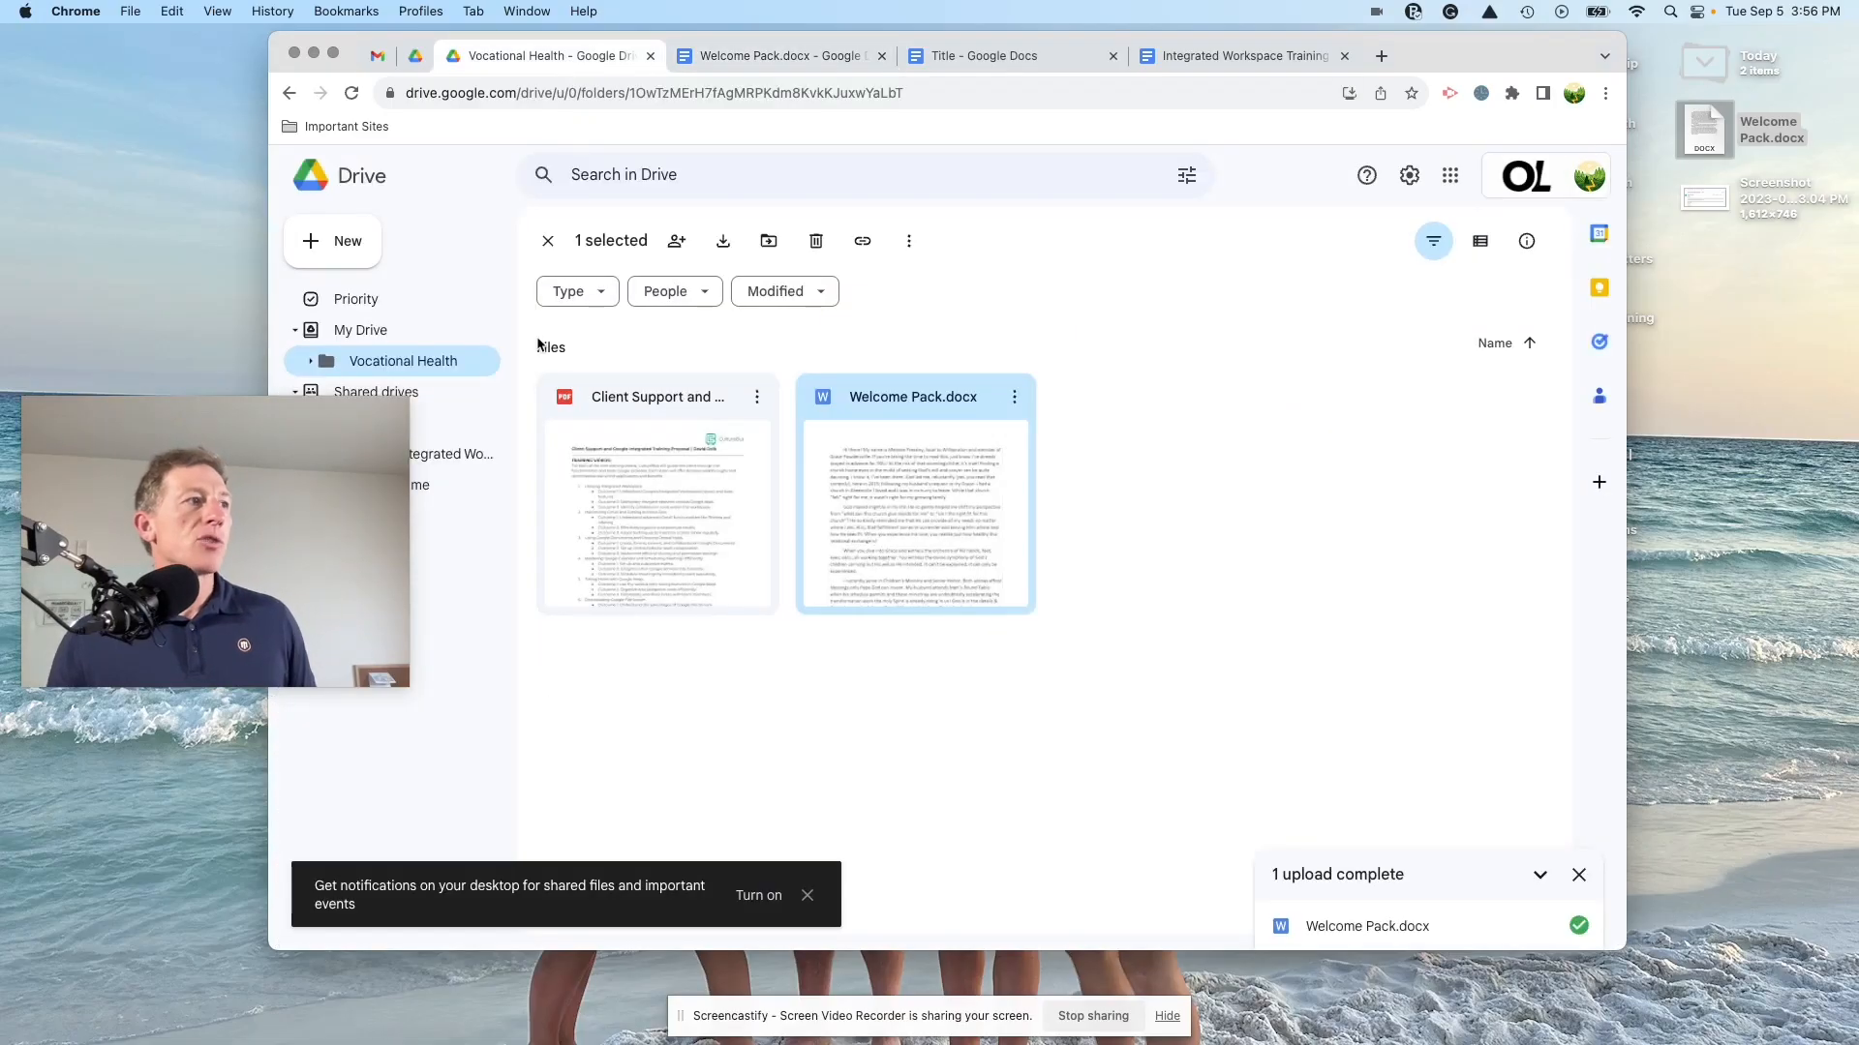
pyautogui.moveTo(319, 417); pyautogui.dragTo(298, 607)
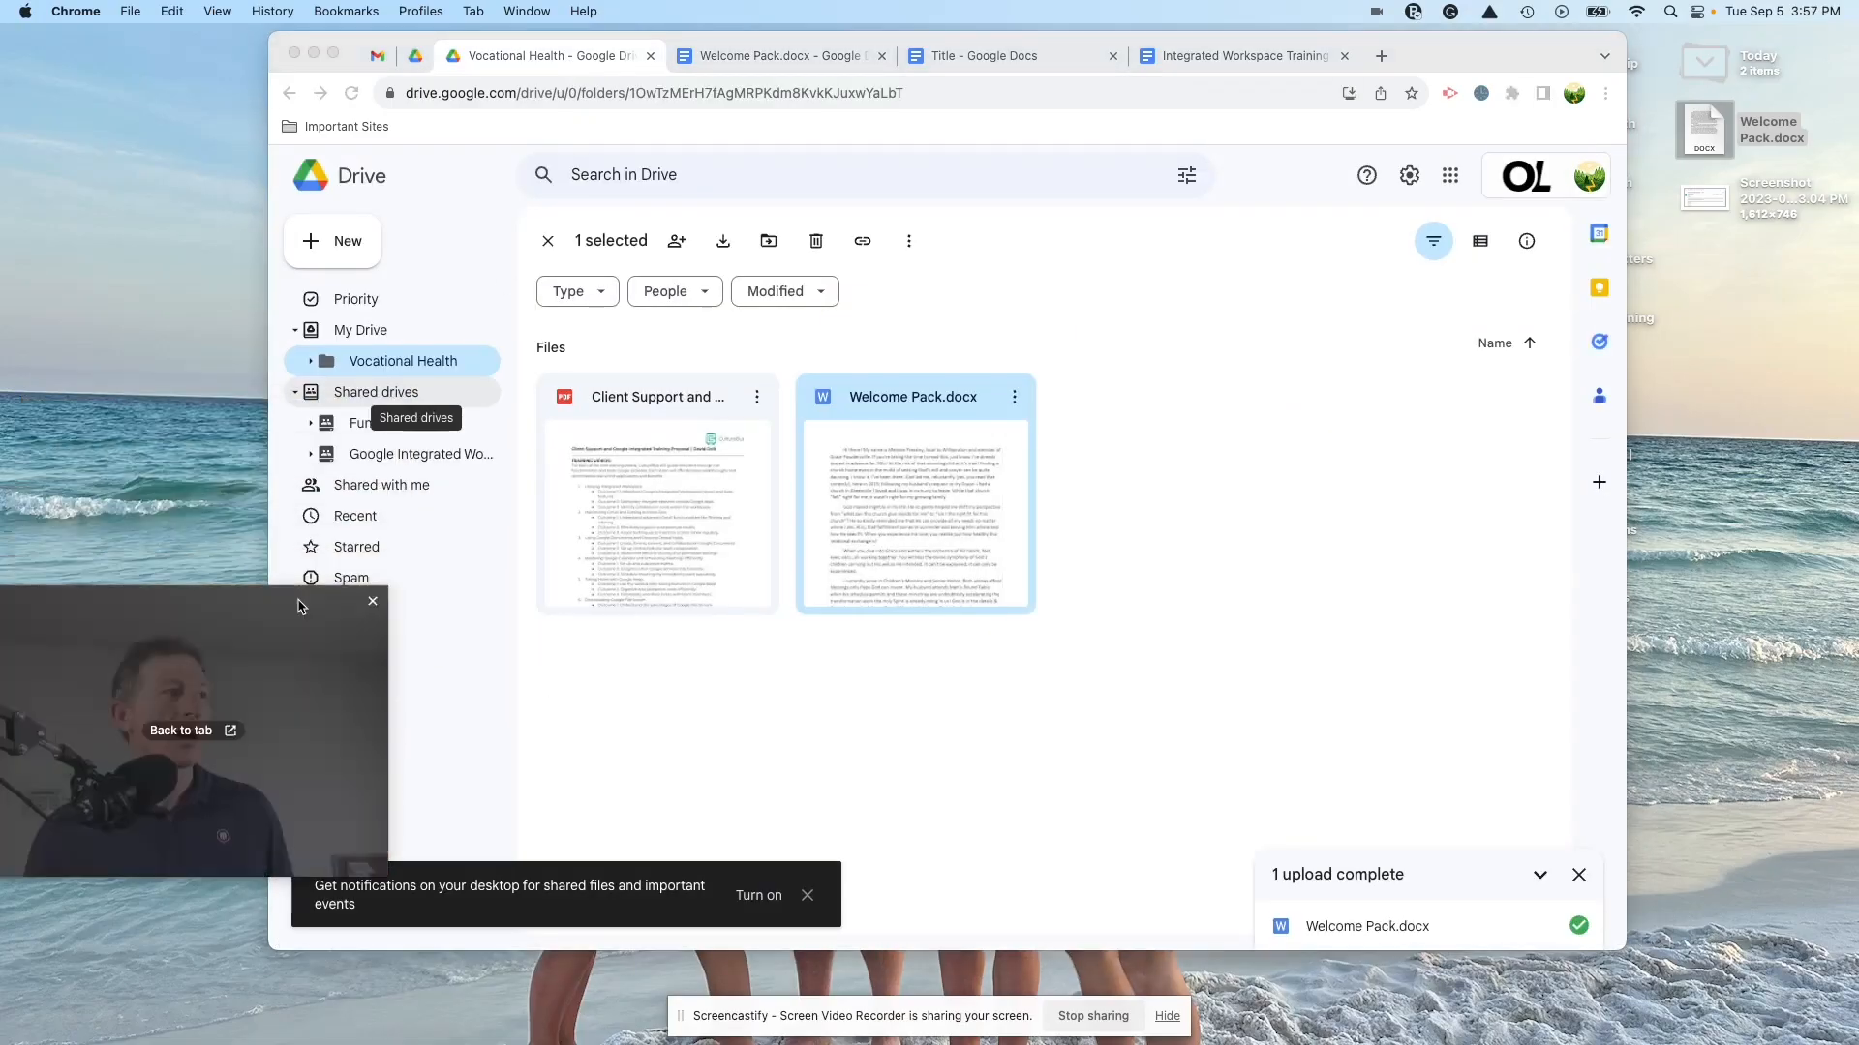
pyautogui.click(295, 396)
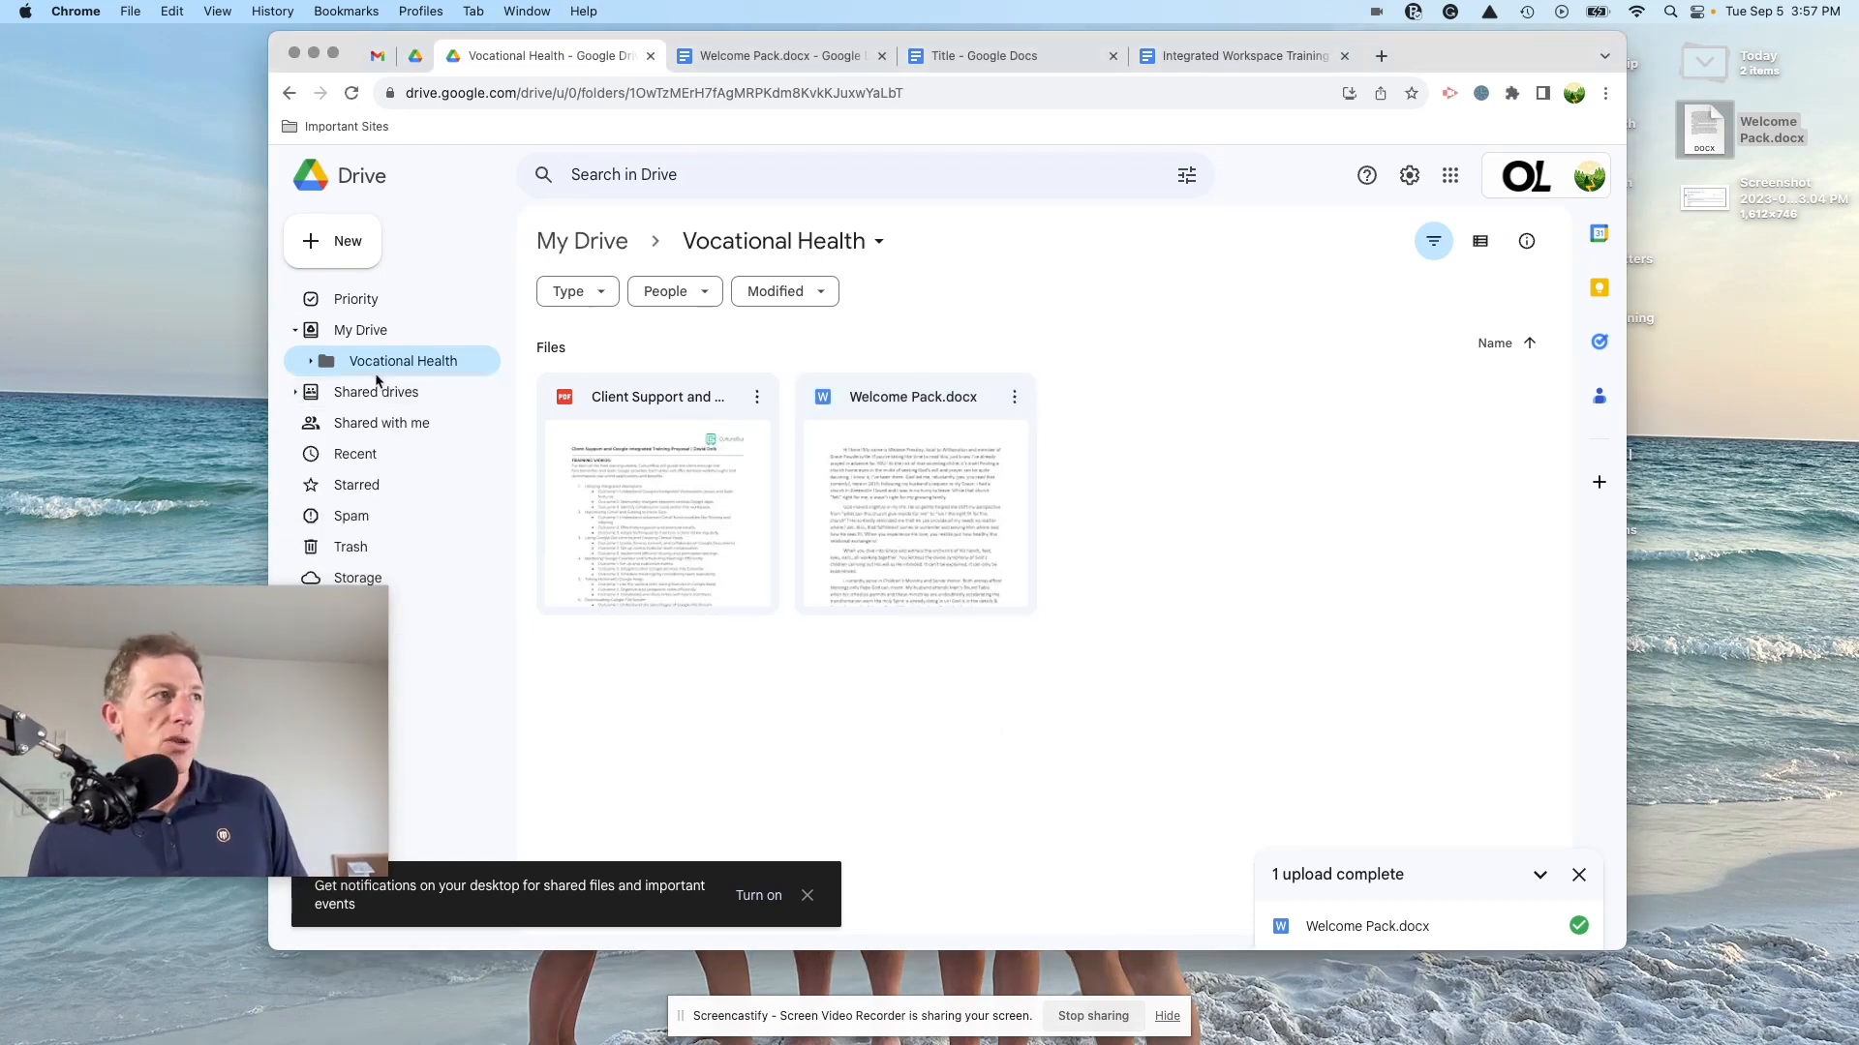
# Step: Glance at Gmail, review Welcome Pack's File > Download formats, then bring up the Title document
pyautogui.click(381, 65)
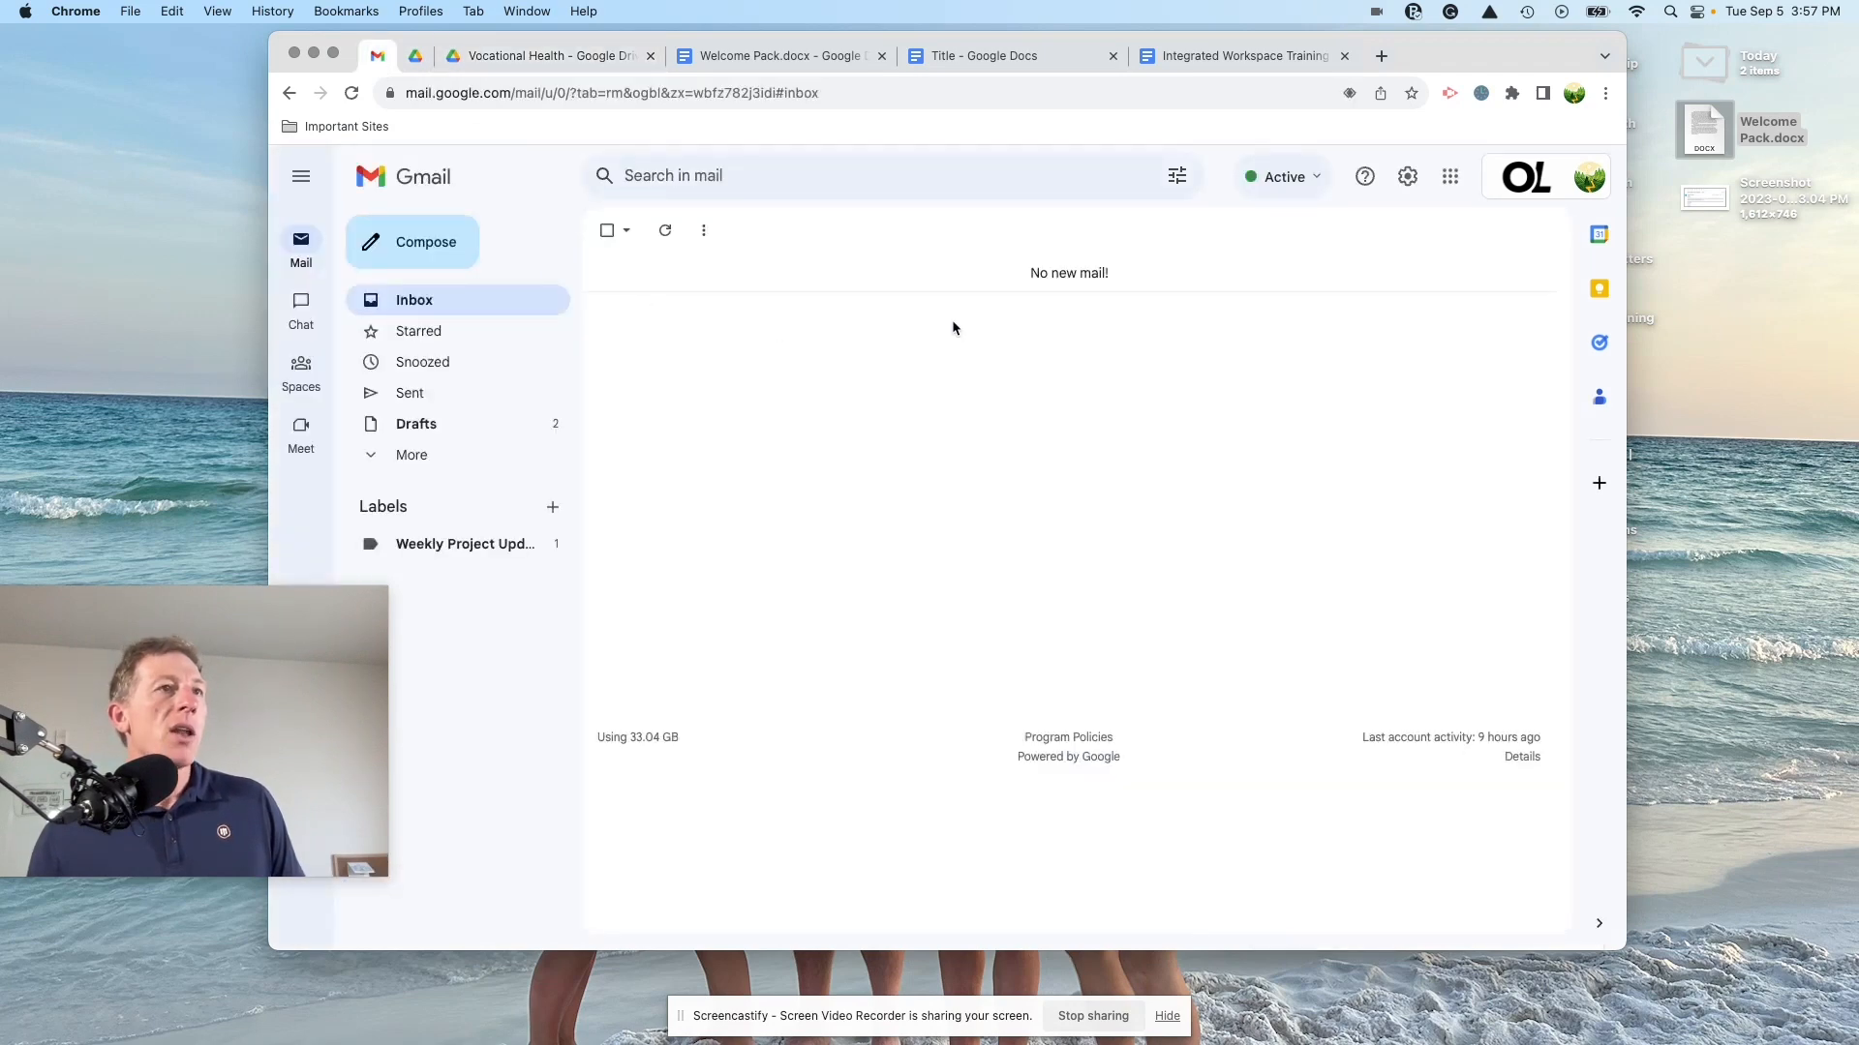
pyautogui.click(738, 64)
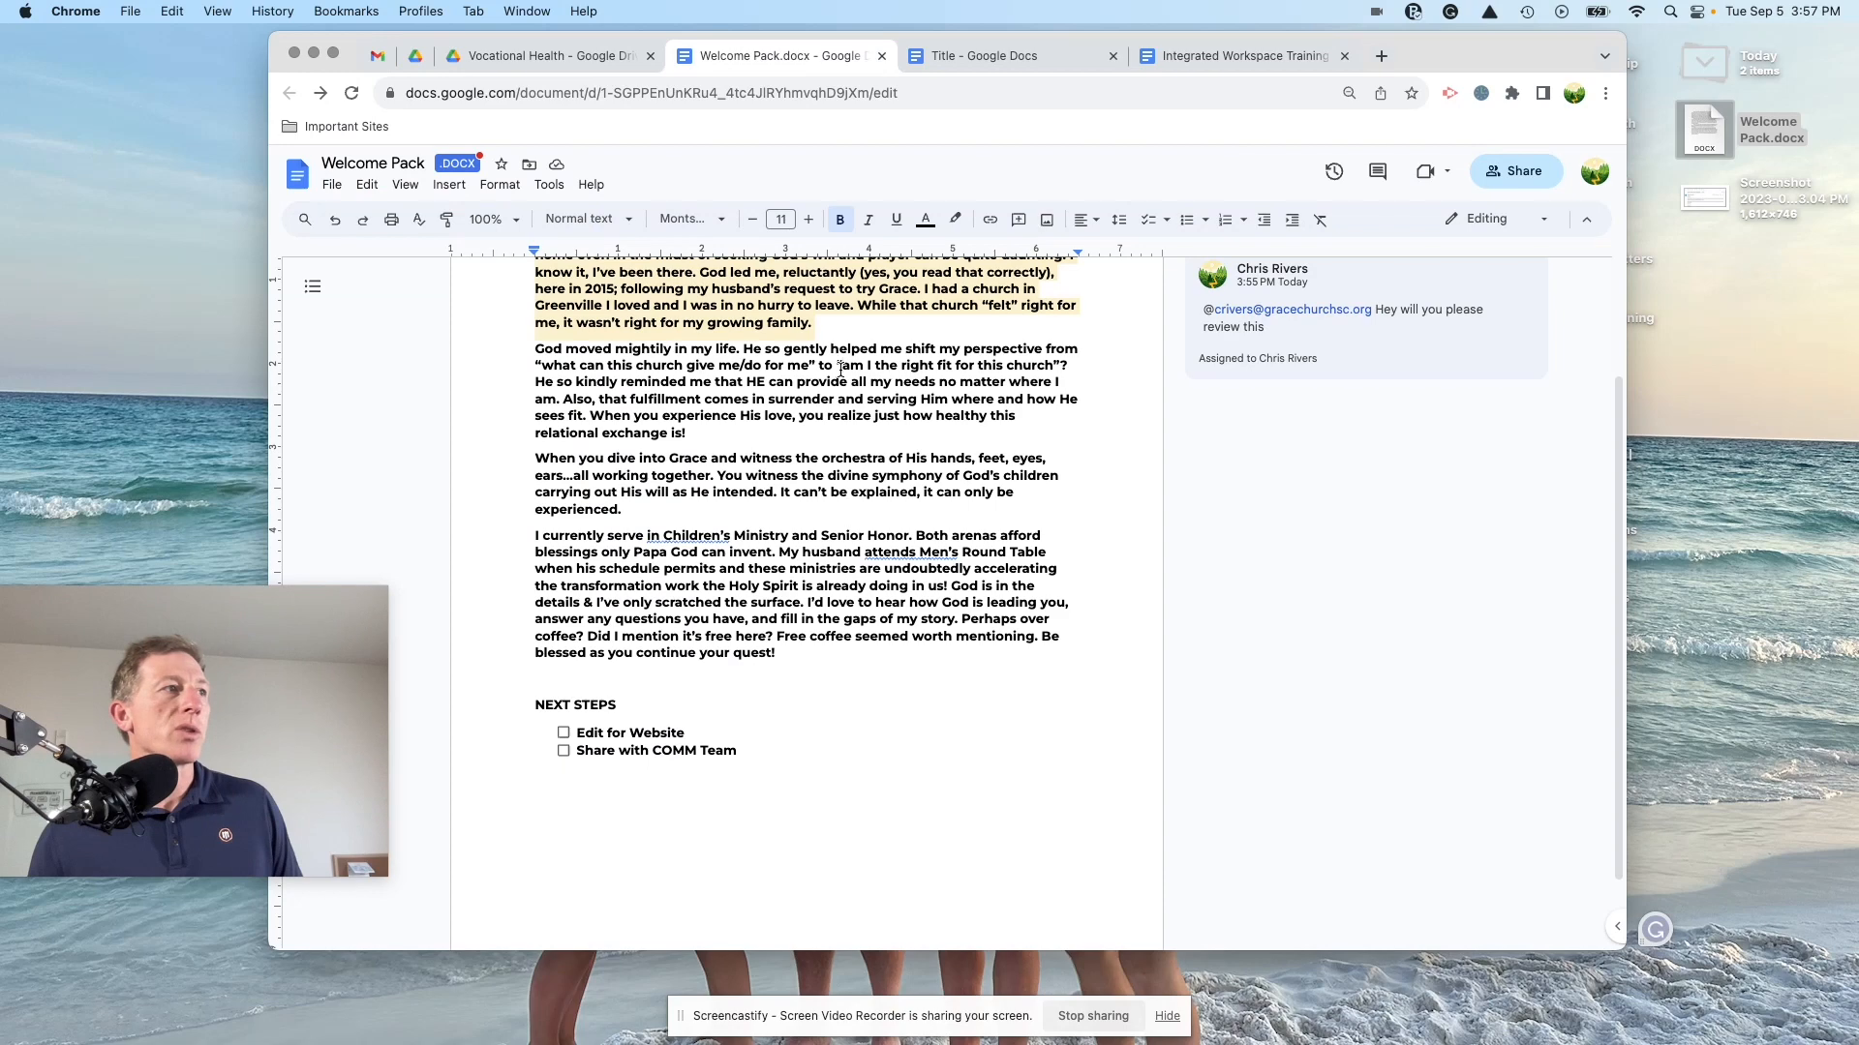
pyautogui.click(332, 186)
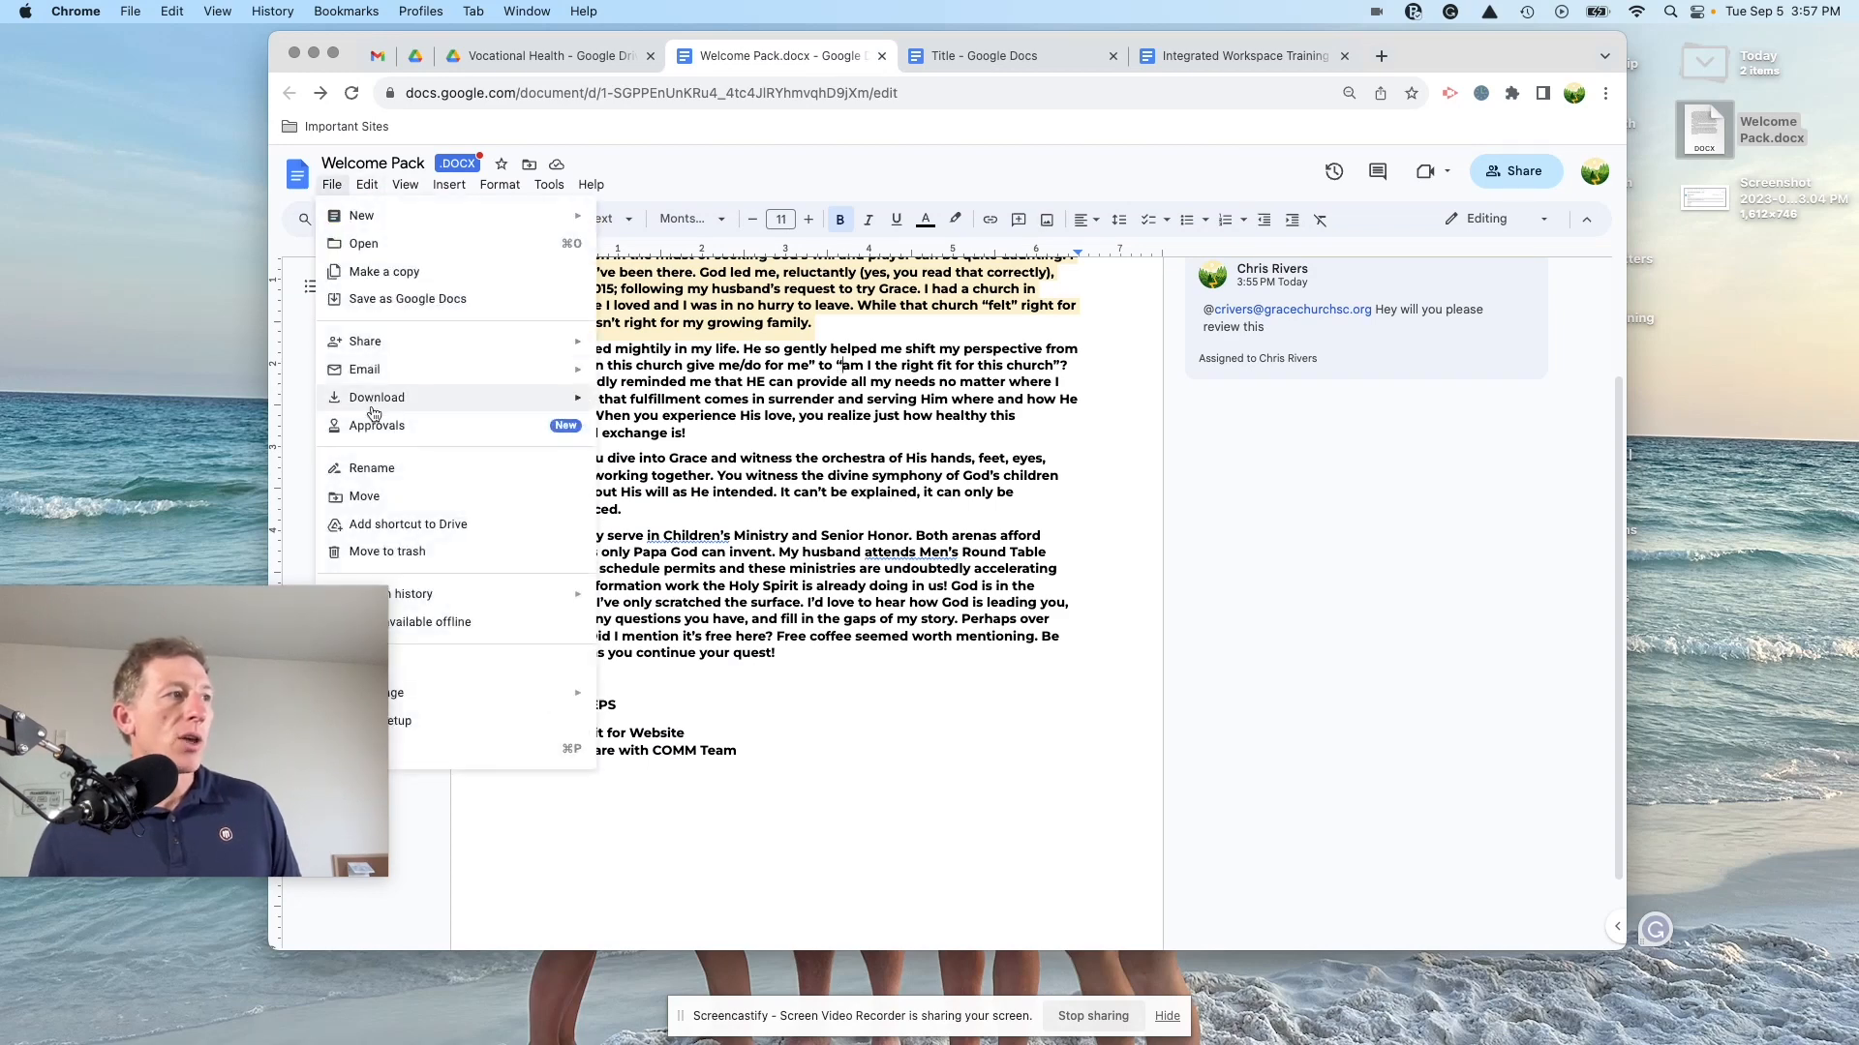
pyautogui.moveTo(374, 411)
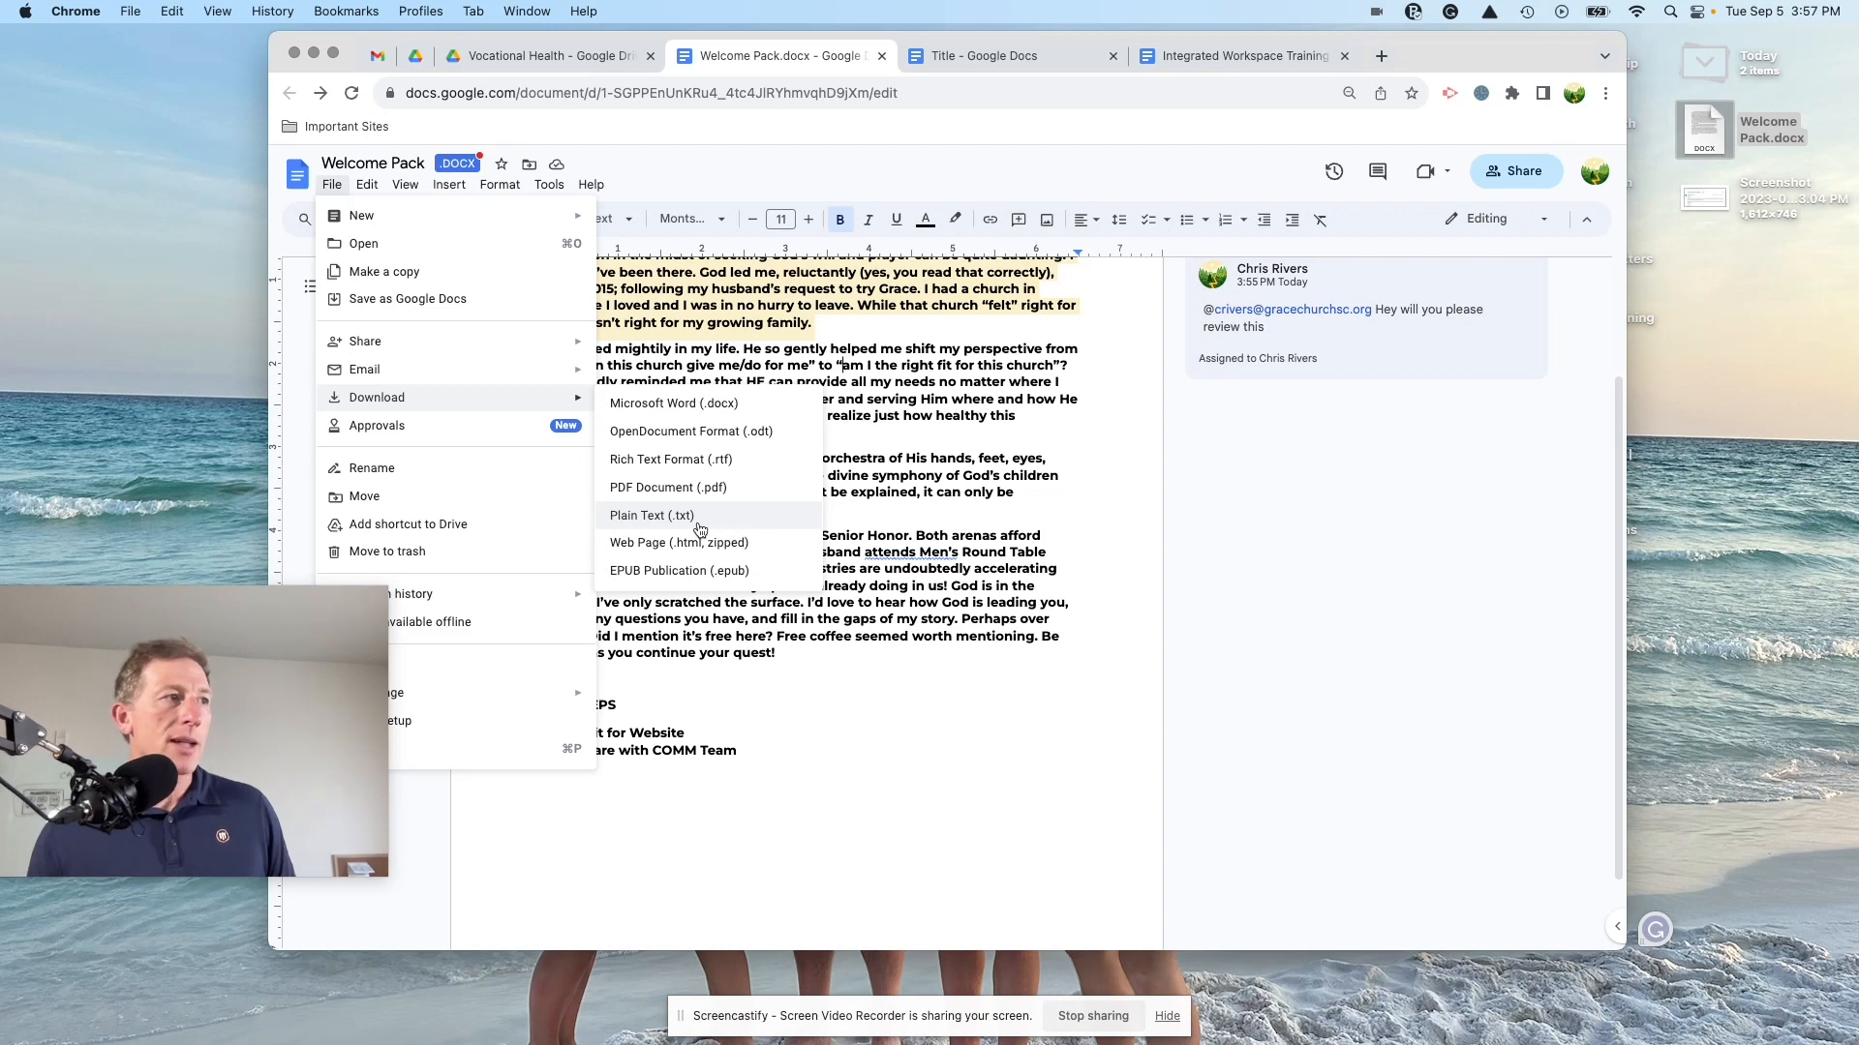
pyautogui.click(856, 414)
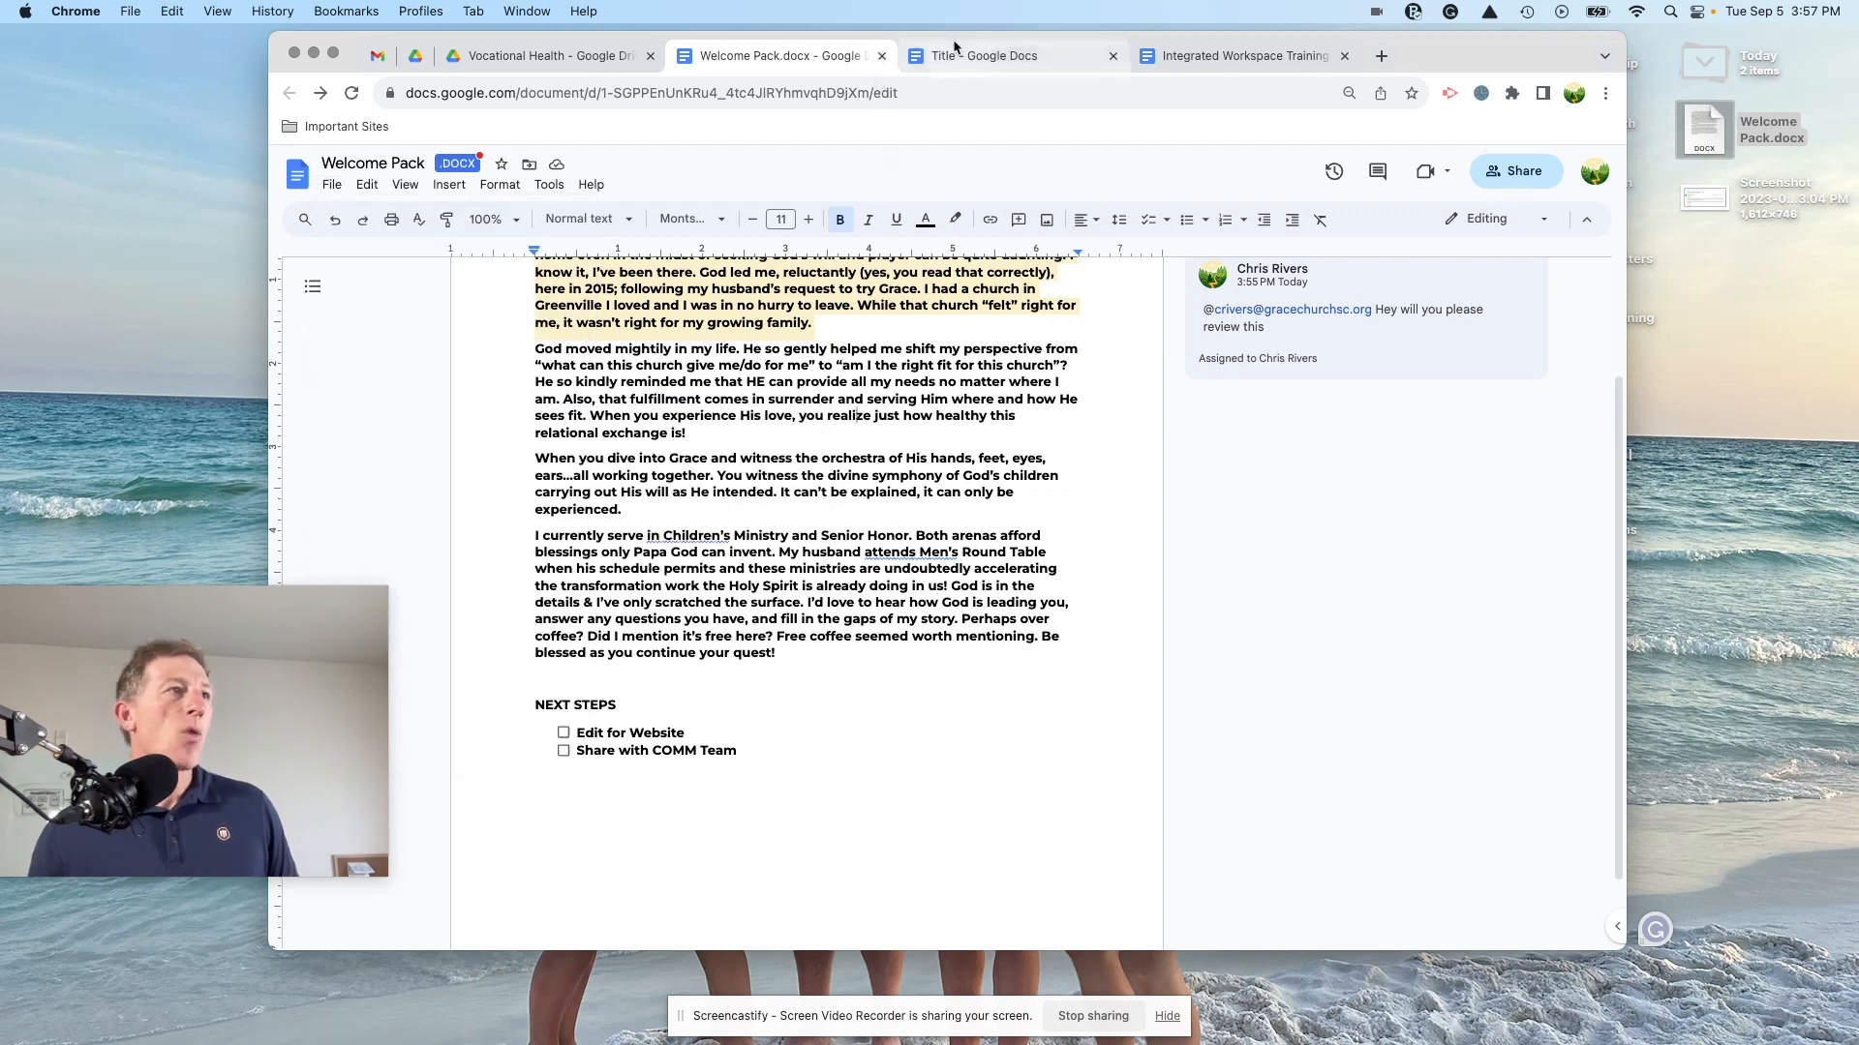
pyautogui.click(974, 61)
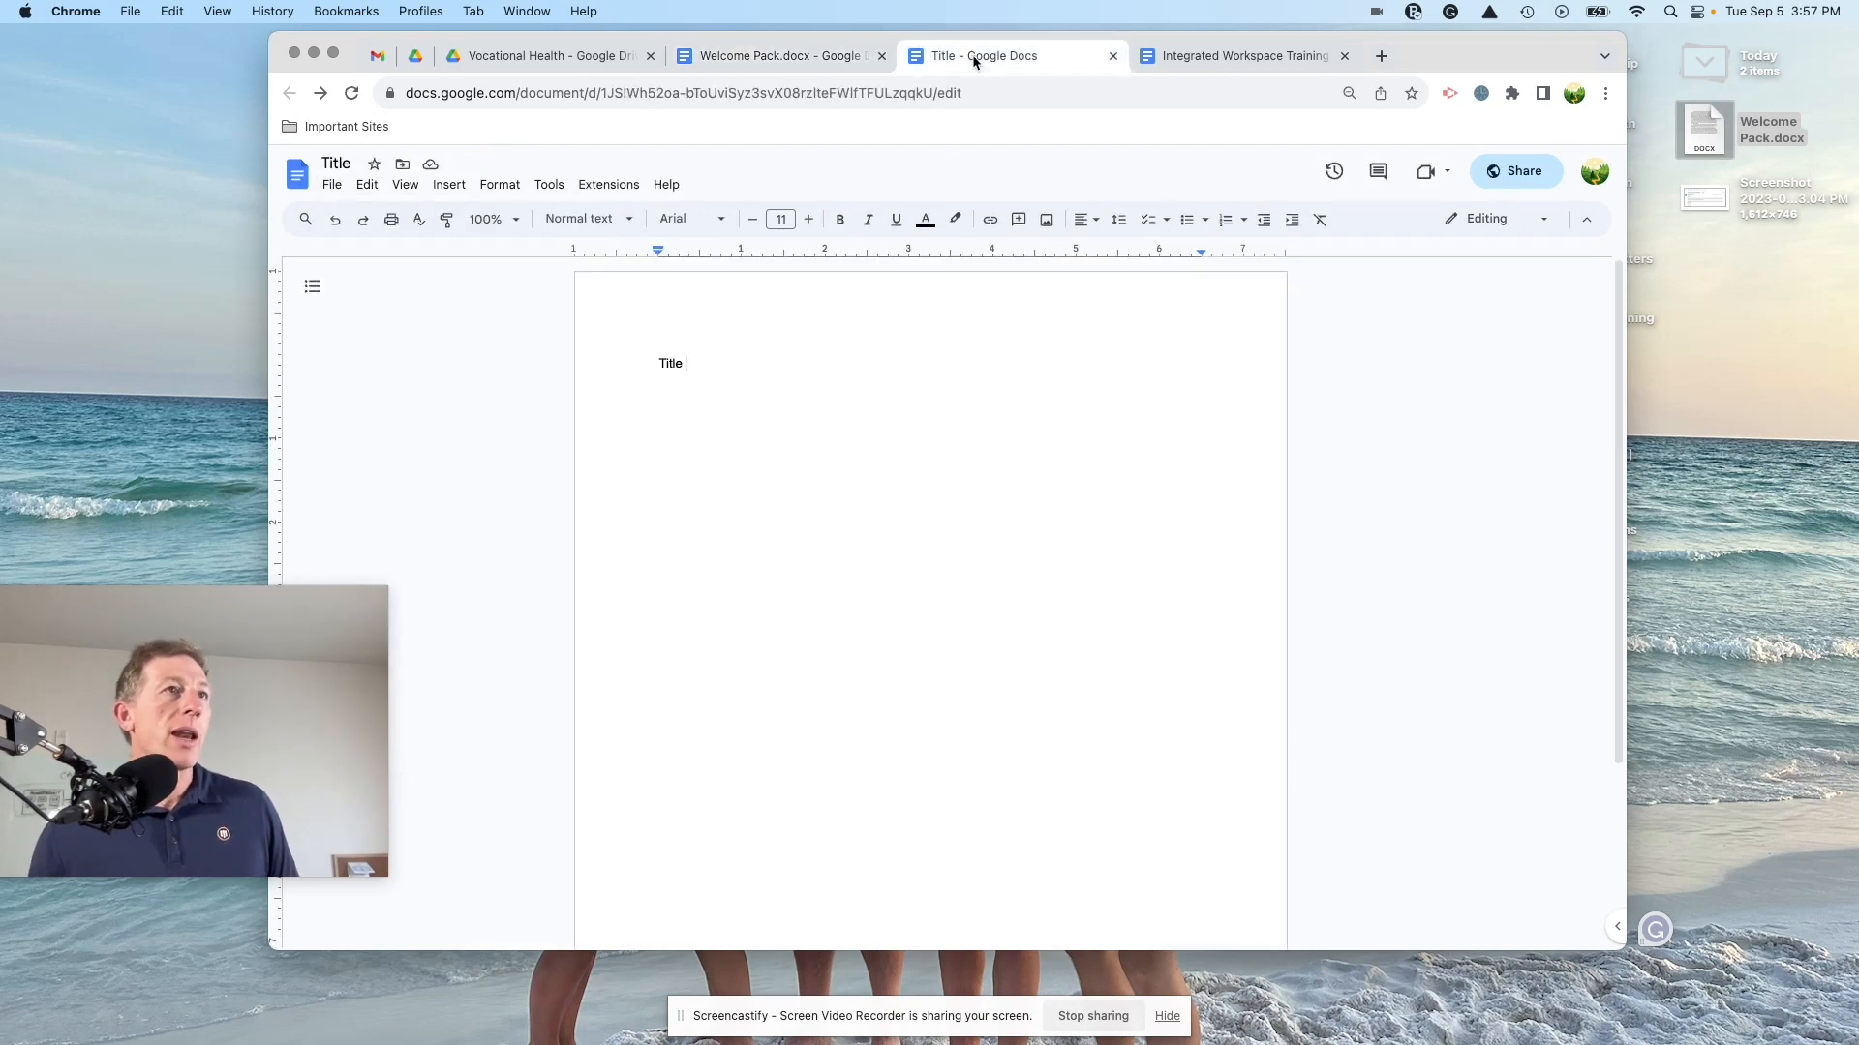
# Step: Search the web for 'google extensions', then search the Chrome Web Store for 'google doc quick create'
pyautogui.click(1378, 58)
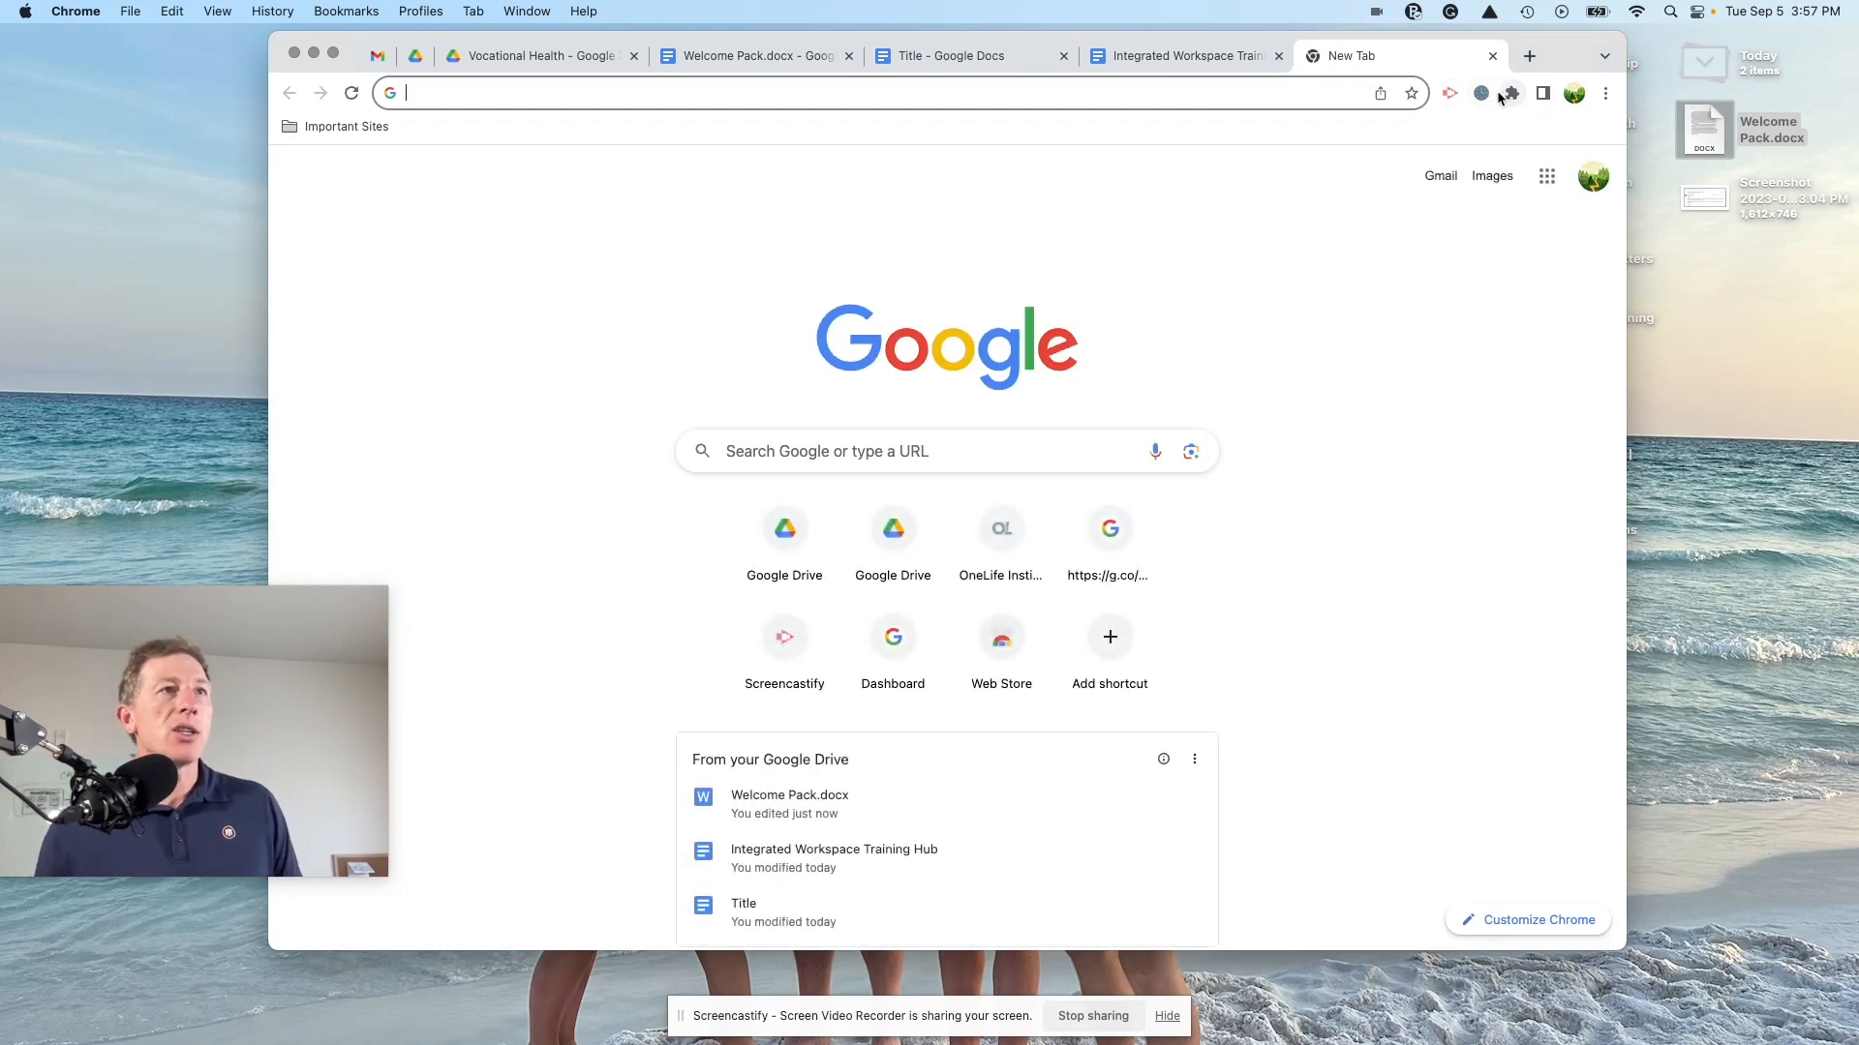
pyautogui.click(1292, 89)
pyautogui.write('g')
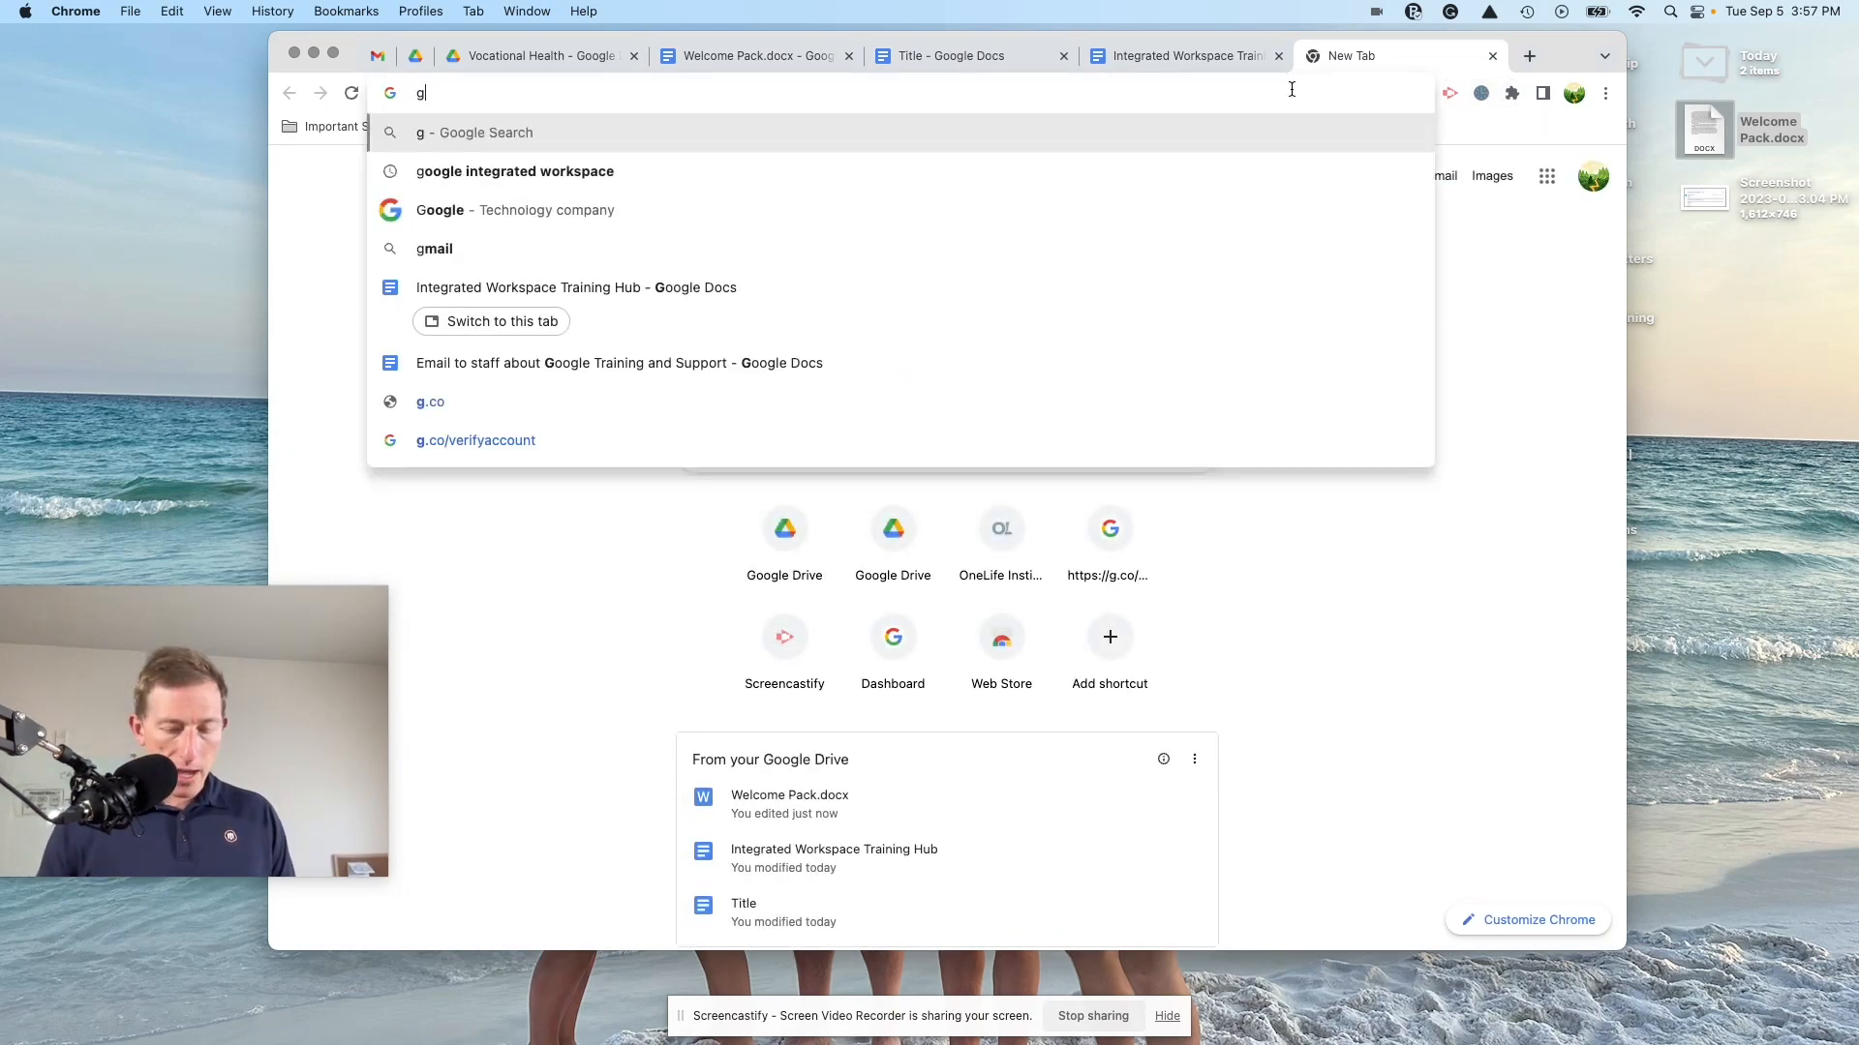
pyautogui.write('oogle extensions')
pyautogui.press('Return')
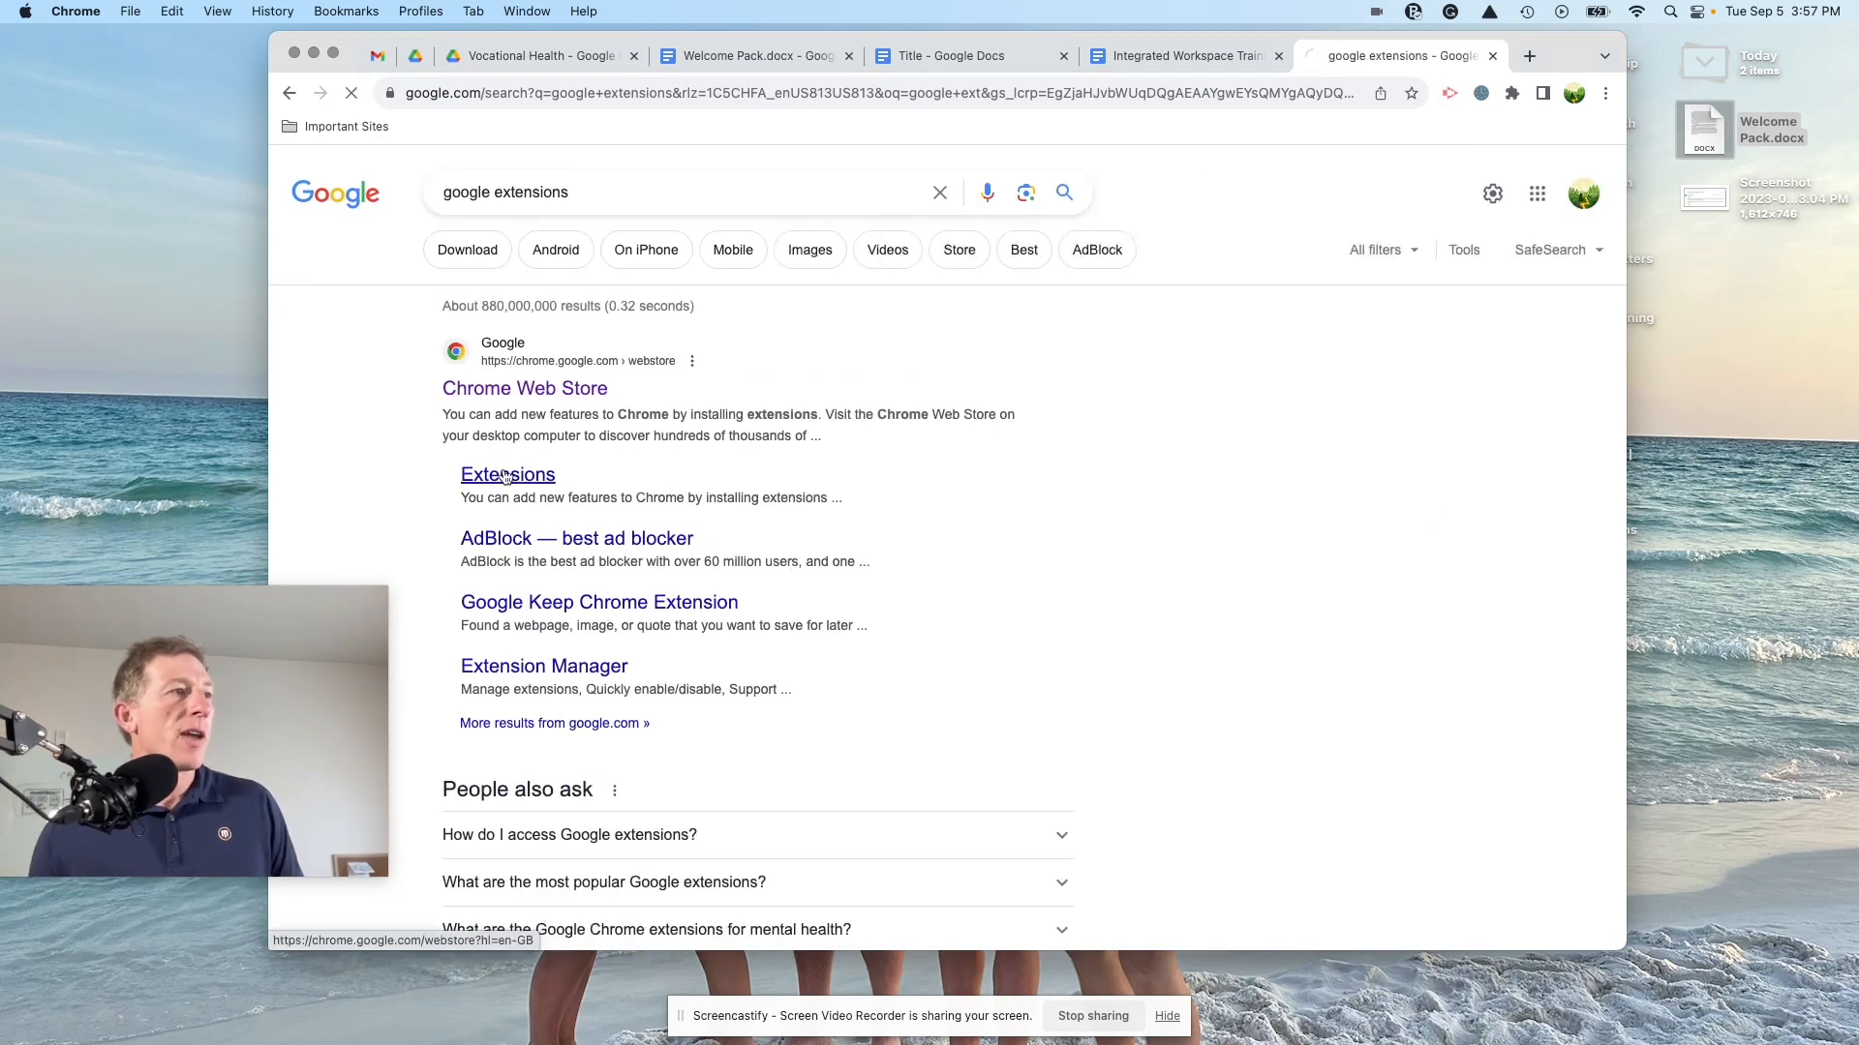
pyautogui.click(469, 360)
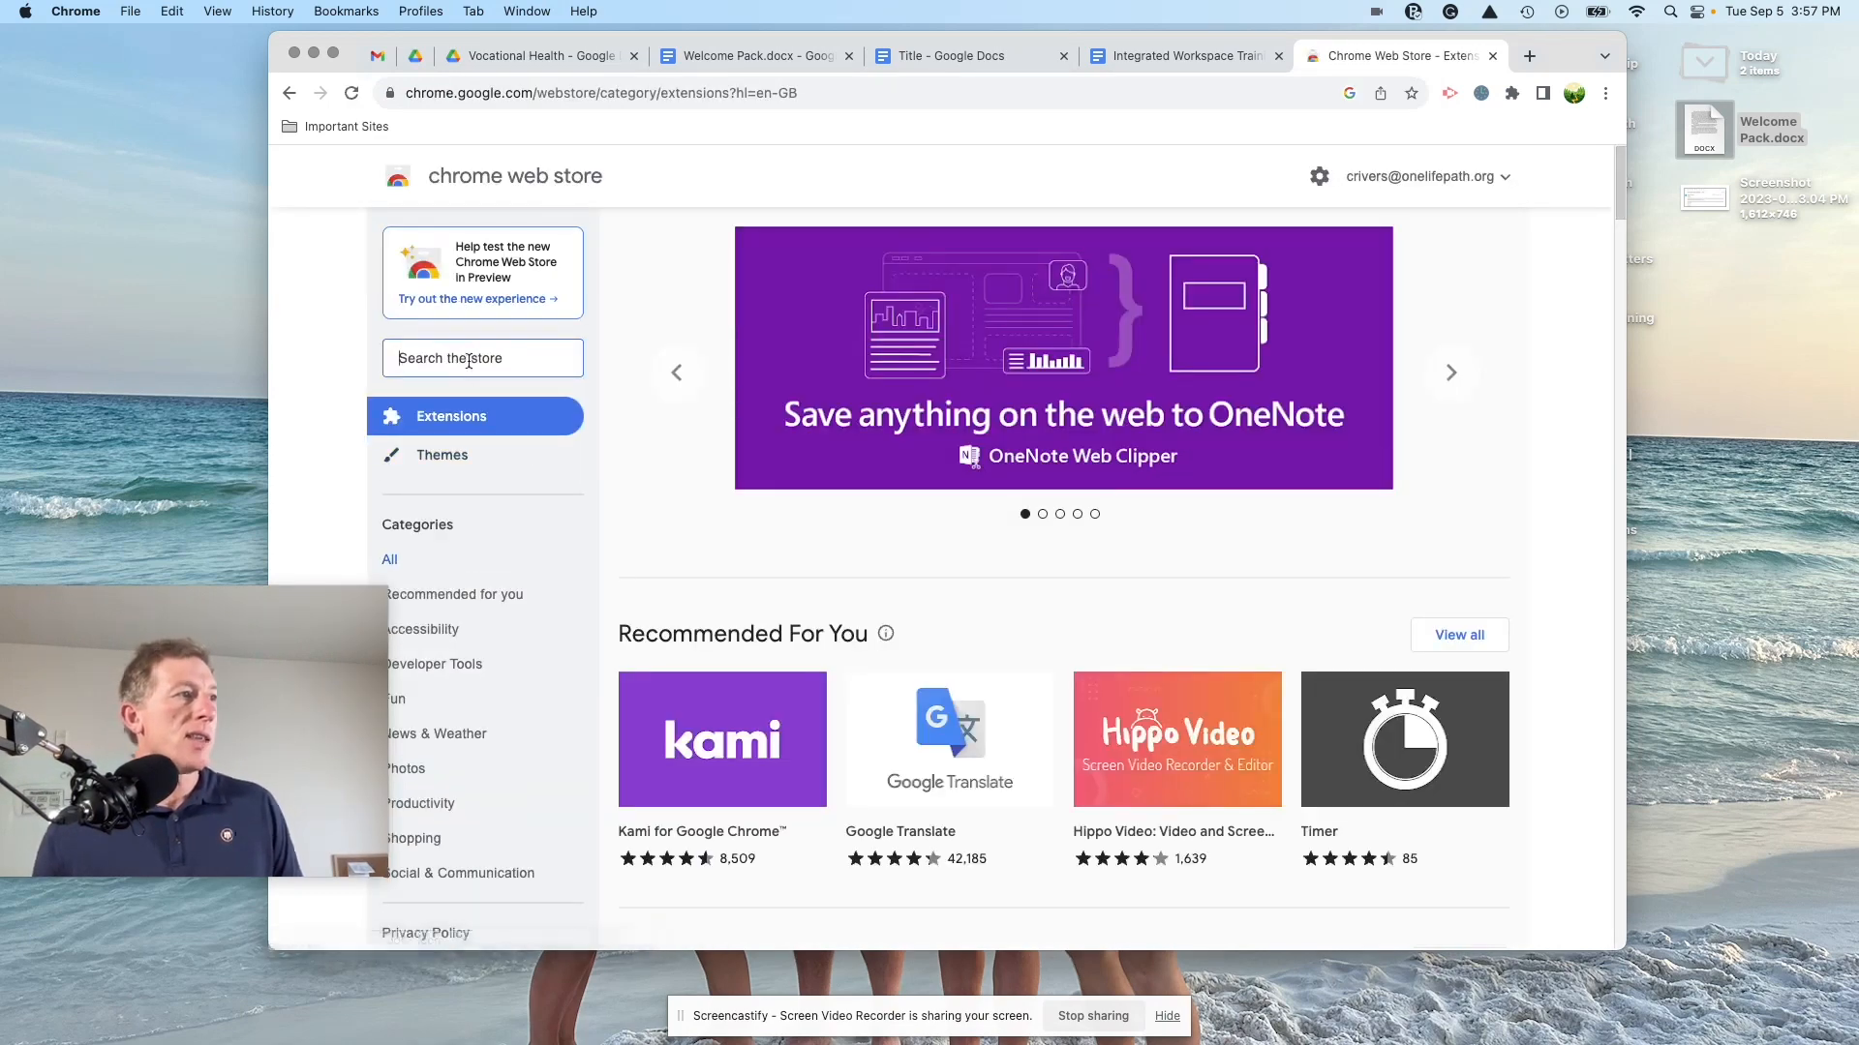
pyautogui.write('google doc ')
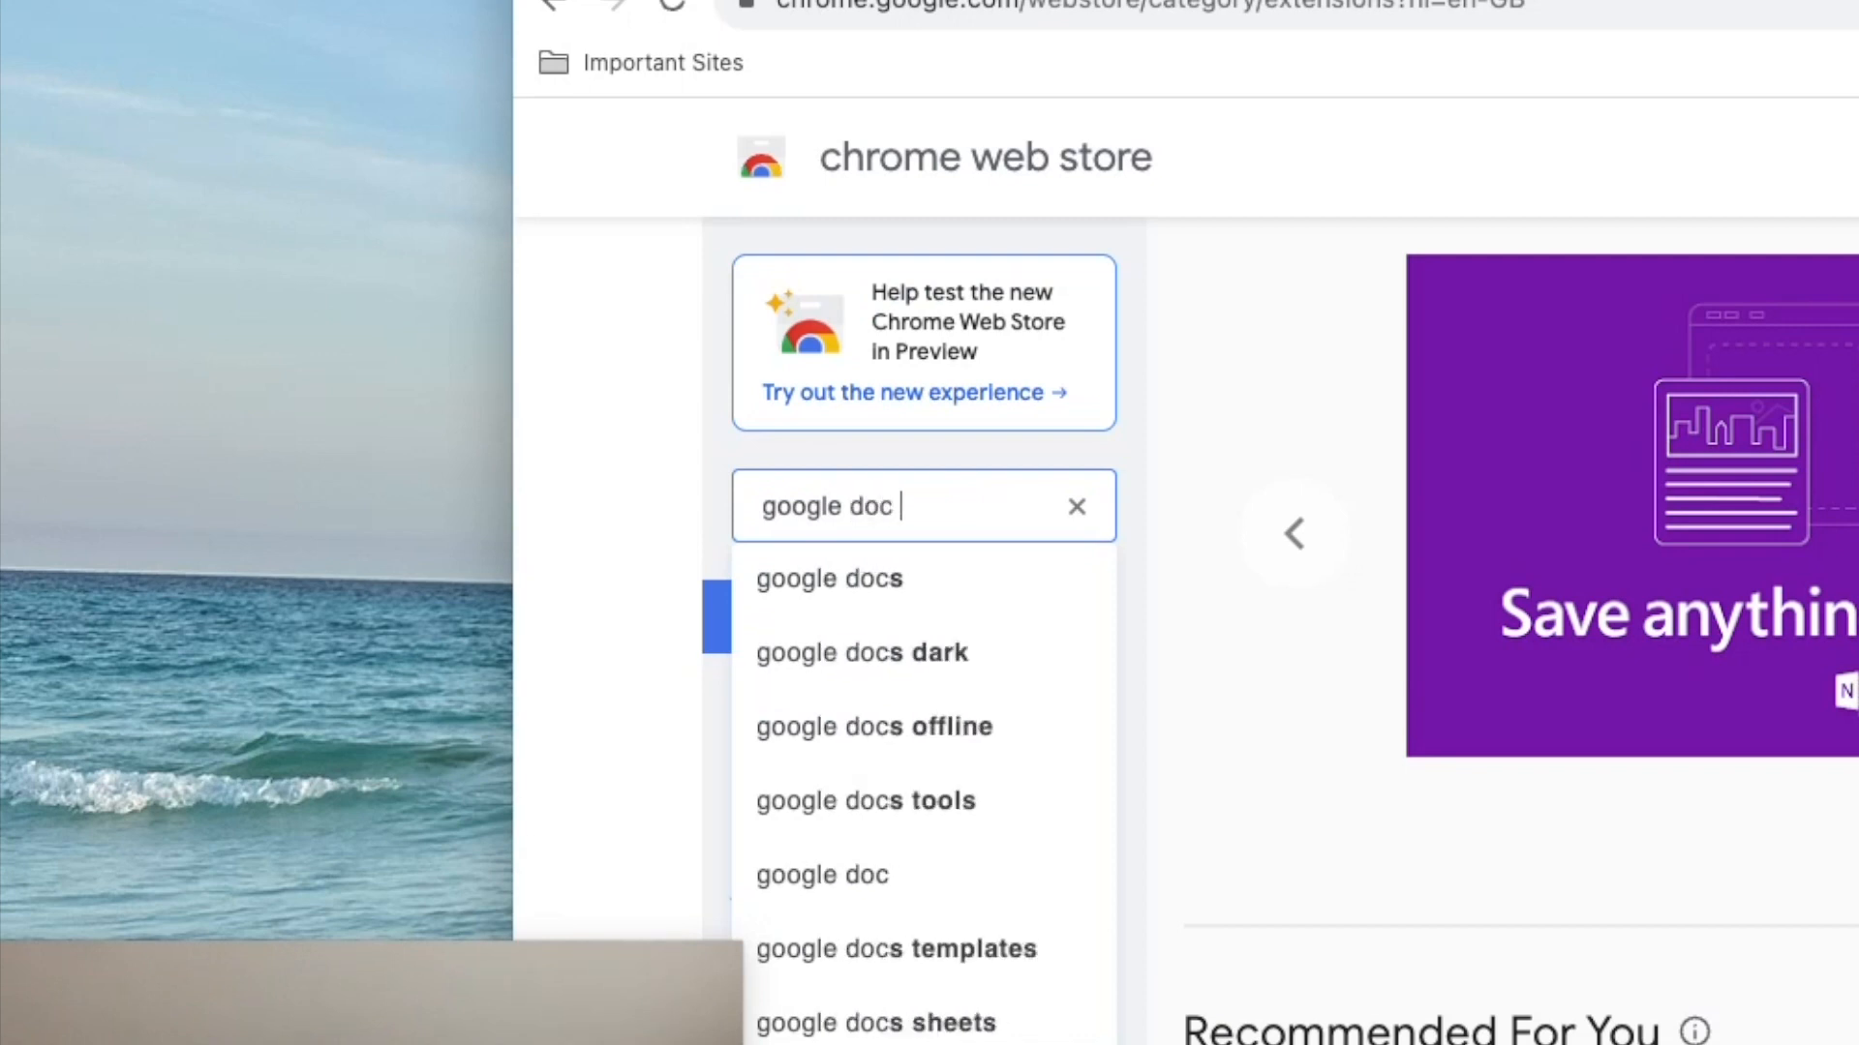
pyautogui.write('quick create')
pyautogui.press('Return')
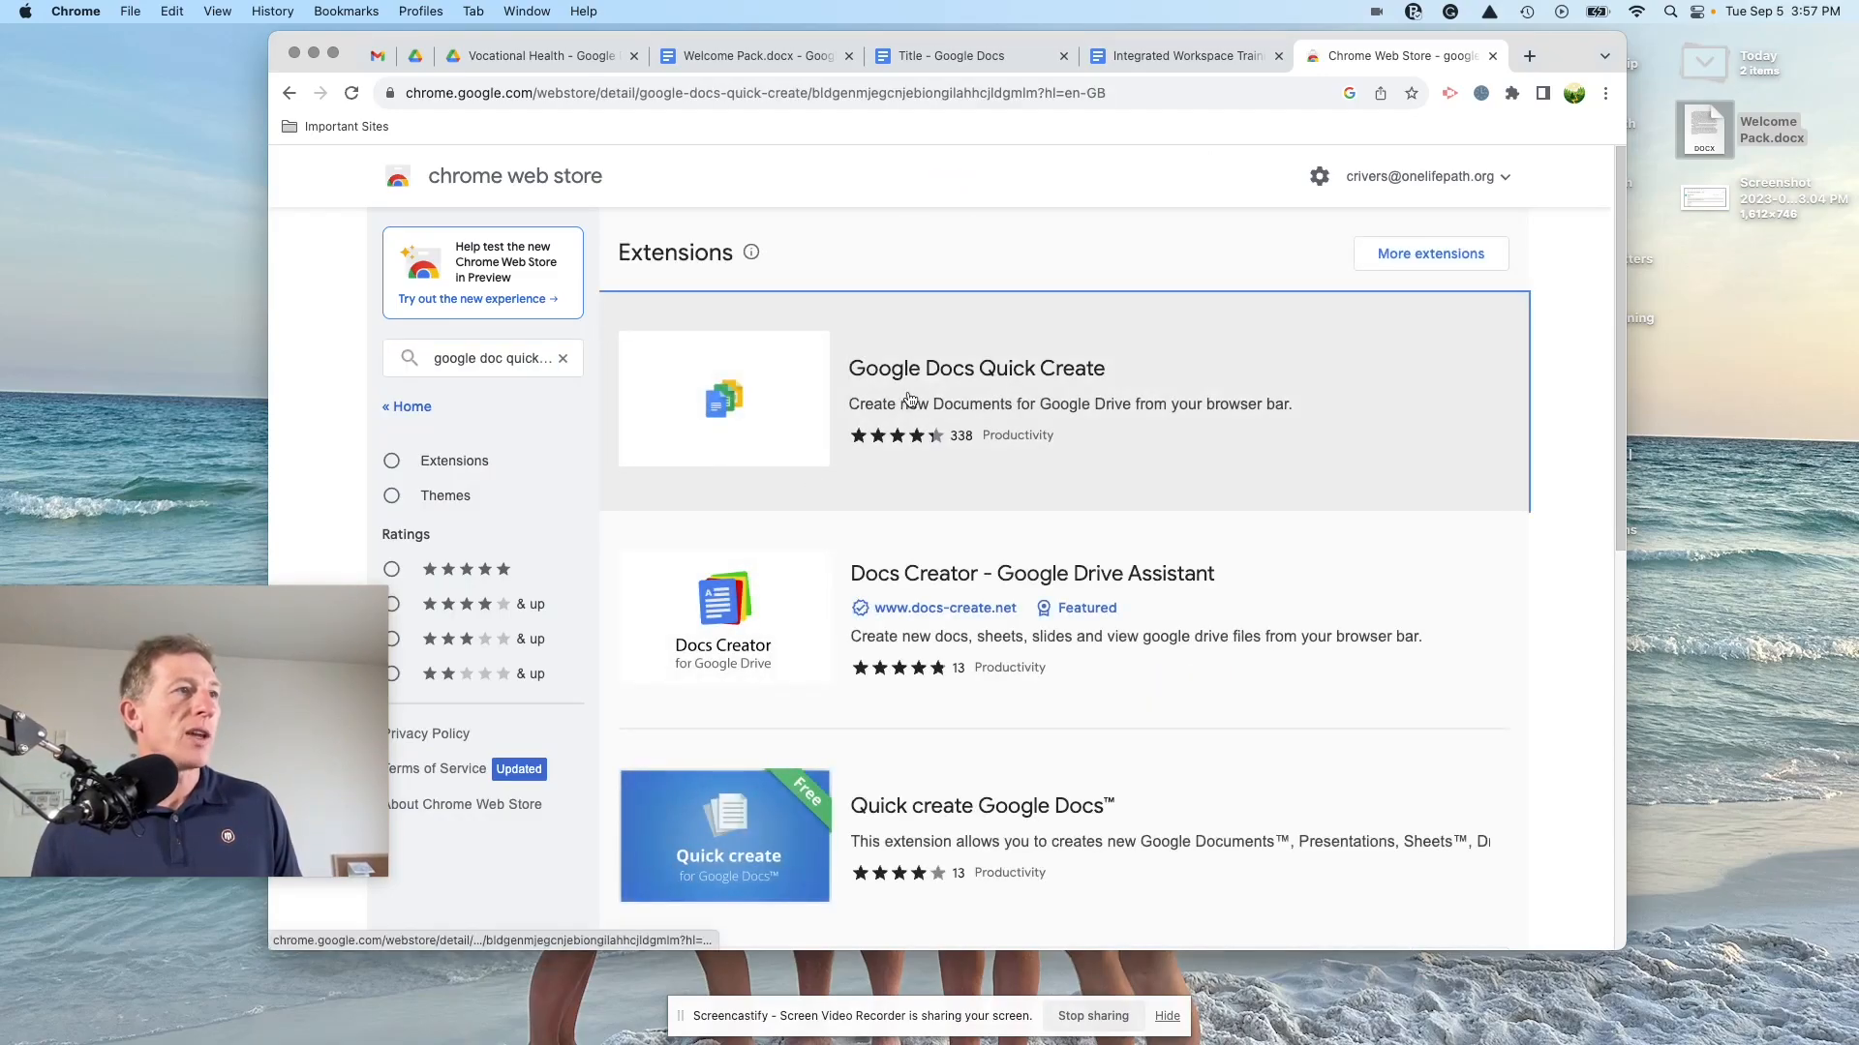
# Step: Install the Google Docs Quick Create extension from its Chrome Web Store page
pyautogui.click(910, 399)
pyautogui.click(1365, 320)
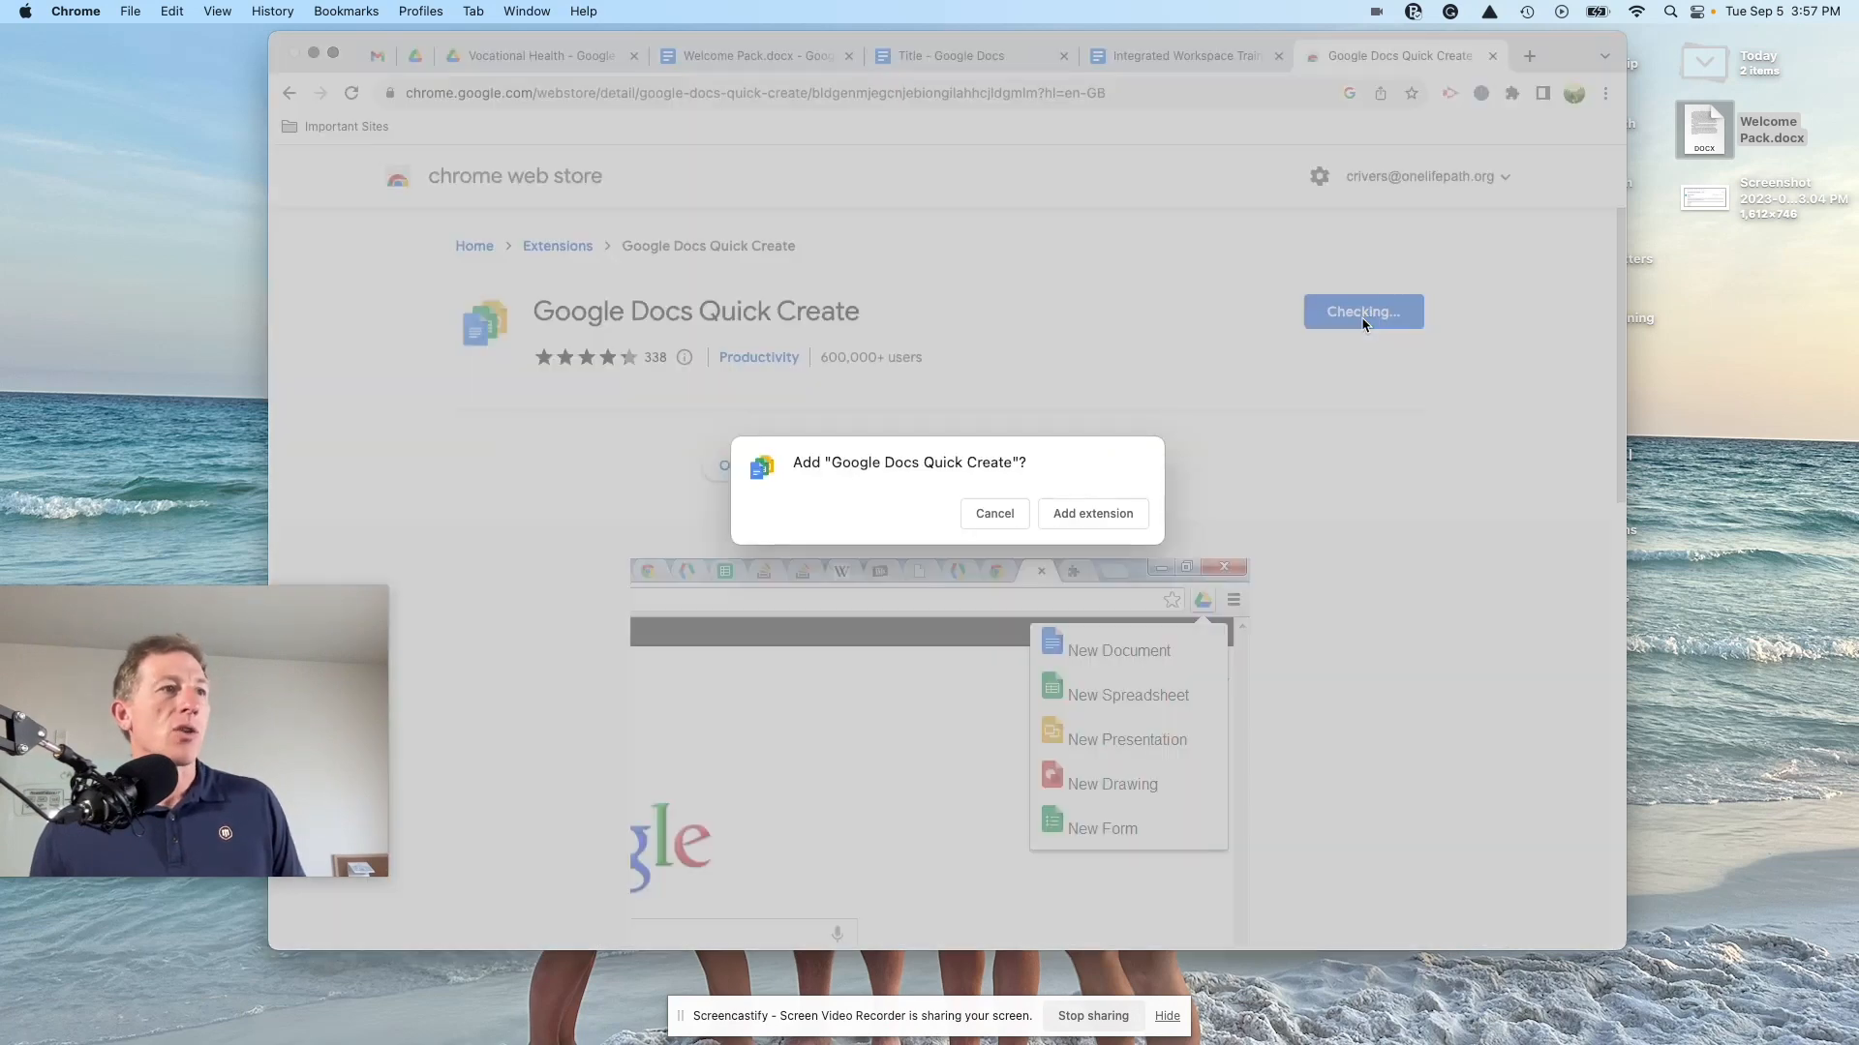
pyautogui.click(1060, 516)
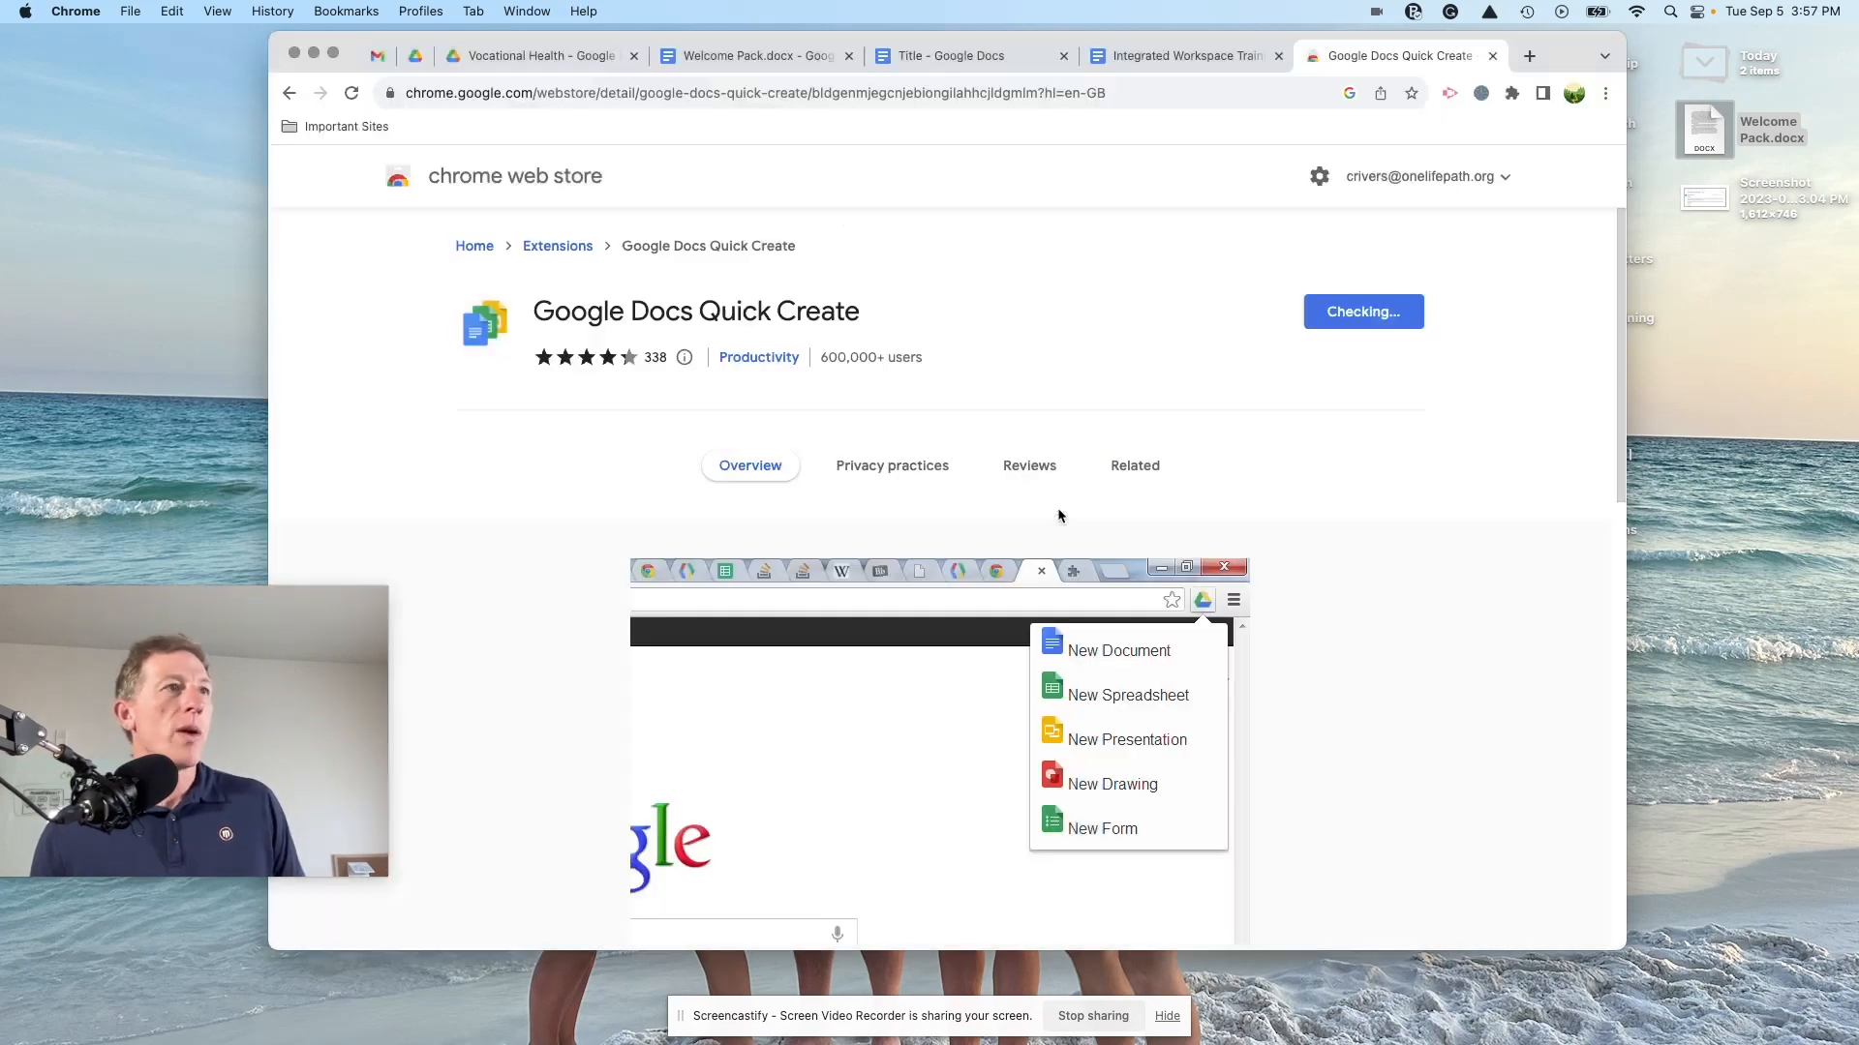
# Step: Pin Google Docs Quick Create to the toolbar and use it to create a new spreadsheet
pyautogui.click(1512, 94)
pyautogui.click(1512, 94)
pyautogui.click(1512, 94)
pyautogui.click(1468, 310)
pyautogui.click(1145, 277)
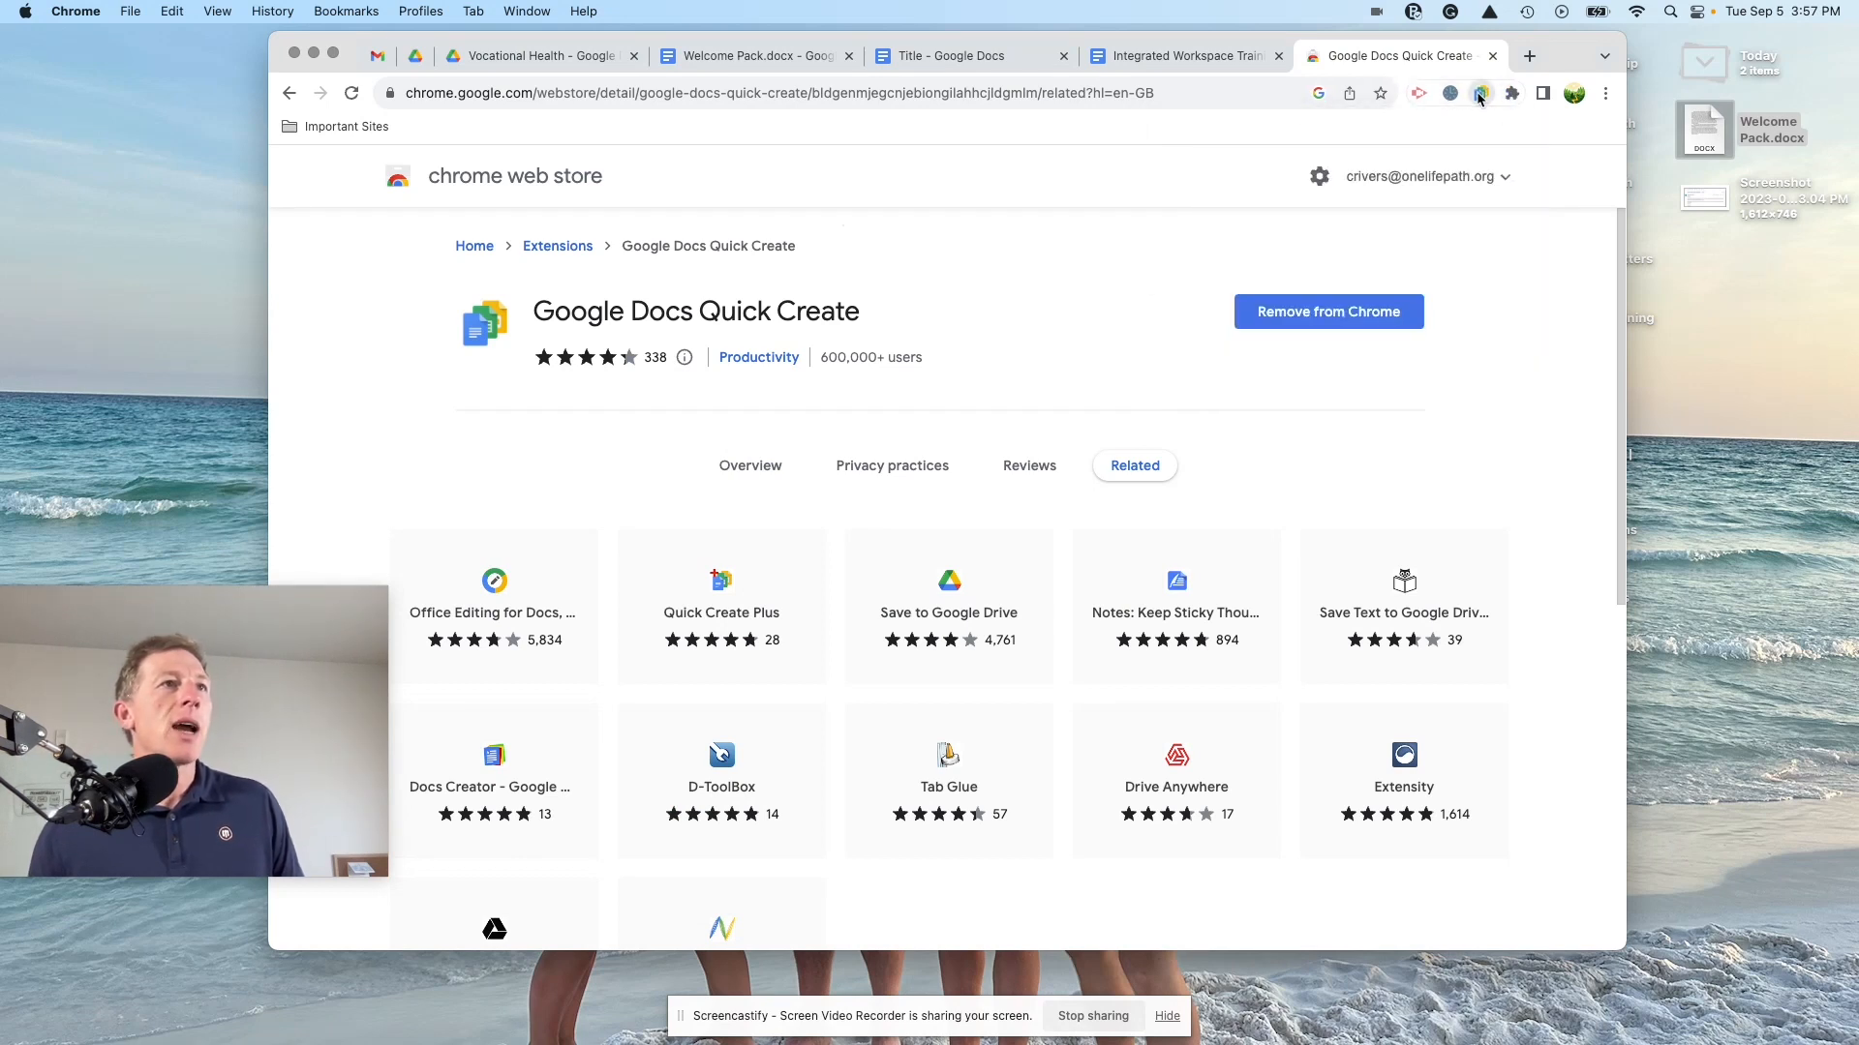
pyautogui.click(1480, 94)
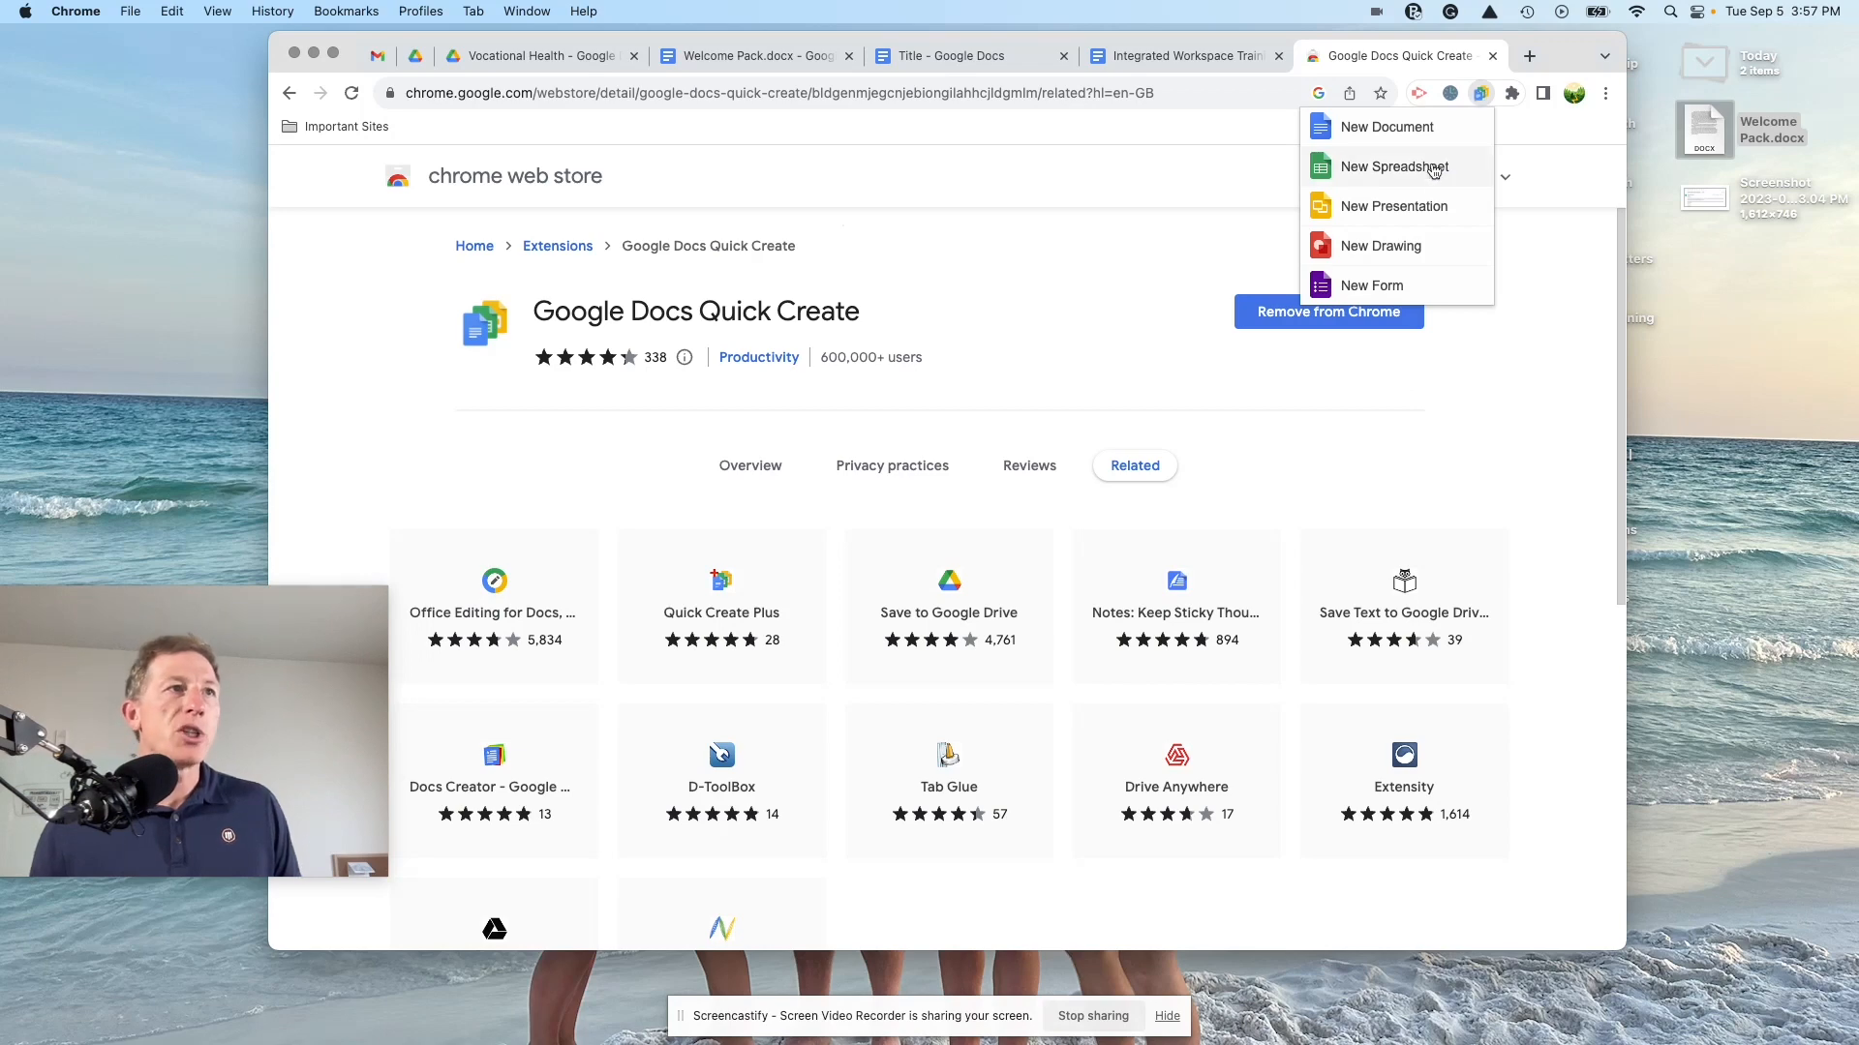
pyautogui.click(1363, 171)
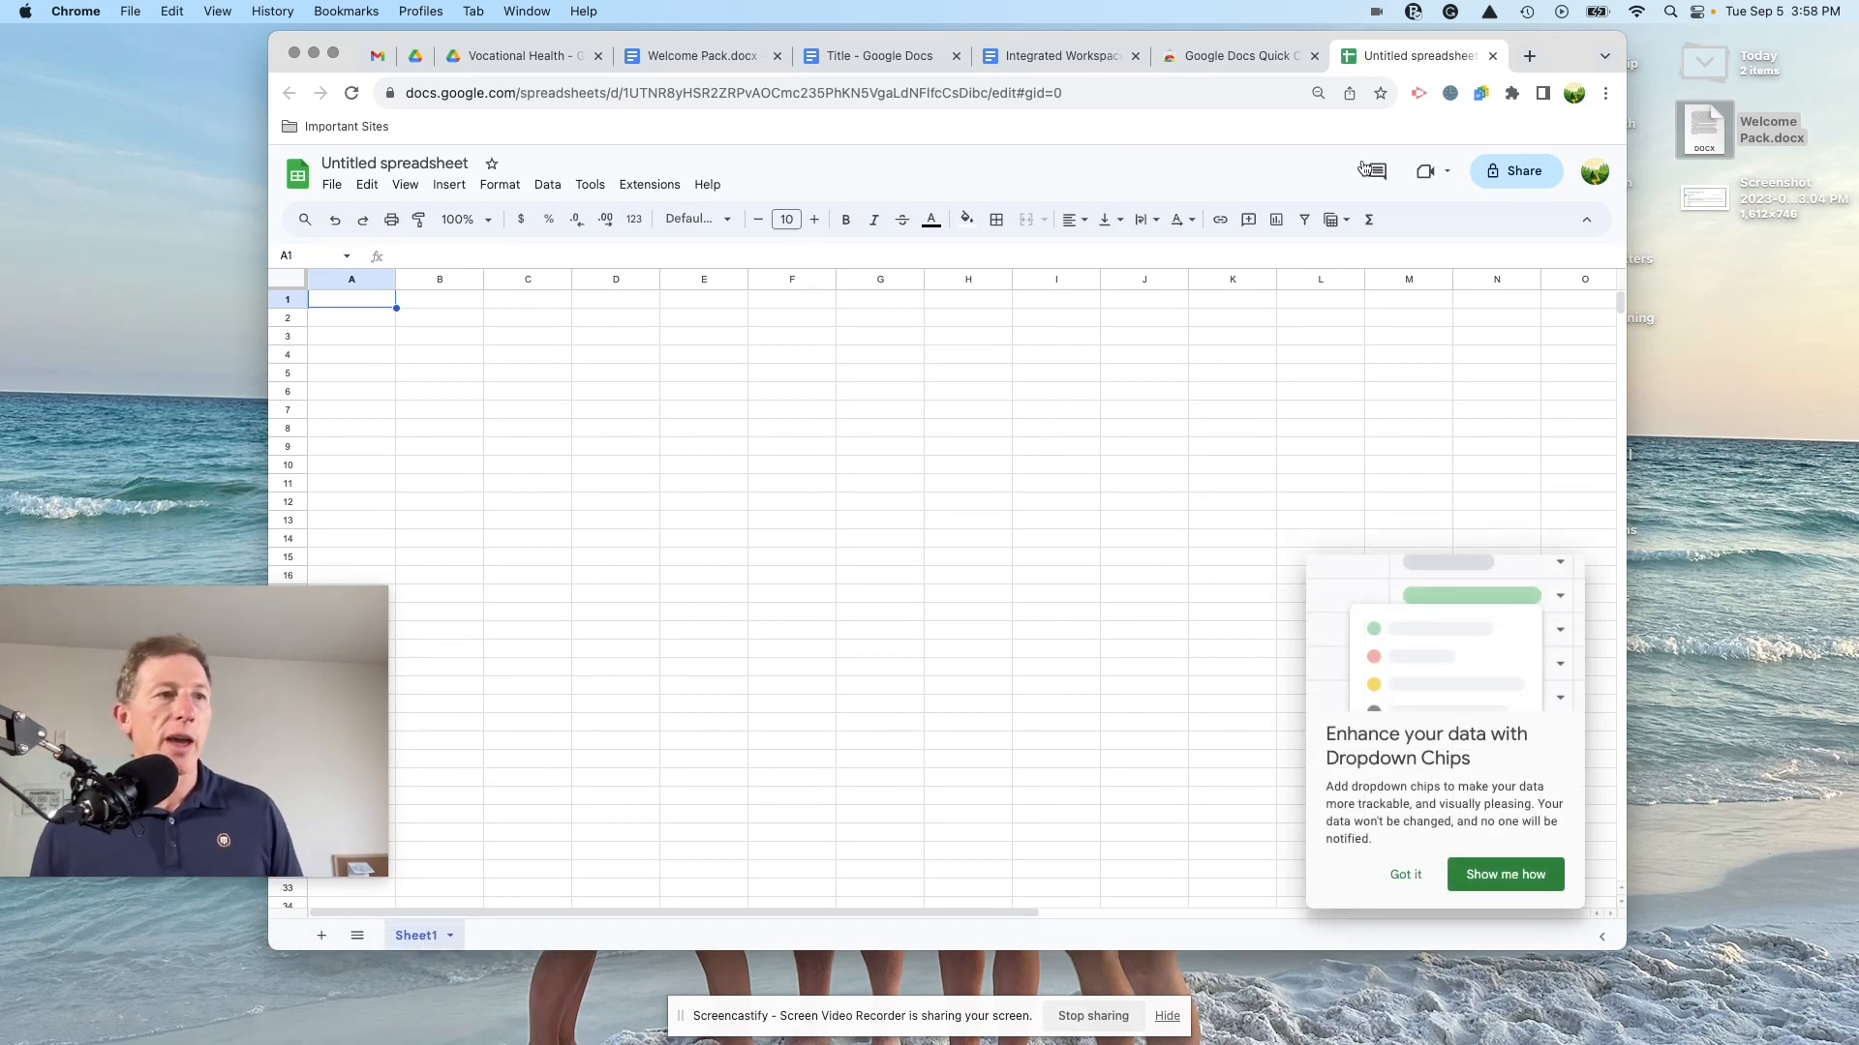
# Step: Leave the untitled spreadsheet unshared, skipping naming and closing Share, then return to Welcome Pack
pyautogui.click(791, 391)
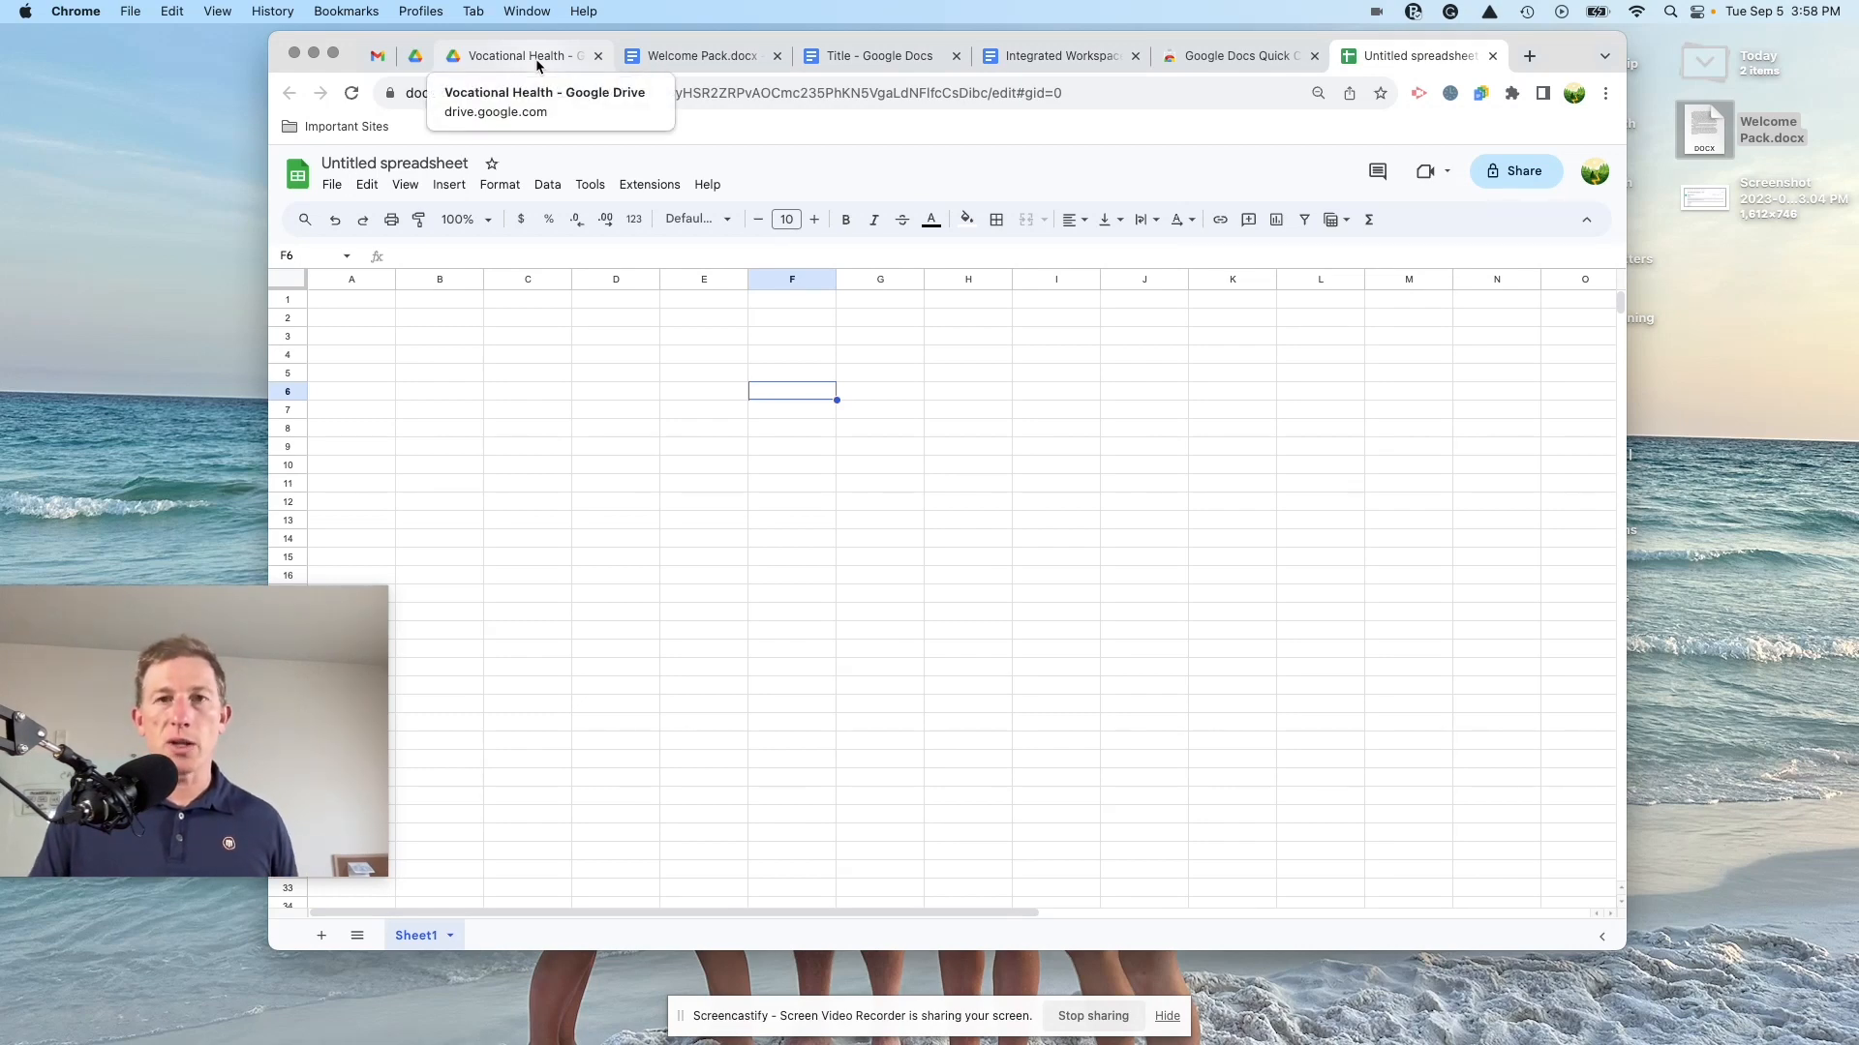
pyautogui.click(1516, 171)
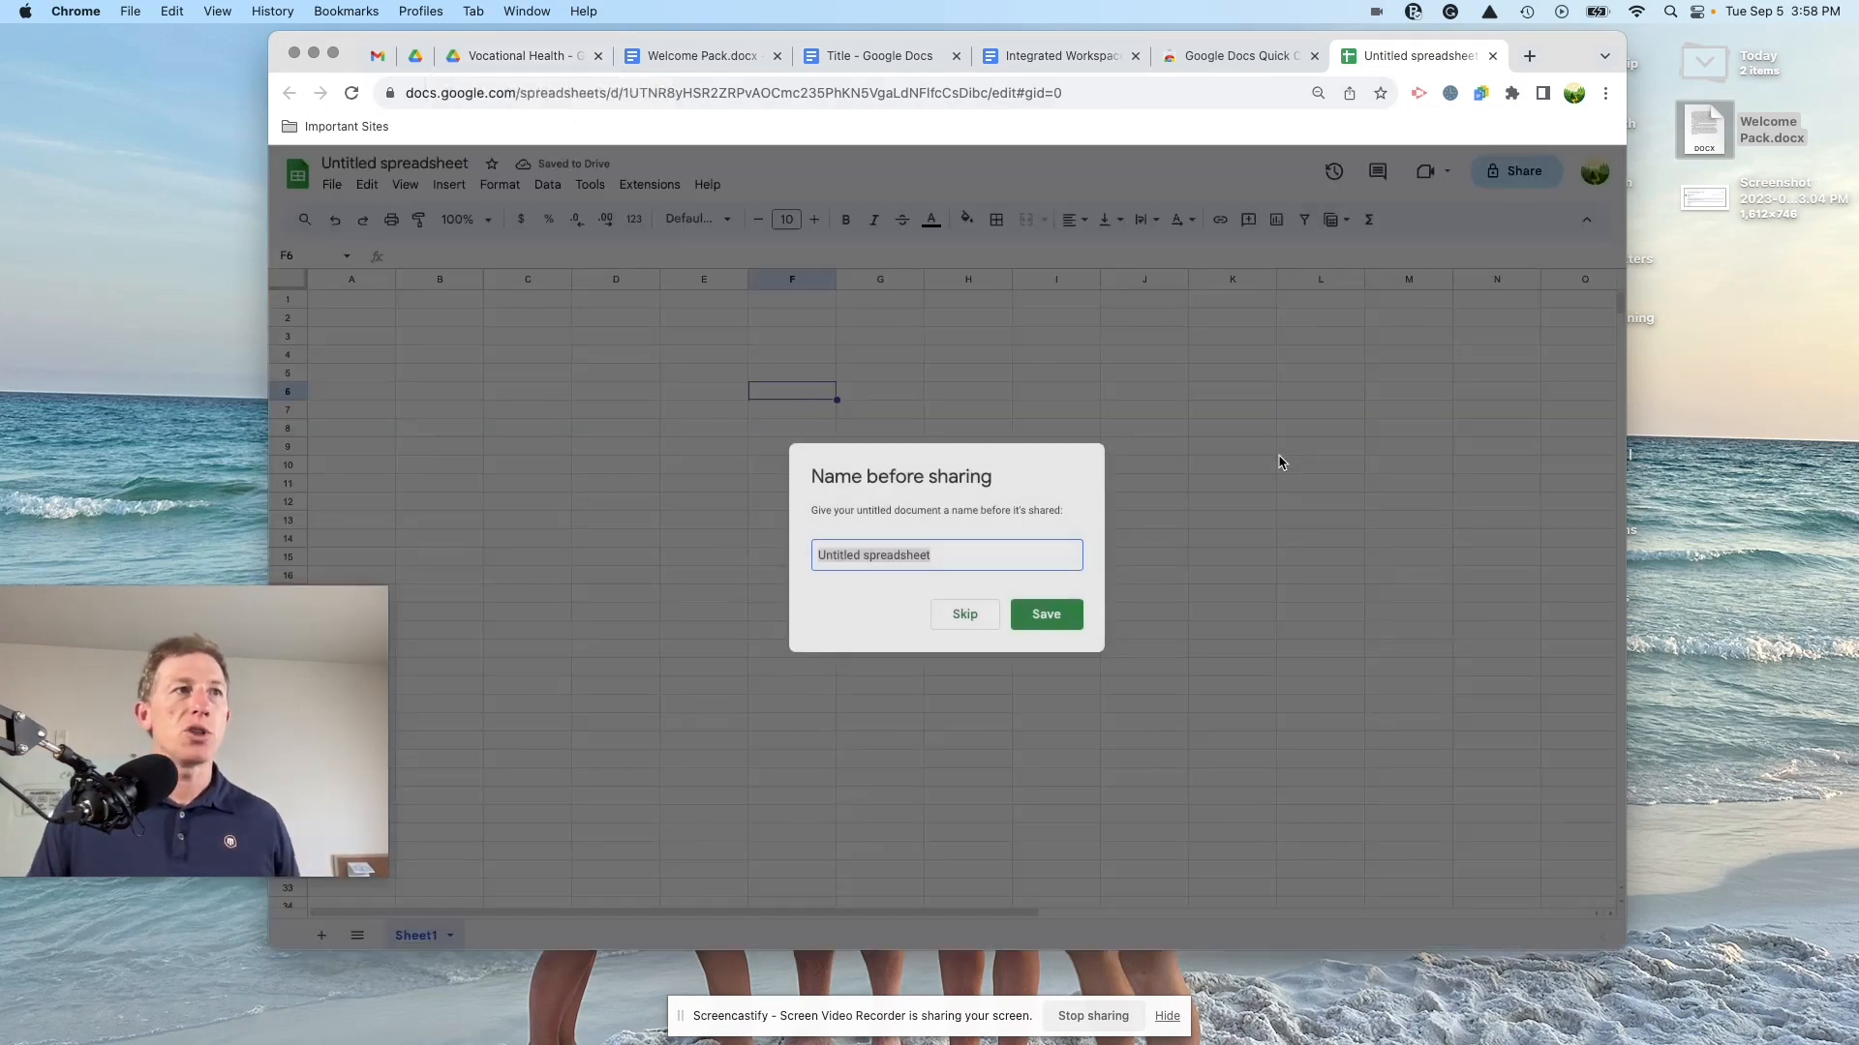
pyautogui.click(1081, 617)
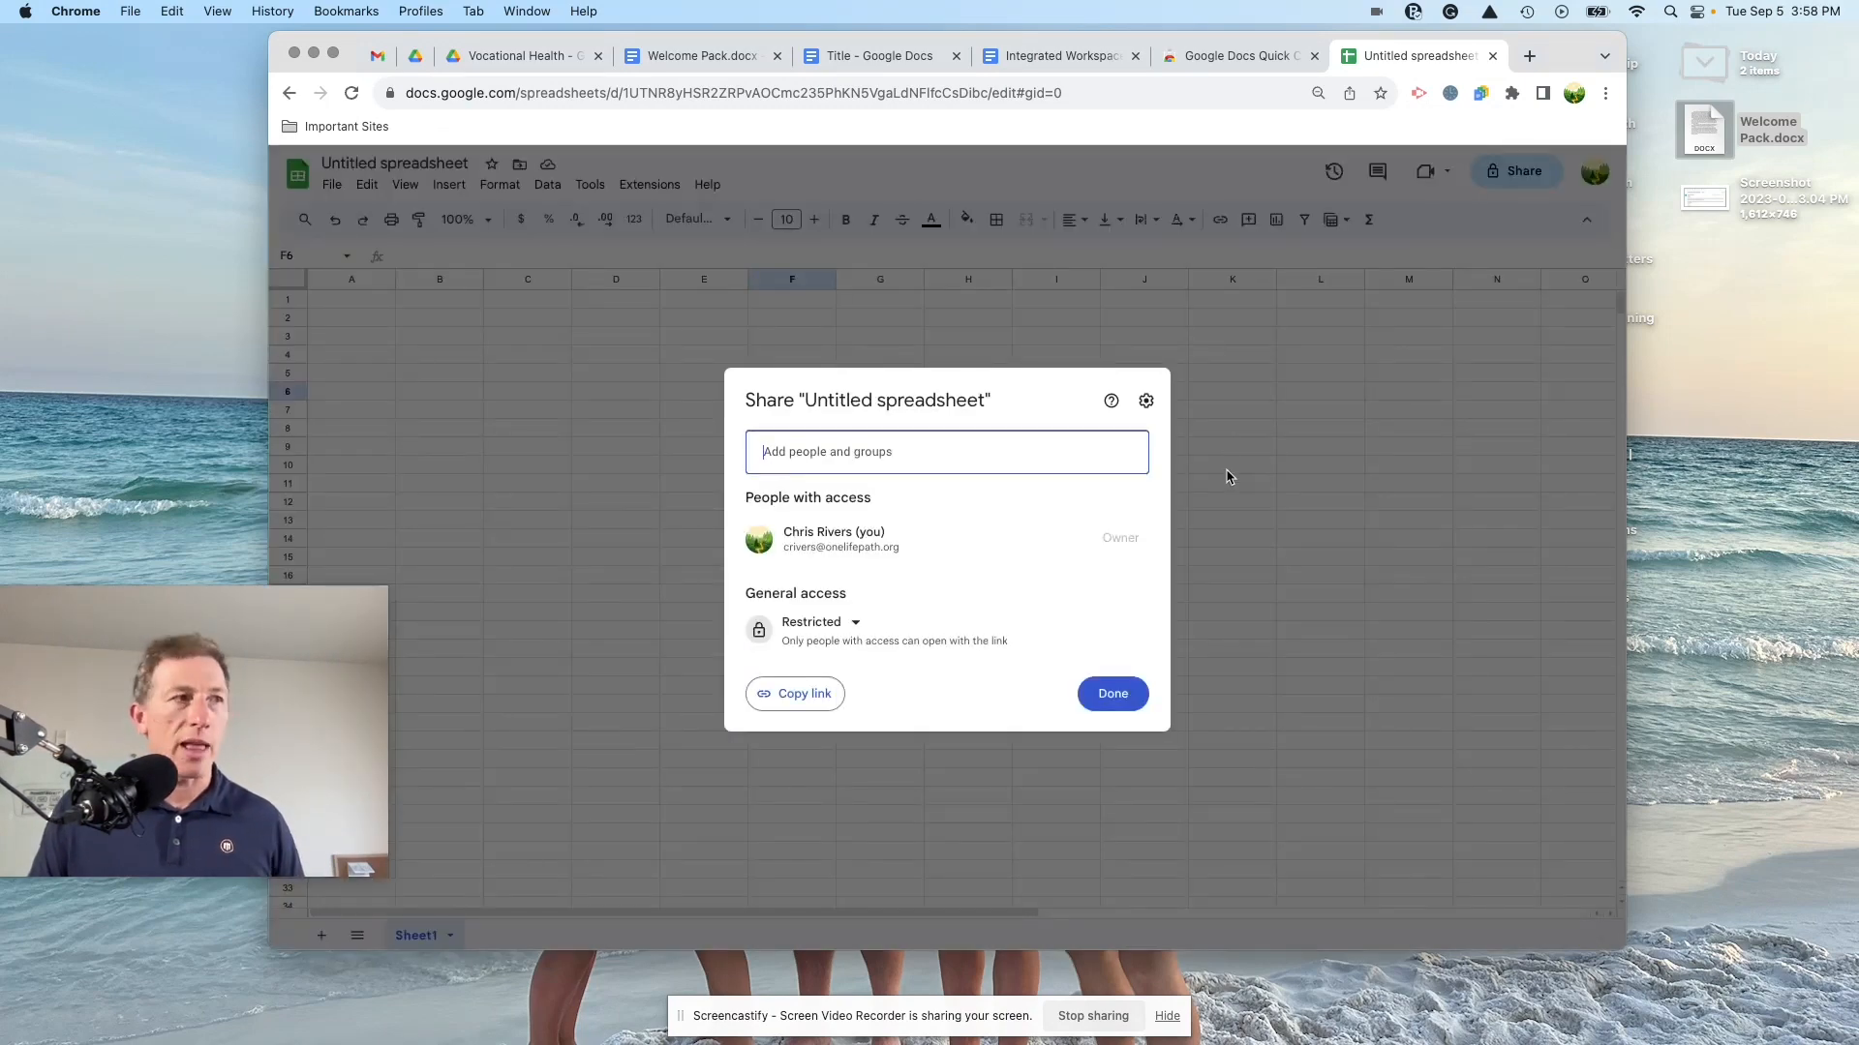
pyautogui.click(1227, 476)
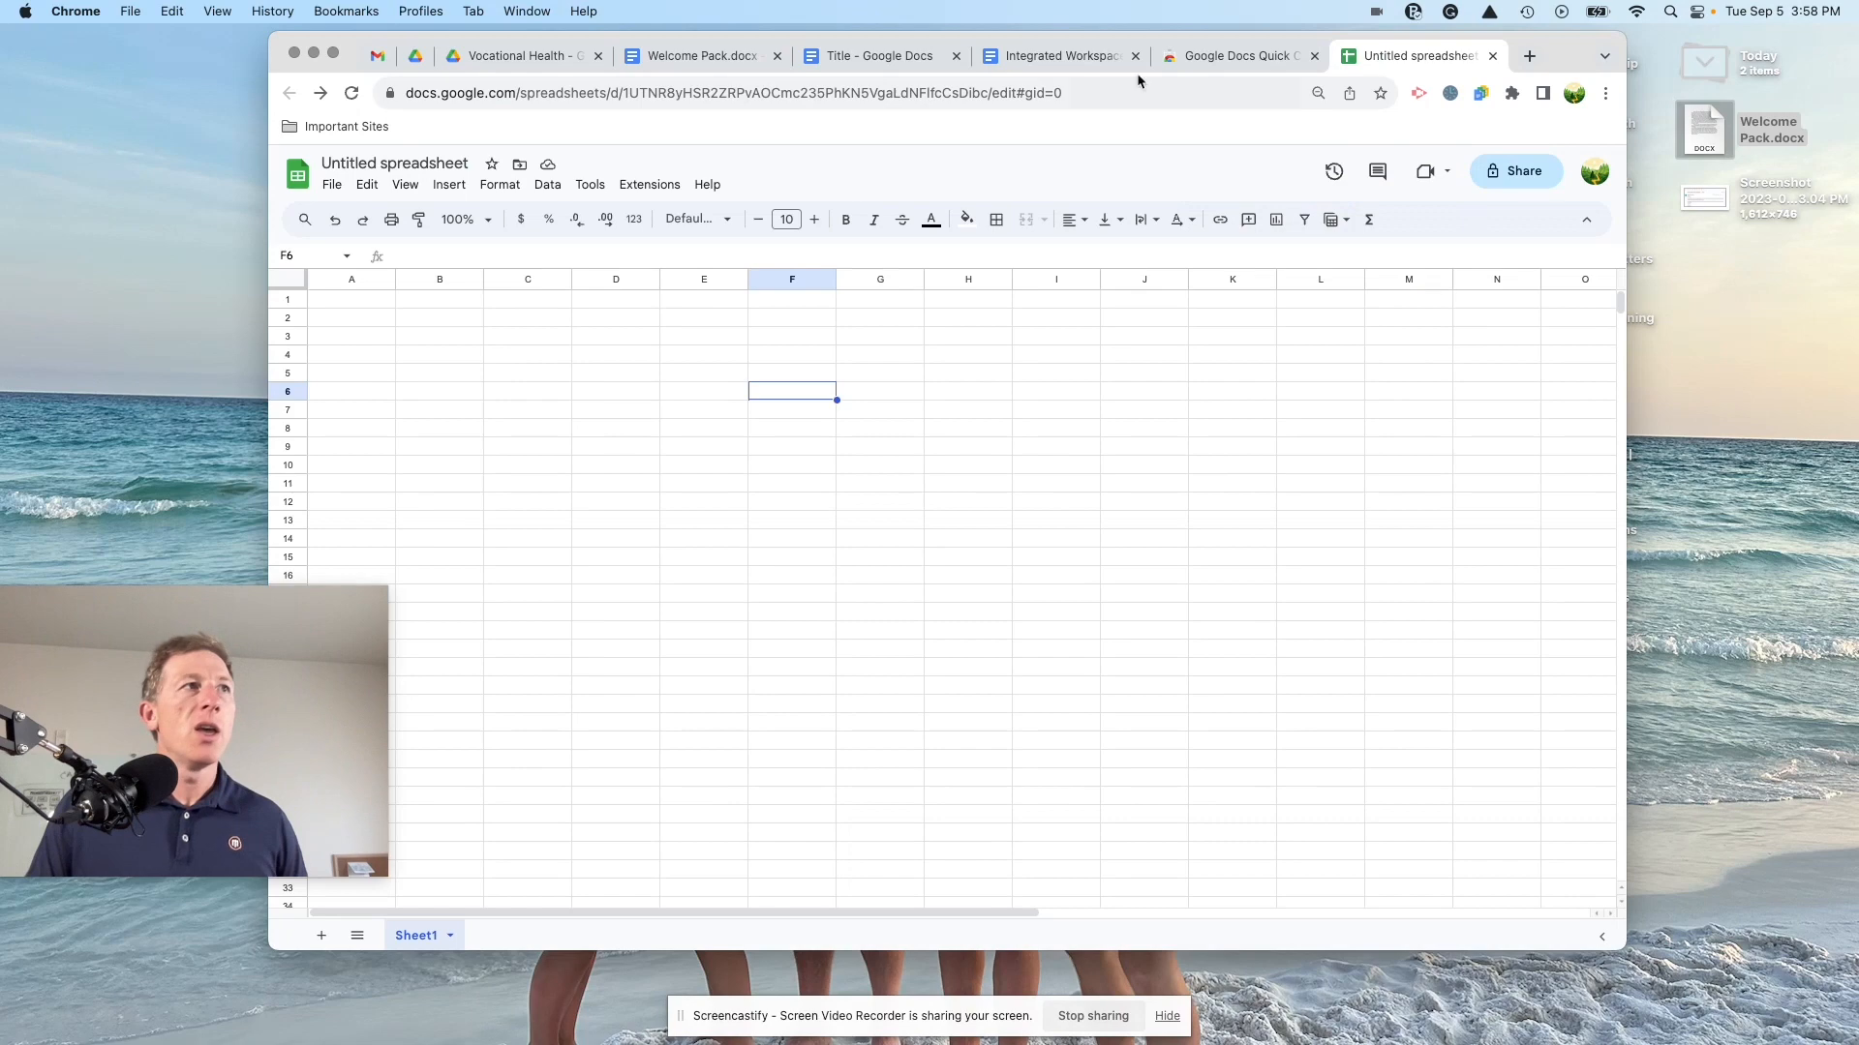
pyautogui.click(728, 56)
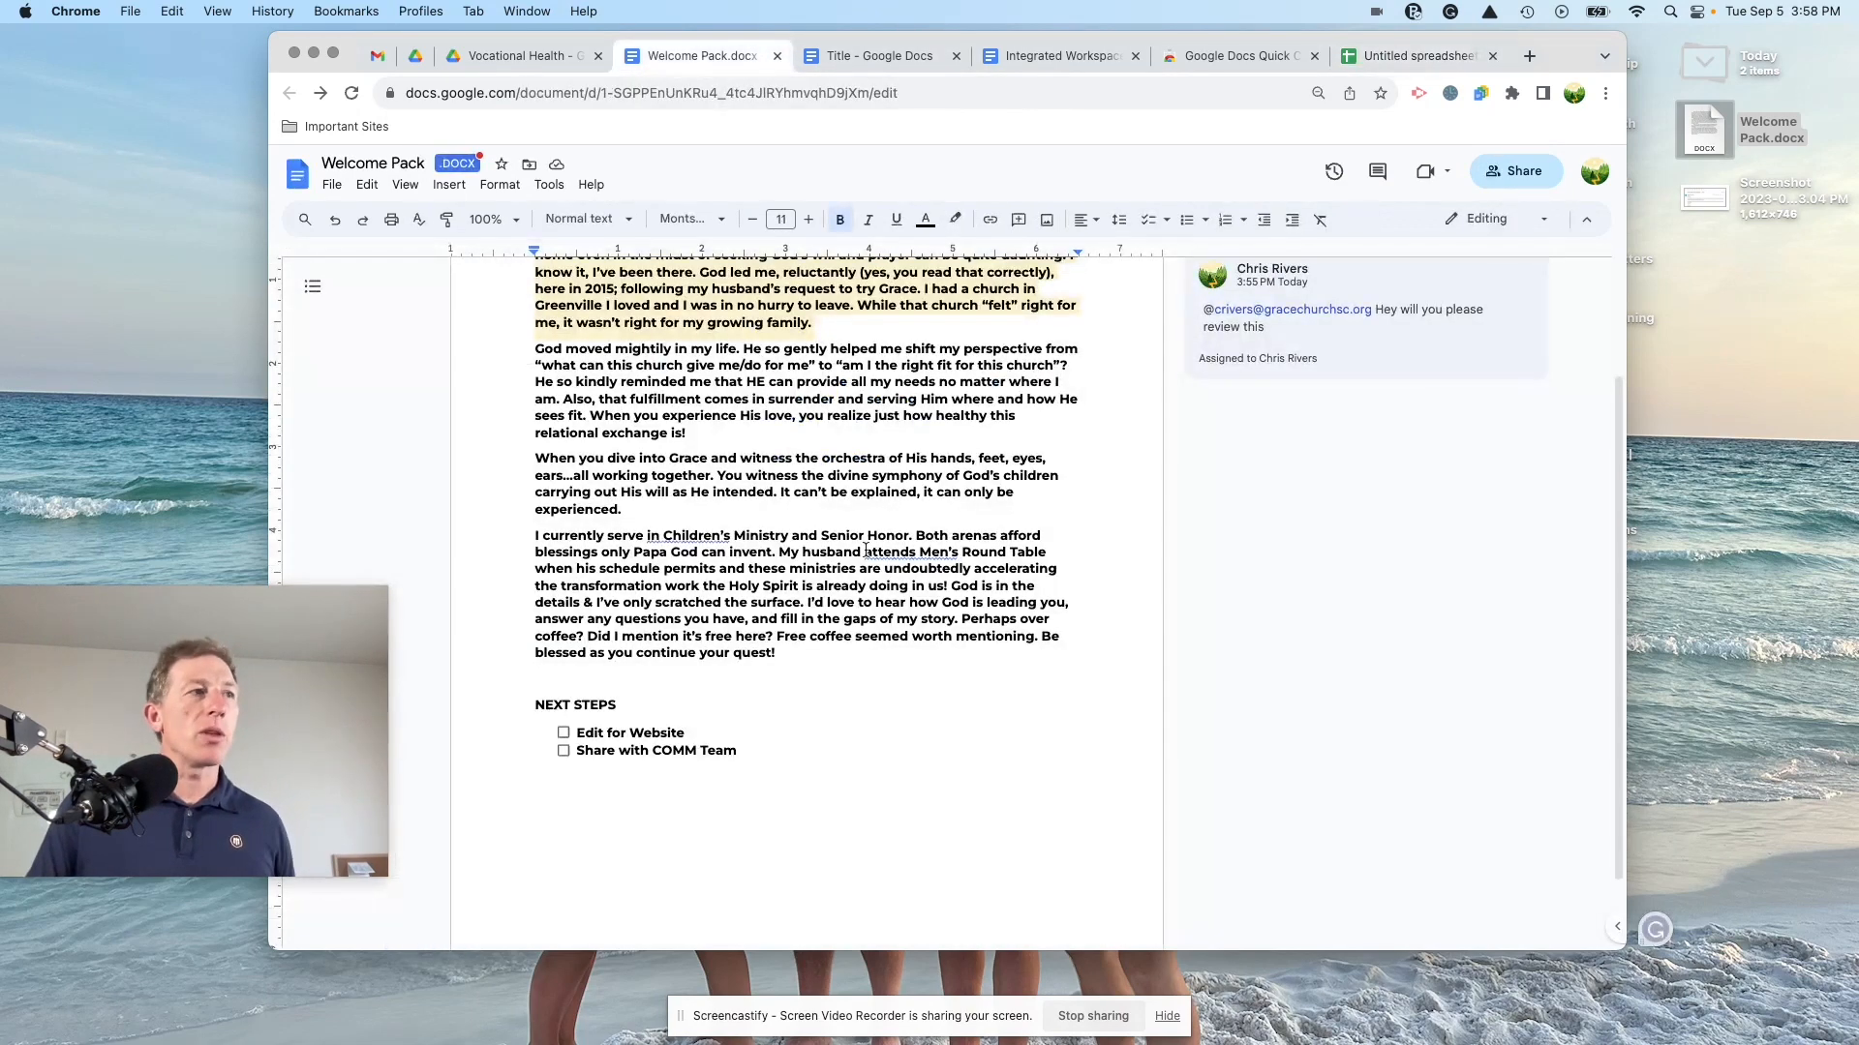
# Step: Move the Welcome Pack window aside and open the meeting notes document in a new tab
pyautogui.scroll(3, 1002, 555)
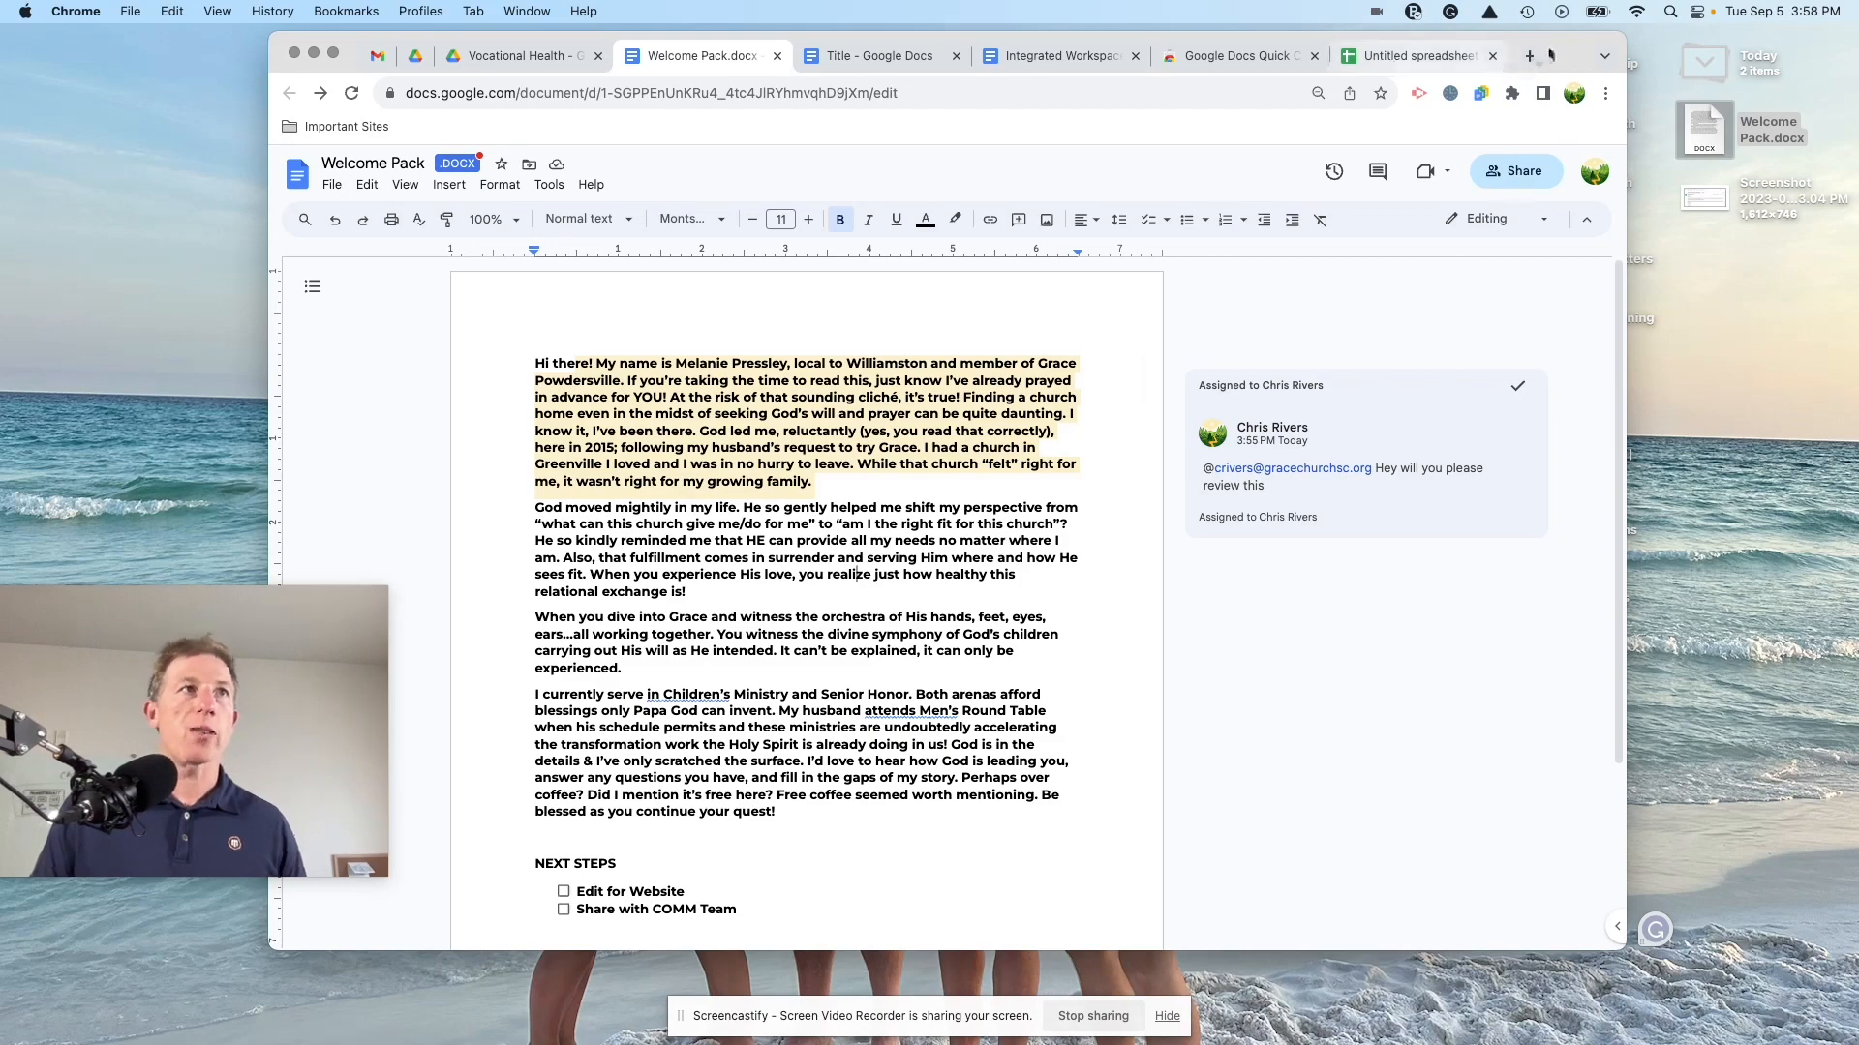
pyautogui.moveTo(1544, 56); pyautogui.dragTo(1626, 311)
pyautogui.click(992, 96)
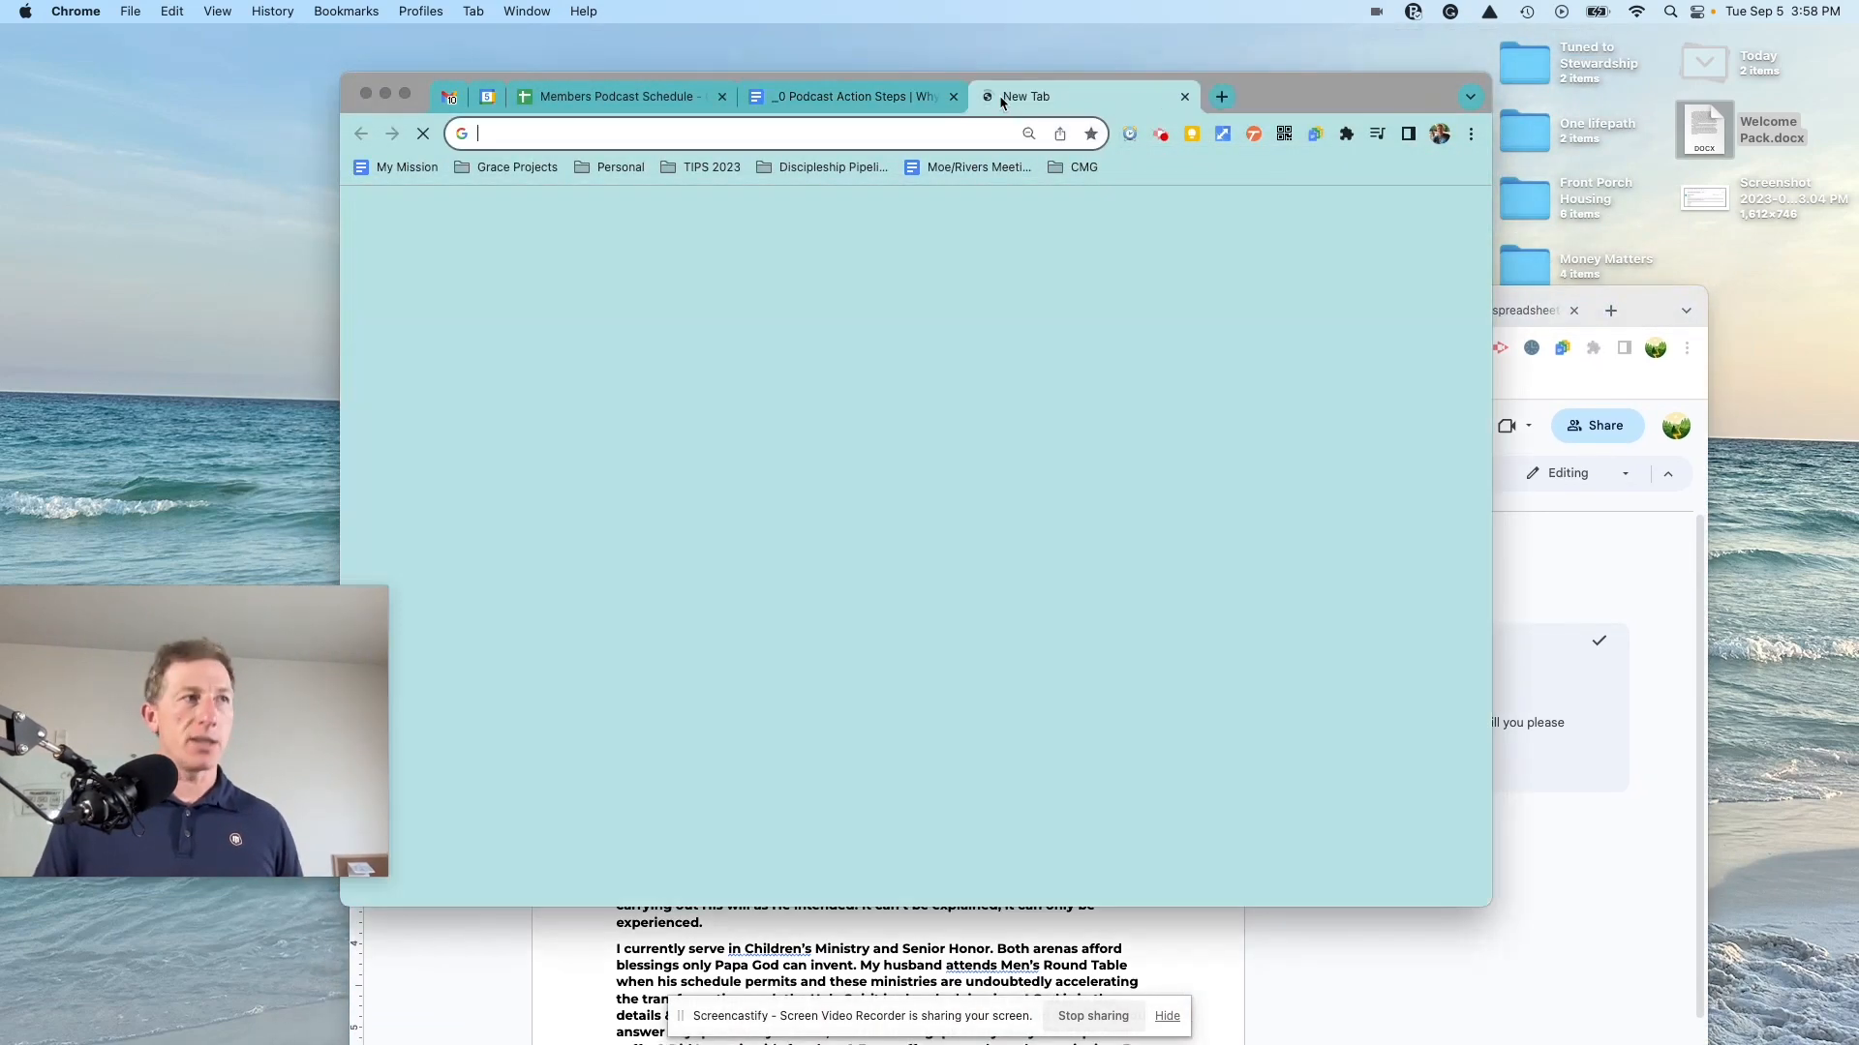
pyautogui.write('Mo')
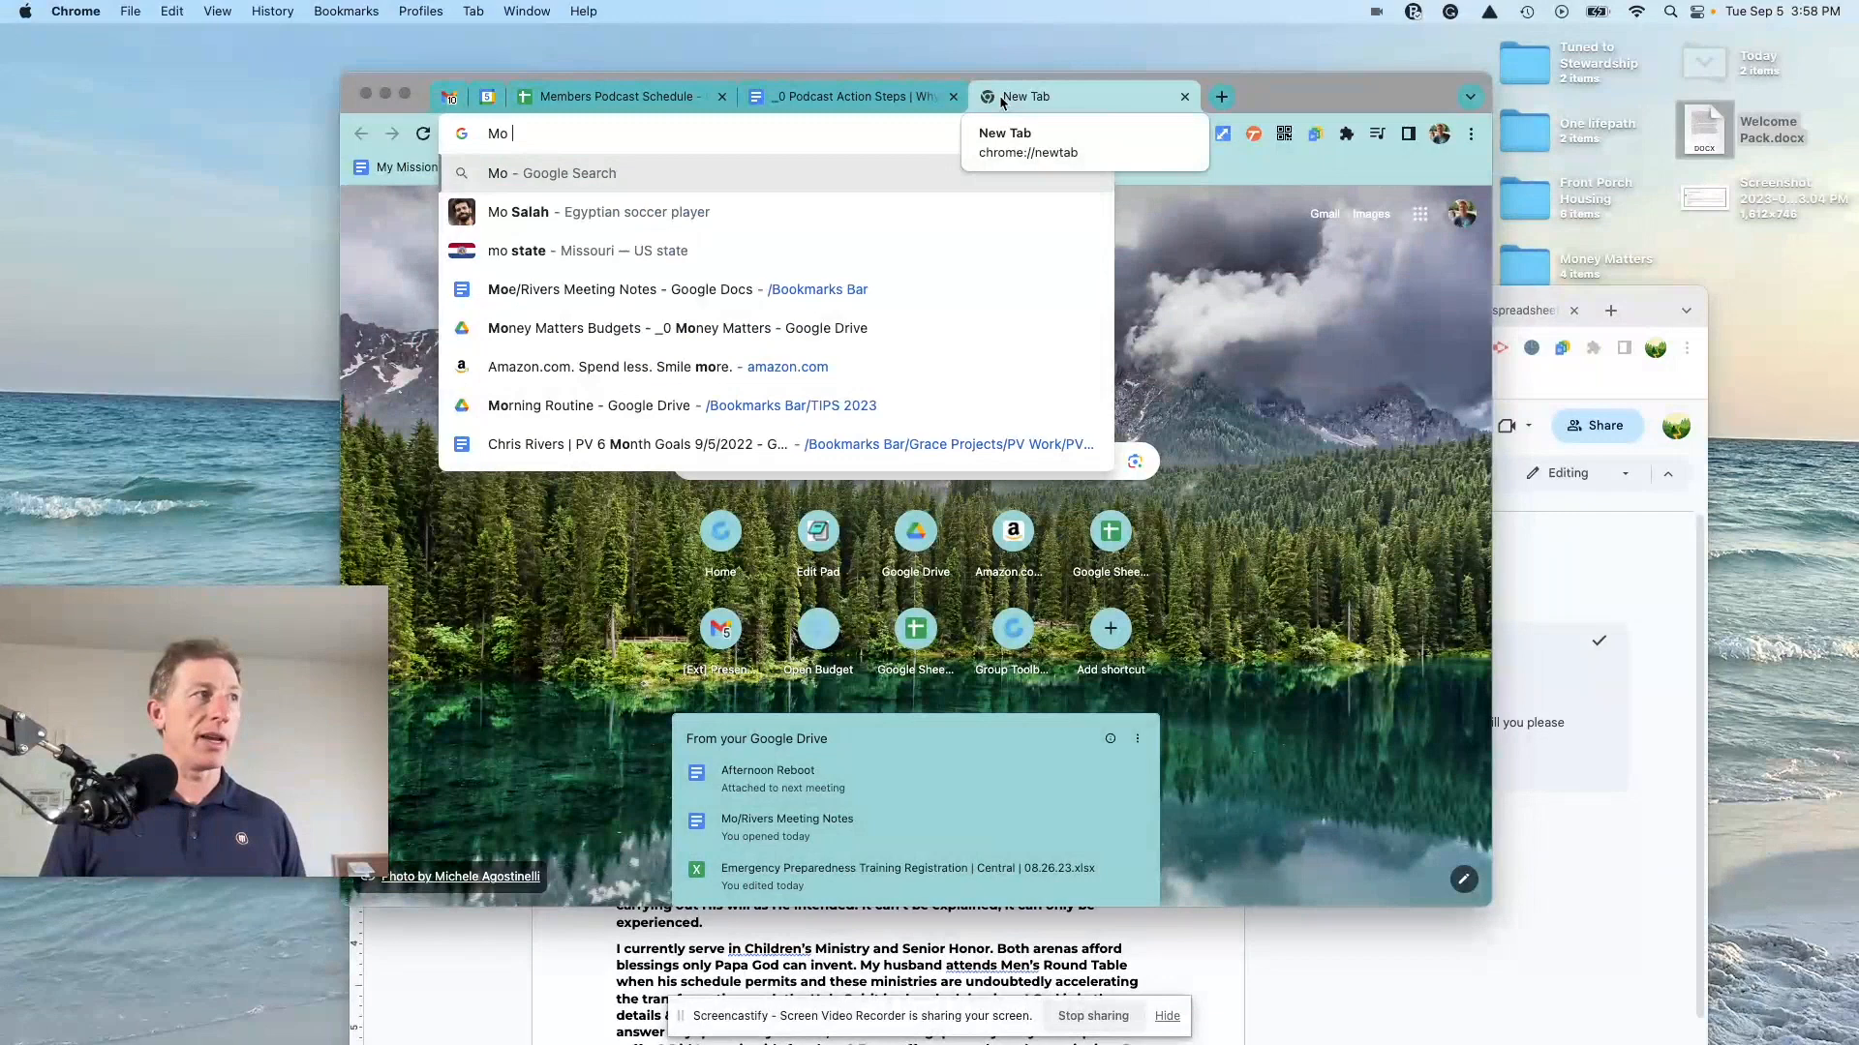
pyautogui.click(623, 299)
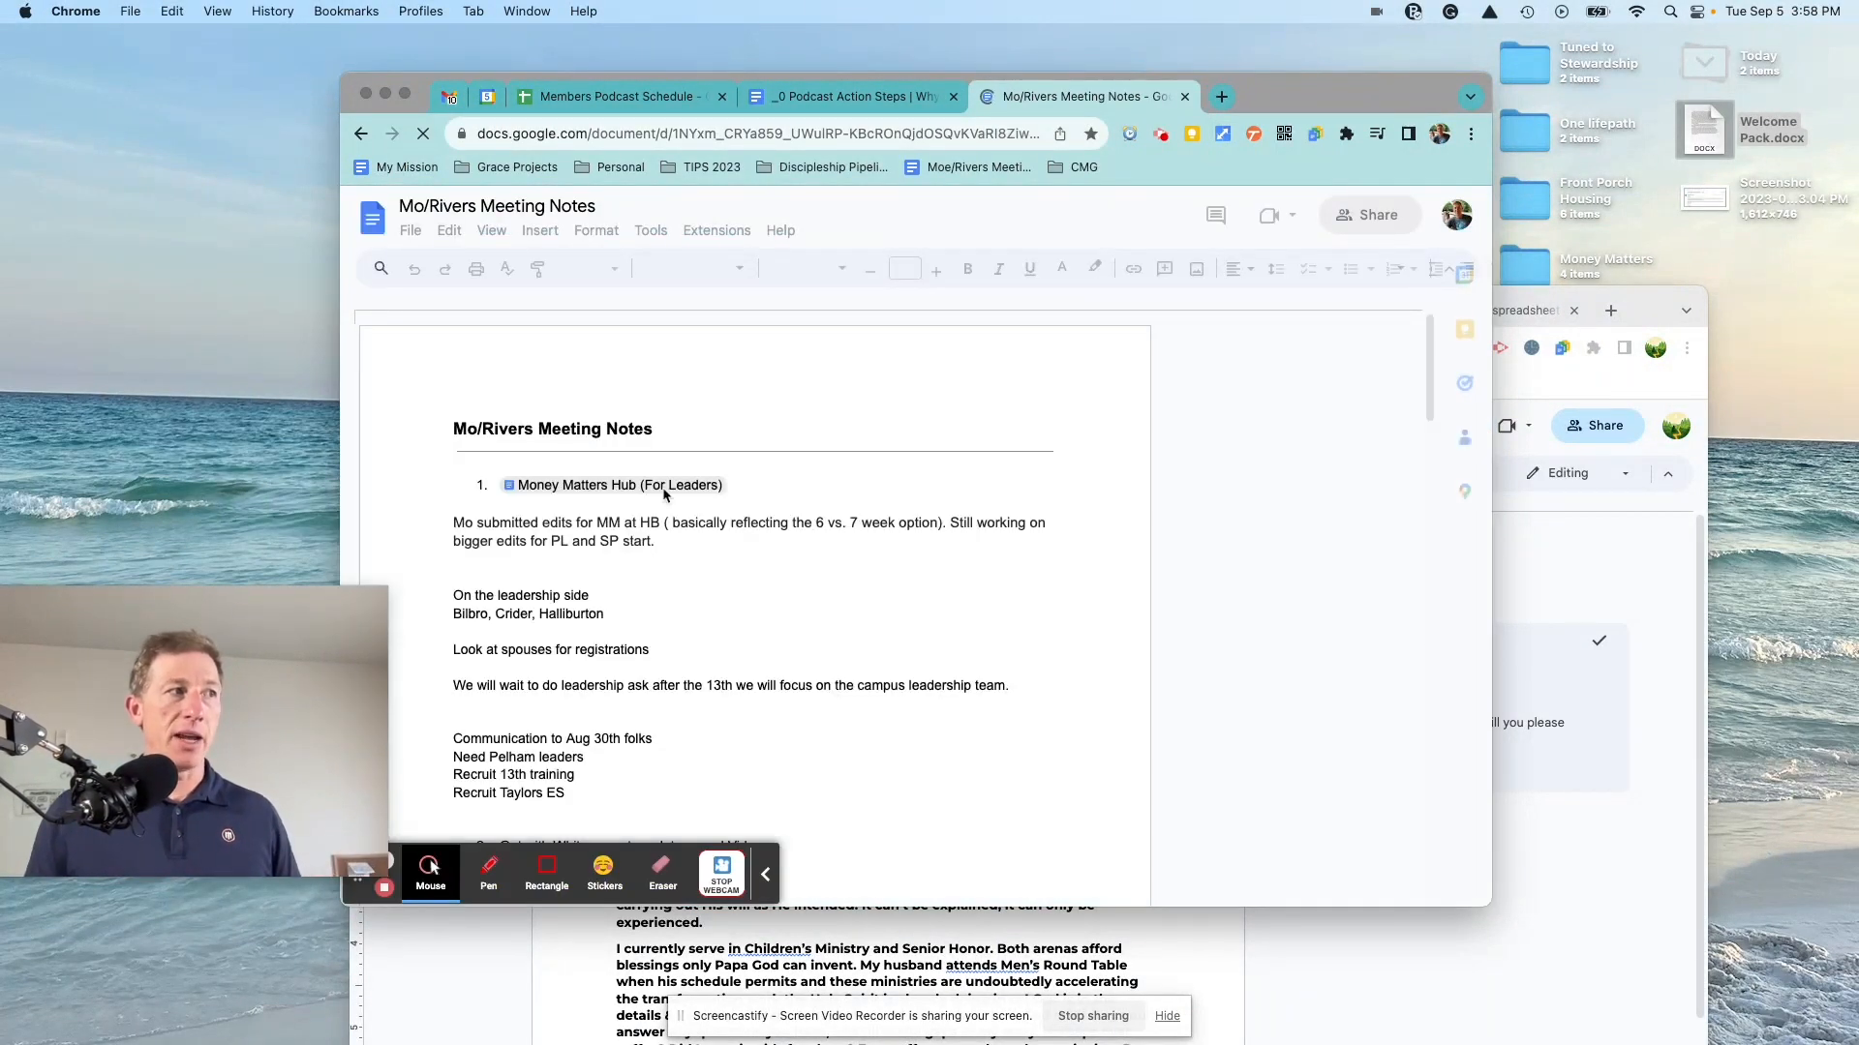
# Step: Scroll the meeting notes down to the MM checklist, selecting the date 8/7/23 along the way
pyautogui.scroll(-3, 615, 515)
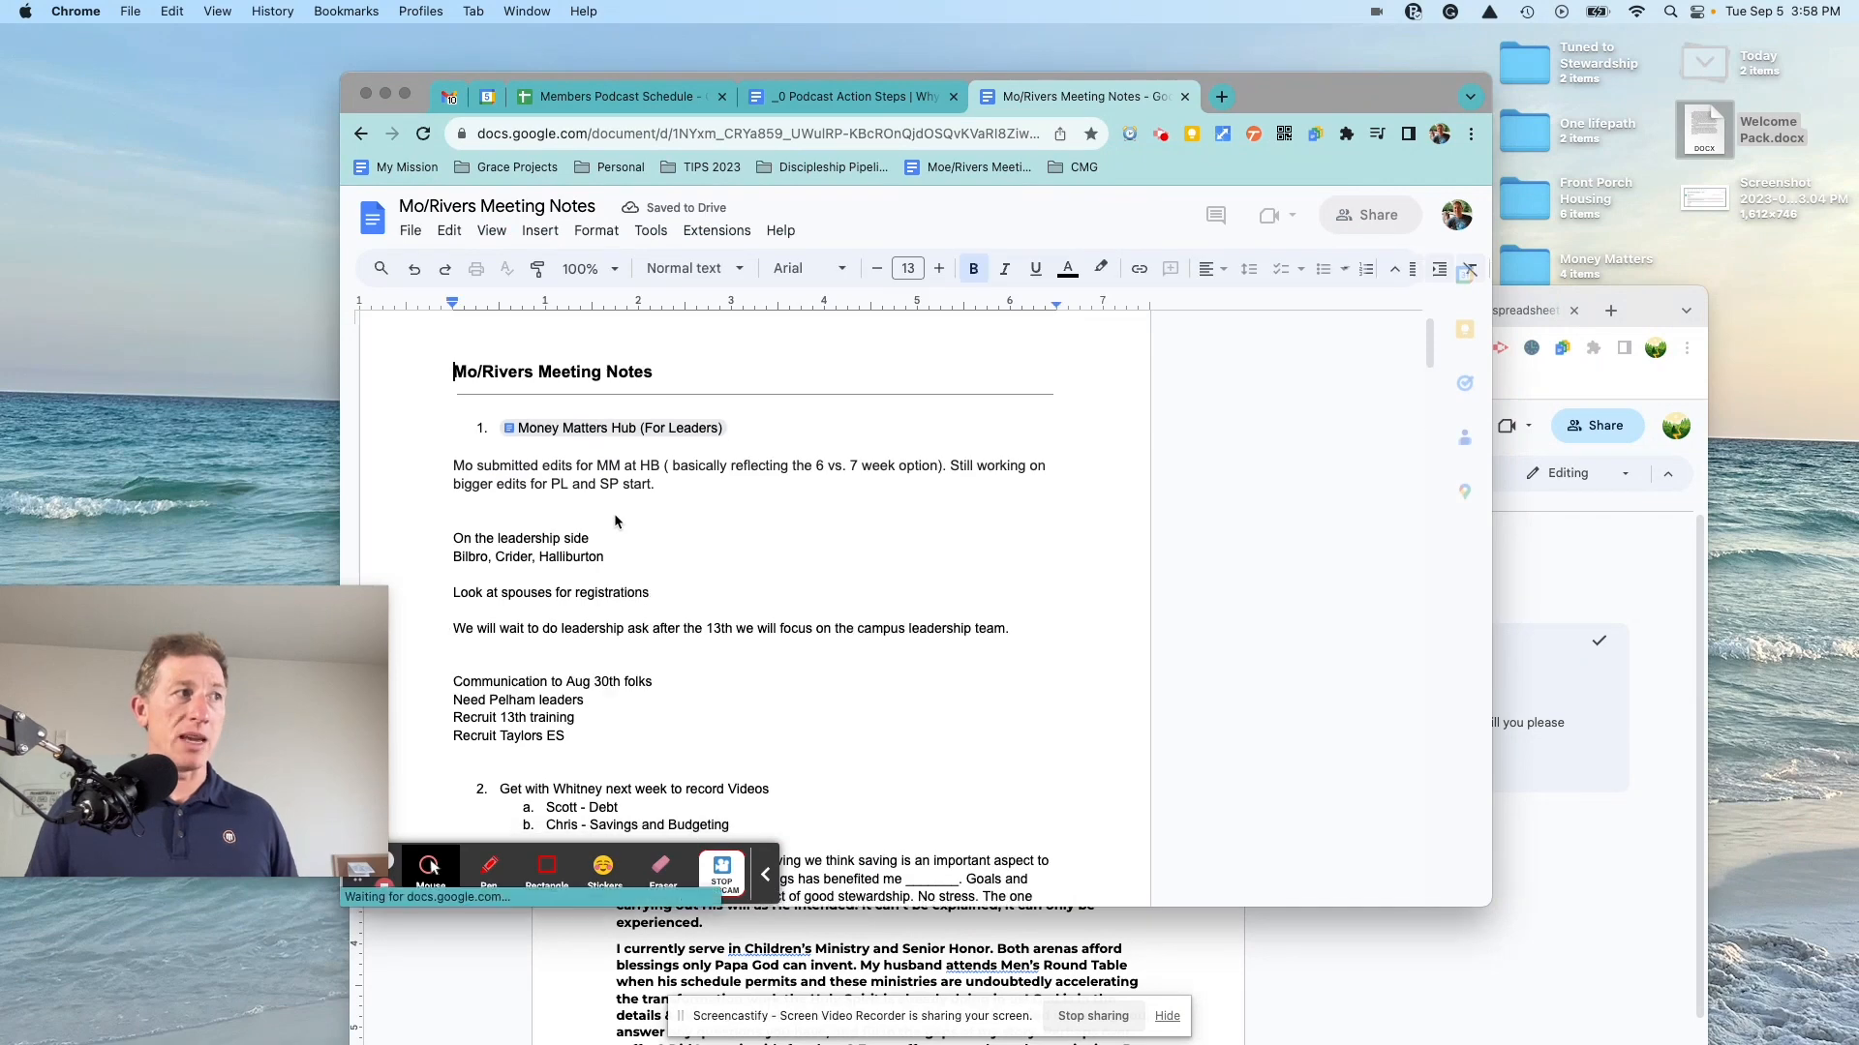
pyautogui.scroll(3, 615, 515)
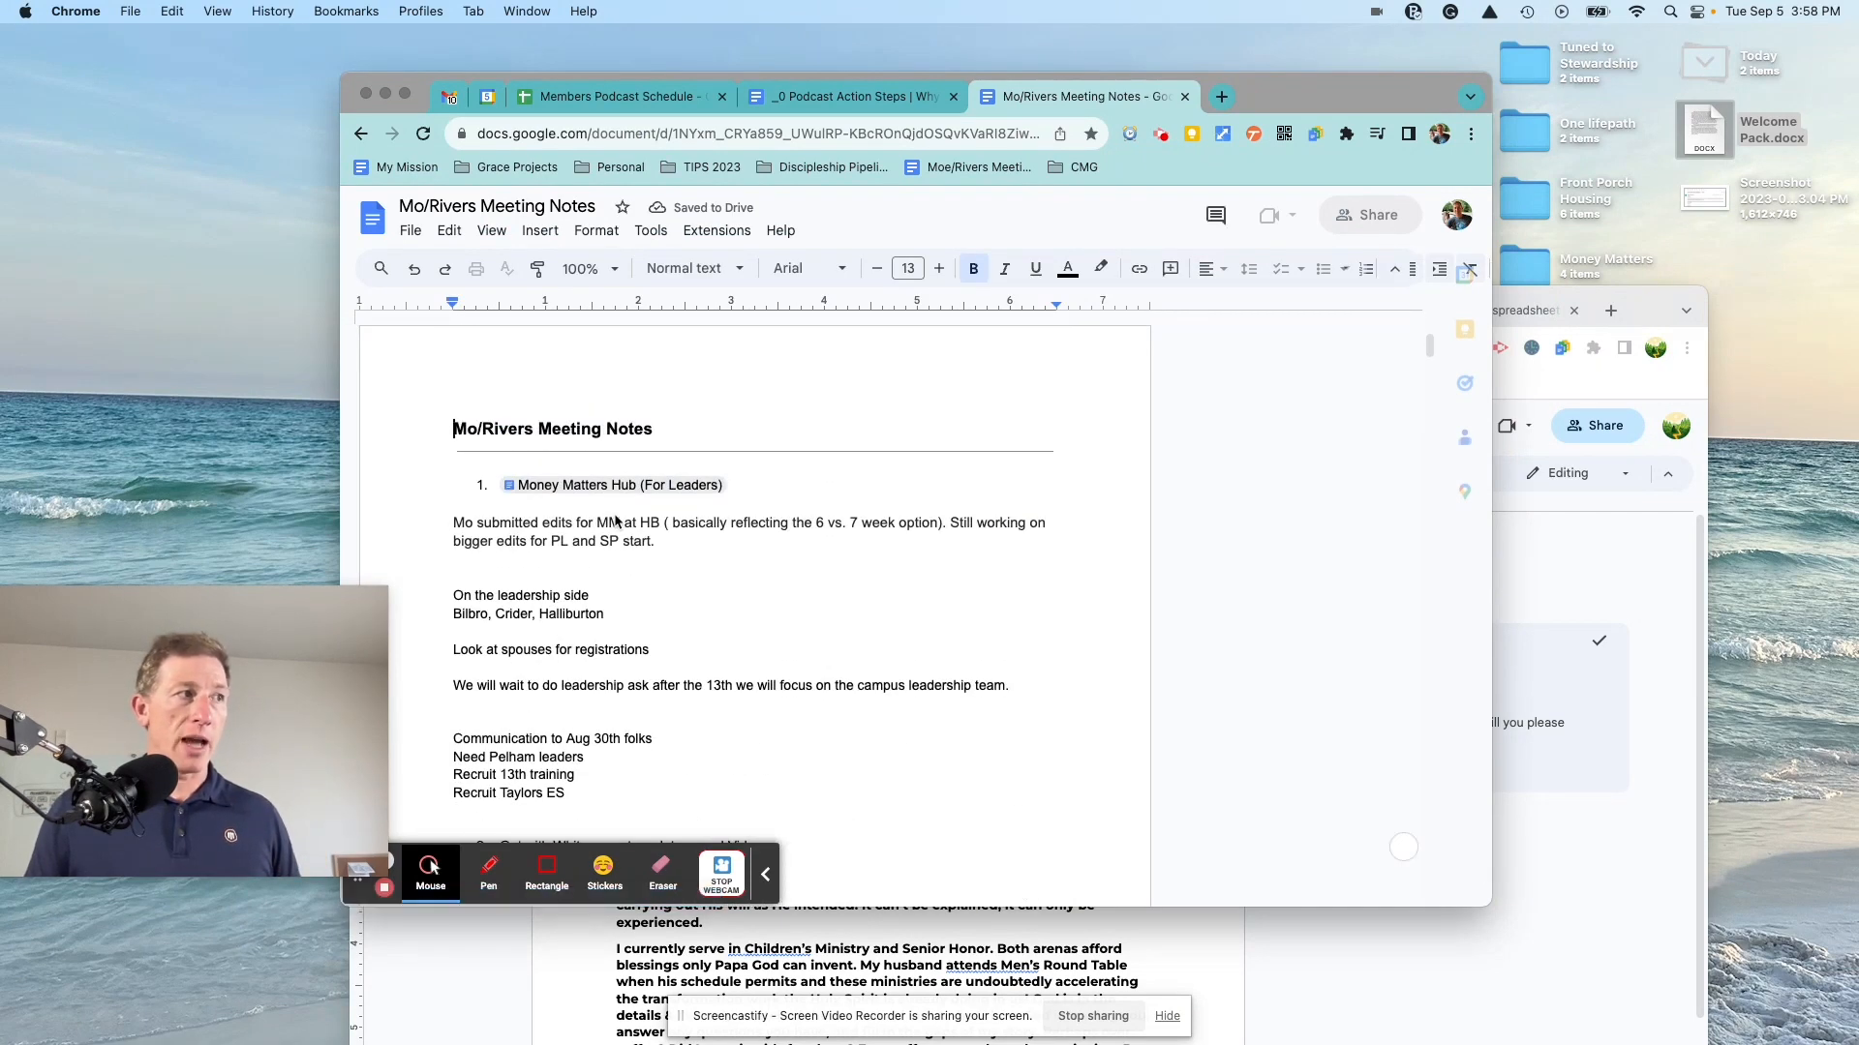
pyautogui.scroll(-20, 613, 521)
pyautogui.scroll(-1, 587, 501)
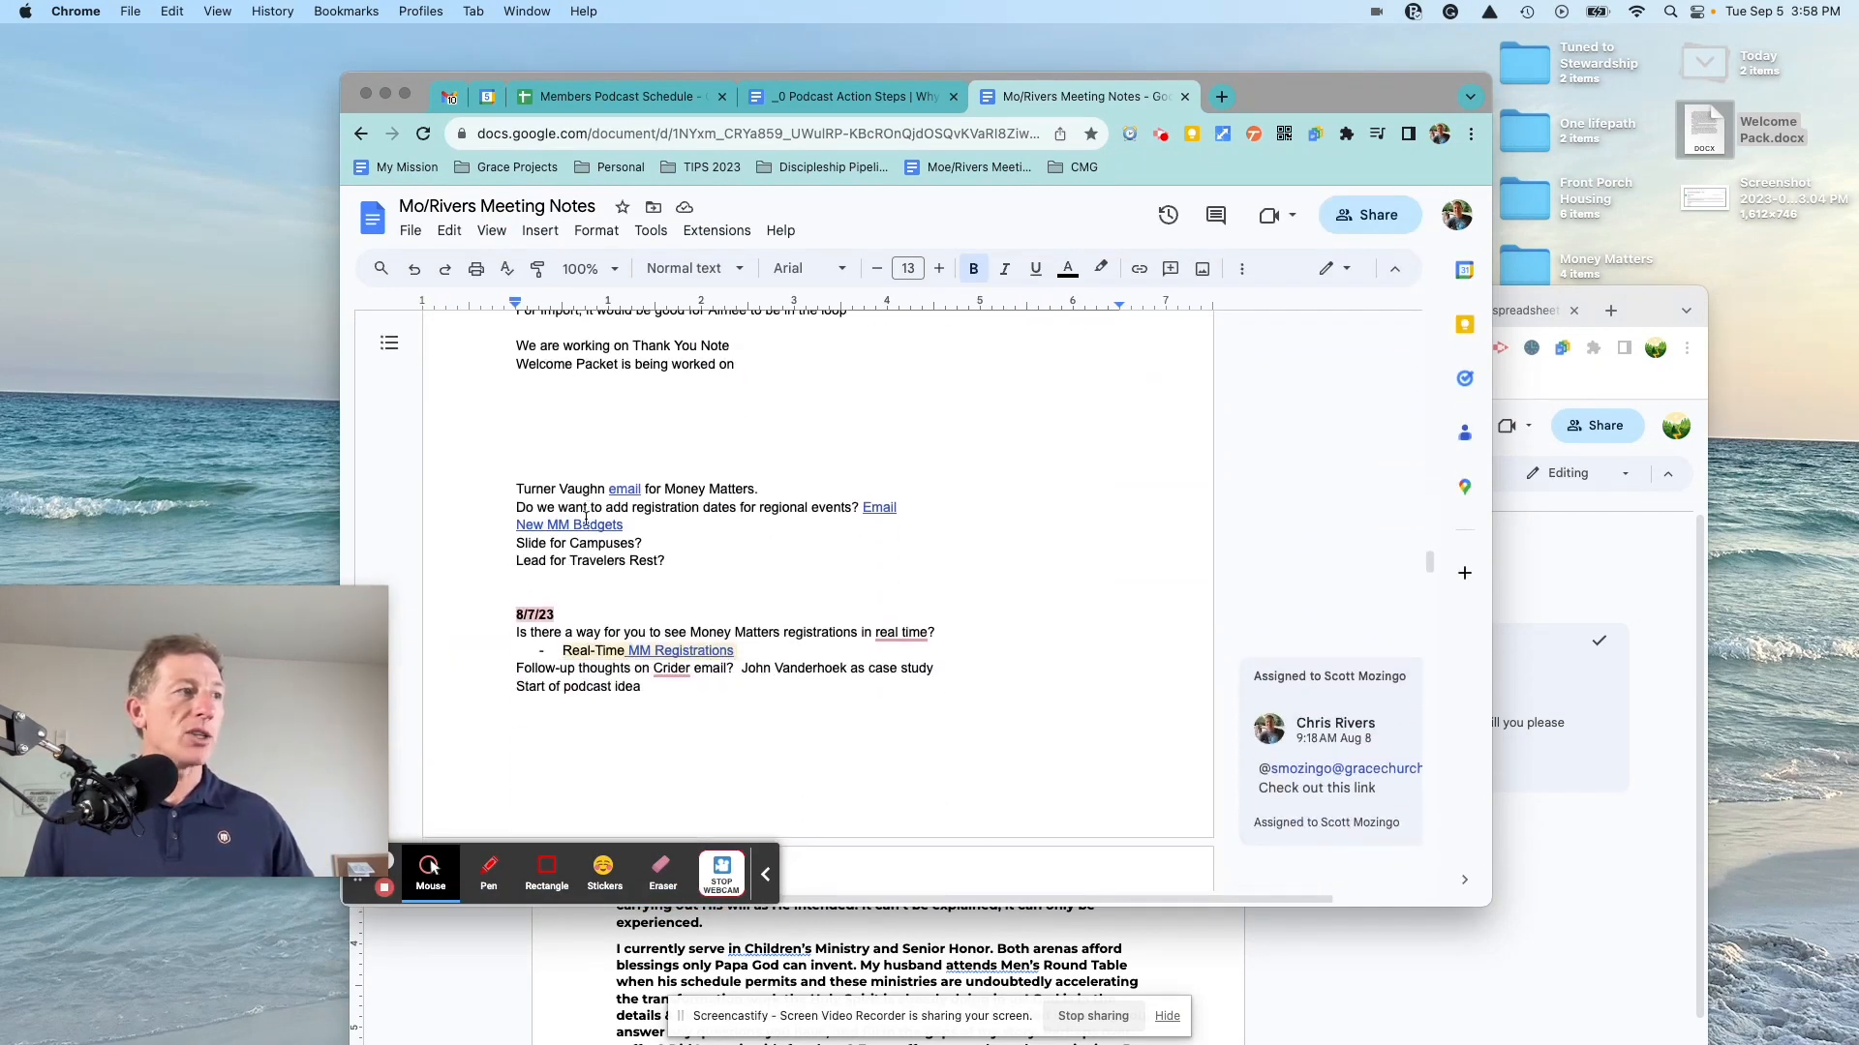
pyautogui.moveTo(563, 615); pyautogui.dragTo(498, 615)
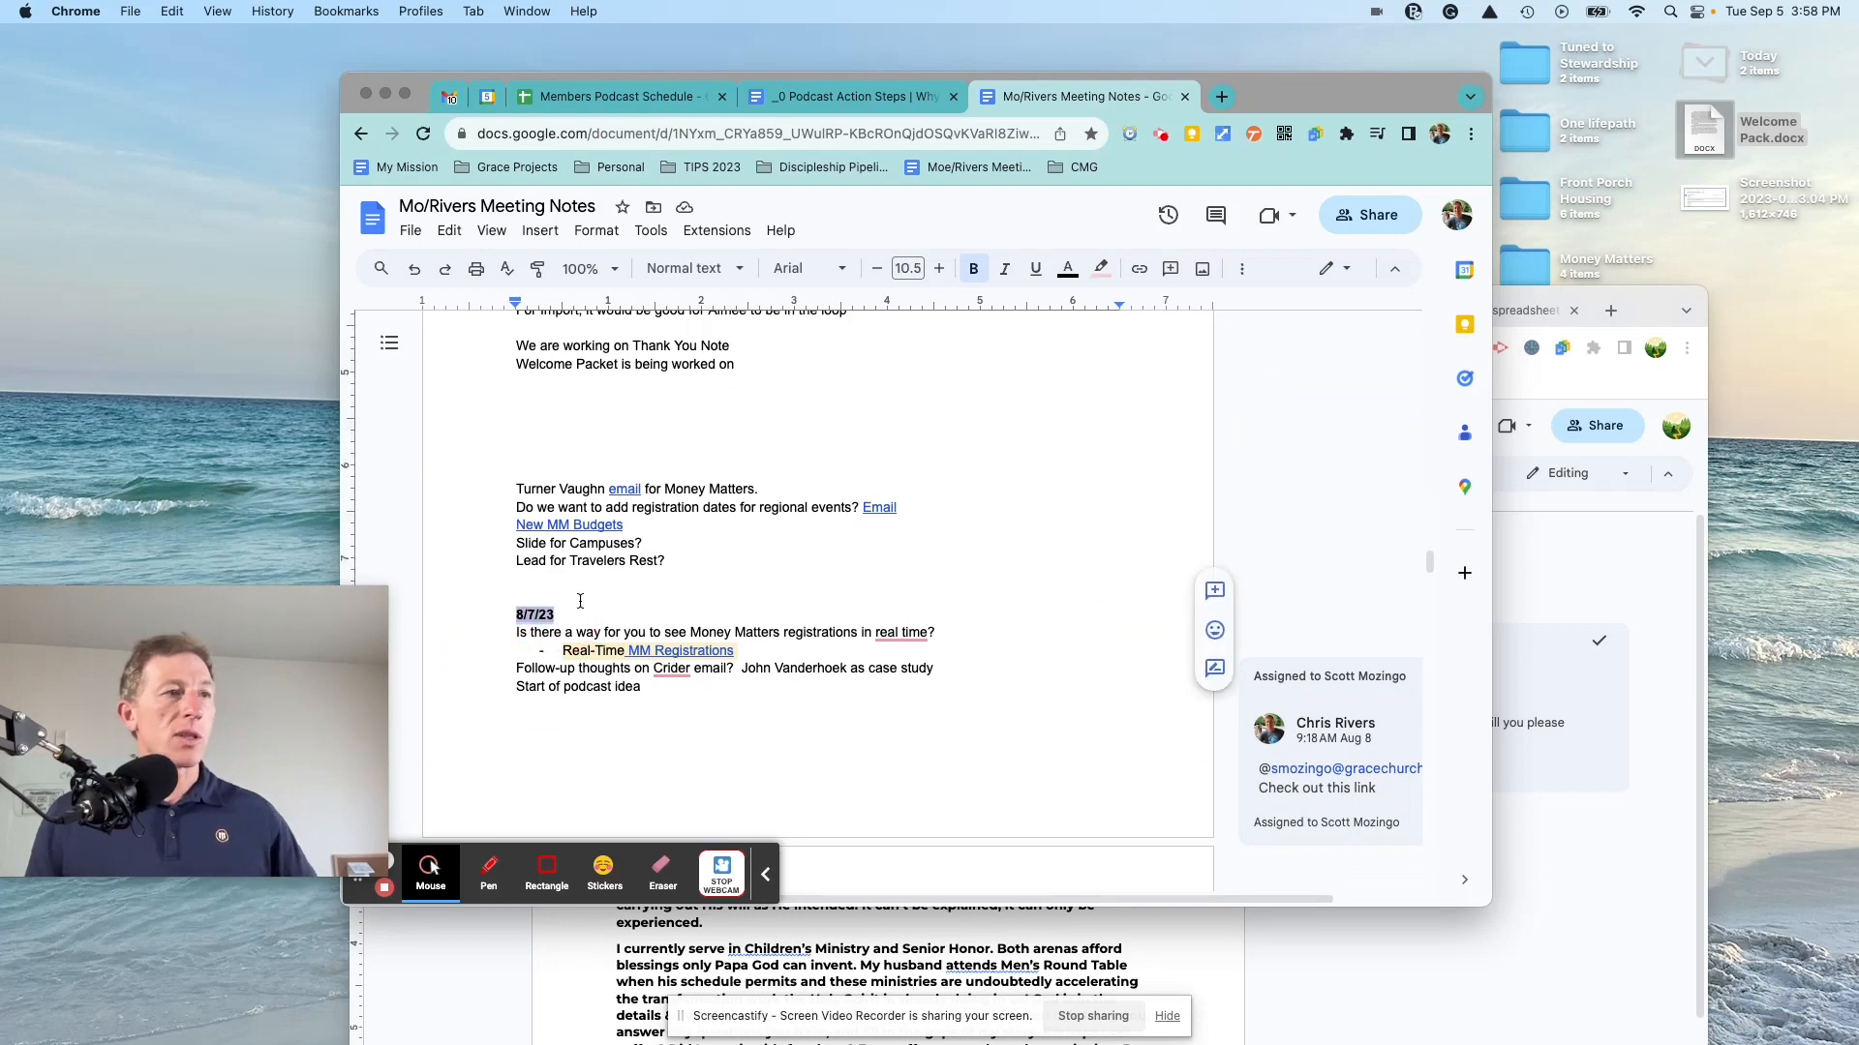
pyautogui.scroll(8, 634, 599)
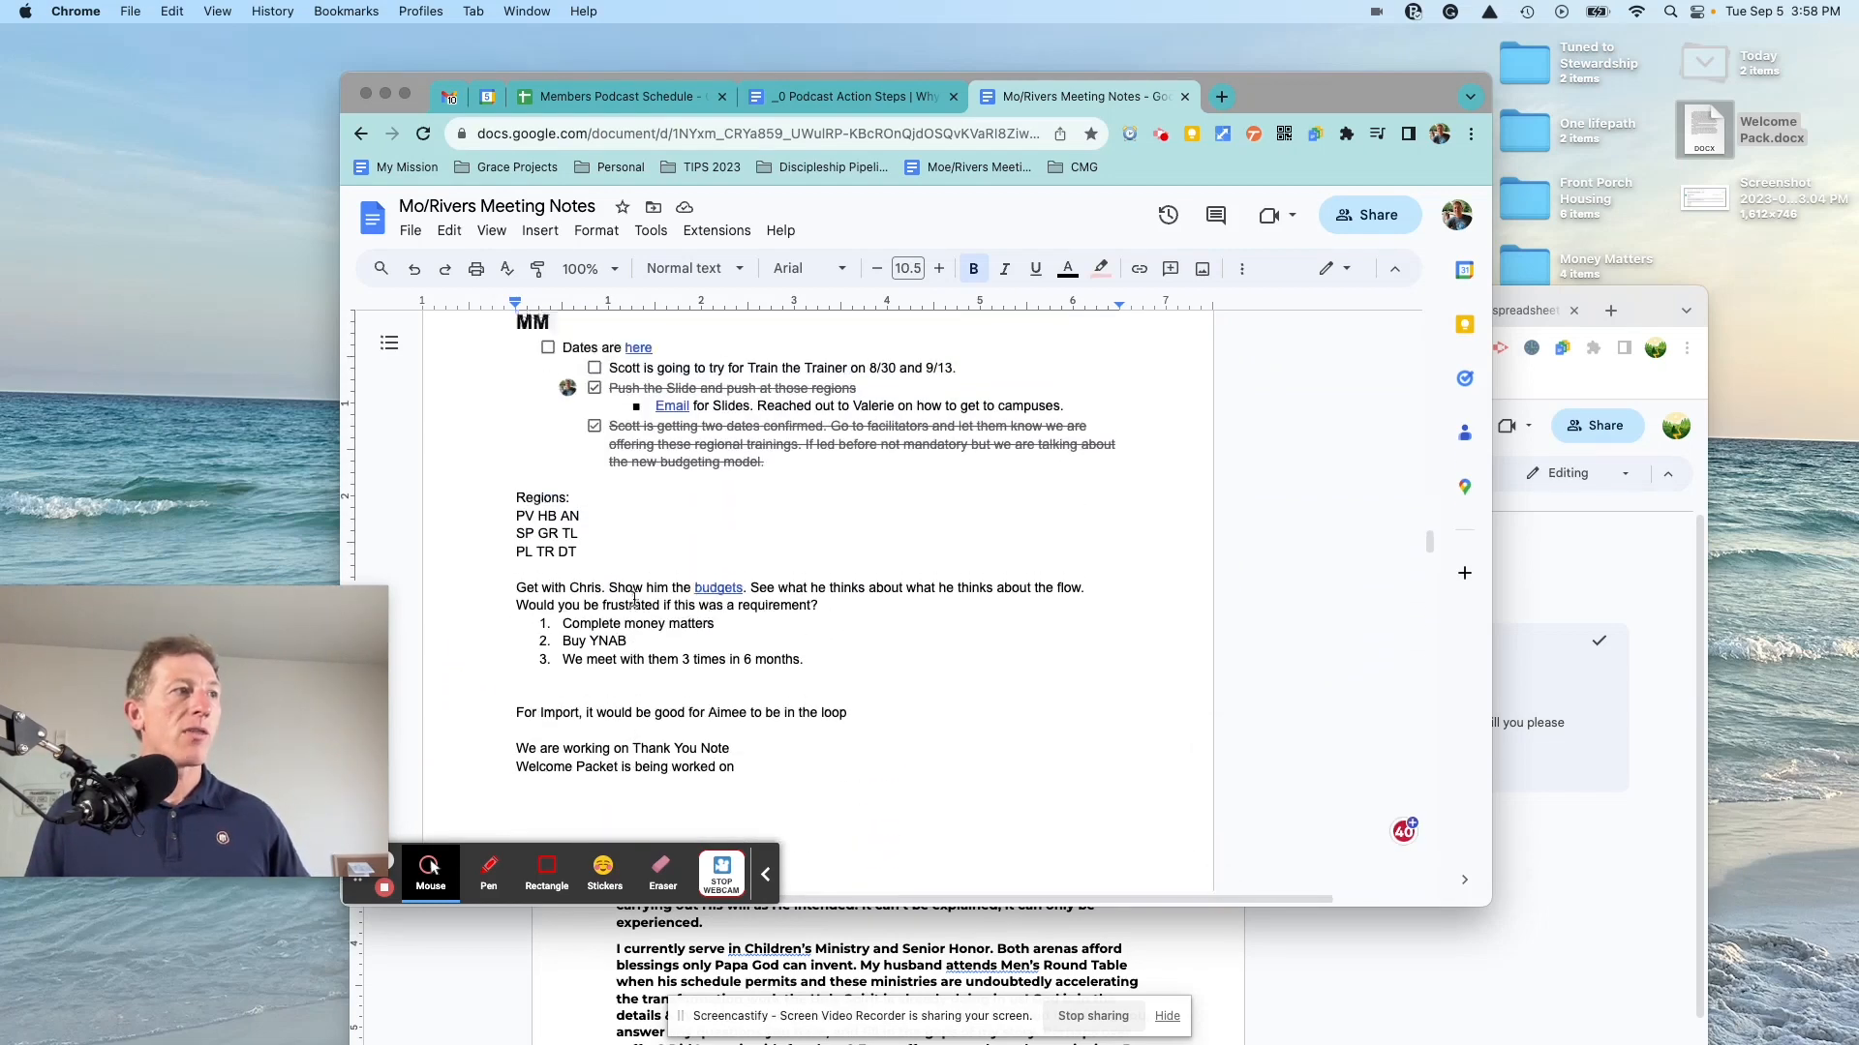
pyautogui.scroll(5, 629, 597)
pyautogui.scroll(-4, 610, 593)
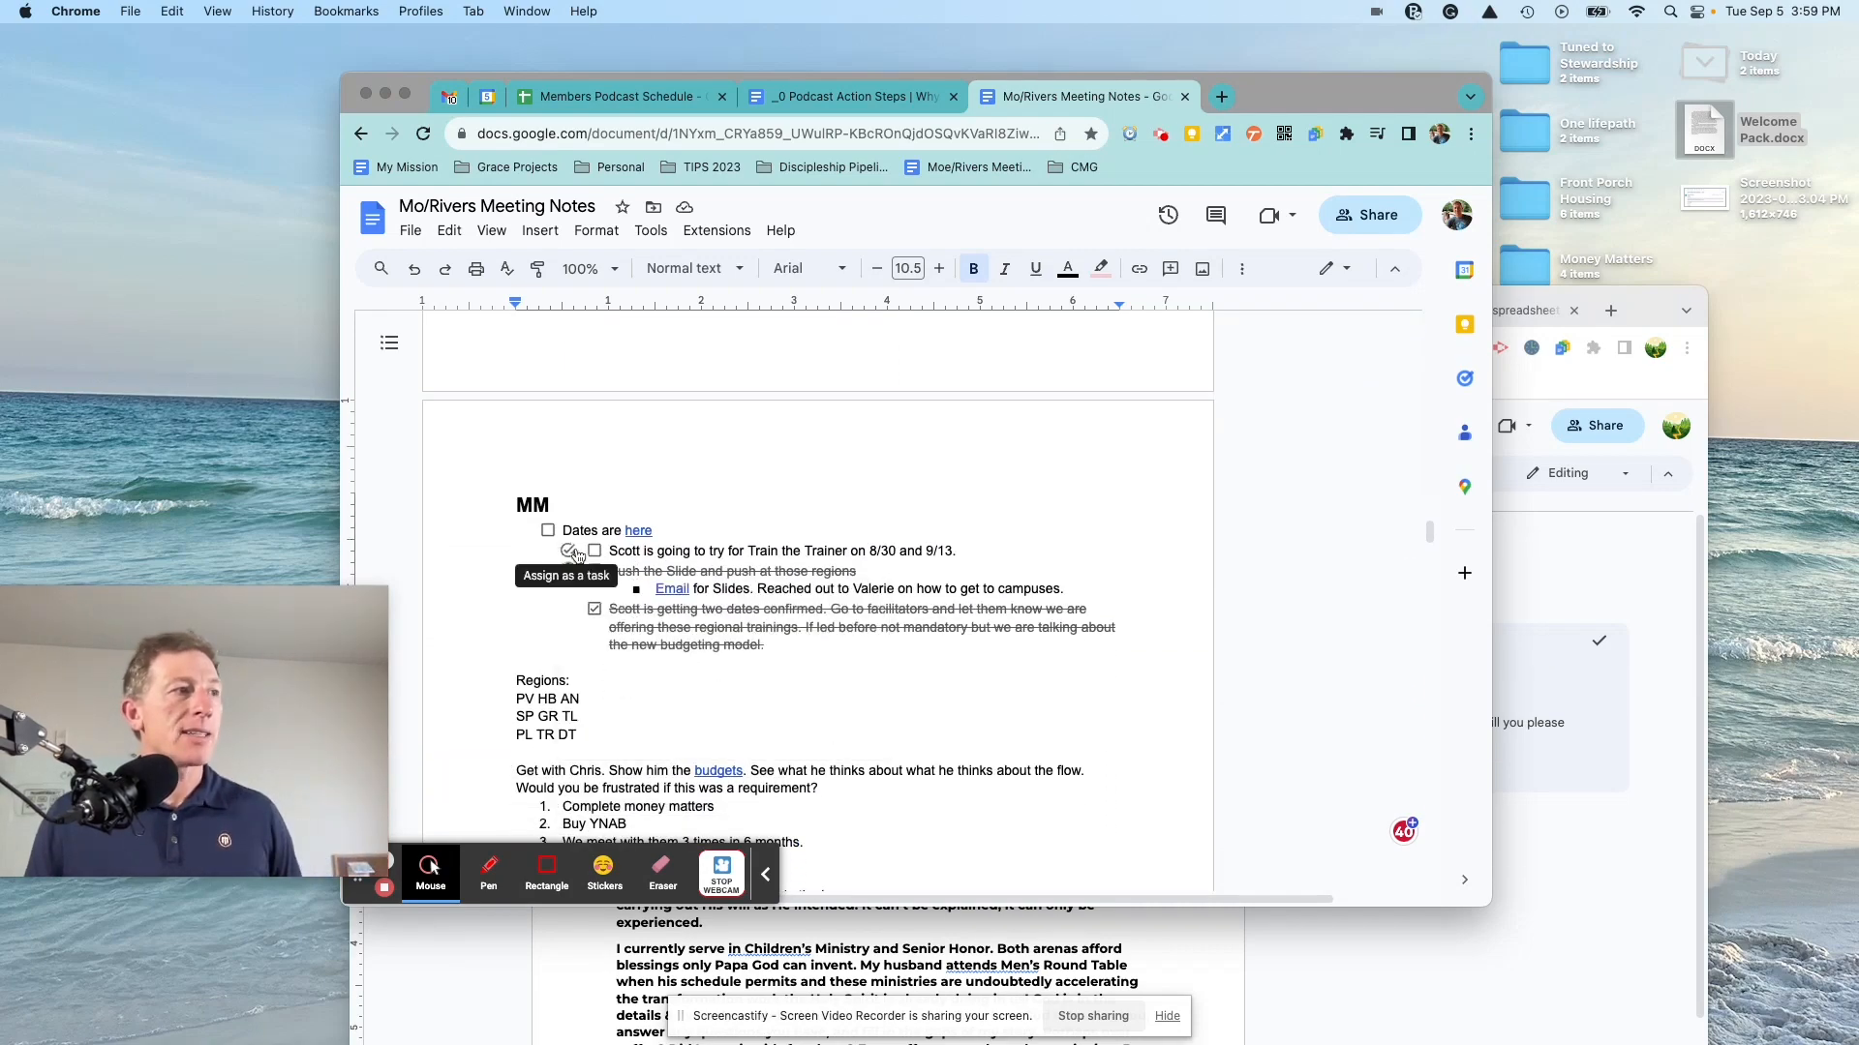
# Step: Assign the Train the Trainer checklist item as a task to a colleague, due September 19, 2023
pyautogui.click(567, 550)
pyautogui.write('cr')
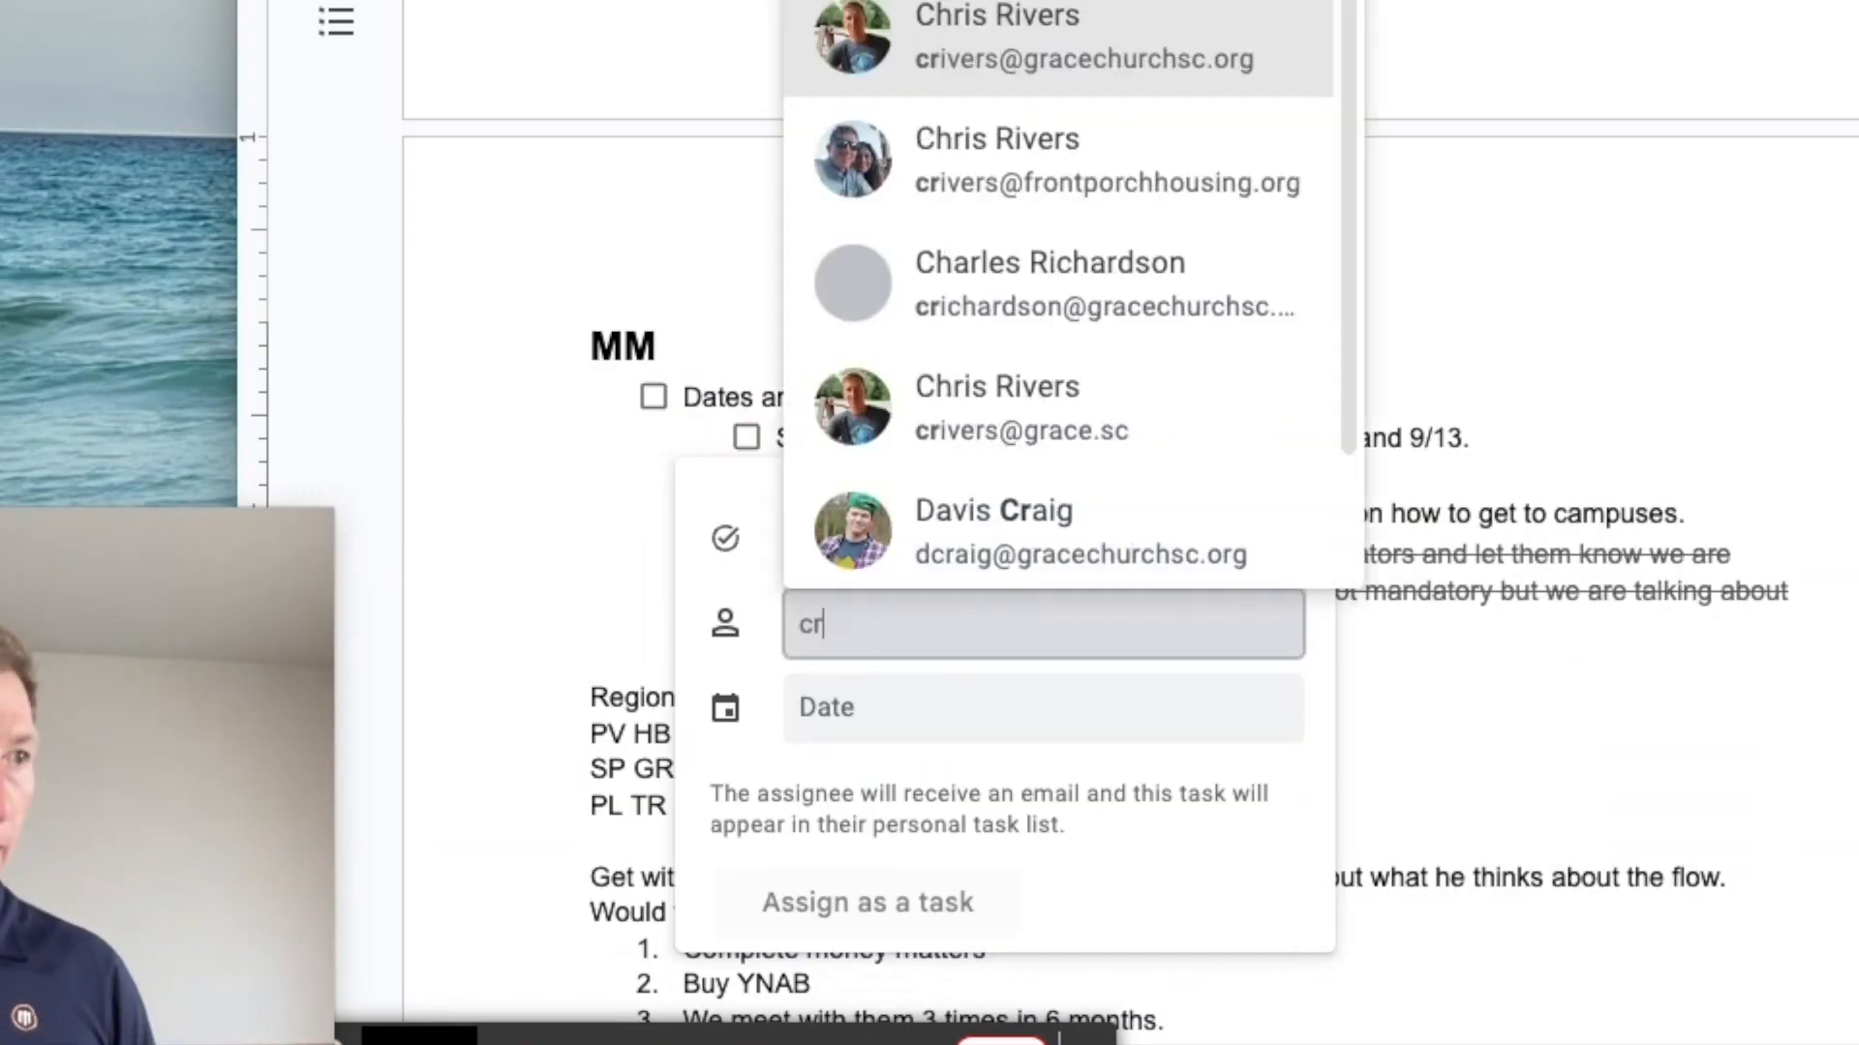
pyautogui.click(971, 32)
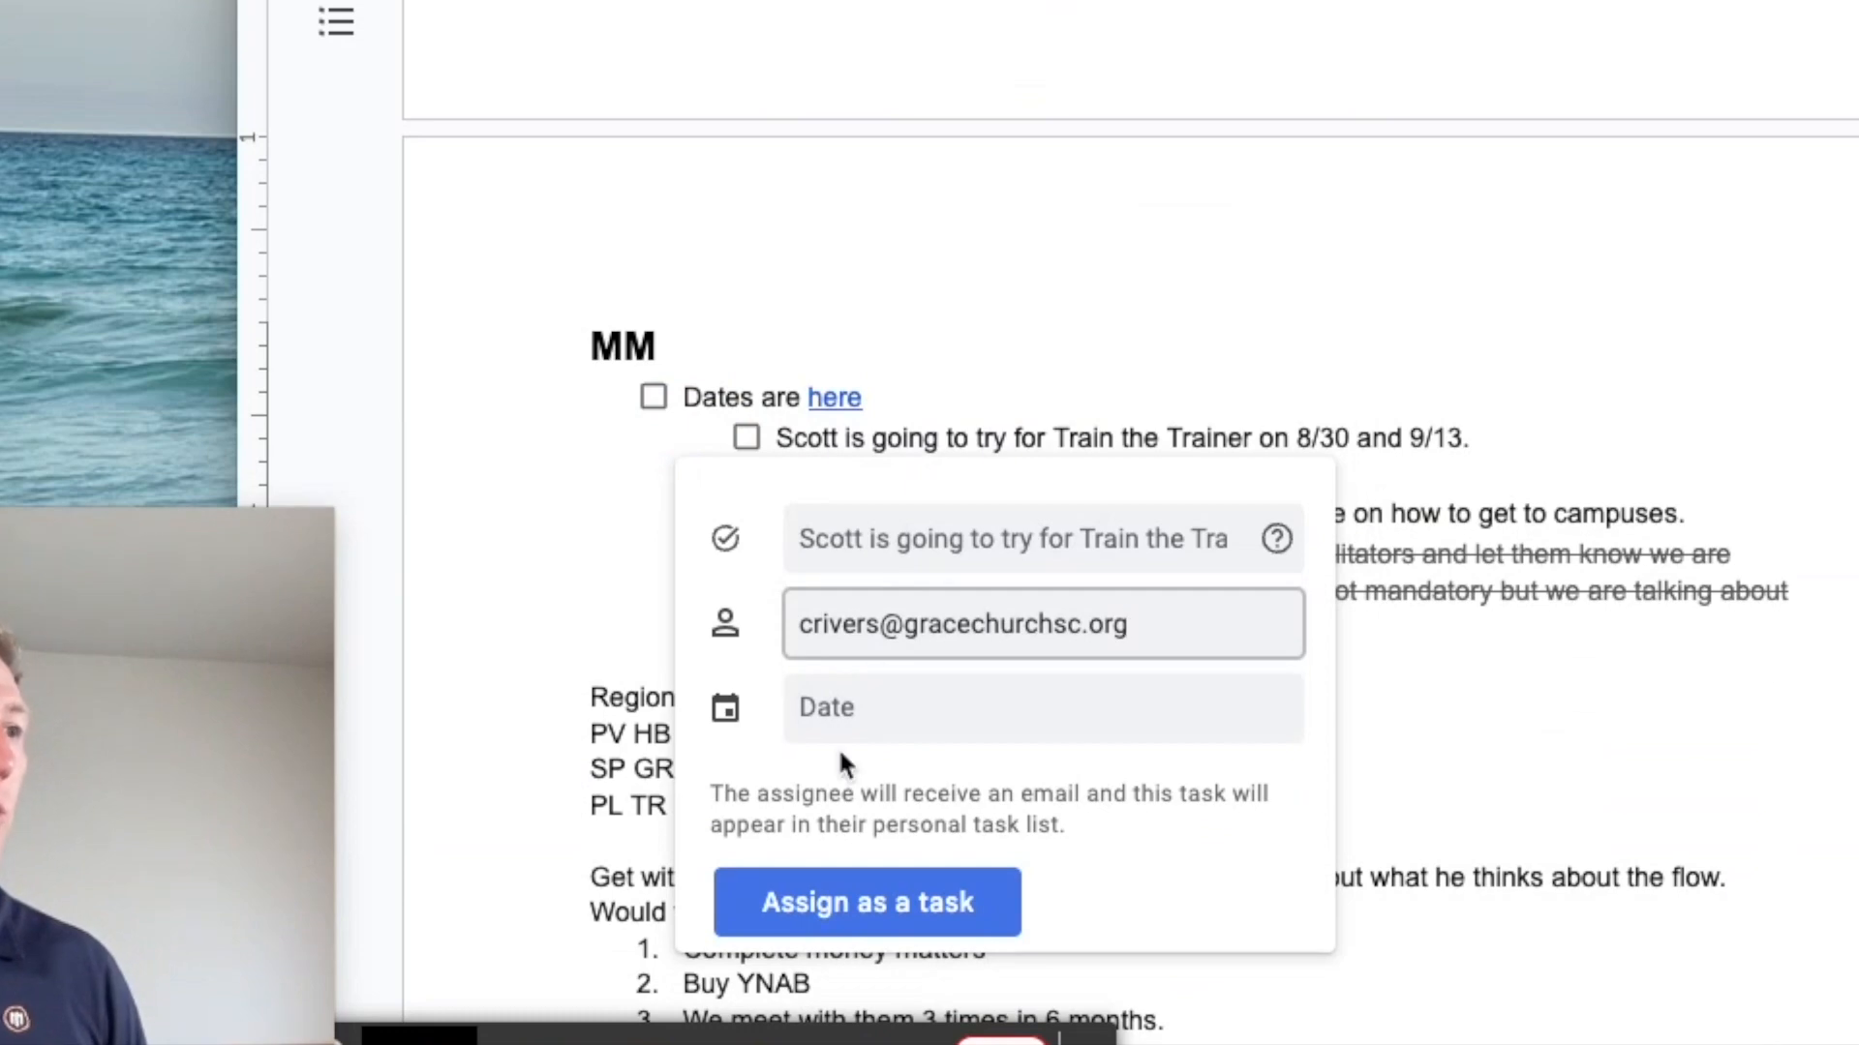
pyautogui.click(839, 740)
pyautogui.click(963, 905)
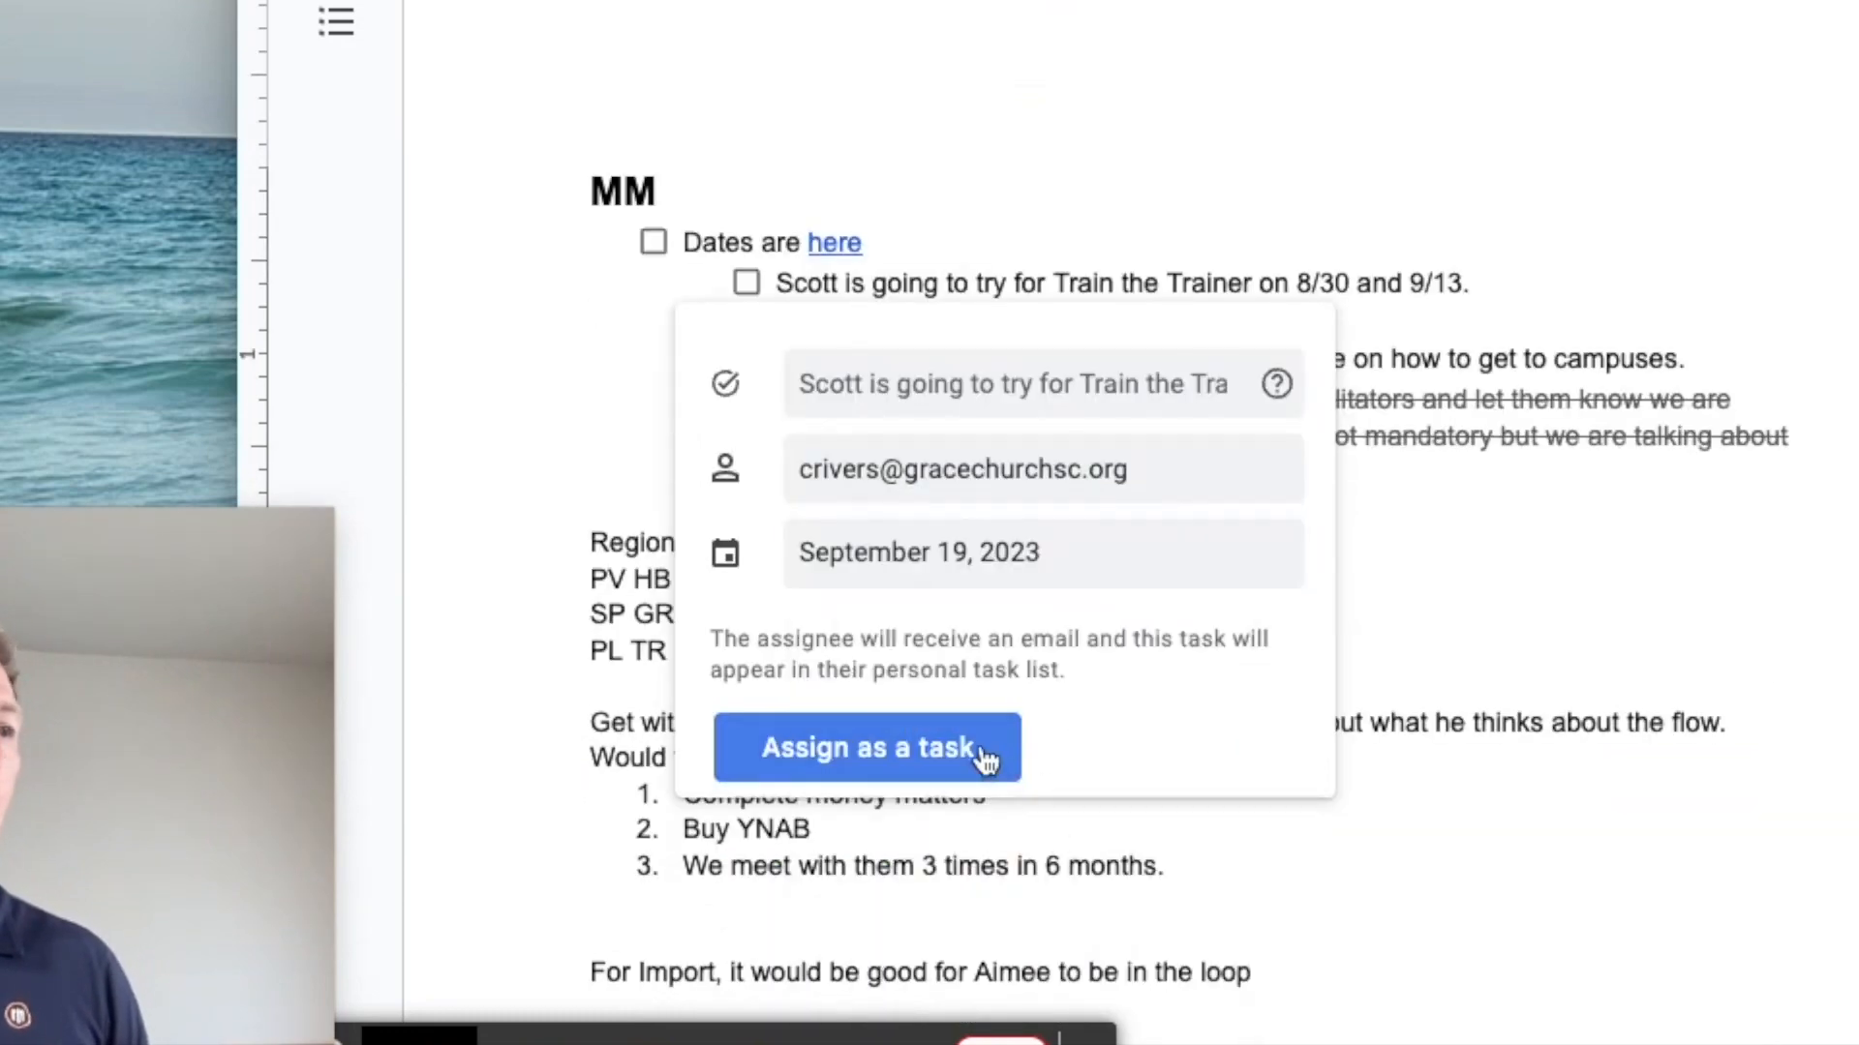
pyautogui.click(987, 753)
pyautogui.click(1162, 356)
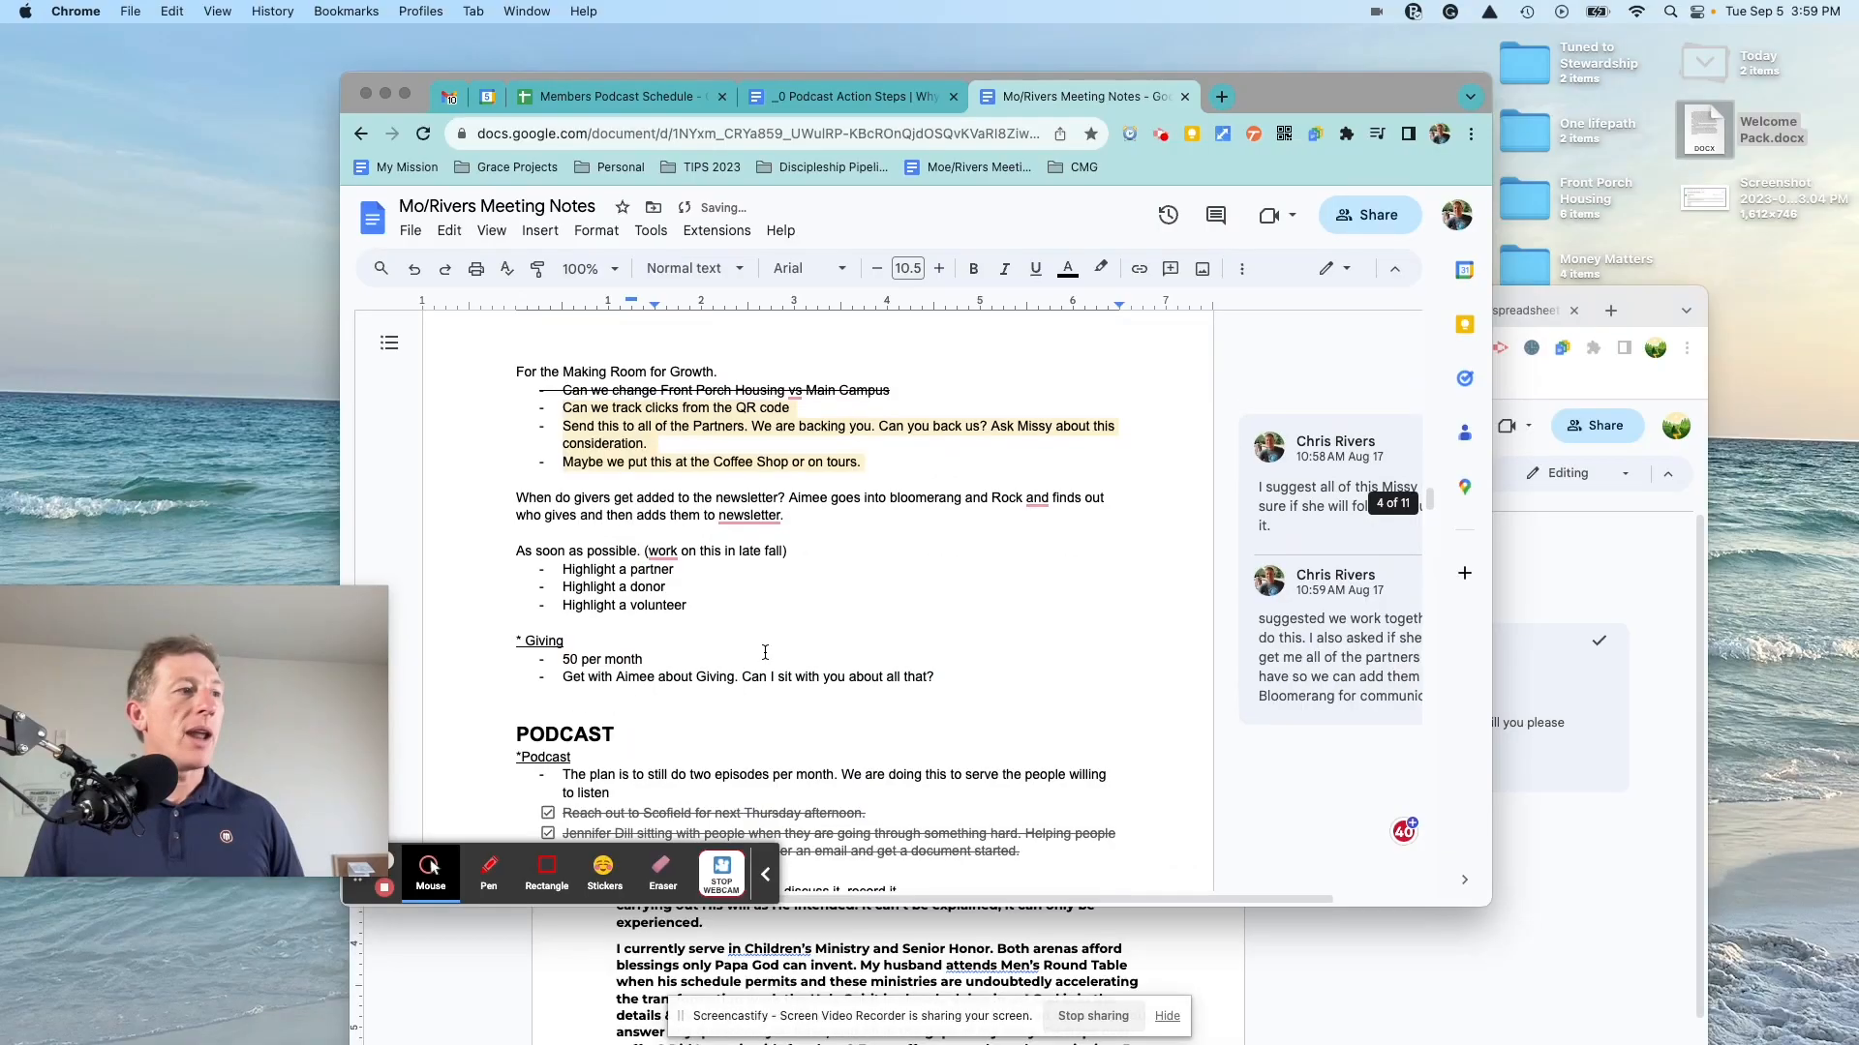
pyautogui.scroll(8, 775, 671)
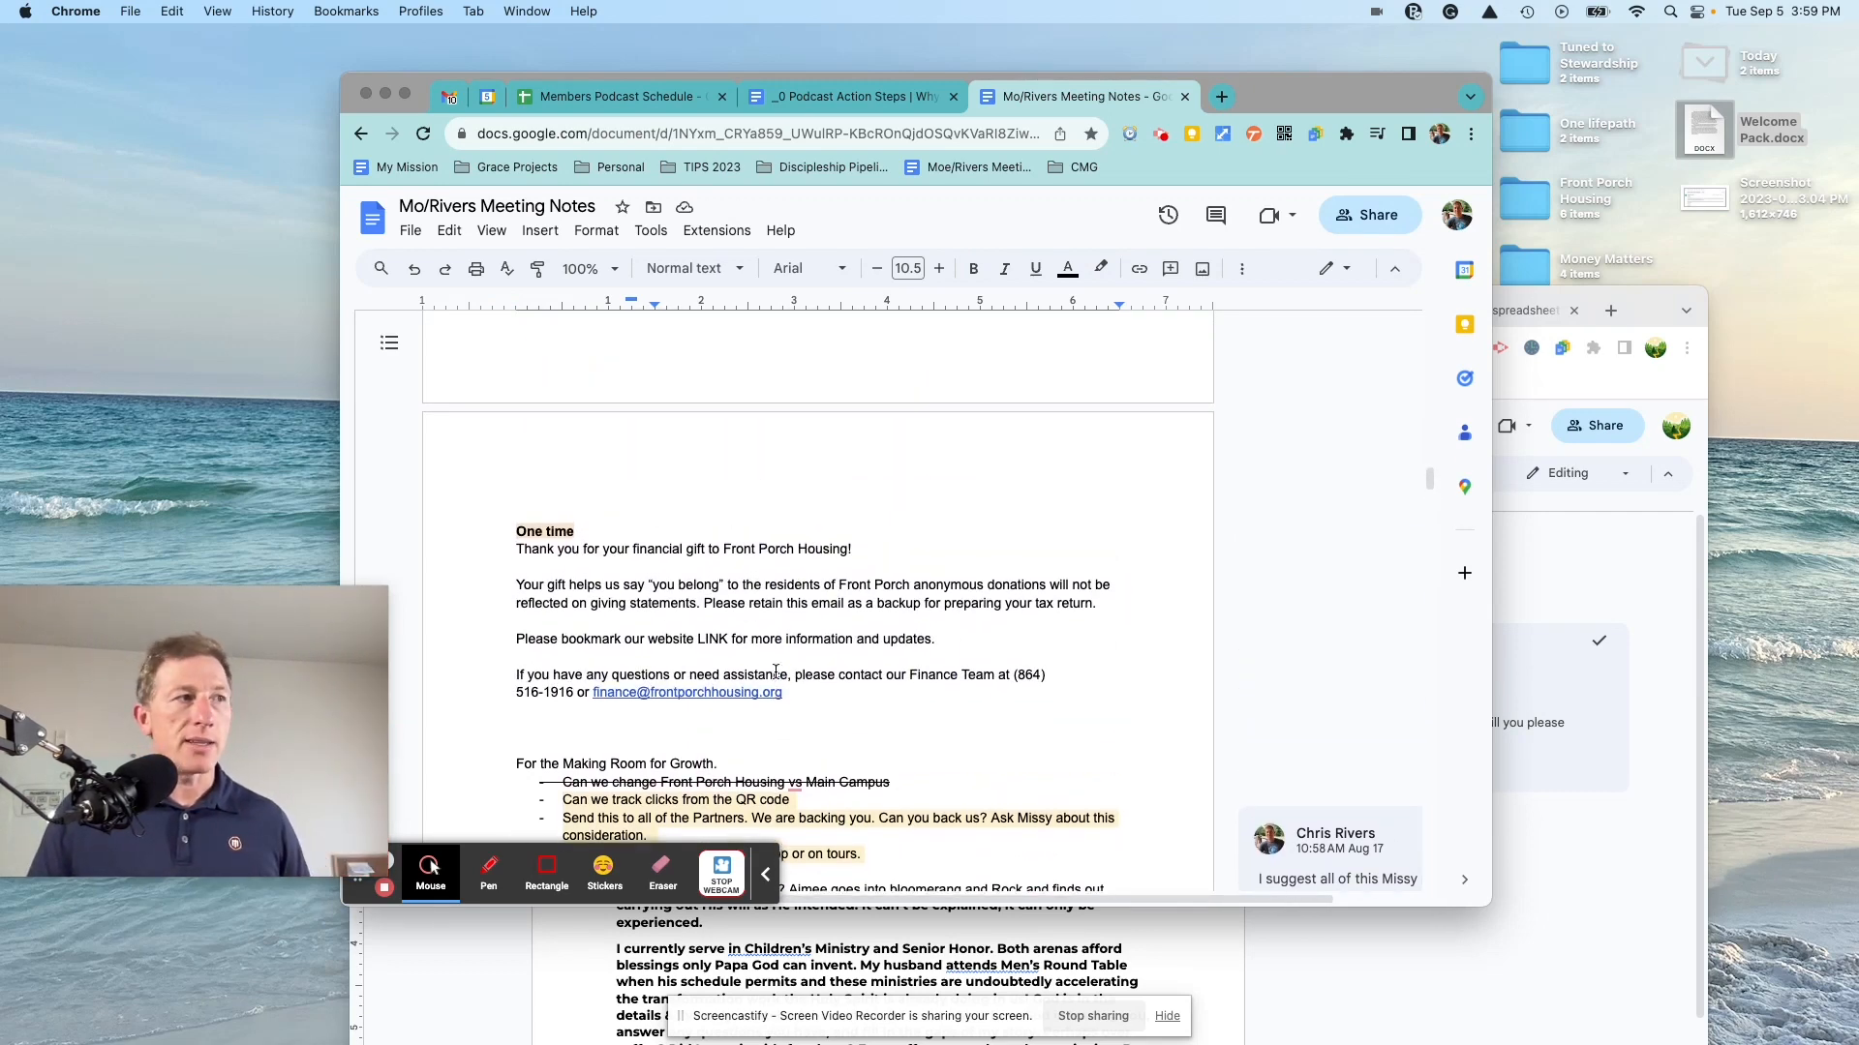
pyautogui.scroll(15, 775, 671)
pyautogui.scroll(15, 776, 671)
pyautogui.scroll(10, 777, 671)
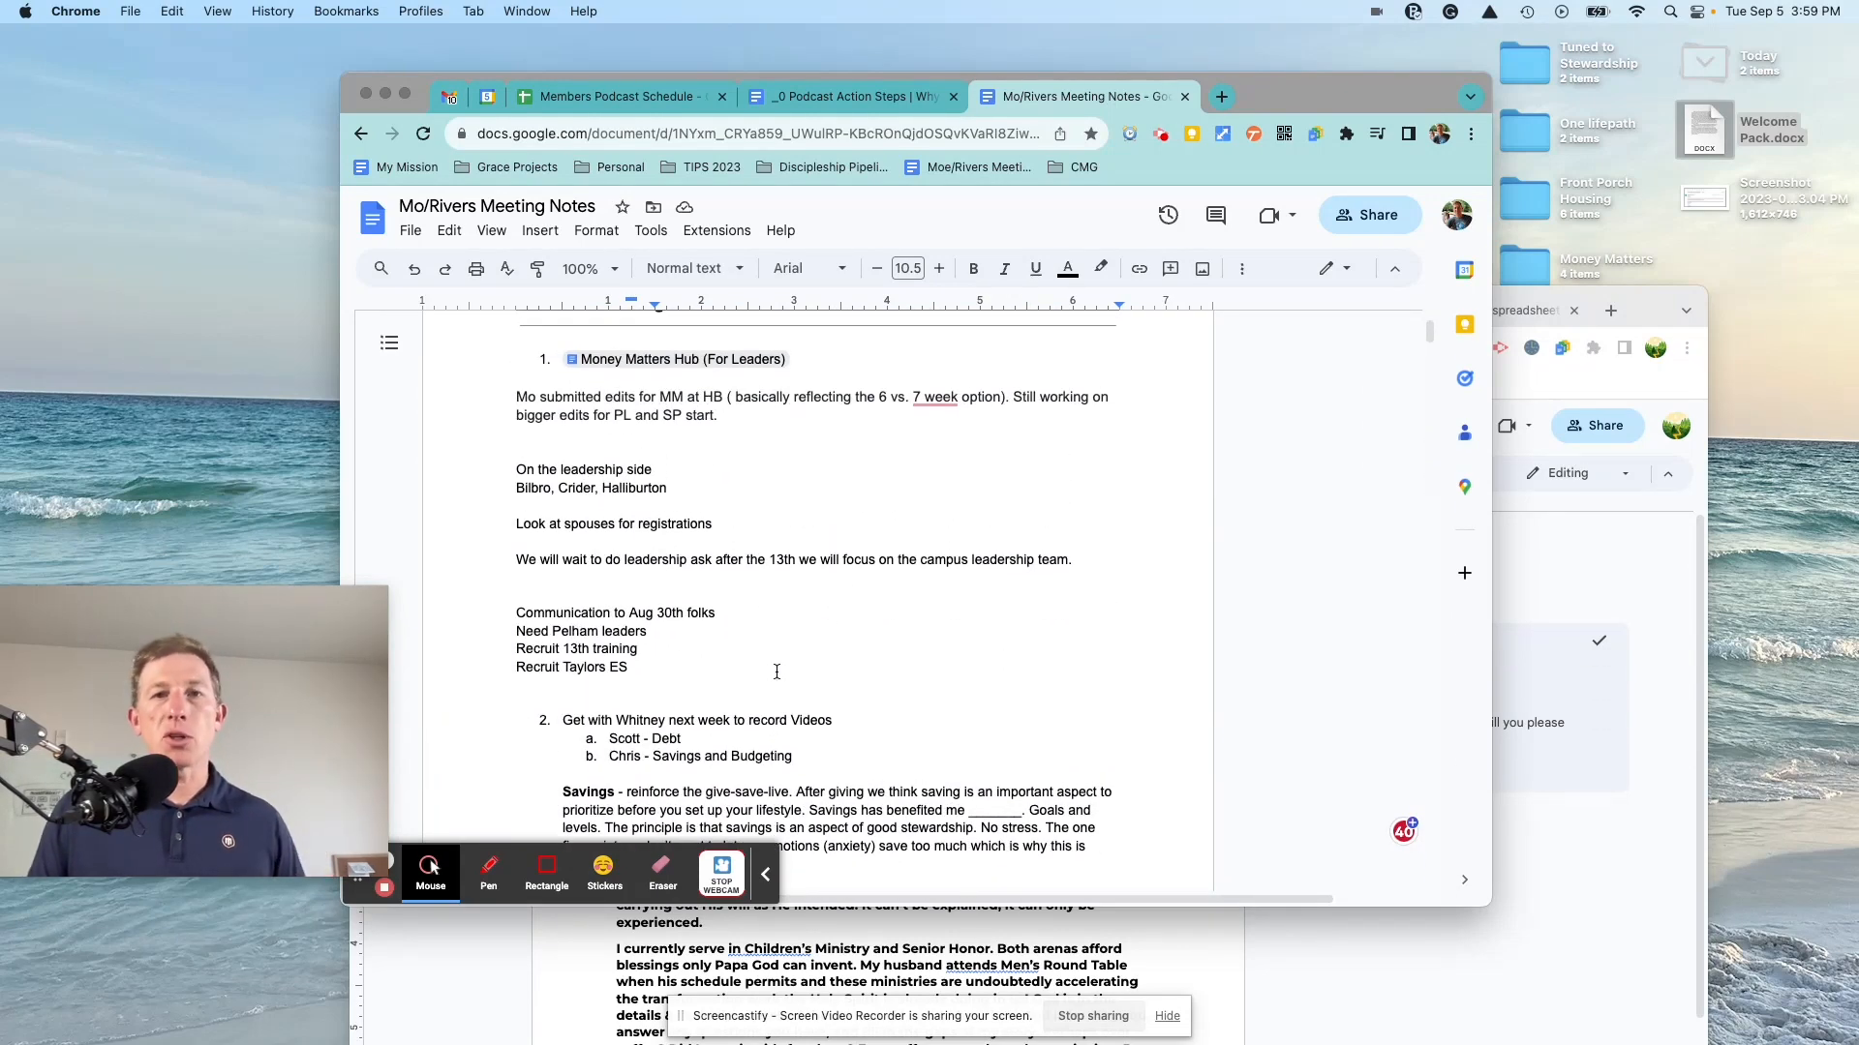
pyautogui.scroll(3, 777, 671)
# Step: Drag the Welcome Pack window over the meeting notes to the top-left of the screen
pyautogui.moveTo(1646, 288); pyautogui.dragTo(1484, 53)
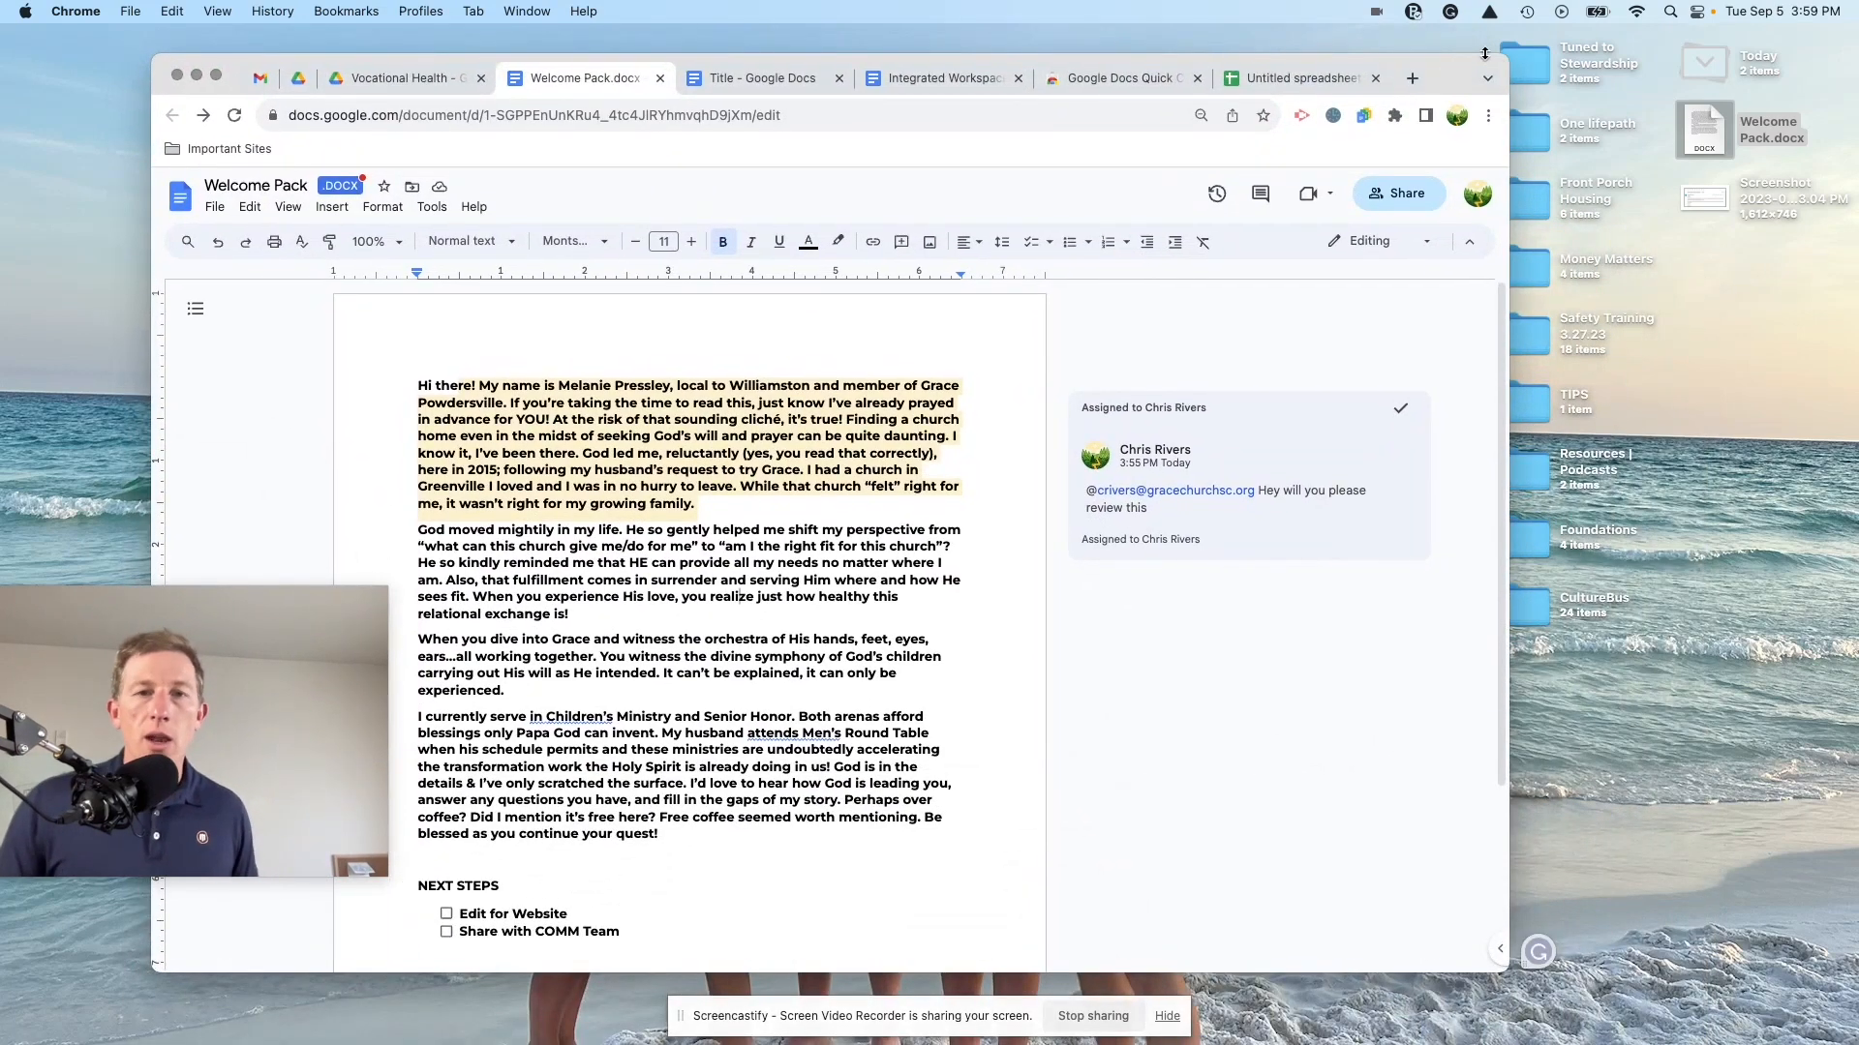